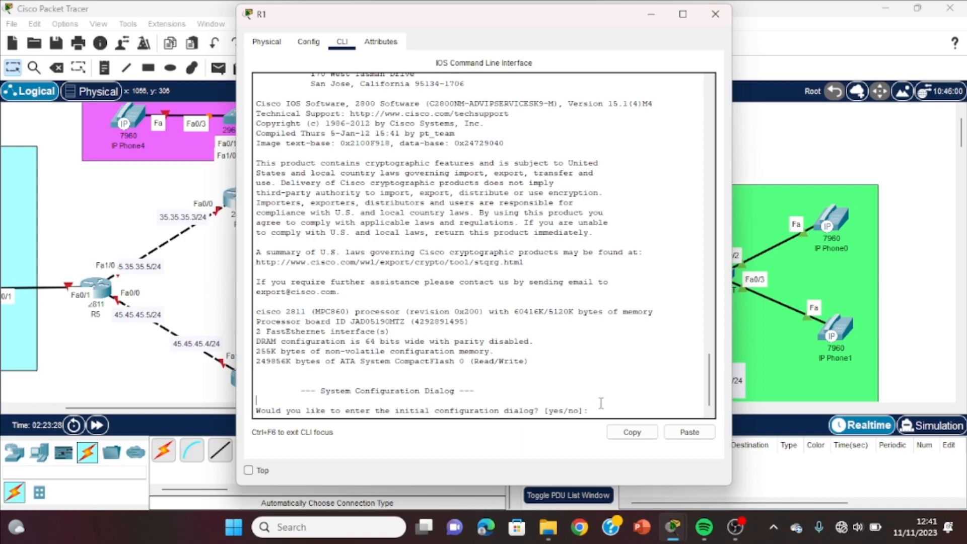
Step: Decline R1's initial configuration dialog, start its command line, and move the window to uncover the topology around R1
text(N)
key(Return)
key(Return)
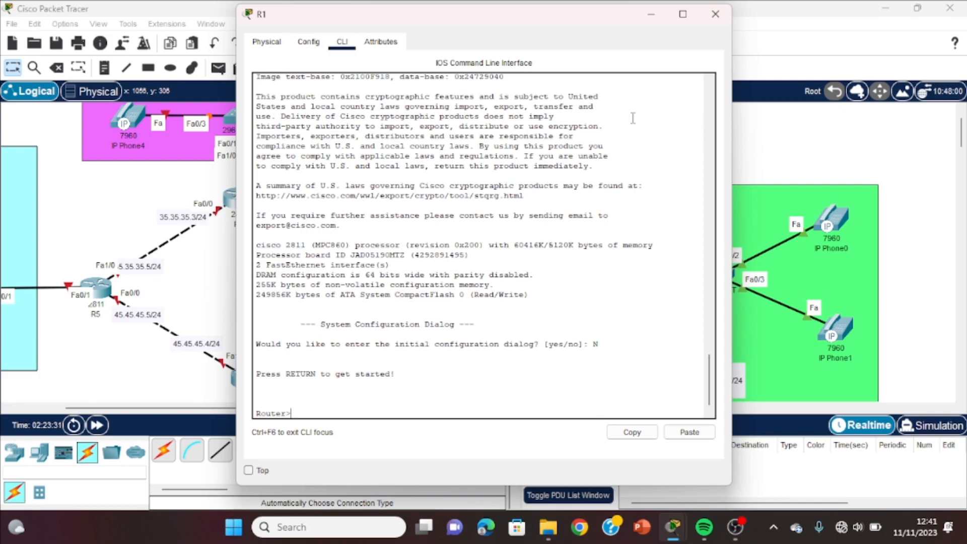
drag(550, 15, 393, 34)
Step: Try to open interface fa0/1 for configuration directly from R1's user-level prompt
text(int)
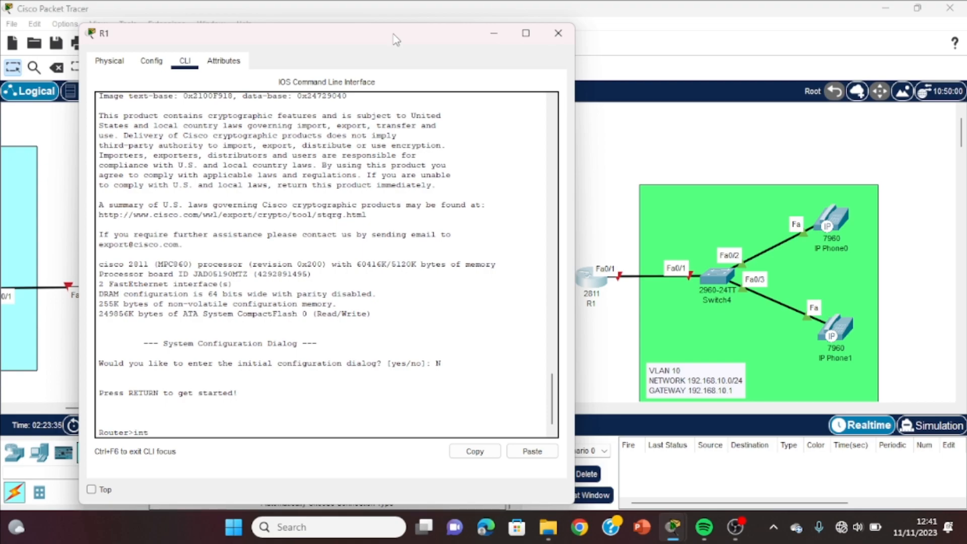
text( fa0/1)
key(Return)
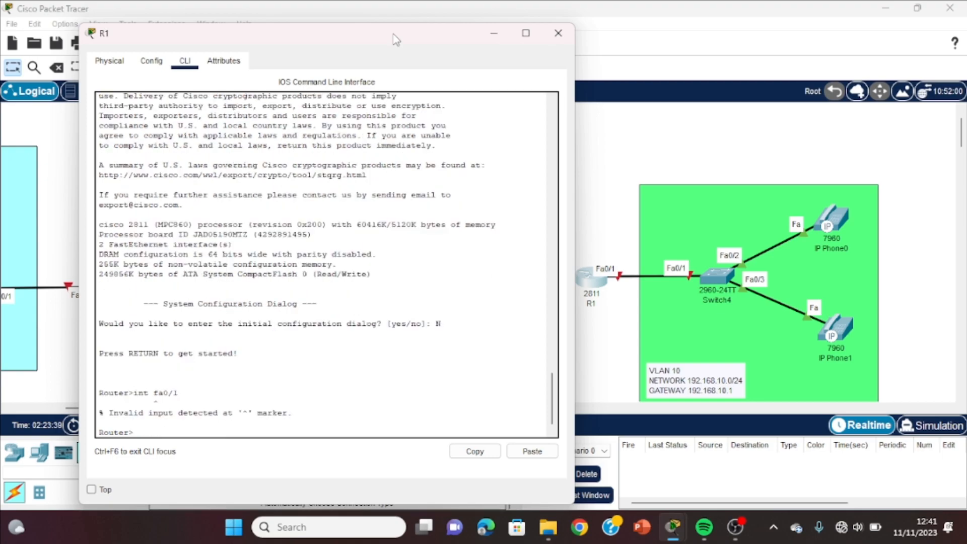
Step: Enter privileged mode and global configuration mode on R1
text(en)
key(Return)
text(conf t)
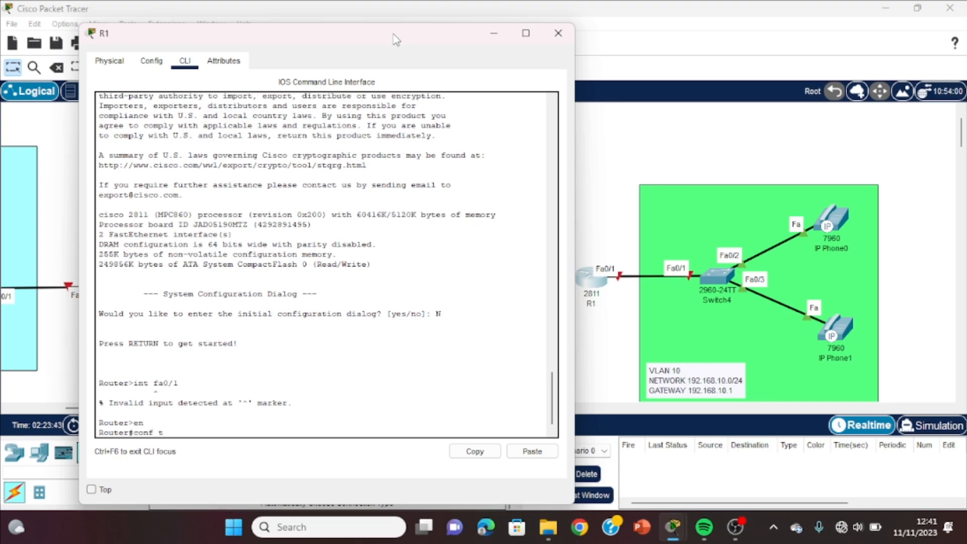
key(Return)
key(Return)
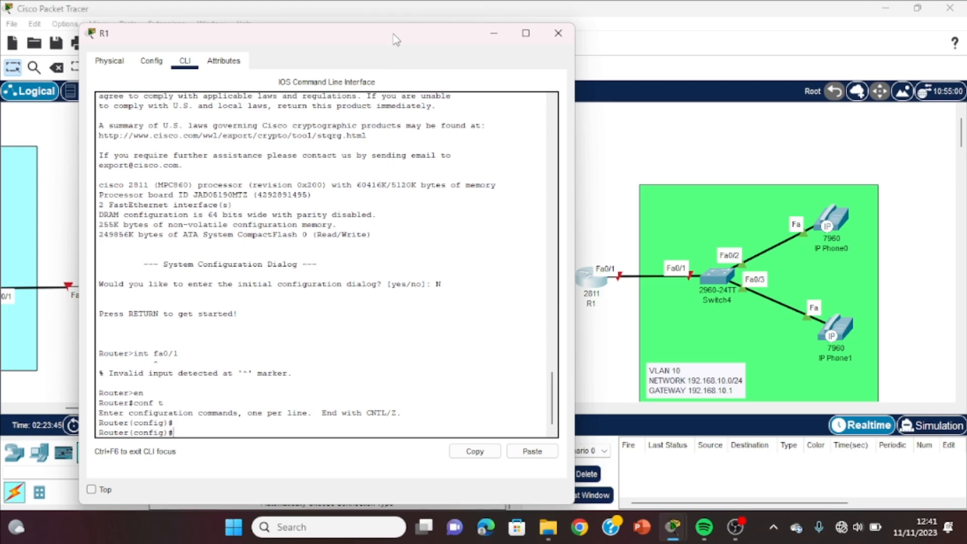
Step: Uncover R1's link labels in the topology and enable interface fa0/0 with no shutdown
drag(381, 41, 286, 50)
text(int f)
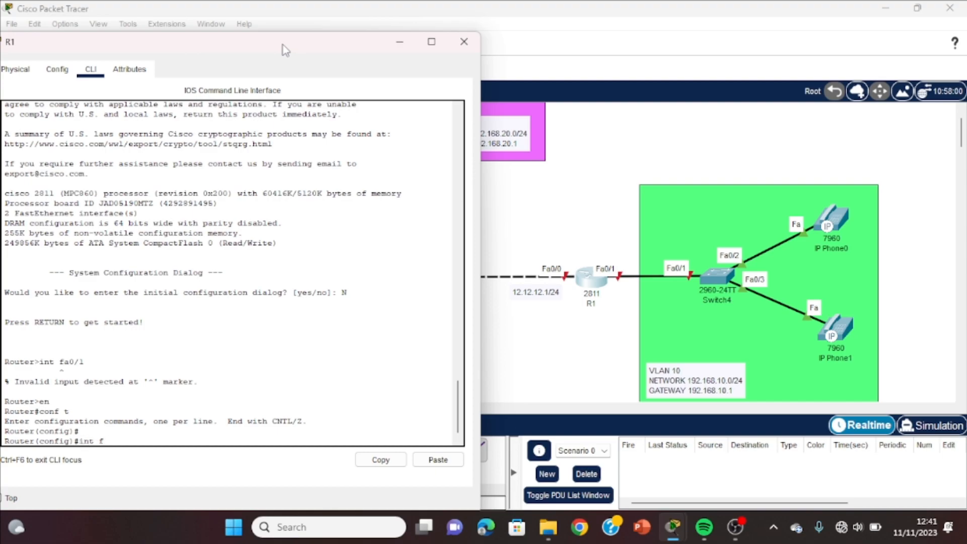
text(a0/0)
key(Return)
key(Return)
text(no sh)
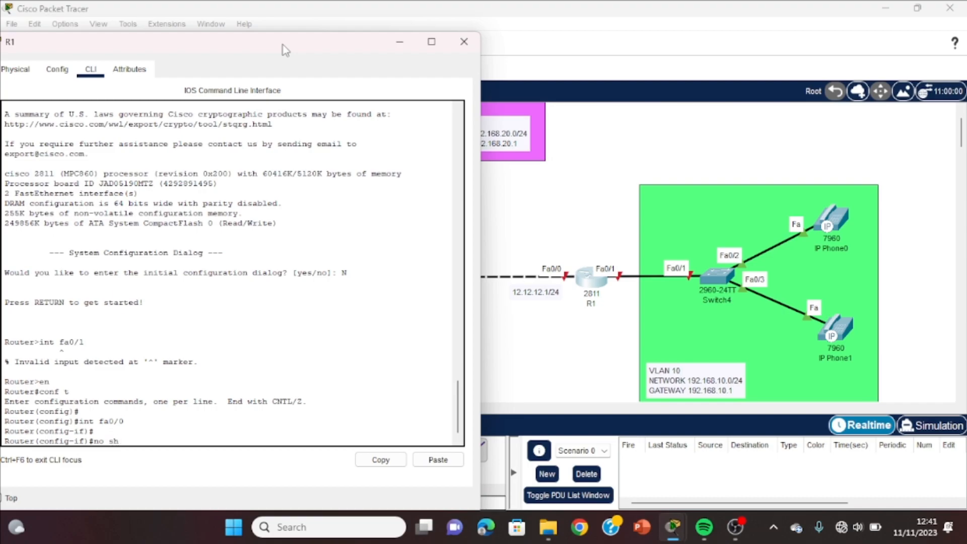
key(Return)
Step: Enable R1's interface fa0/1 with no shutdown
text(i)
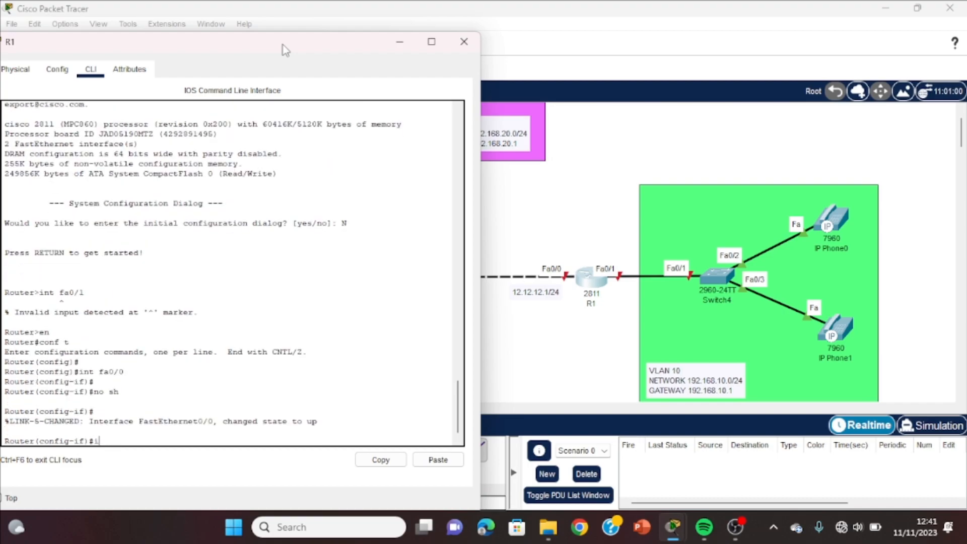
text(nt fa0/1)
key(Return)
text(no sh)
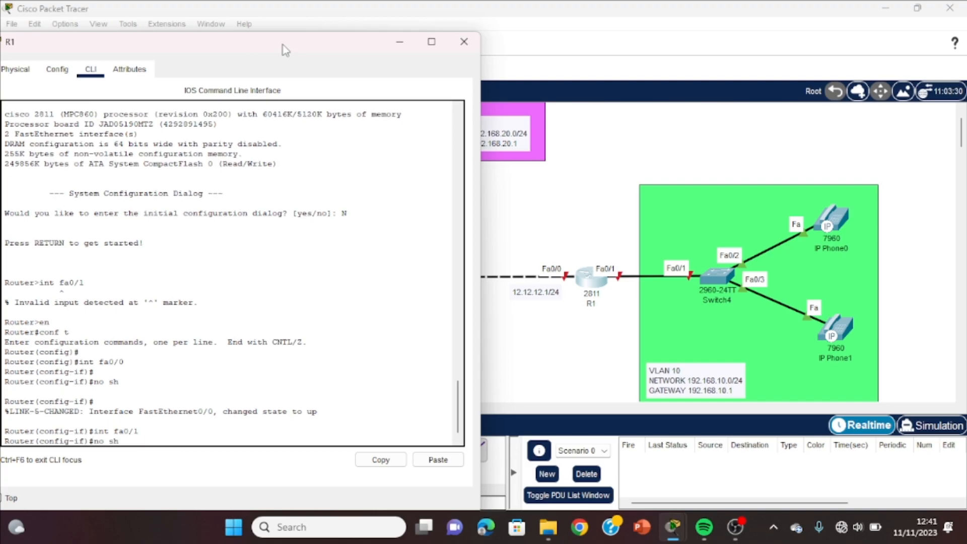
key(Return)
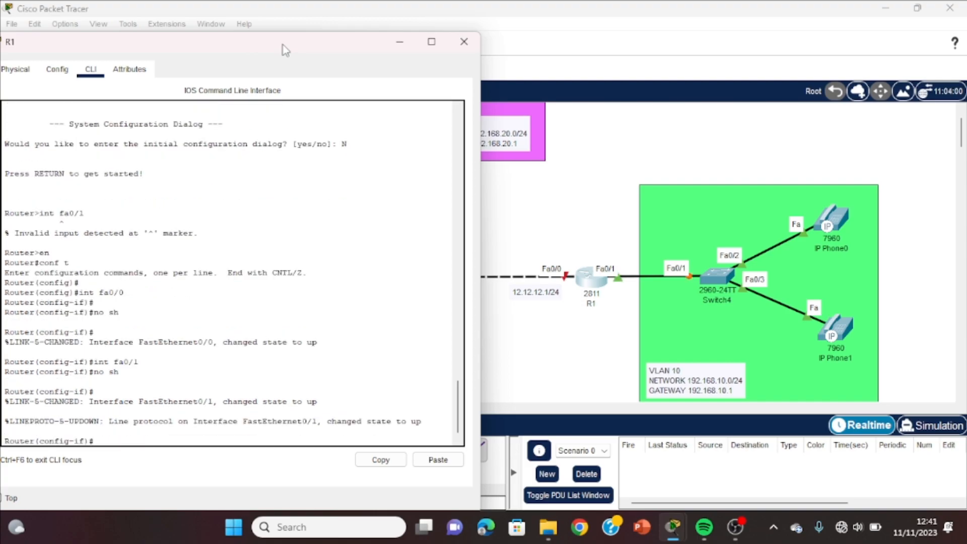
Step: Assign IP address 12.12.12.1 with mask 255.255.255.0 to R1's interface fa0/0
text(int fa0/0)
key(Return)
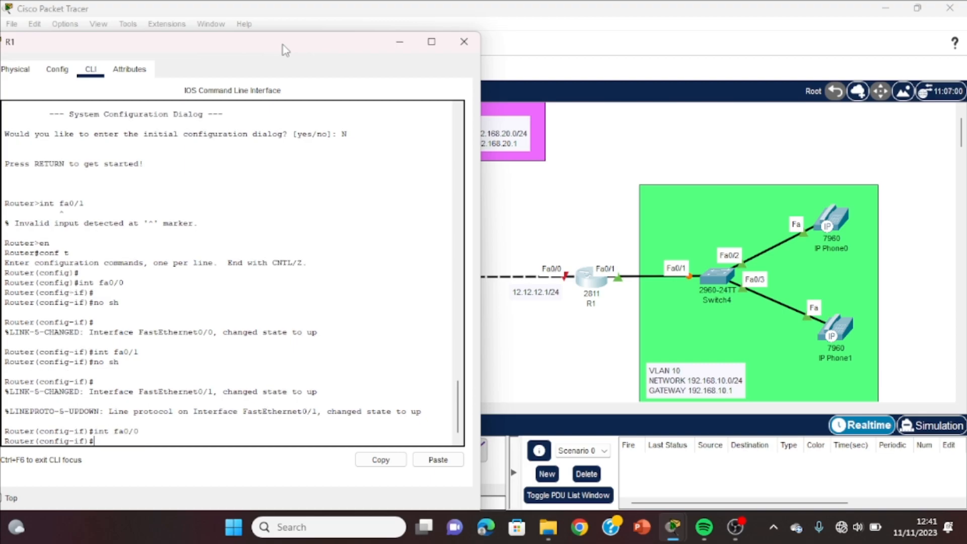
text(ip add 12.12.12.1)
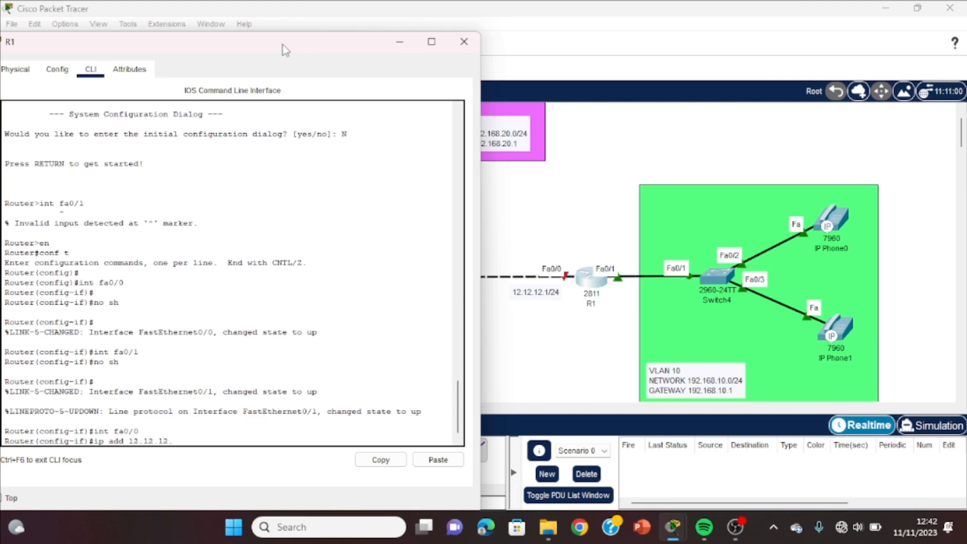
text( 255.2)
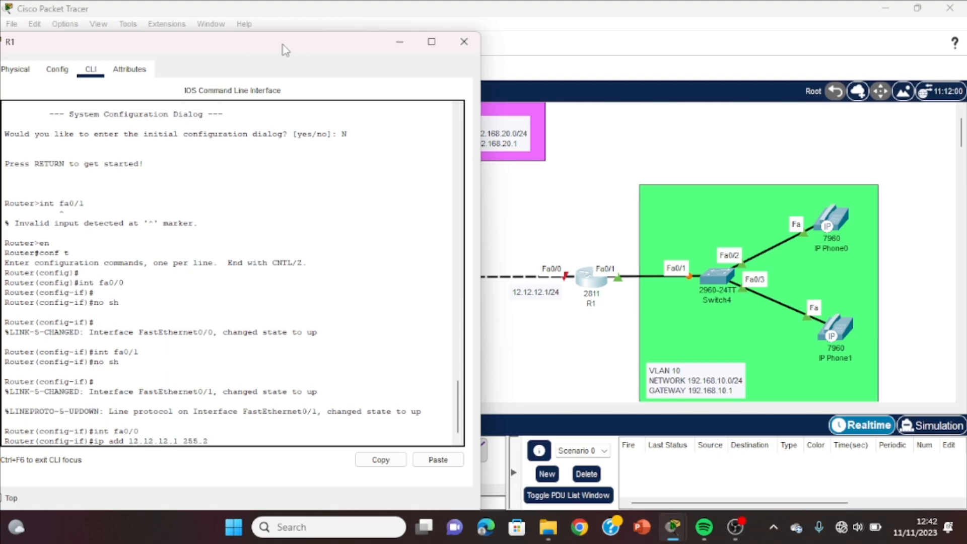
text(55.255.0)
key(Return)
key(Return)
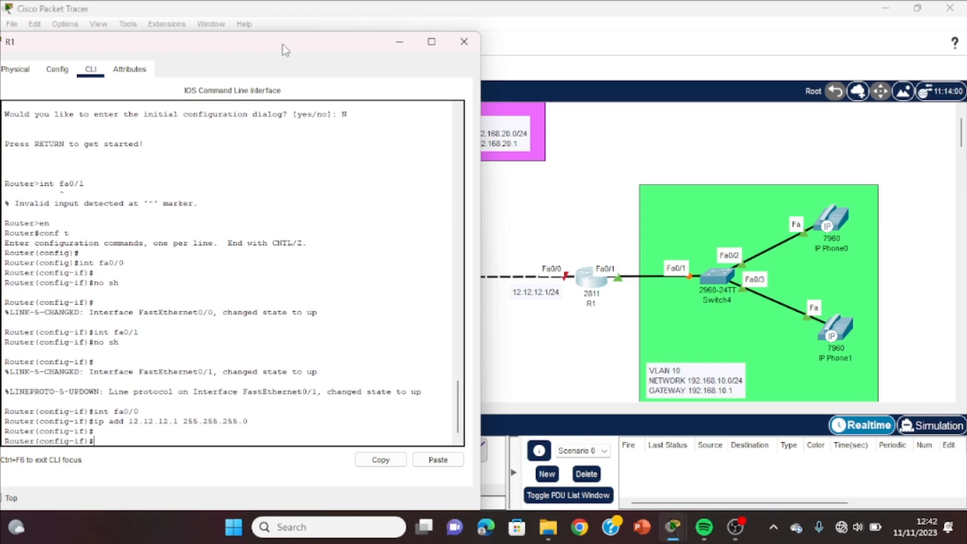
Step: Create subinterface fa0/1.10 on R1 with dot1Q encapsulation for VLAN 10
text(int fa0/1)
key(Return)
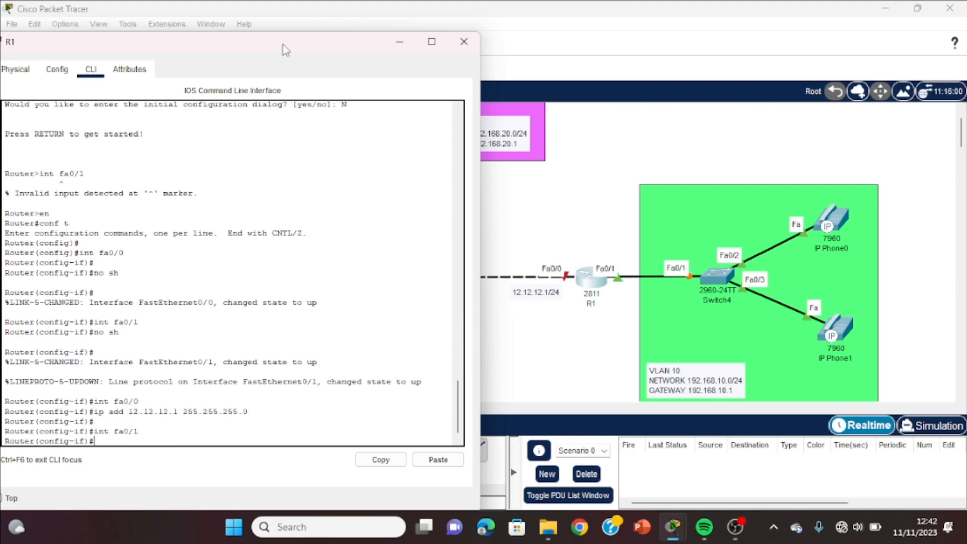
key(Up)
text(.10)
key(Return)
text(encap do 10)
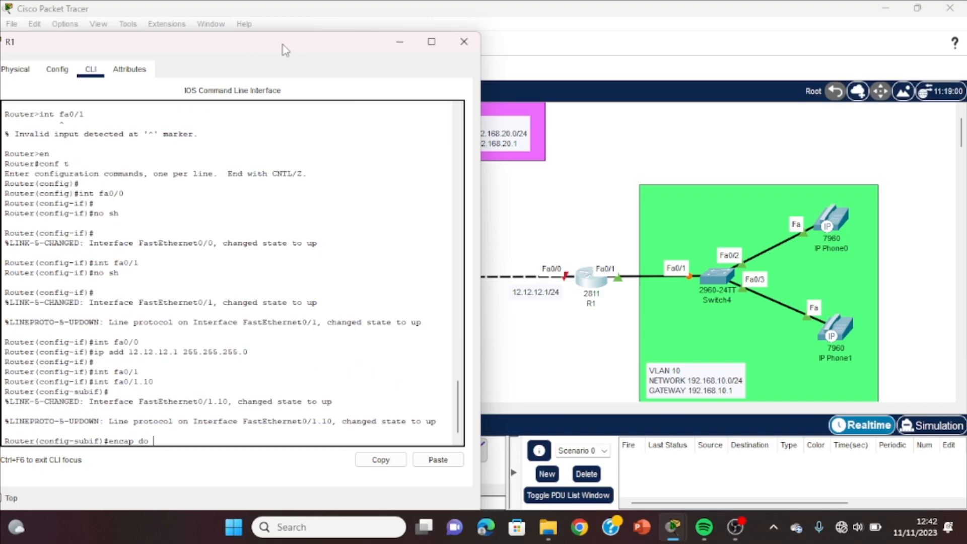
key(Return)
key(Return)
Step: Assign IP address 192.168.10.1 with mask 255.255.255.0 to subinterface fa0/1.10
text(ip add)
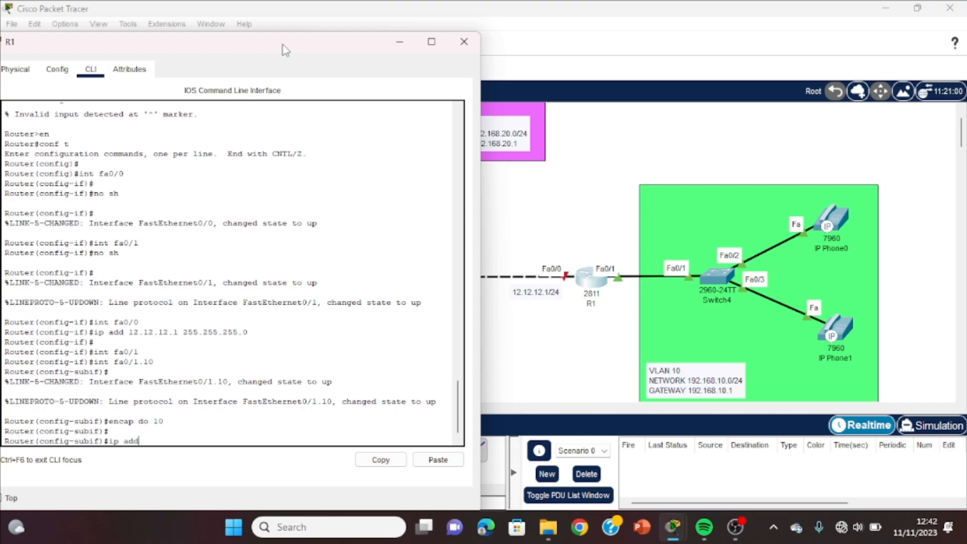
text( 192.168.10.1 255.255.255.0)
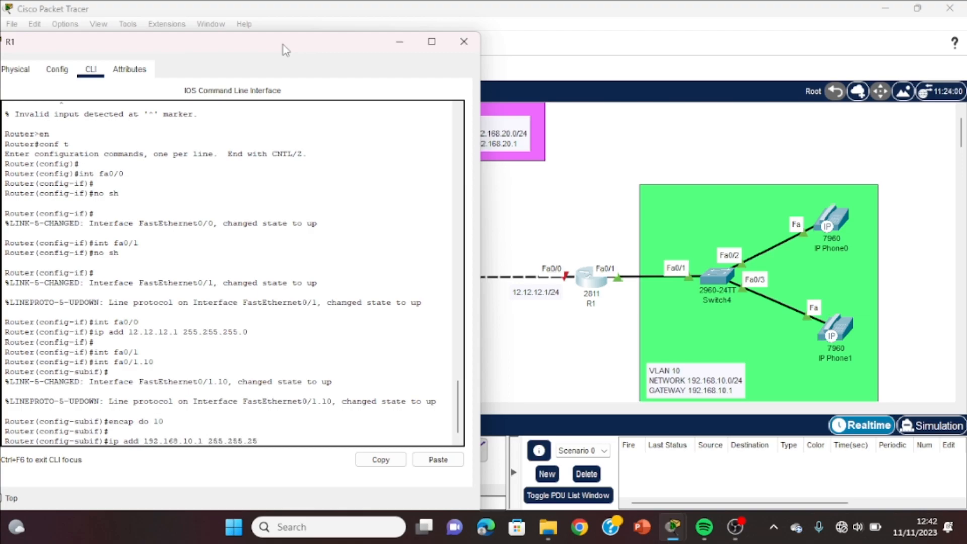
key(Return)
key(Return)
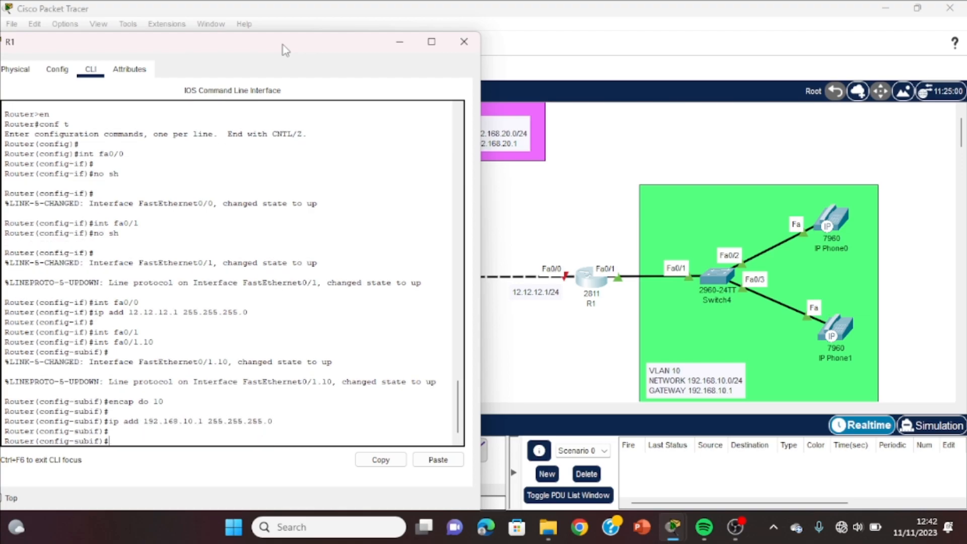
Step: Create the DHCP pool vlan110 for network 192.168.10.0 with mask 255.255.255.0
text(ip dhcp pool vlan110)
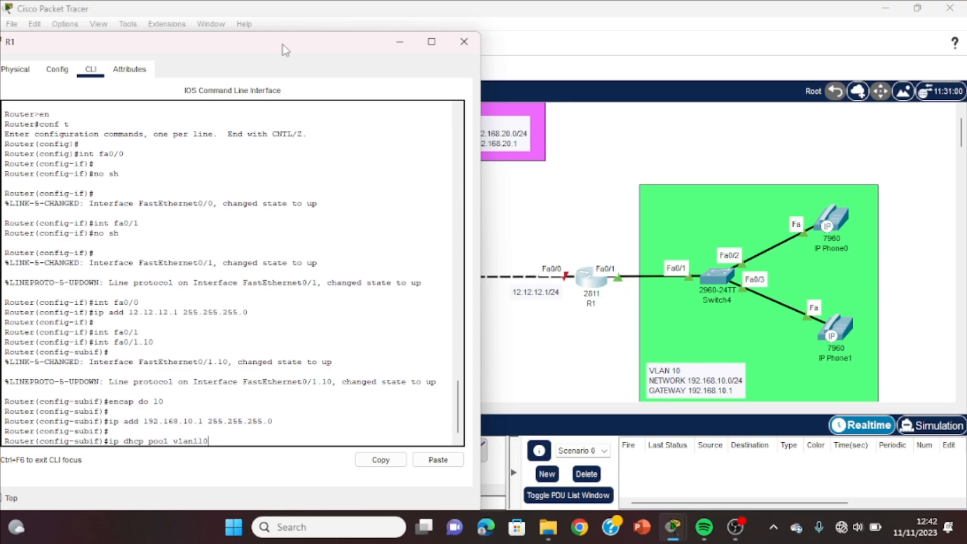
key(Return)
key(Return)
text(net)
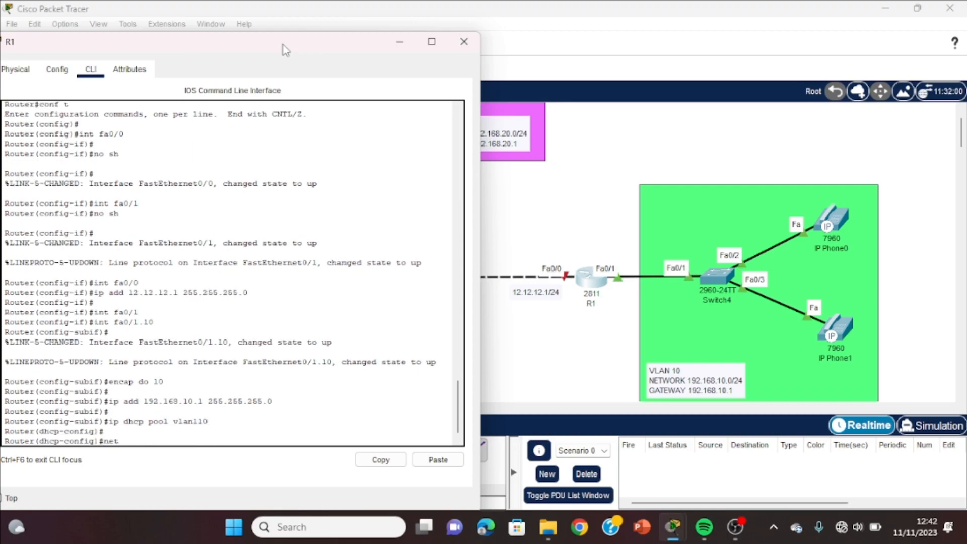
text( 192.168.10.1)
key(BackSpace)
text(0 255.255.255.0)
key(Return)
Step: Set the DHCP pool's default router and option 150 IP to 192.168.10.1, and return to global configuration mode
text(def)
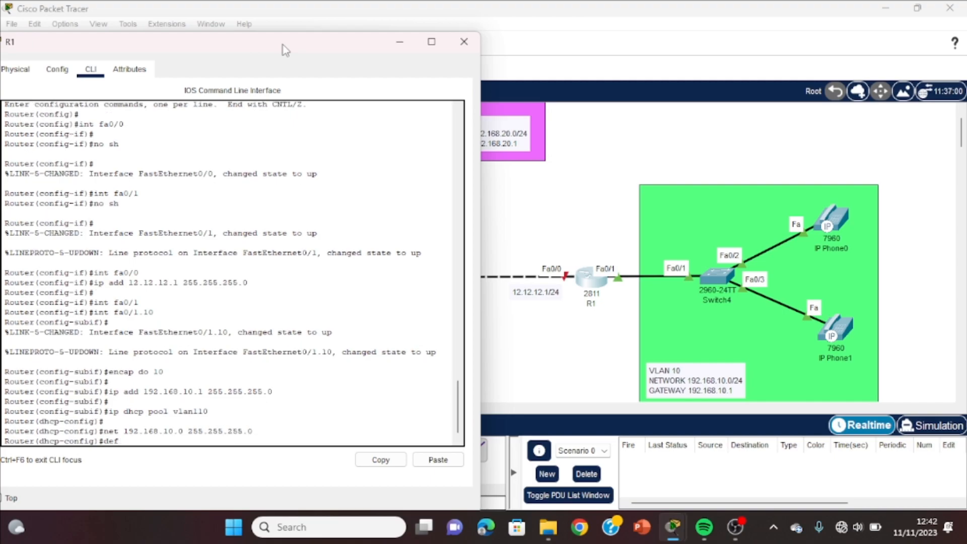
text( 192.16.8.10.1)
key(Return)
text(optio)
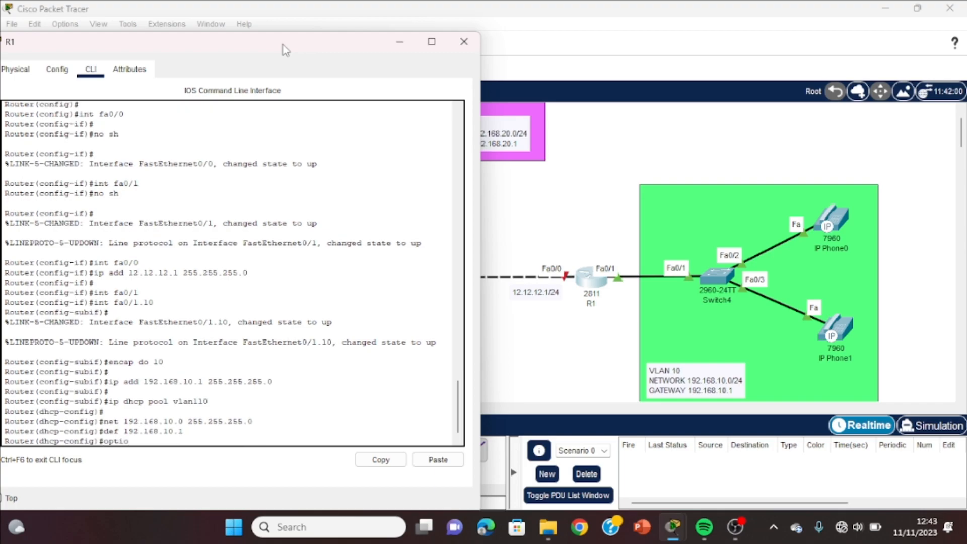
key(Tab)
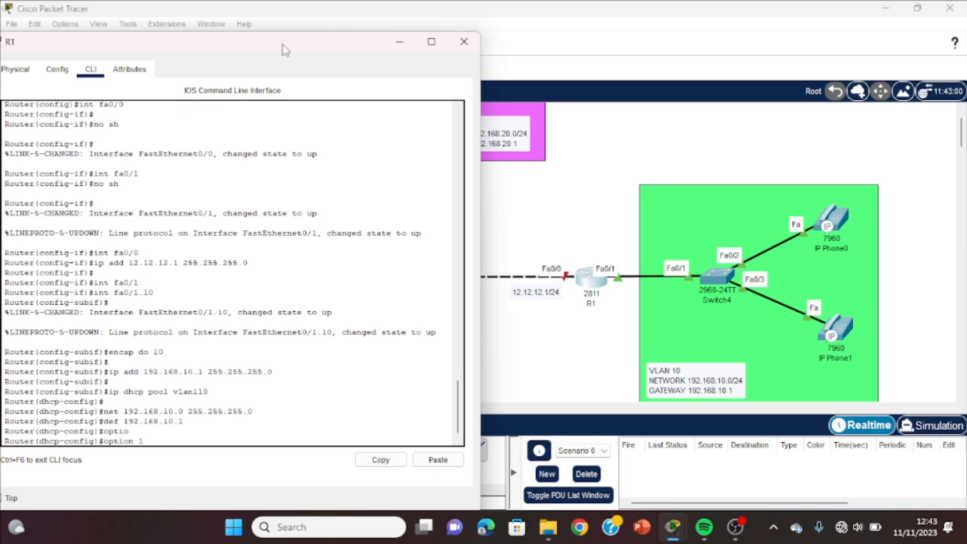
text(150 ip 192.168.10.1)
key(Return)
text(ex)
key(Return)
Step: Start telephony-service configuration on R1 with IP source address 192.168.10.1 and port 2023
text(tele)
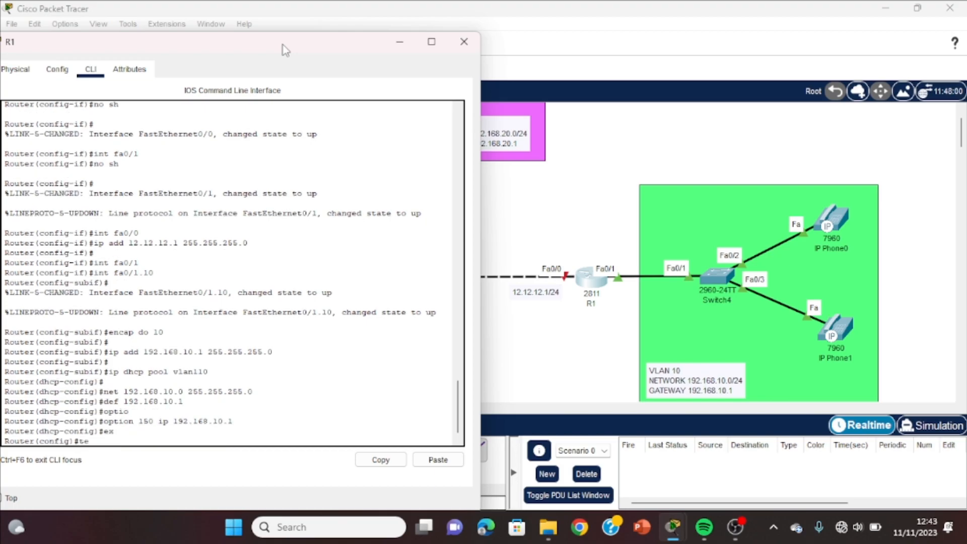
key(Tab)
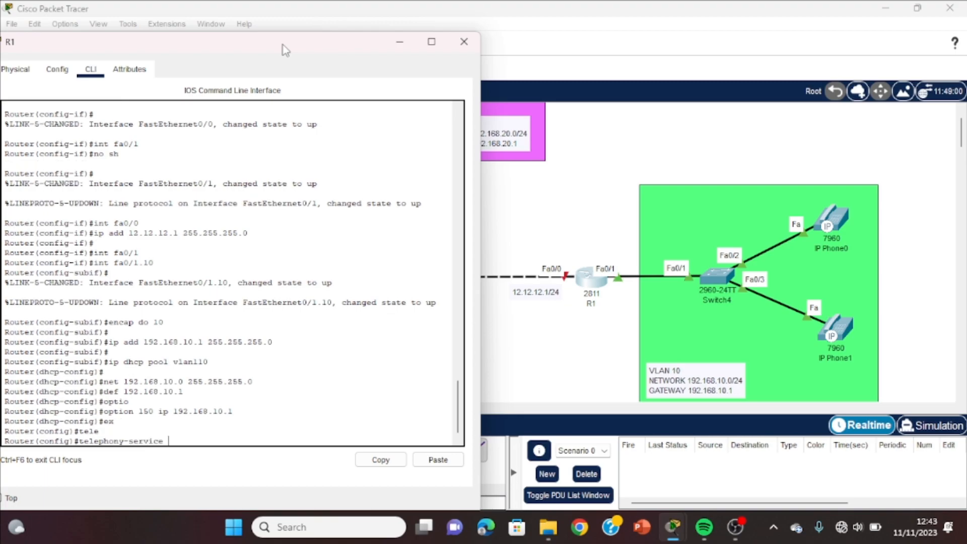
key(Return)
text(i)
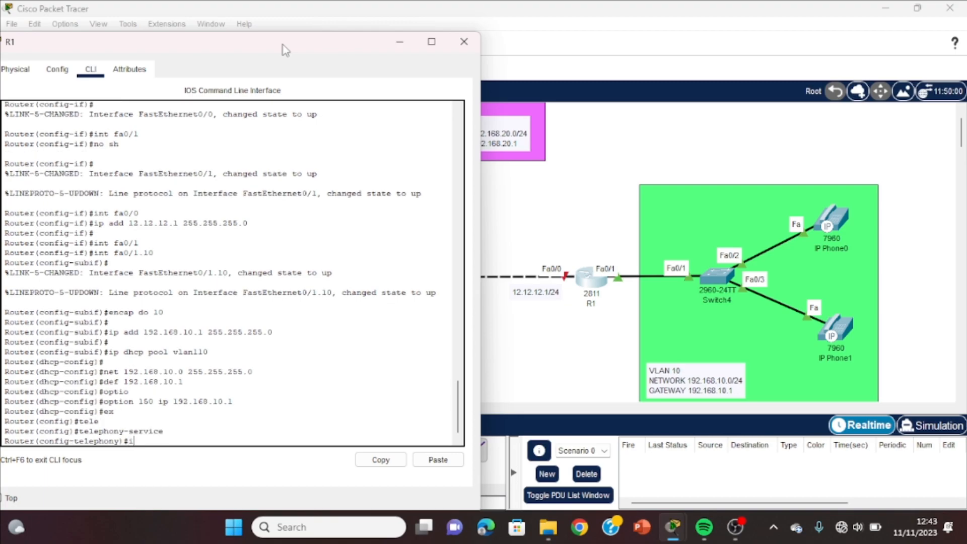
text(p s)
key(Tab)
text(1)
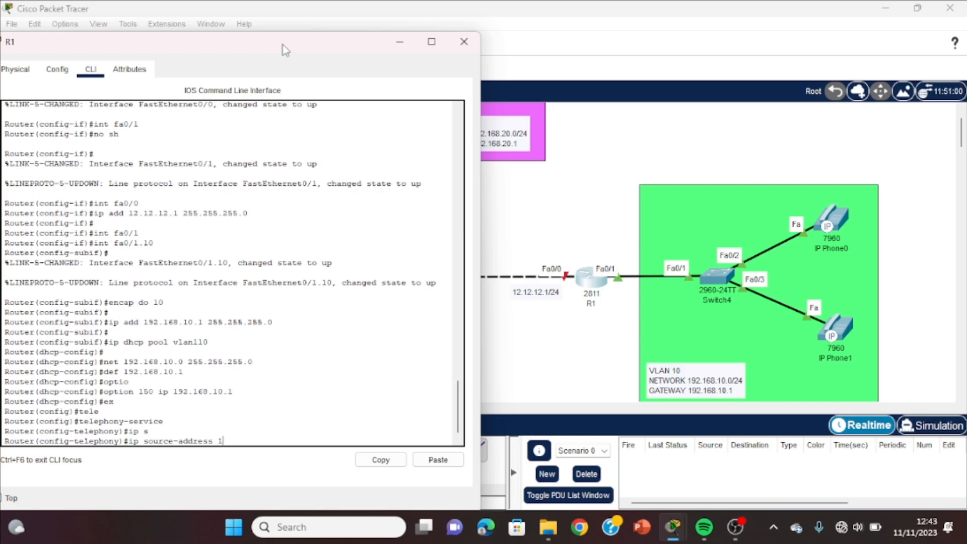
text(92.168.10.1 port 2023)
key(Return)
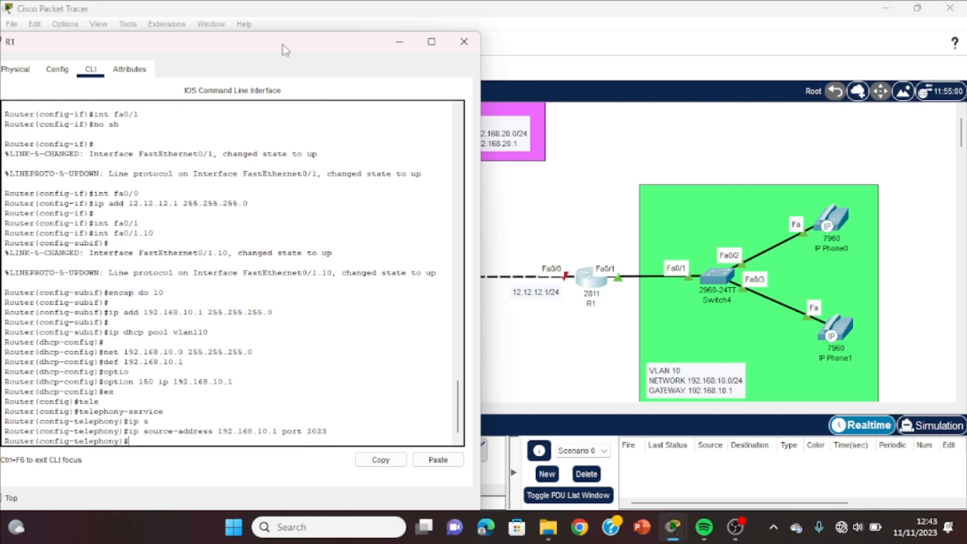
Step: Set the telephony service limits to max-ephones 2 and max-dn 2
text(max-e)
key(Tab)
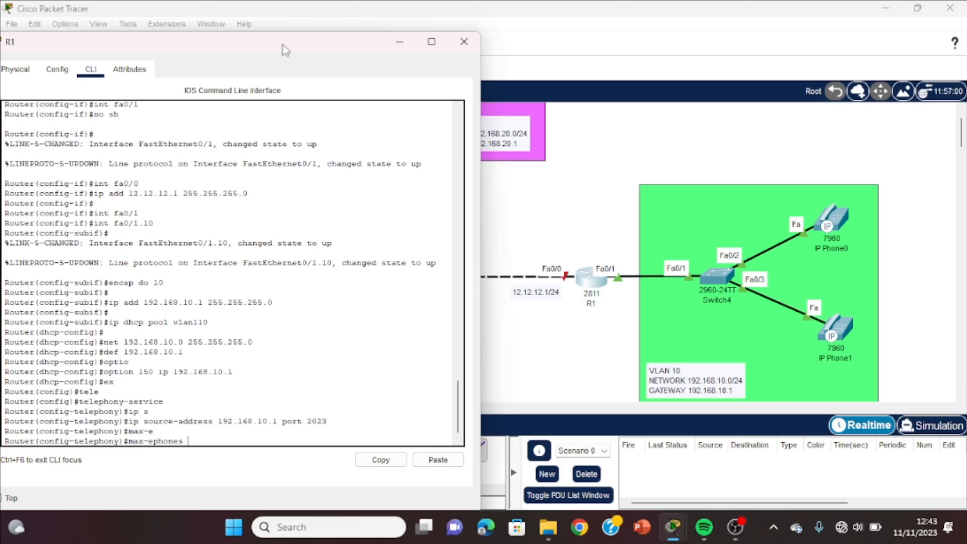
text(2)
key(Return)
text(max-d)
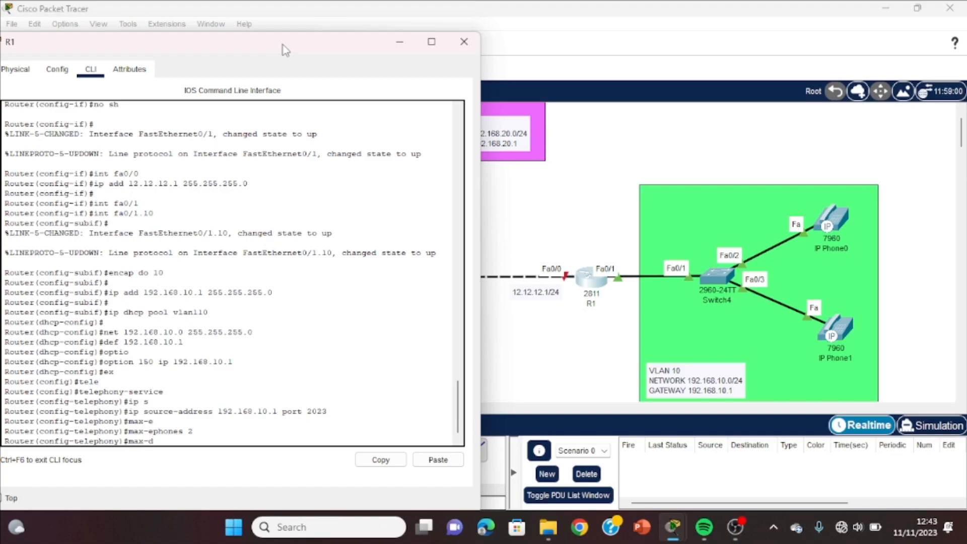
text(n 2)
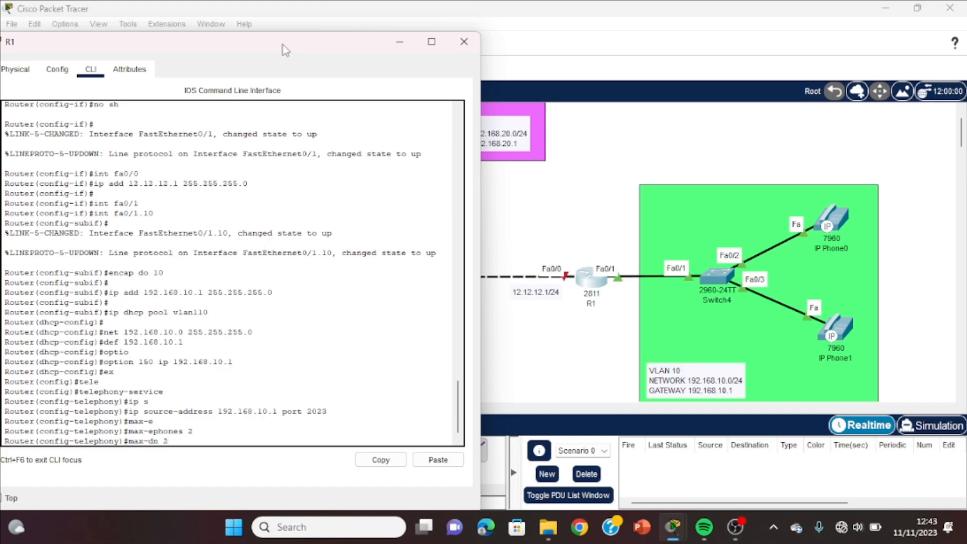
key(Return)
Step: Configure the telephony service to auto assign lines 1 to 2
text(auto )
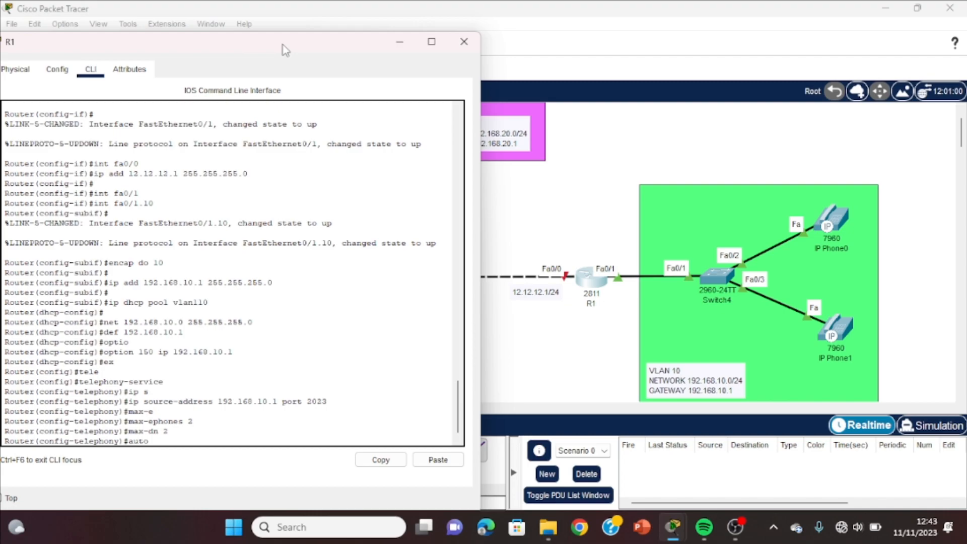
text(as)
key(Tab)
text(1 )
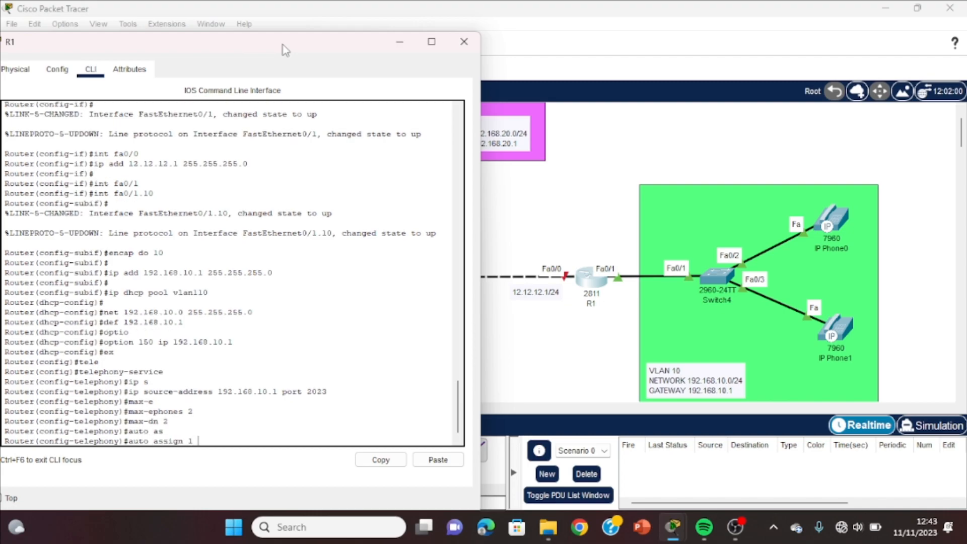
text(to 2)
key(Return)
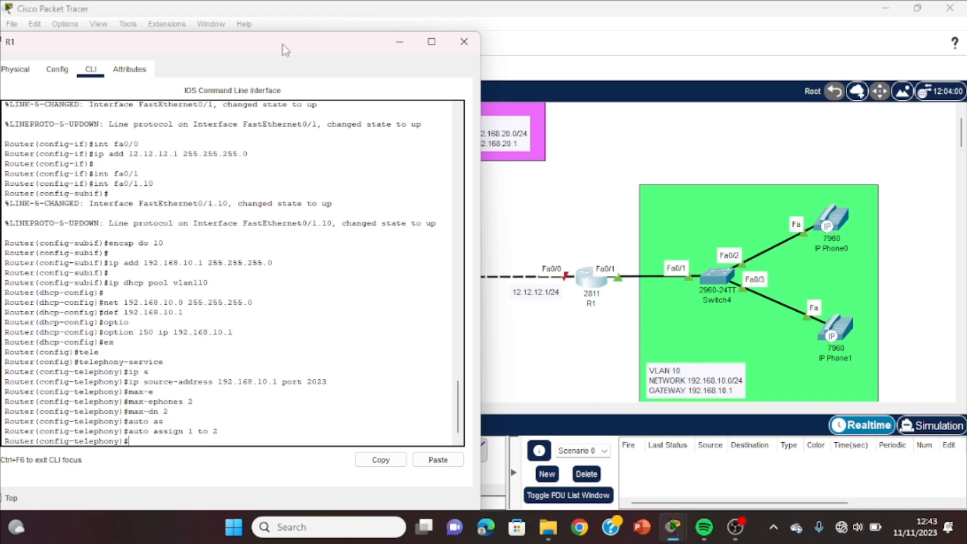
Step: Create ephone-dn 1 on R1 and assign it the number 100
text(ephone-dn 1)
key(Return)
text(nu)
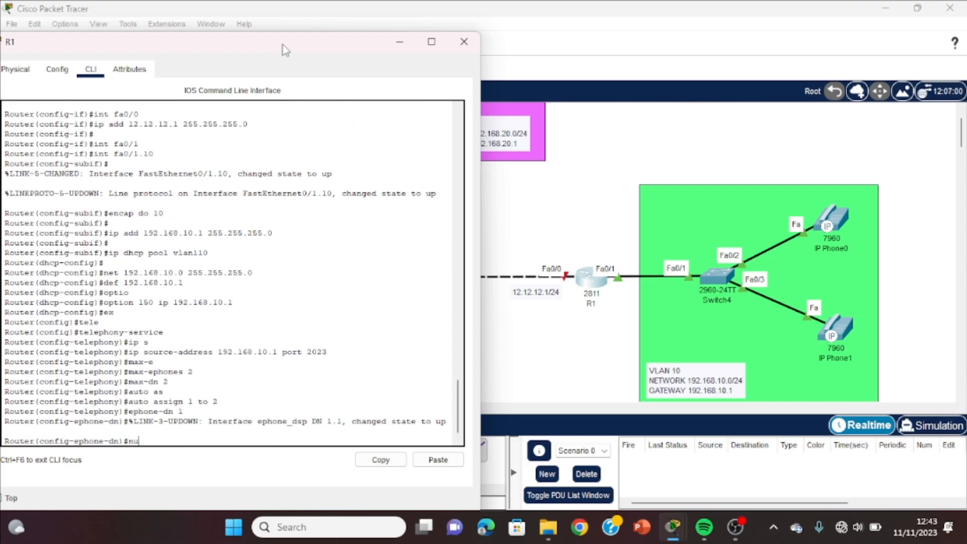
text(m 100)
key(Return)
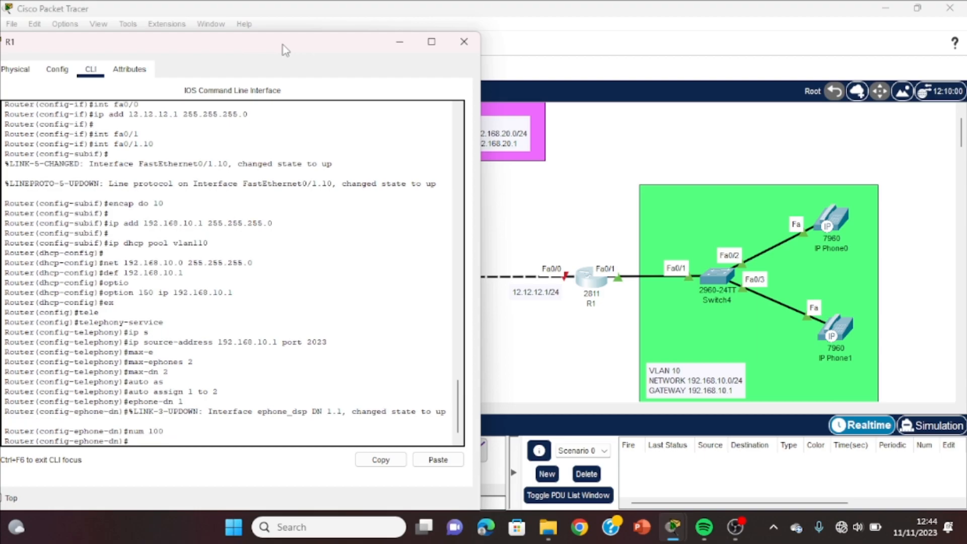
Step: Create ephone-dn 2 on R1 and assign it the number 110
key(Up)
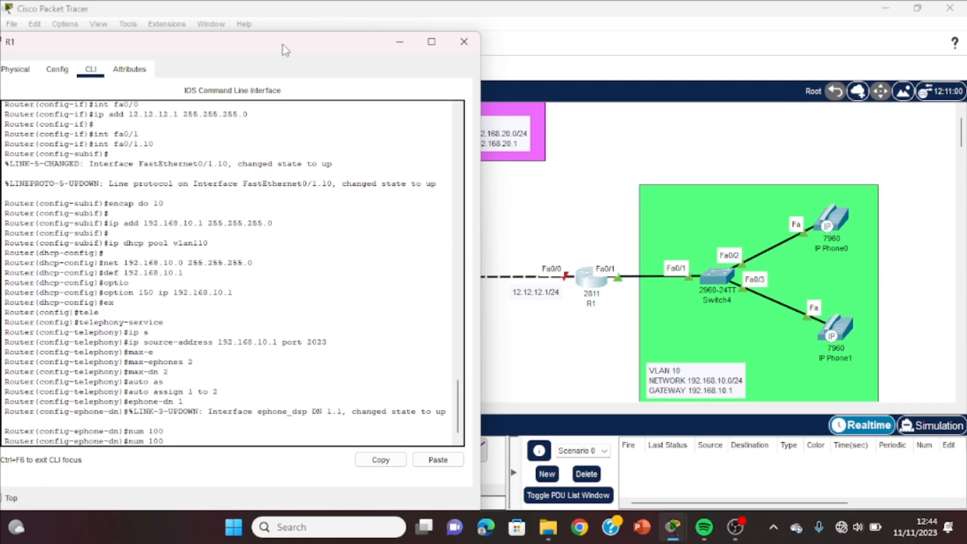
key(Up)
key(BackSpace)
text(2)
key(Return)
key(Up)
key(Up)
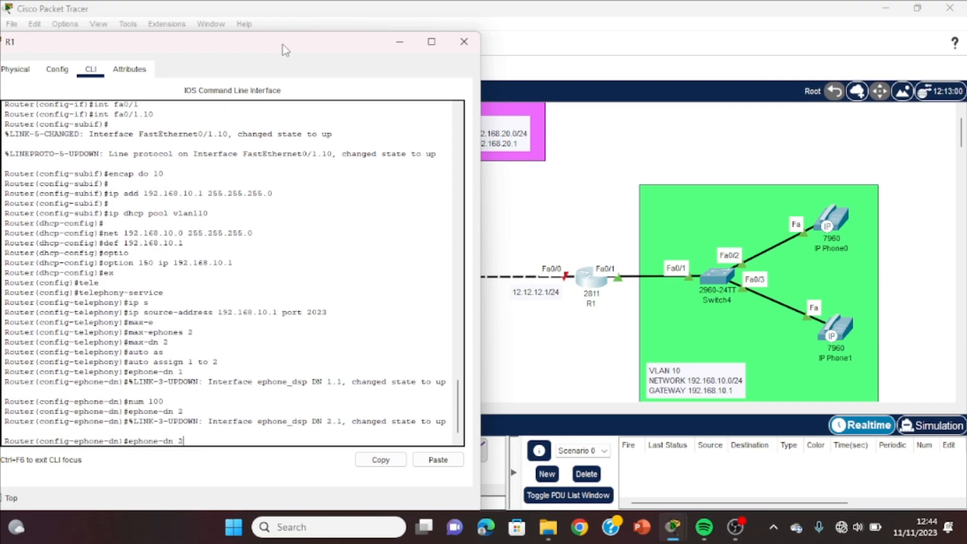
key(BackSpace)
key(BackSpace)
text(10)
key(Return)
key(Return)
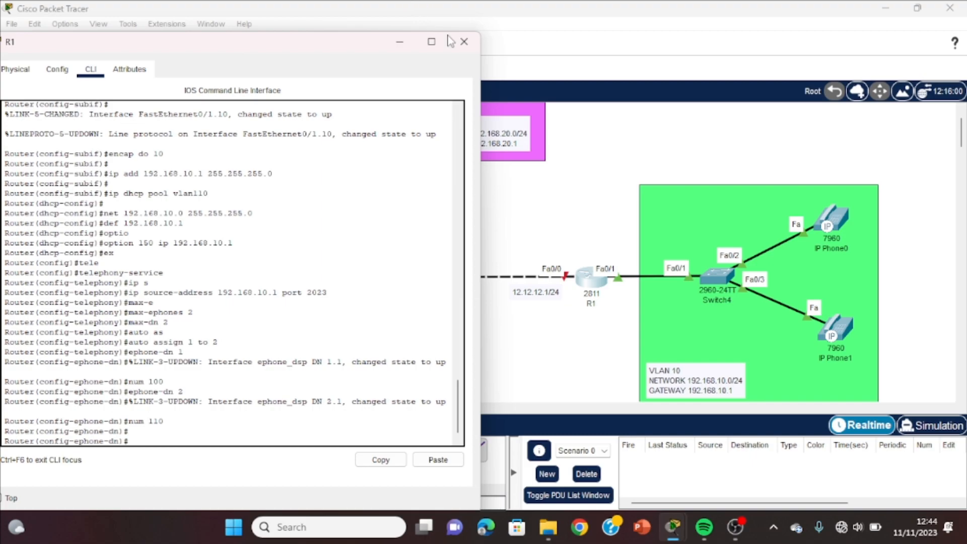
Step: Open Switch4's command line and enter global configuration mode
click(573, 203)
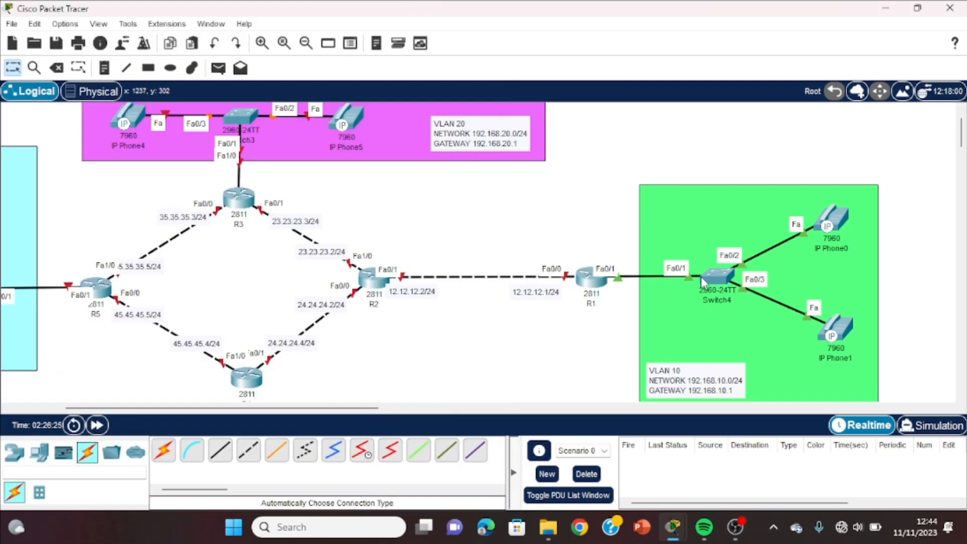
click(717, 280)
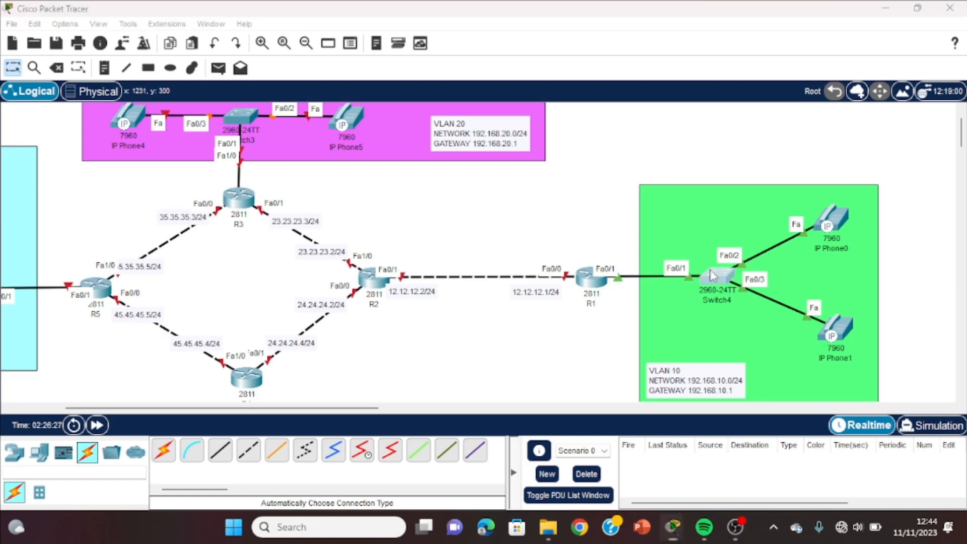
drag(484, 11, 279, 35)
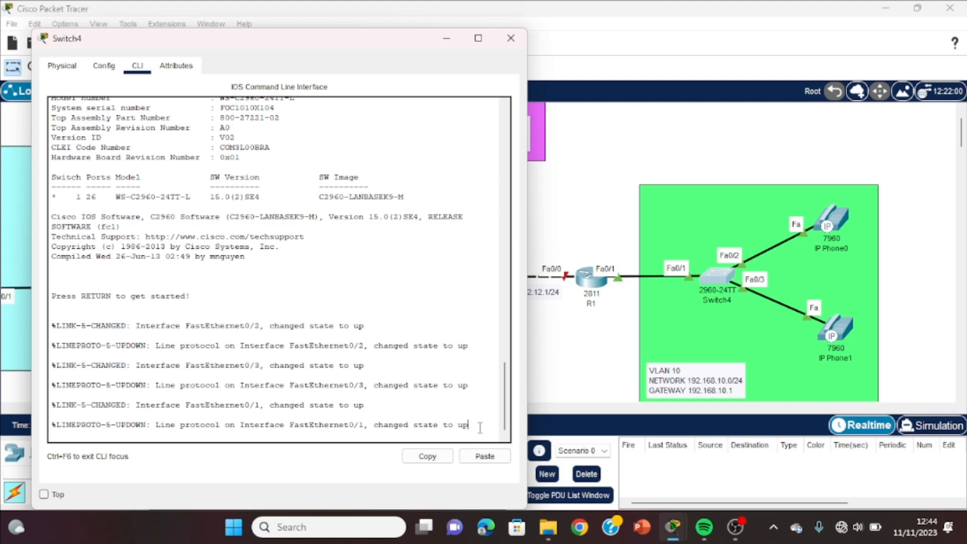
key(Return)
text(en)
key(Return)
text(conf t)
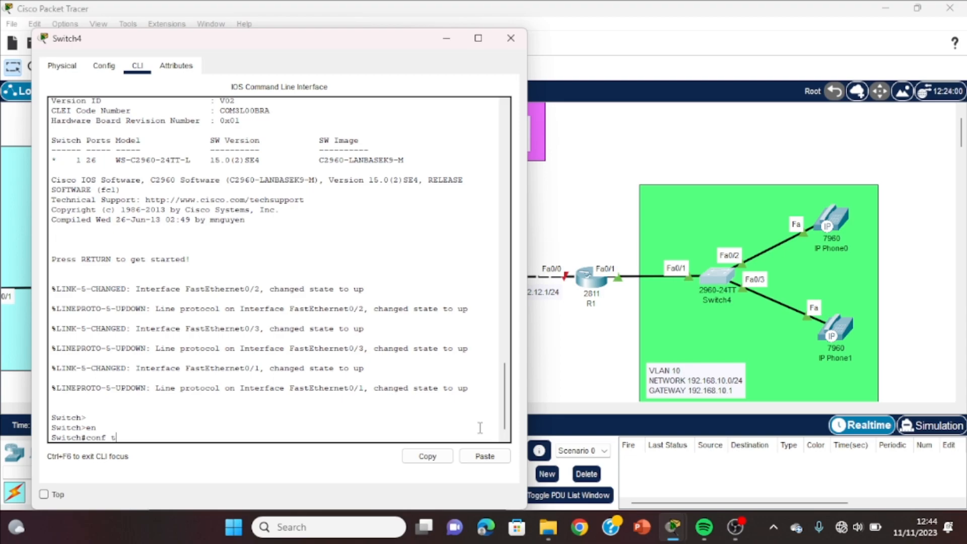
key(Return)
key(Return)
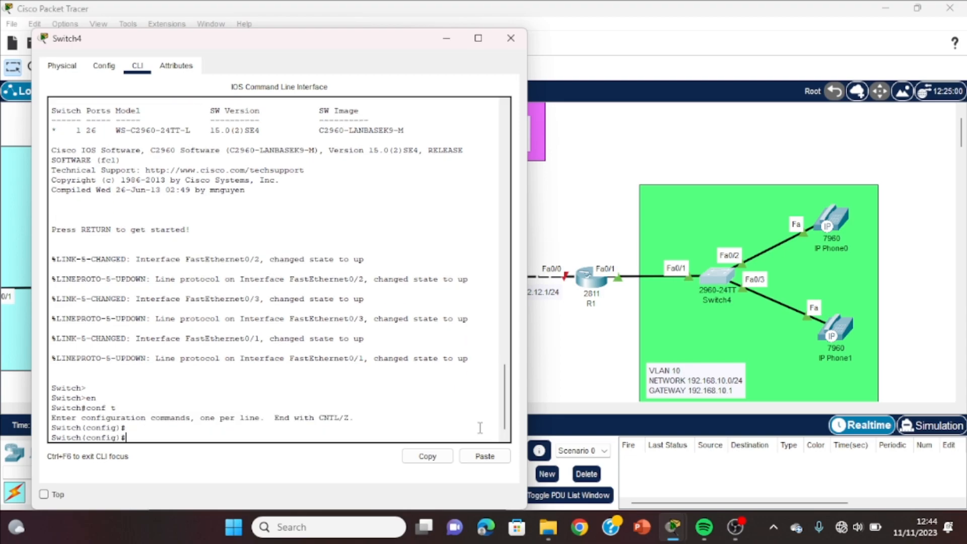
Step: Set Switch4's interface fa0/1 to trunk mode
text(int fa0/1)
key(Return)
text(sw mode tr)
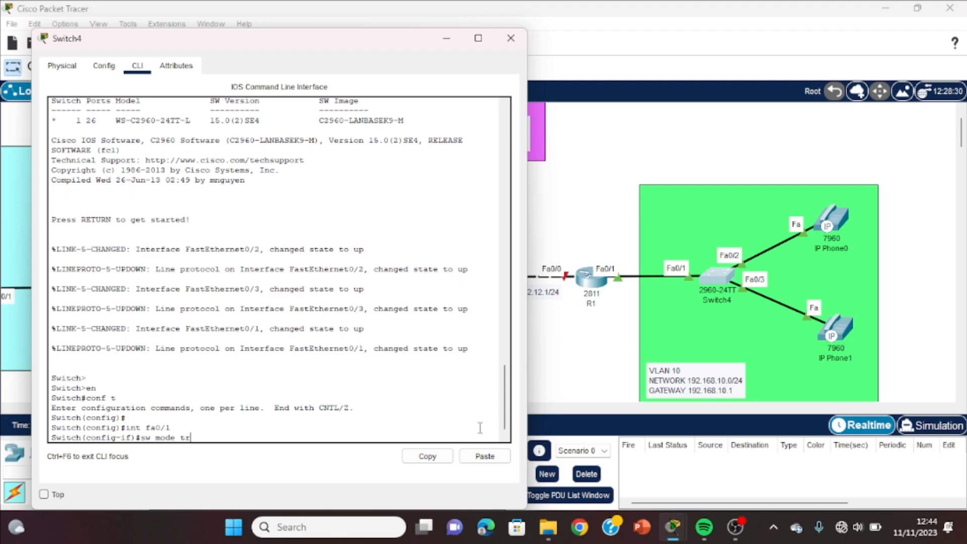
key(Return)
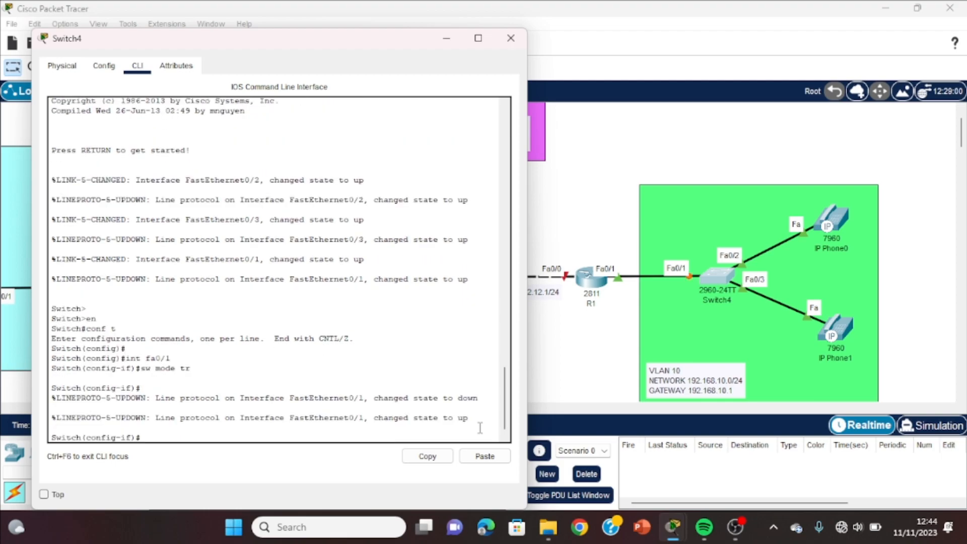
Step: Set Switch4's interface range fa0/2-3 to trunk mode and return to global configuration mode
text(int rffa0/2-3)
key(Return)
text(sw mode tr)
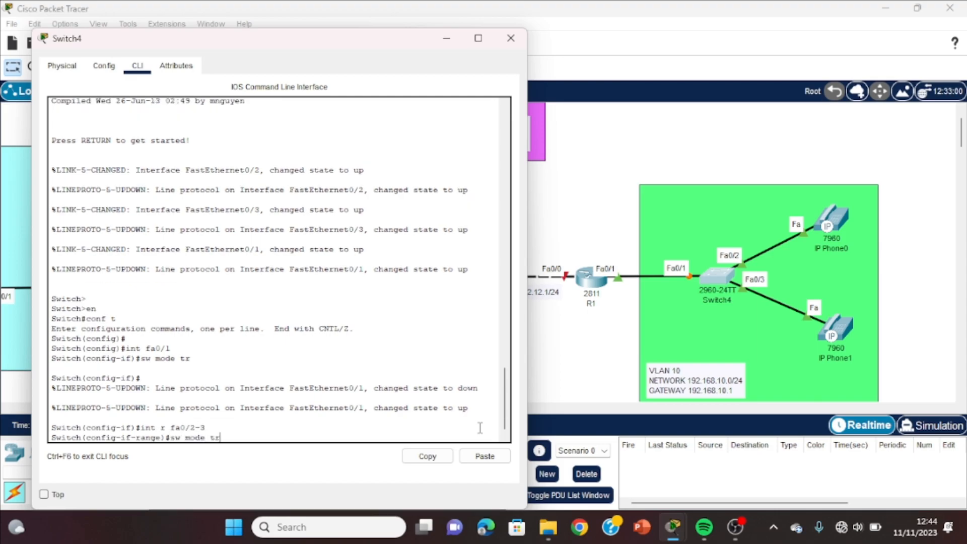
key(Return)
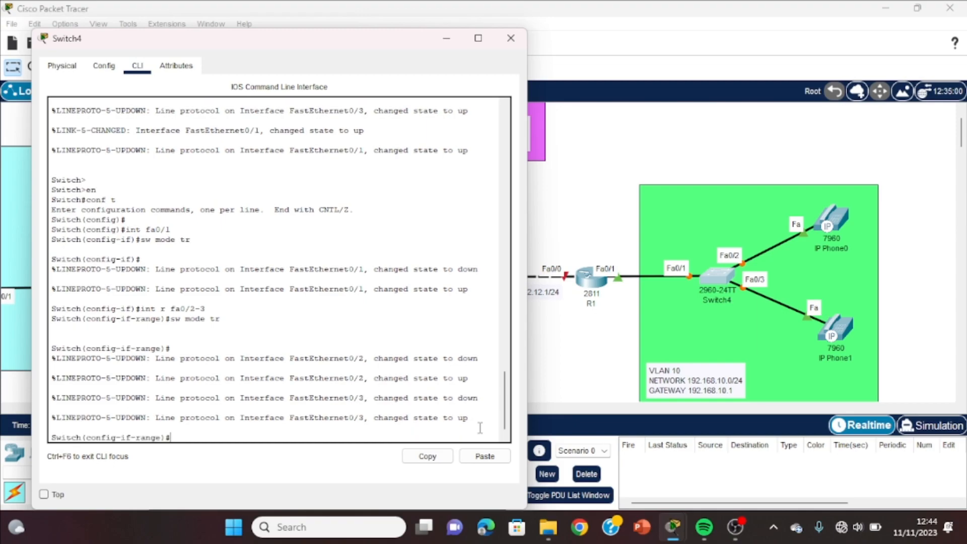
text(ex)
key(Return)
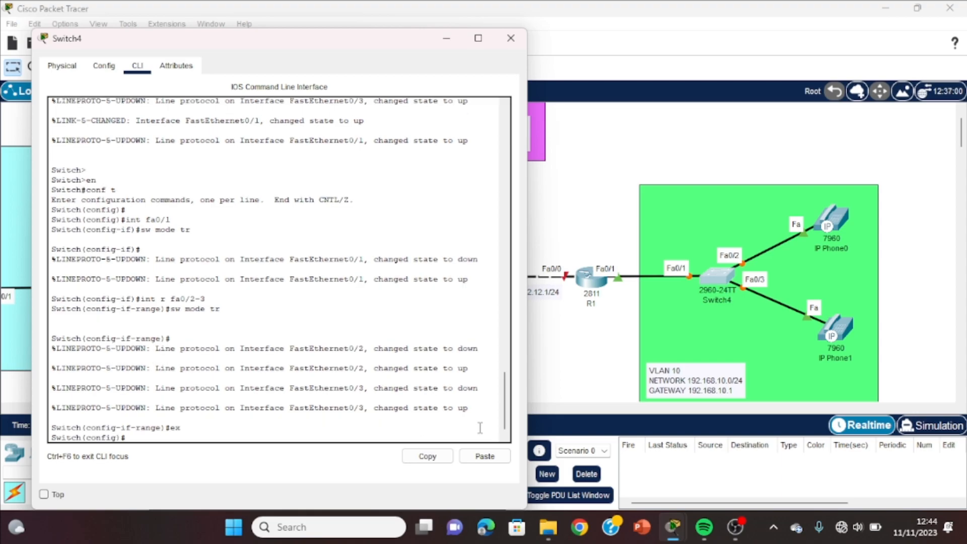
Step: Create VLAN 10 on Switch4
key(Return)
text(vlan )
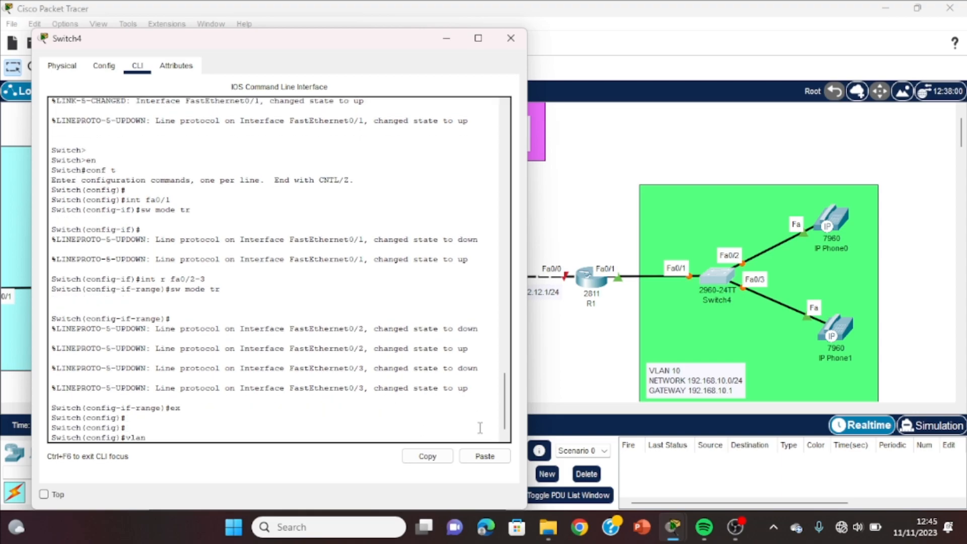
text(1)
key(Return)
Step: Assign voice VLAN 10 to Switch4's interface range fa0/2-3
text(sw mode tr)
key(Up)
key(Up)
key(Up)
key(Up)
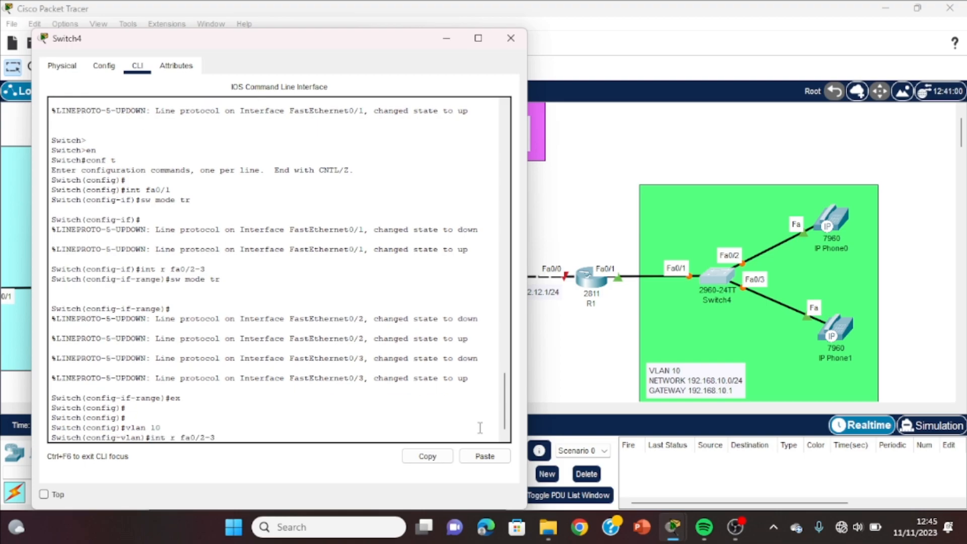
key(Return)
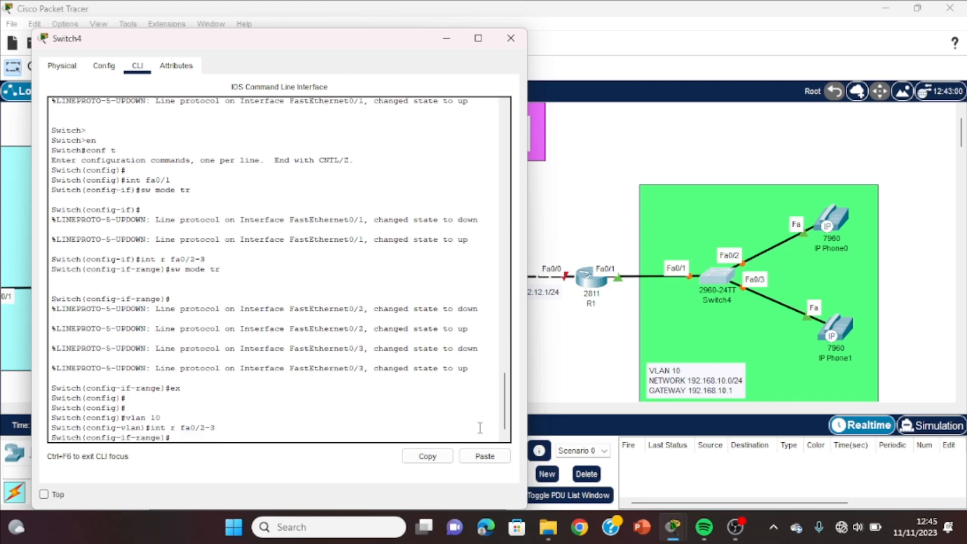
text(sw voice vlan 10)
key(Return)
key(Return)
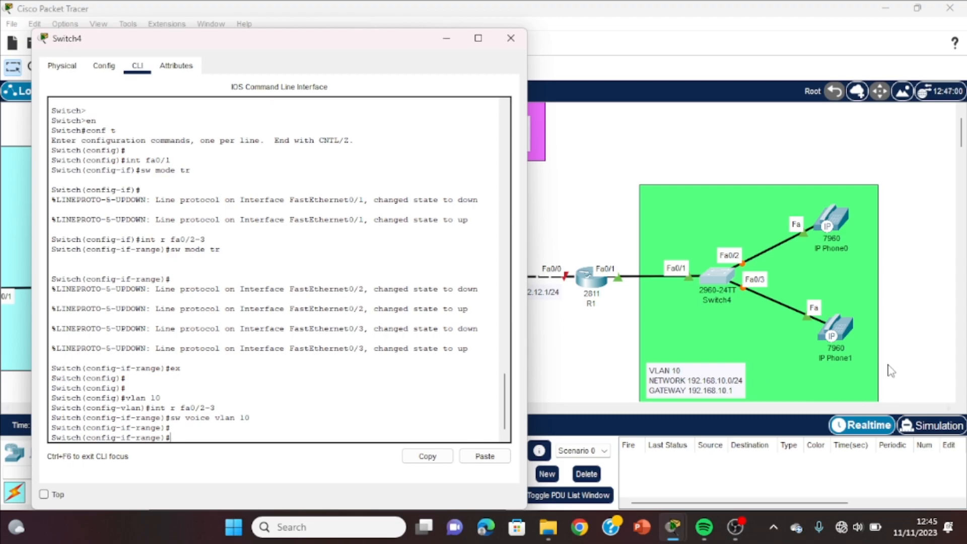
Step: Switch IP Phone0 to its GUI view, and close the phone's window
click(911, 305)
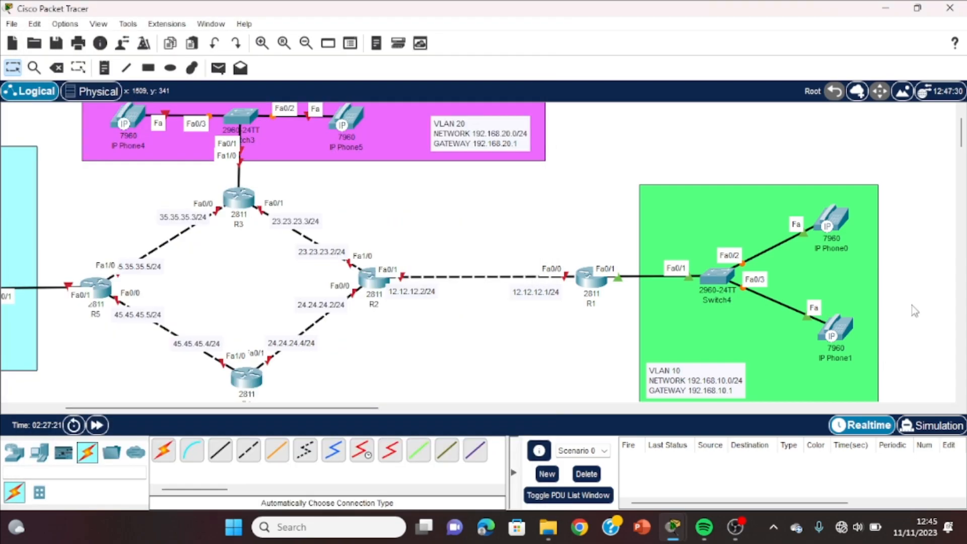
click(837, 227)
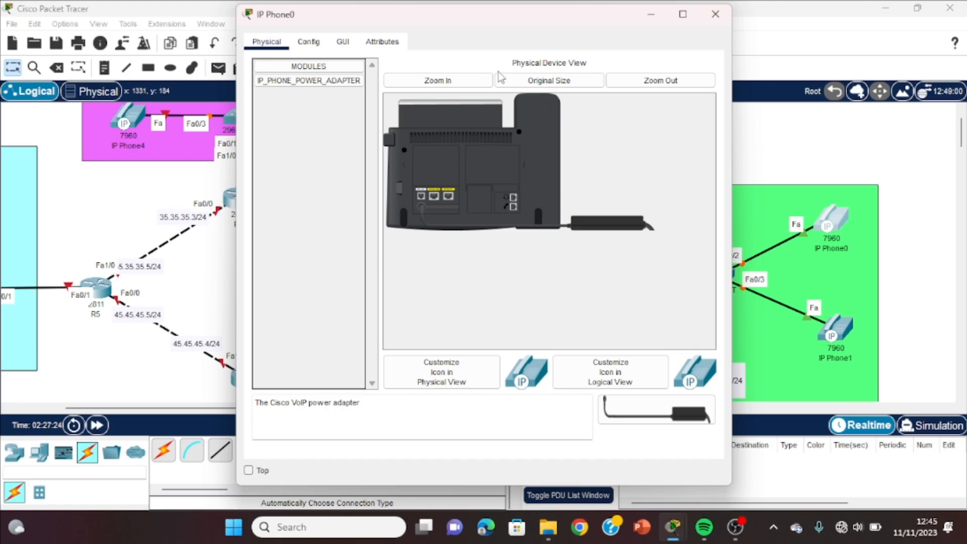
click(342, 42)
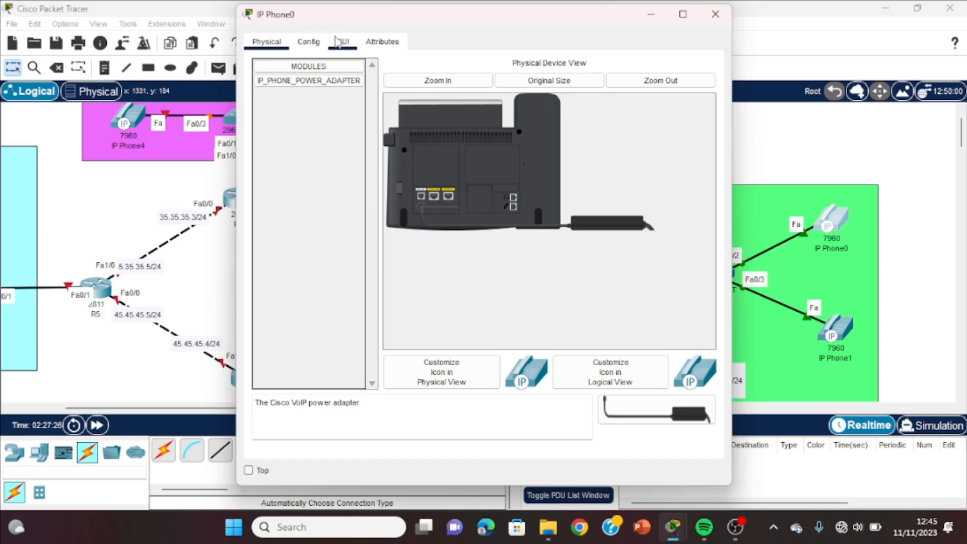
click(716, 13)
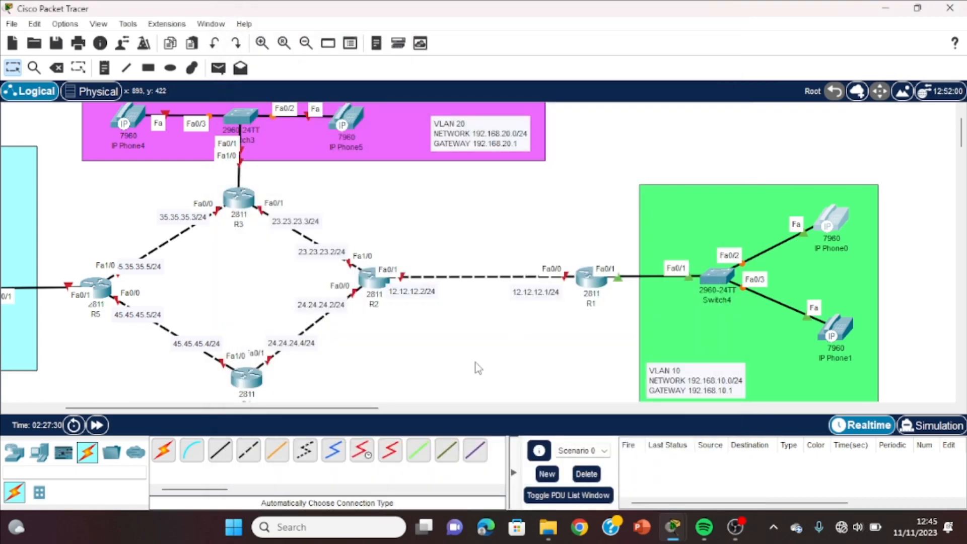
Step: Fast-forward the simulation time and check the line numbers on the displays of IP Phone0 and IP Phone1
click(90, 423)
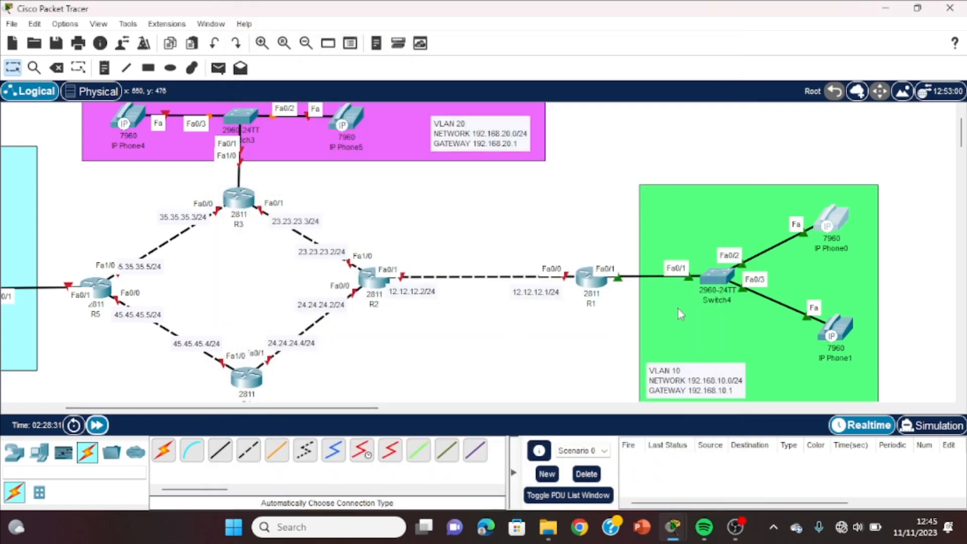
click(844, 216)
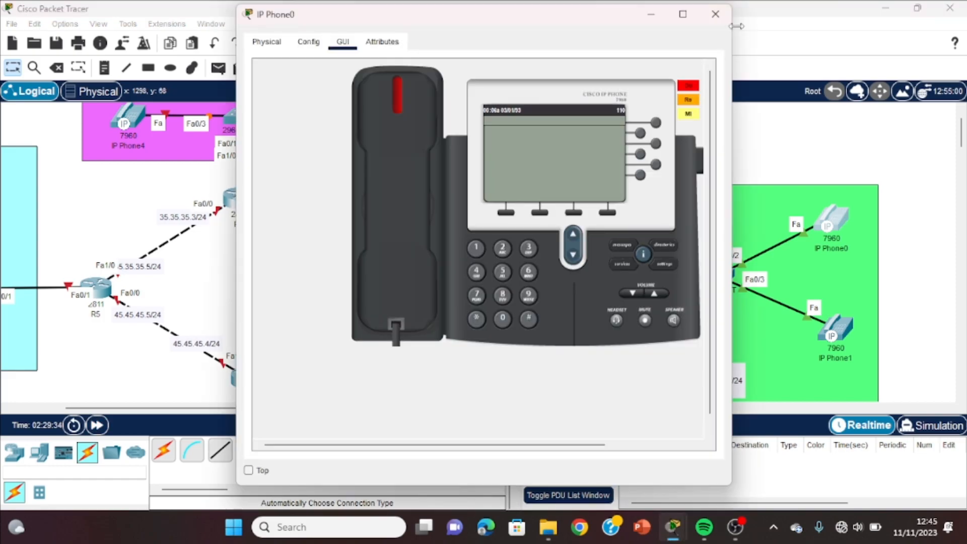
click(722, 21)
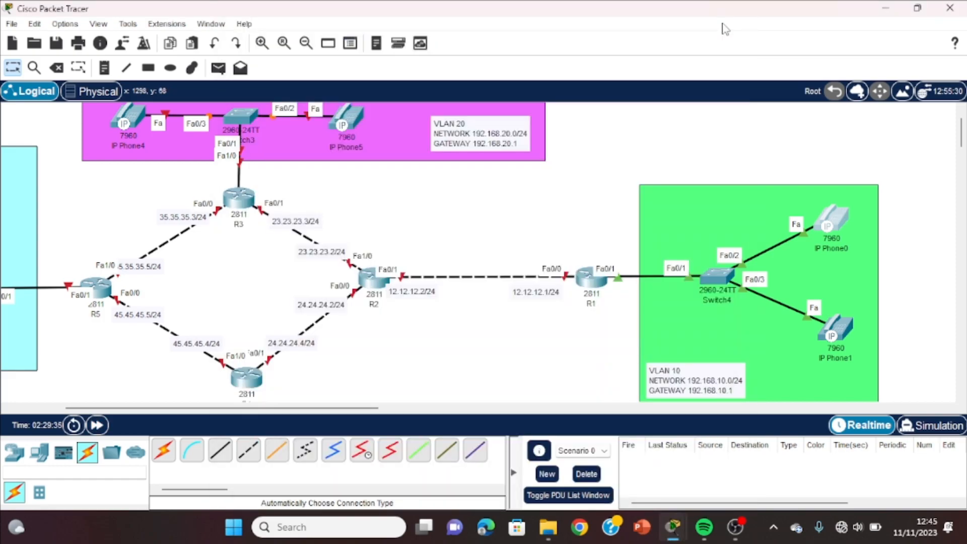
click(841, 316)
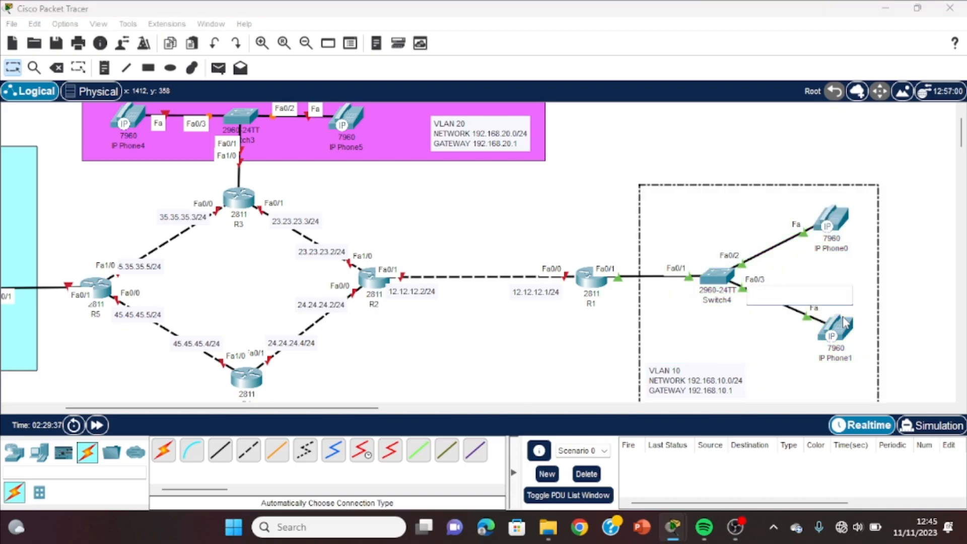
click(842, 334)
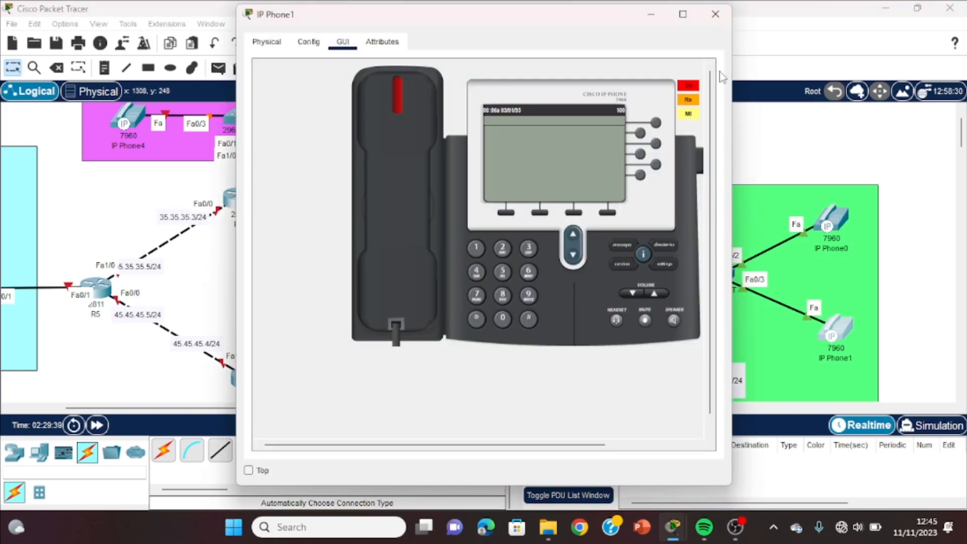
click(715, 14)
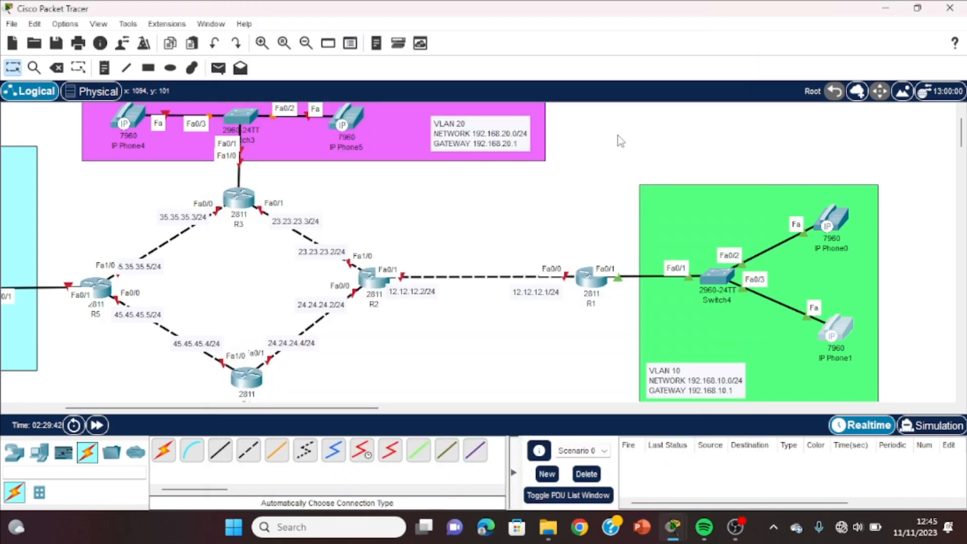
Step: Open R2's command line, decline the initial configuration dialog and enter global configuration mode
click(373, 284)
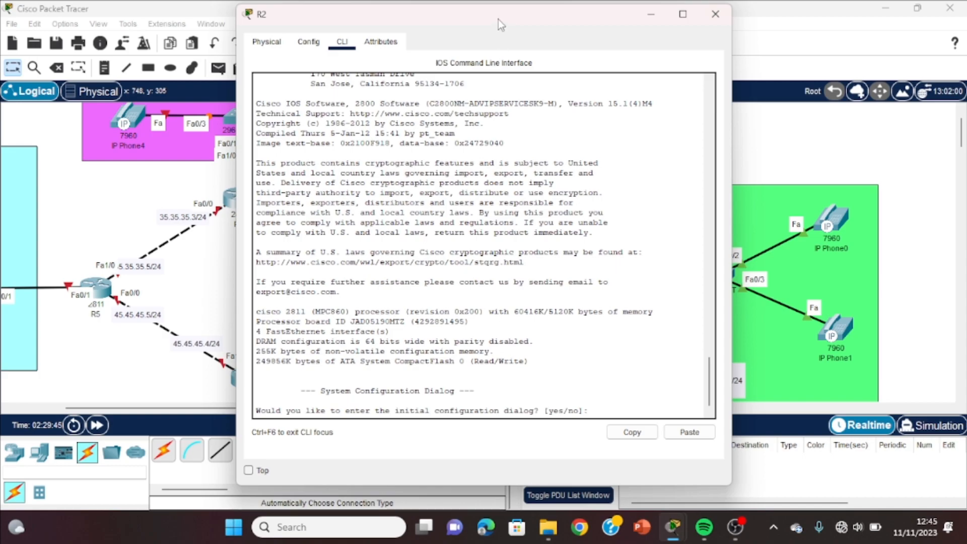
drag(591, 37, 844, 61)
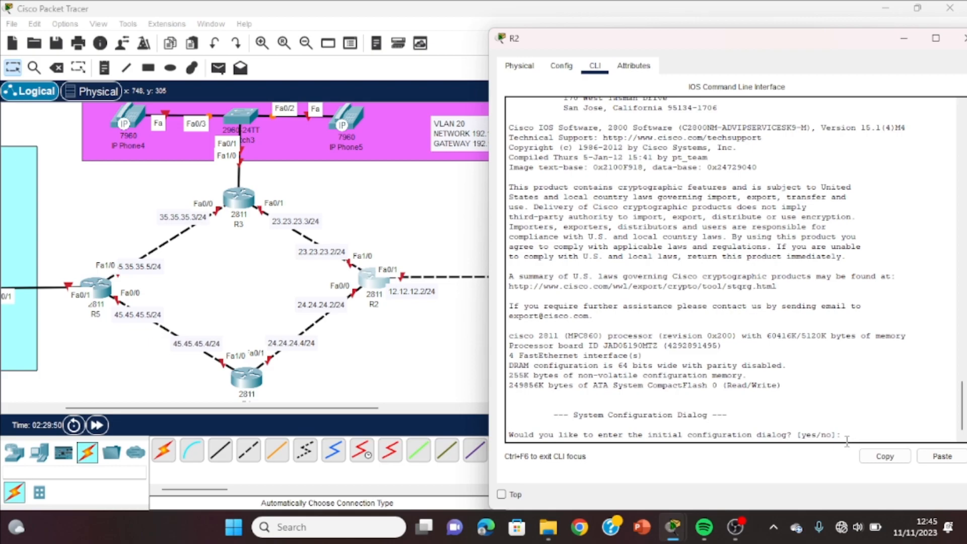
text(no)
key(Return)
key(Return)
text(en)
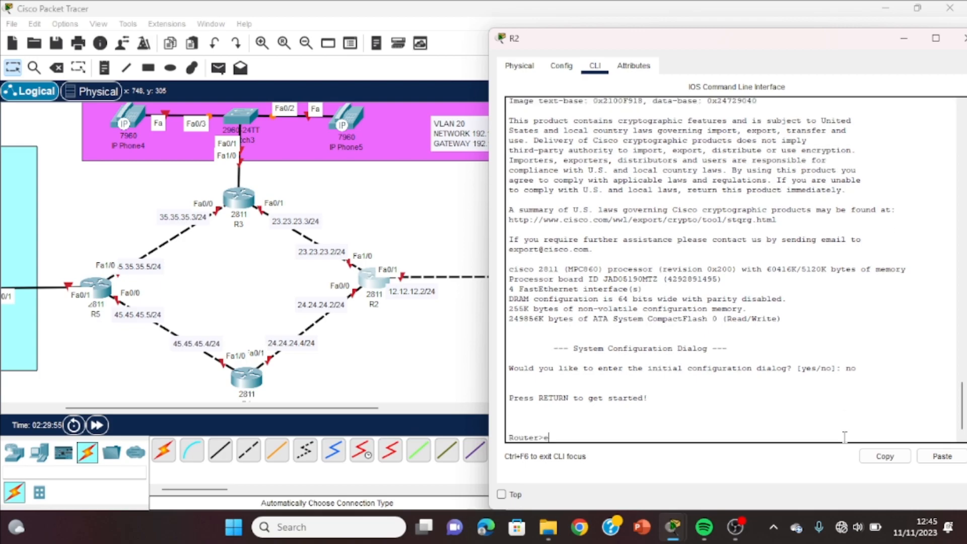
key(Return)
text(conf t)
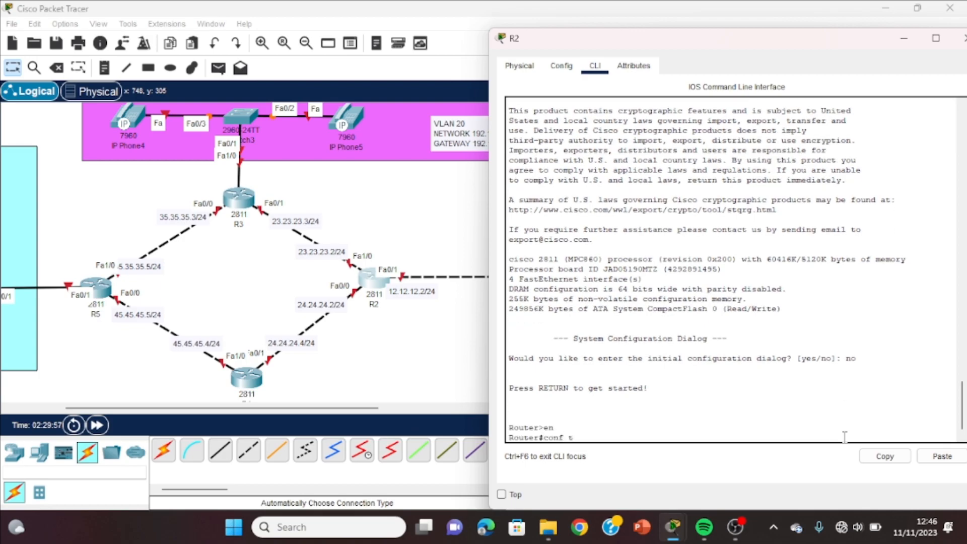
key(Return)
key(Return)
Step: Enable R2's interface fa0/1 with no shutdown
text(int)
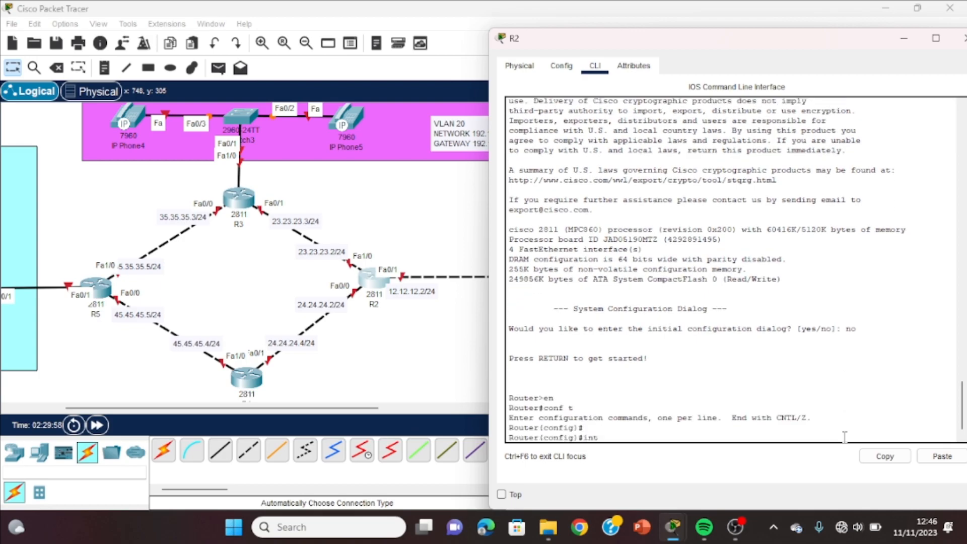
text( fa0/1)
key(Return)
key(Return)
text(no sh)
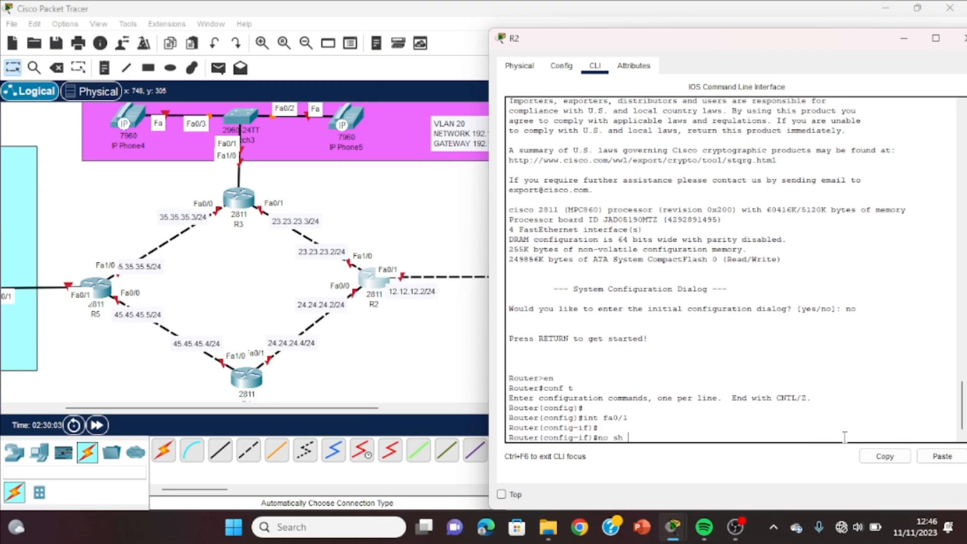
key(Return)
key(Return)
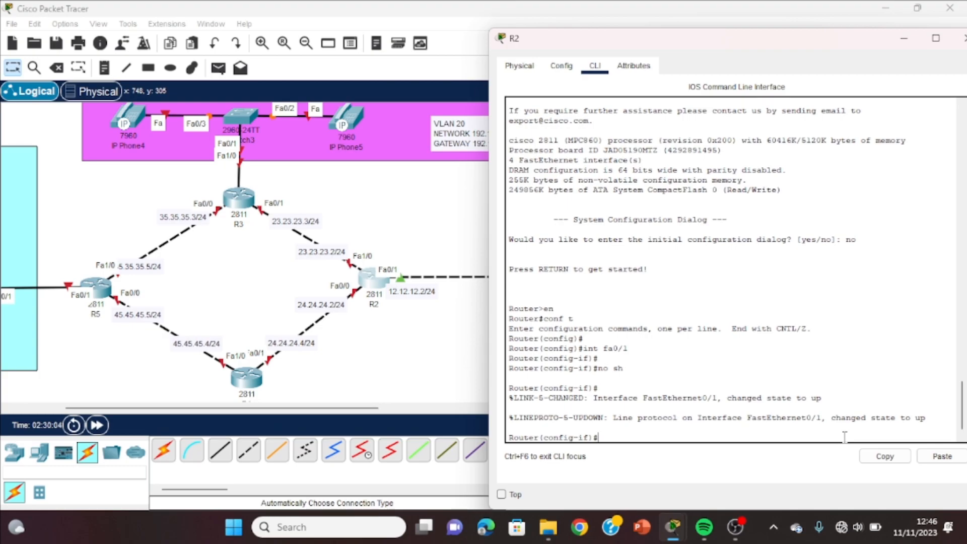
Step: Enable R2's interfaces fa1/0 and fa0/0 with no shutdown
text(int fa1/0)
key(Return)
text(no sh)
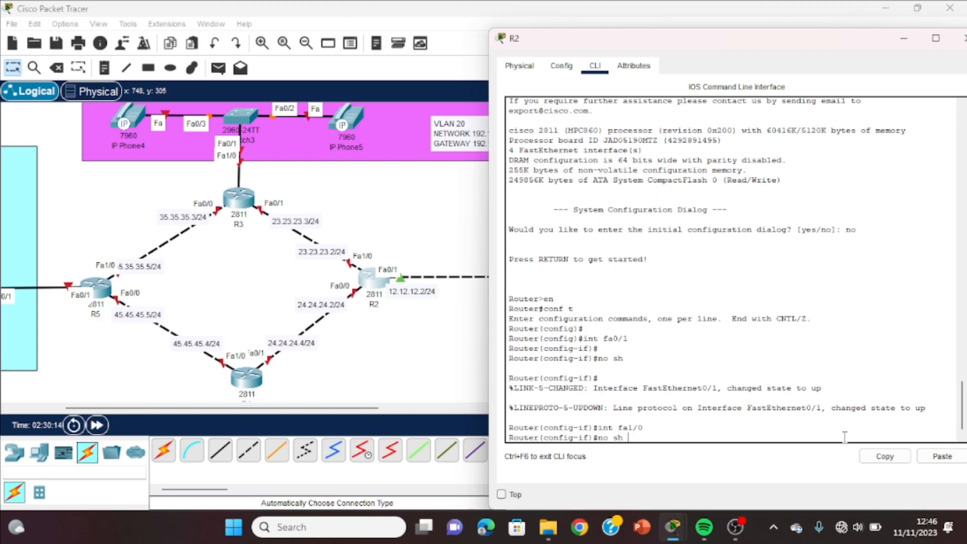
key(Return)
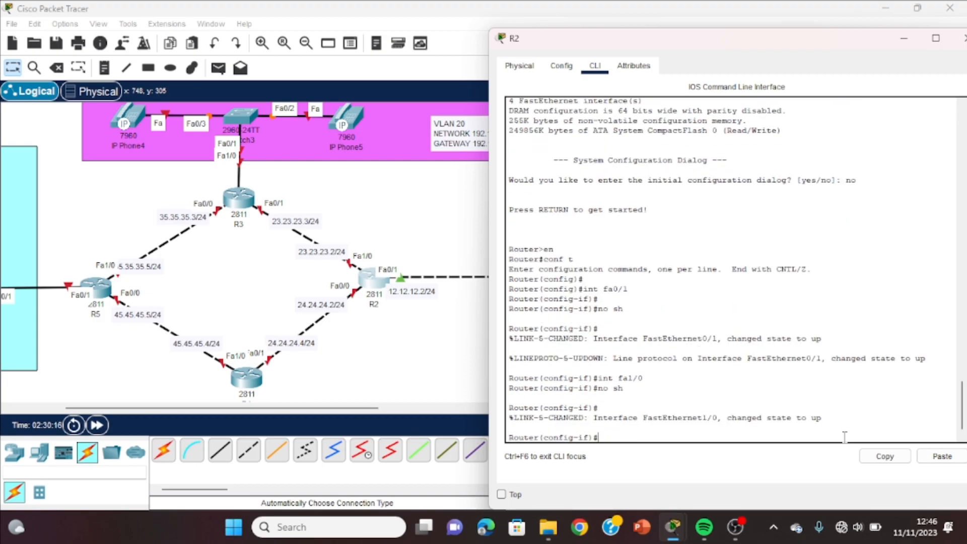
text(int fa0/0)
key(Return)
text(no sh)
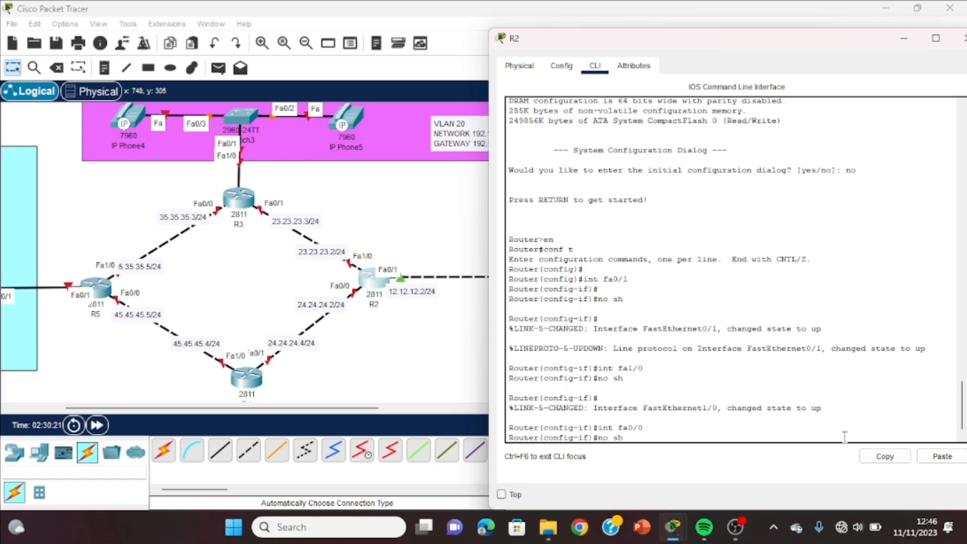
key(Return)
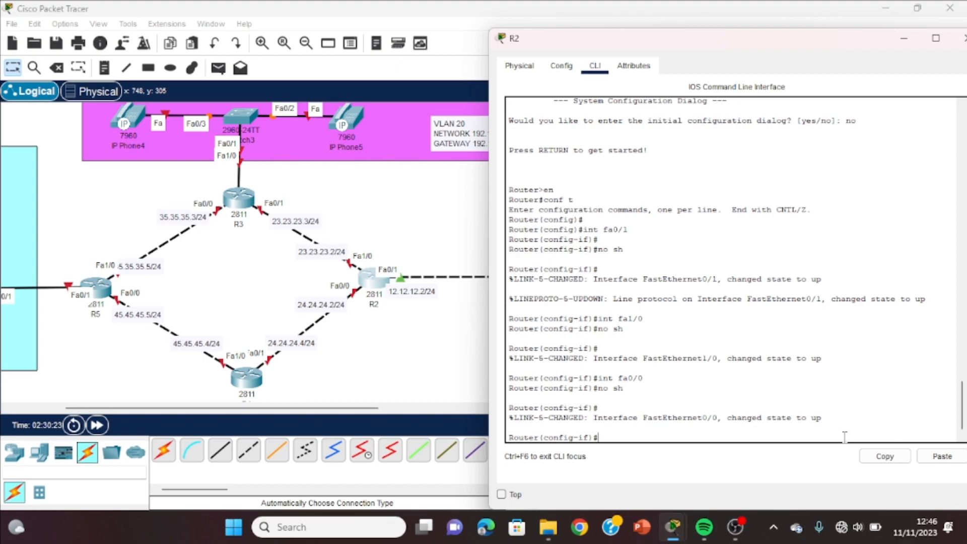
Step: Return to global configuration mode and assign IP address 12.12.12.2 with mask 255.255.255.0 to R2's interface fa1/0
text(ex)
key(Return)
key(Return)
key(Return)
text(int fa0/0)
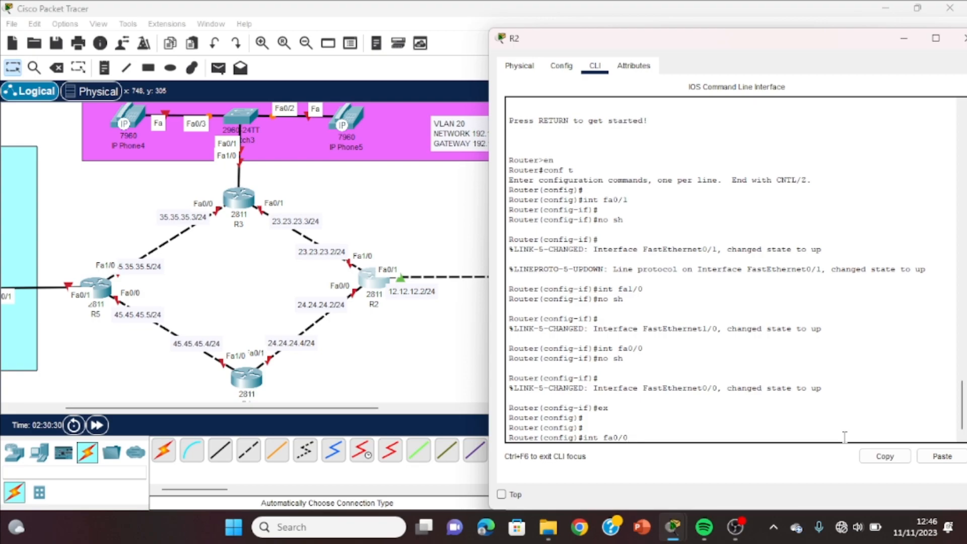
key(BackSpace)
key(BackSpace)
key(BackSpace)
text(1/0)
key(Up)
key(Up)
key(Return)
text(ip add 12.12.12.2 255.255.255.0)
key(Return)
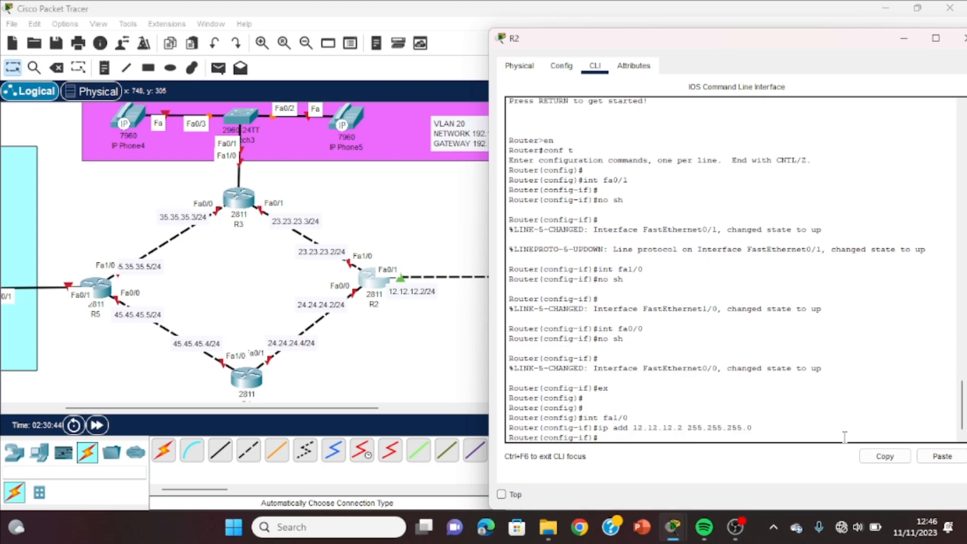
Step: Set the IP address of R2's interface fa1/0 to 23.23.23.2 with mask 255.255.255.0
text(int fa)
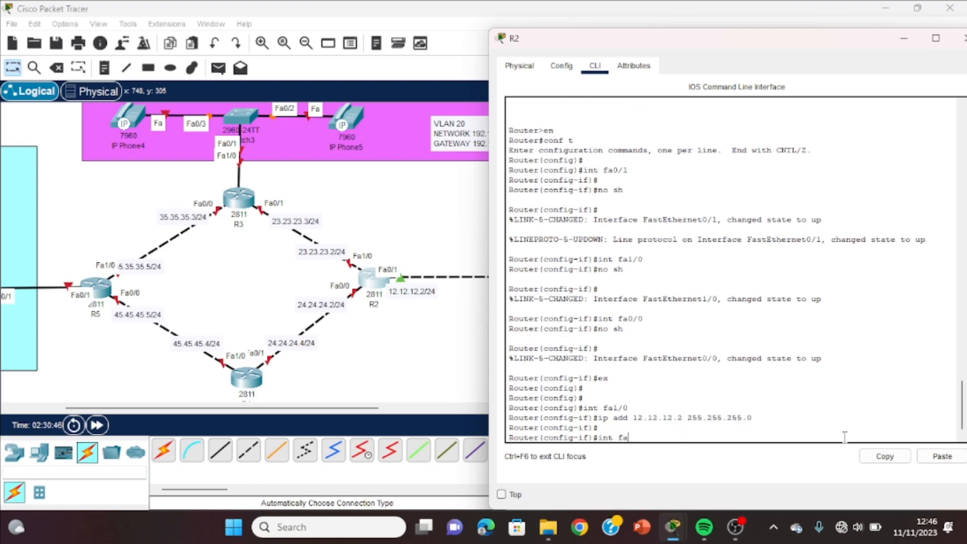
text(1/0)
key(Return)
text(ip add 23.23.23)
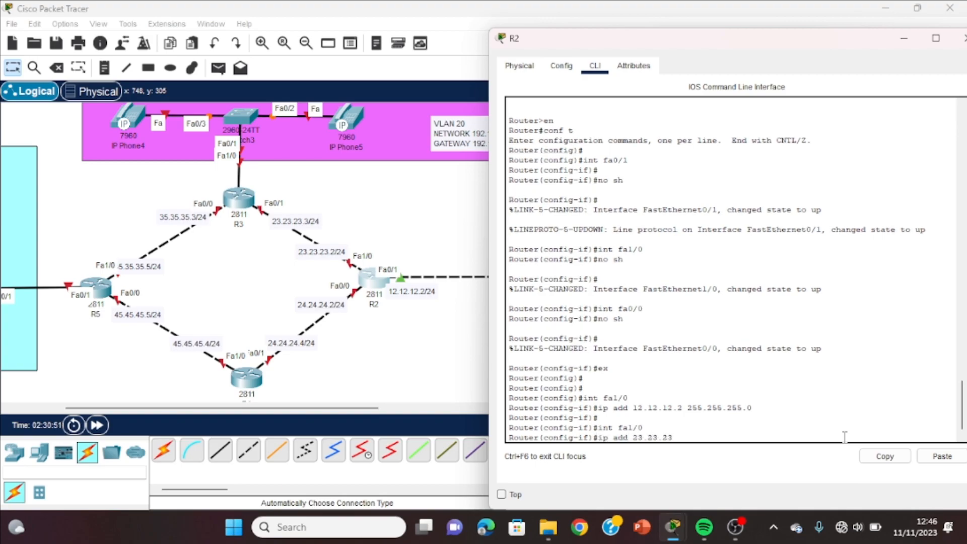
text(.2 255.255.255.0)
key(Return)
Step: Assign IP address 24.24.24.2 with mask 255.255.255.0 to R2's interface fa0/0
text(int fa0/0)
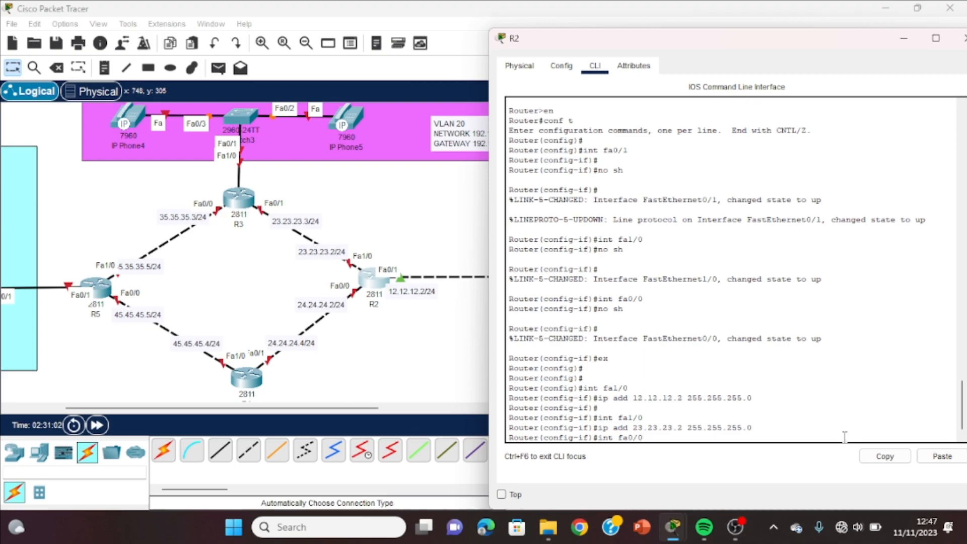
key(Return)
text(ip add 24.24.24.)
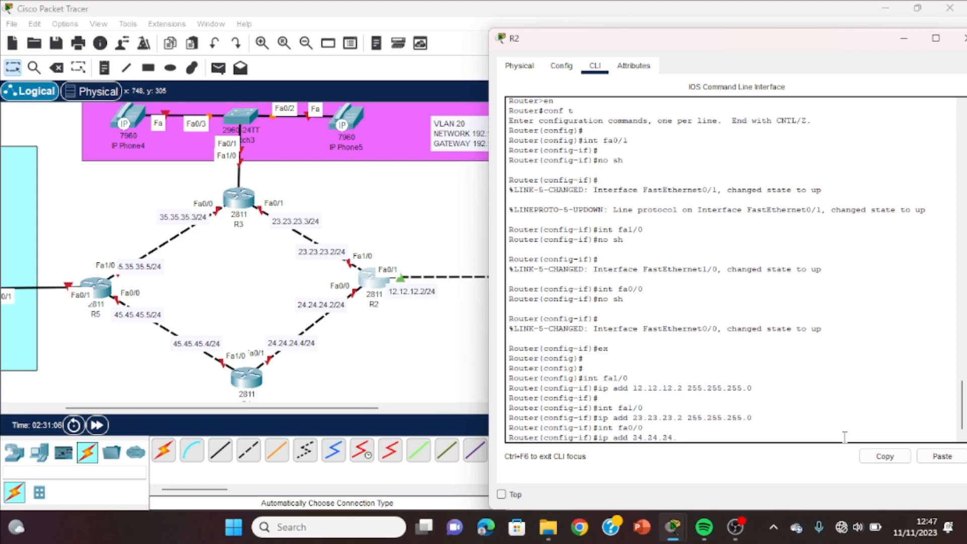
text(2 255.255.255.0)
key(Return)
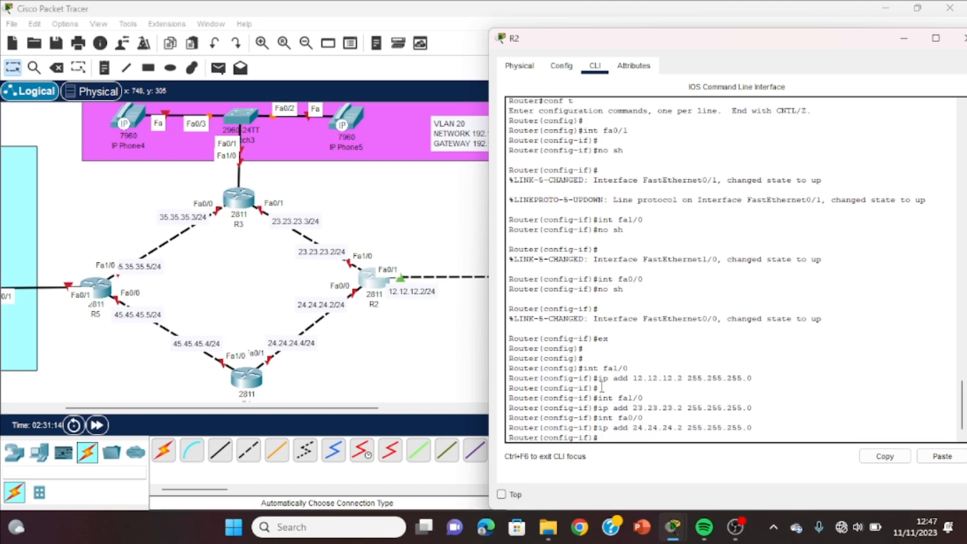
Step: Open R3's command line, decline the initial configuration dialog and enter global configuration mode
click(409, 372)
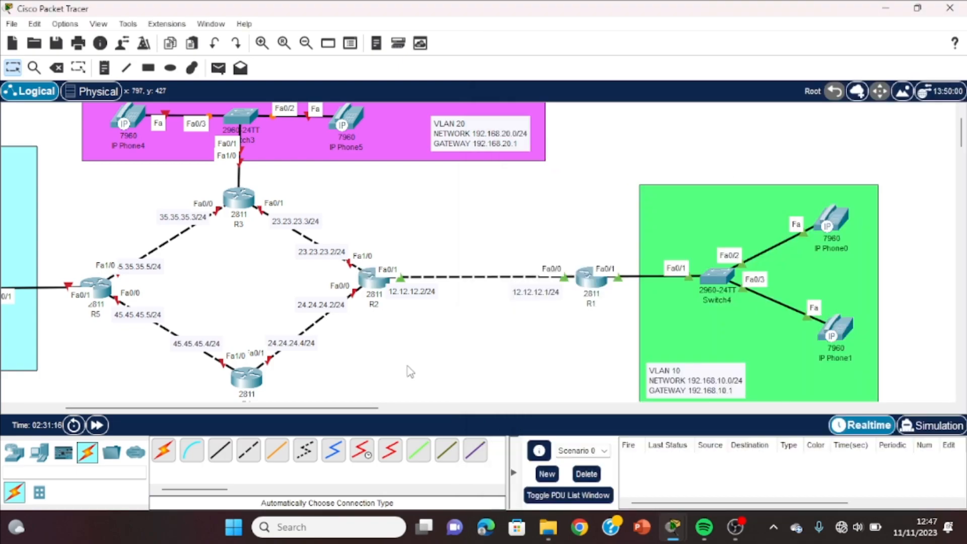
click(244, 198)
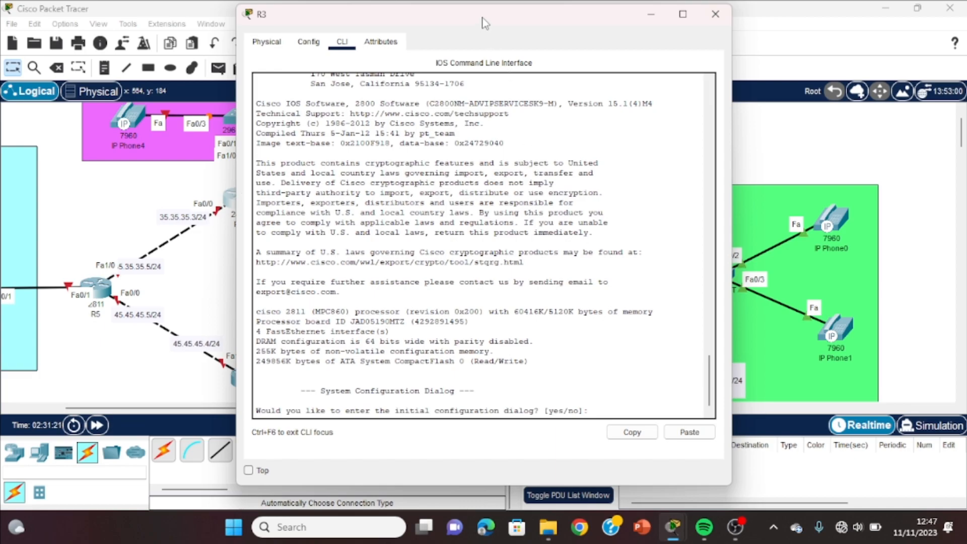
drag(483, 23, 695, 68)
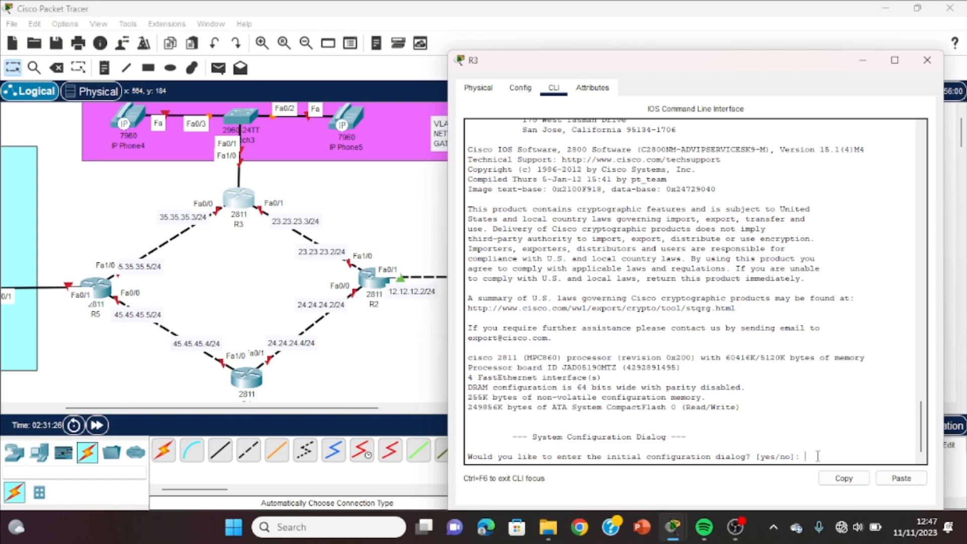
text(no)
key(Return)
key(Return)
key(Return)
text(en)
key(Return)
text(conf t)
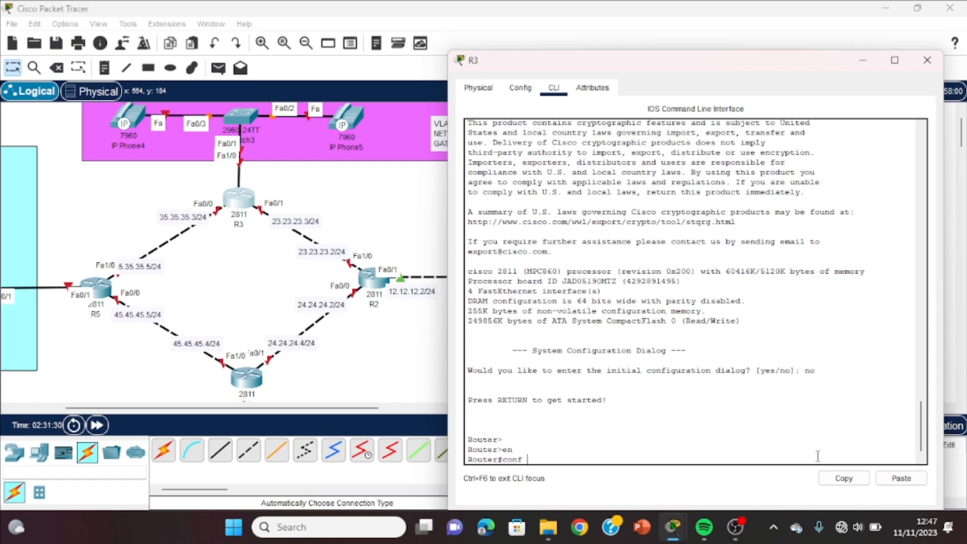
key(Return)
key(Return)
Step: Enable R3's interface fa0/1 and assign it IP address 23.23.23.3 with mask 255.255.255.0
text(int fa0/1)
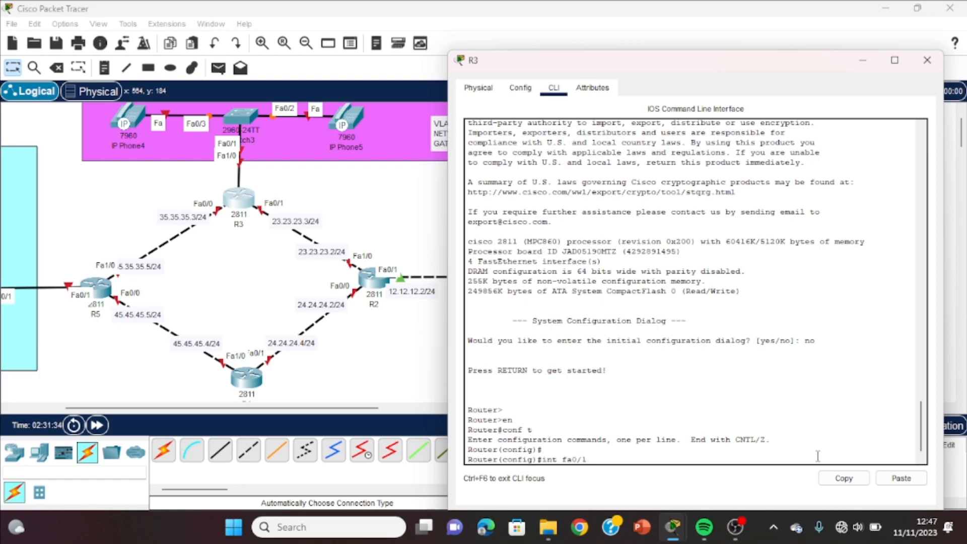
key(Return)
text(no sh)
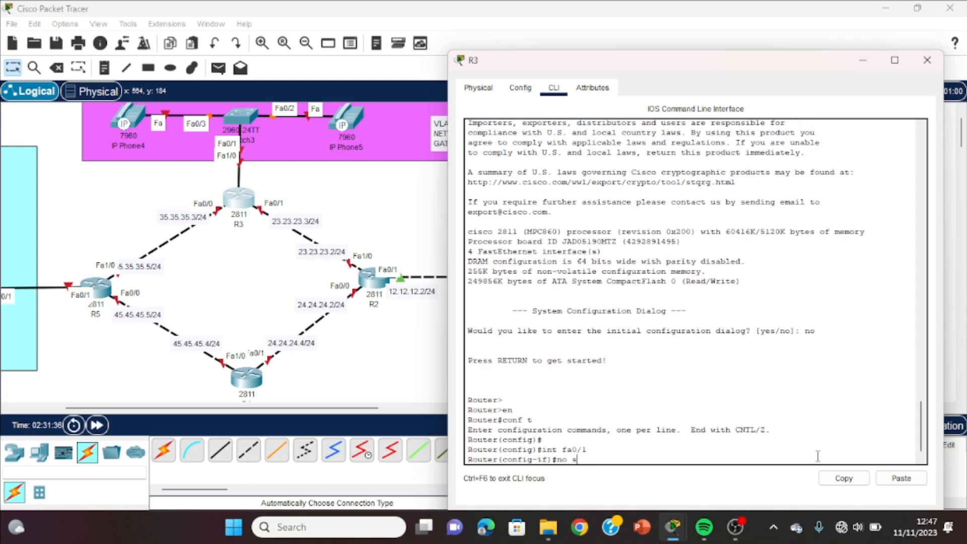
key(Return)
text(ip add 23.23.23.)
text(55.255.255.0)
key(Return)
key(Return)
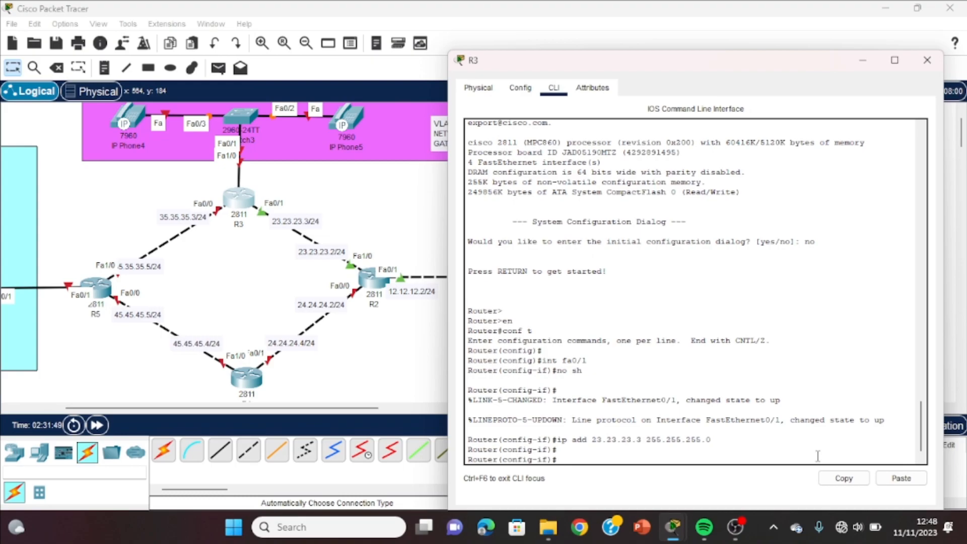
Step: Enable R3's interface fa0/0 and assign it IP address 35.35.35.3 with mask 255.255.255.0
text(int fa0/0)
key(Return)
text(np)
key(BackSpace)
text(o sh)
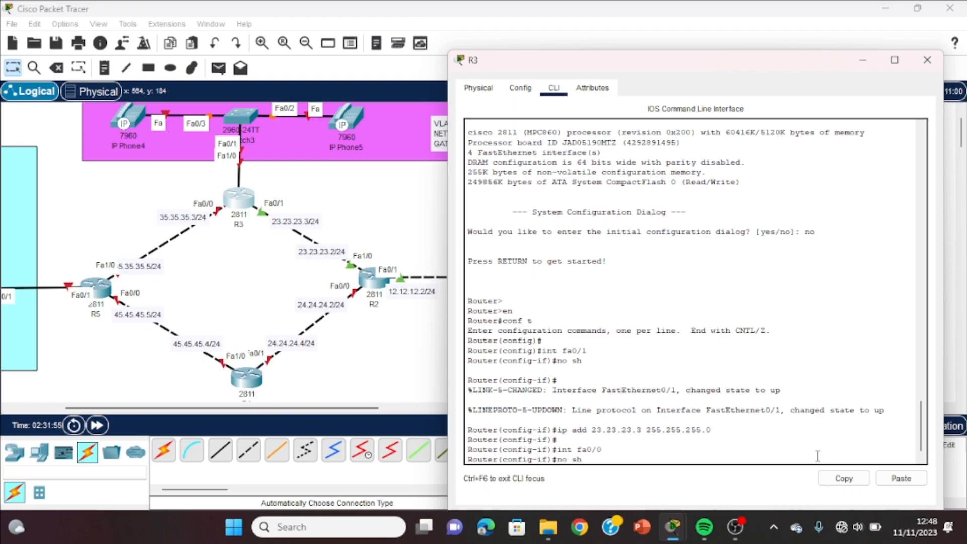
key(Return)
text(ip addd)
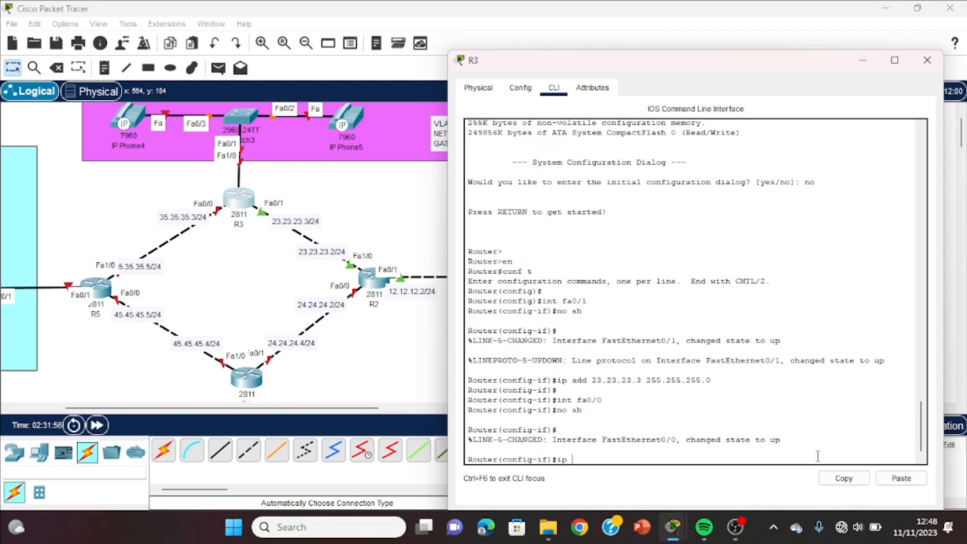
key(BackSpace)
text(35.35.35.3 255.255.255.0)
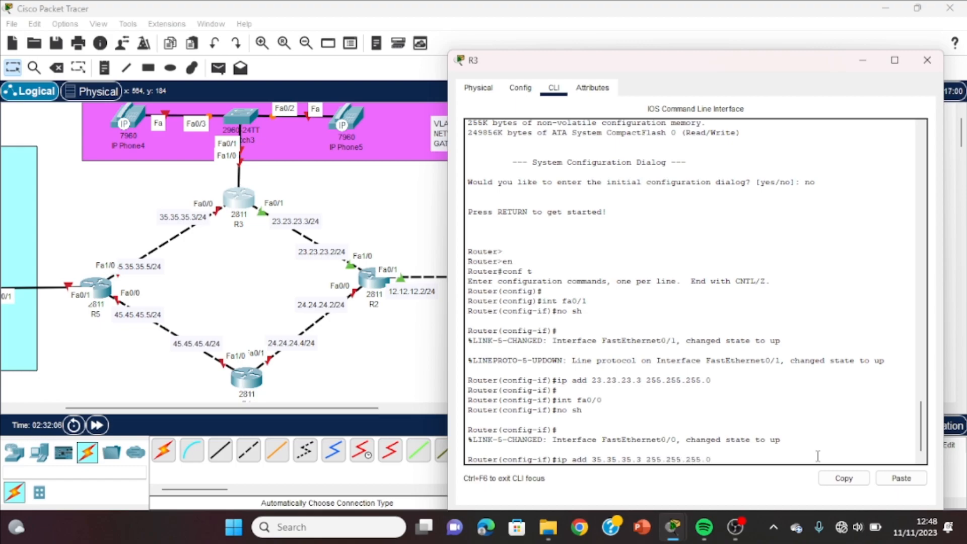
key(Return)
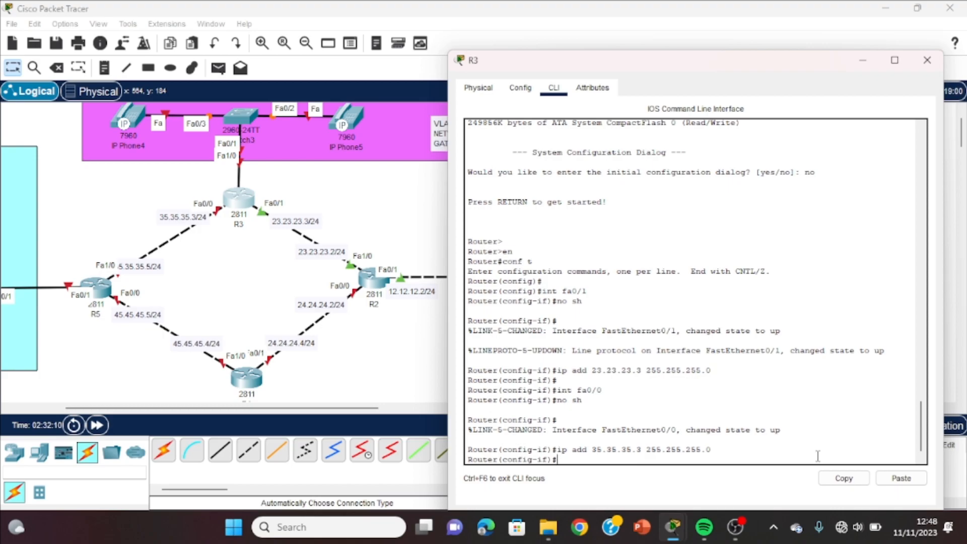
Step: Enable R3's interface fa1/0, which faces the VLAN 20 switch, with no shutdown
text(int fa)
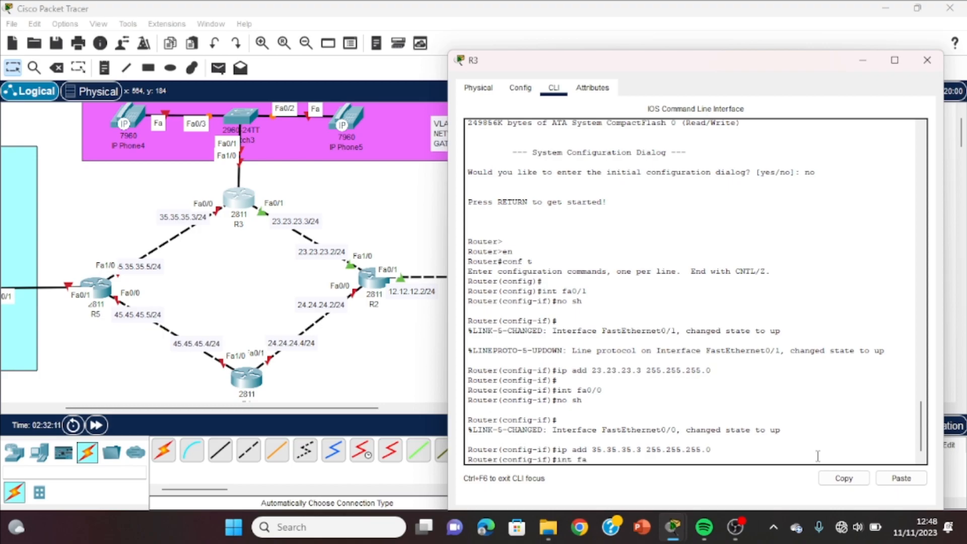
text(1/0)
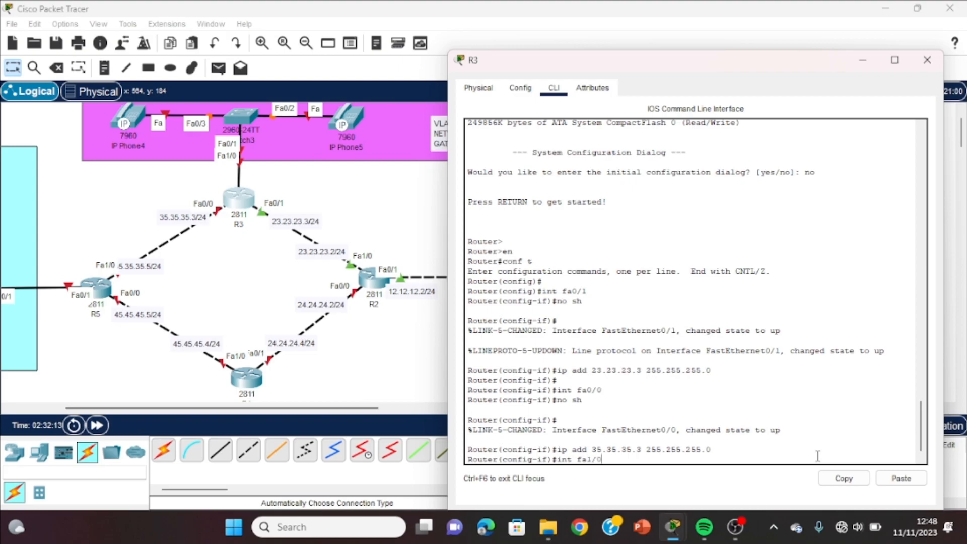
key(Return)
text(no sh)
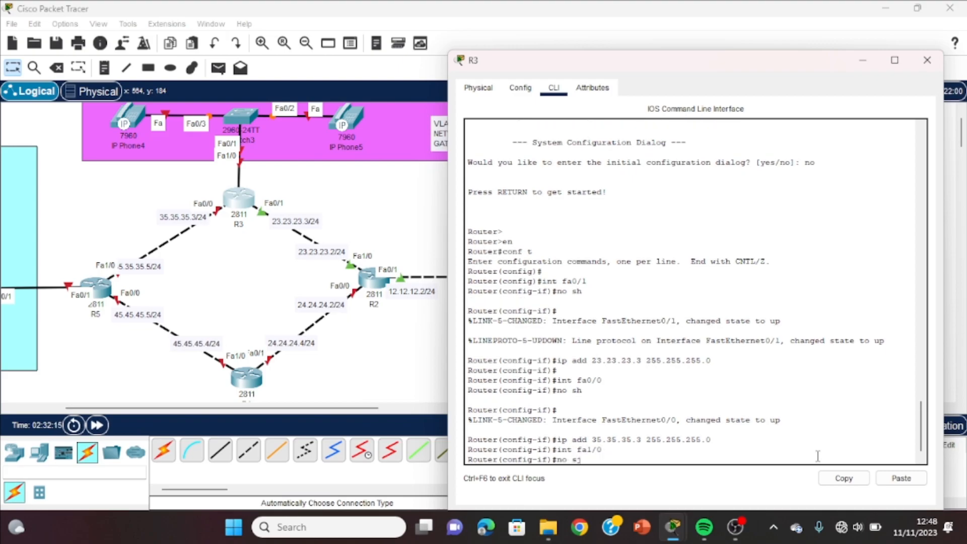
key(Return)
key(Return)
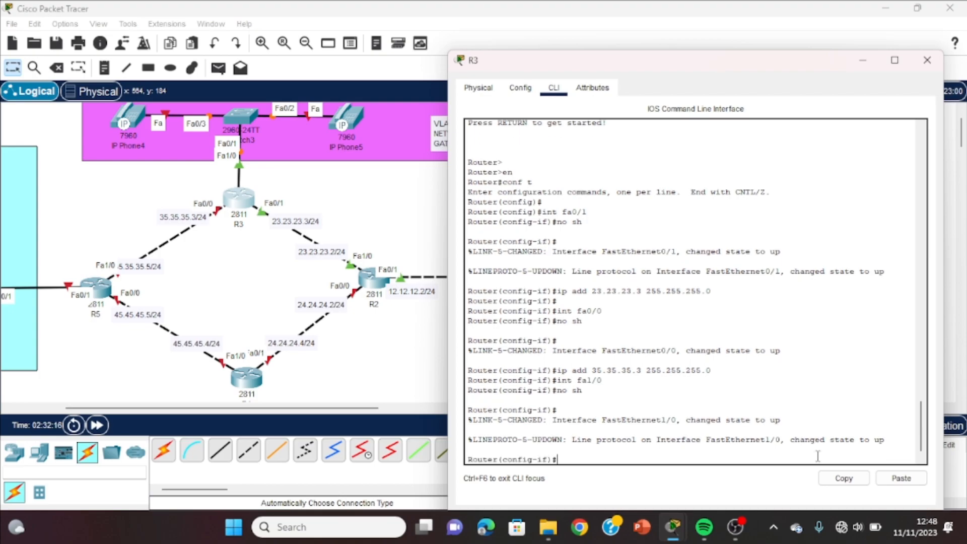
Step: Create subinterface fa1/0.20 on R3 with dot1Q encapsulation for VLAN 20
scroll(358, 287, down, 2)
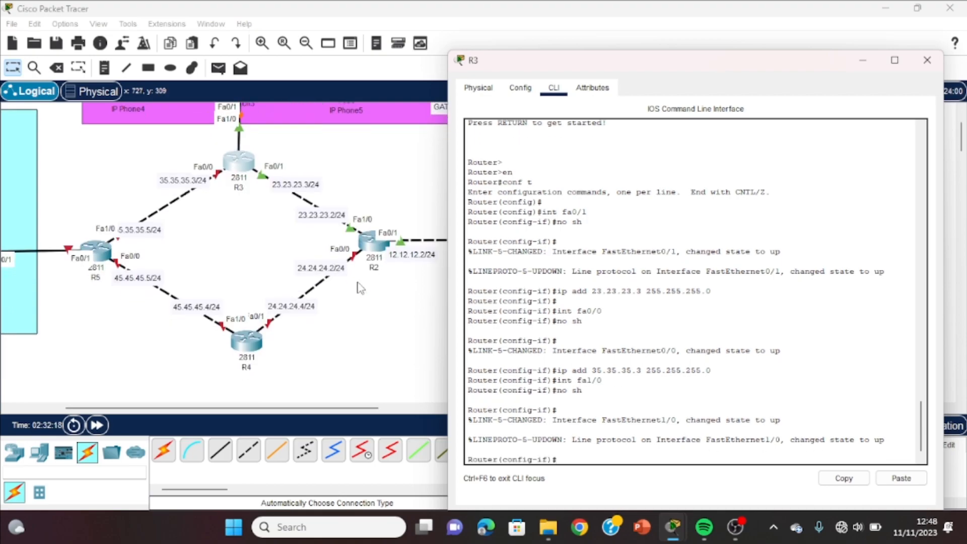
scroll(358, 287, up, 4)
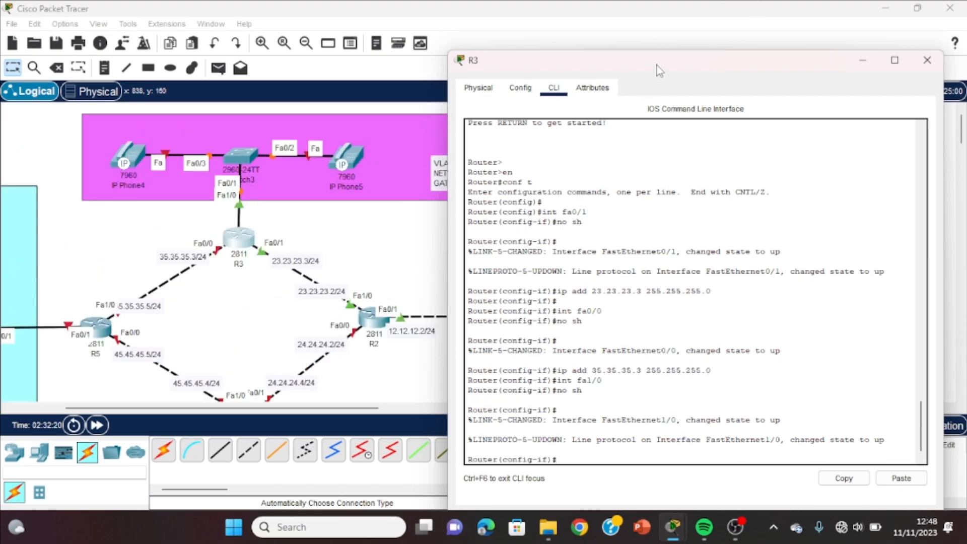
drag(657, 66, 755, 68)
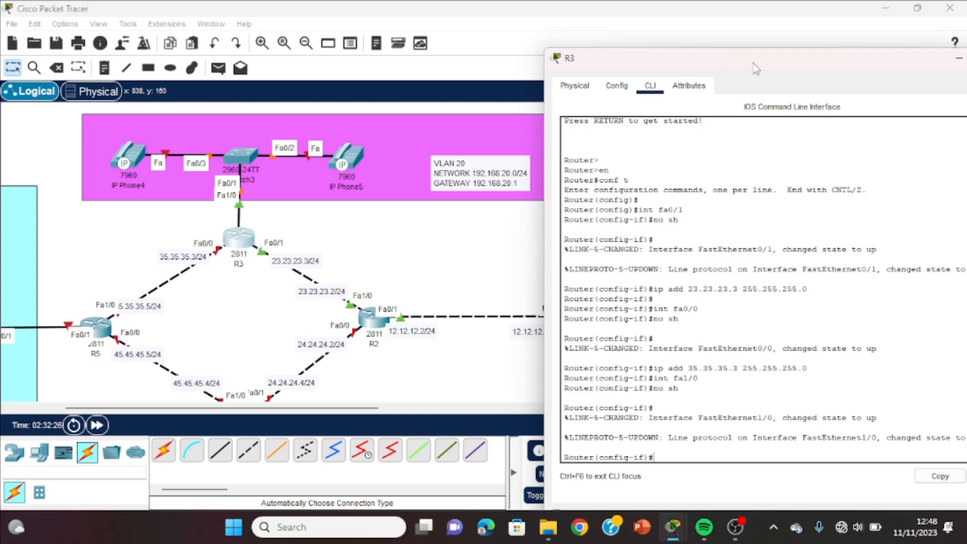
text(int fa1/0.20)
key(Return)
key(Return)
text(enca)
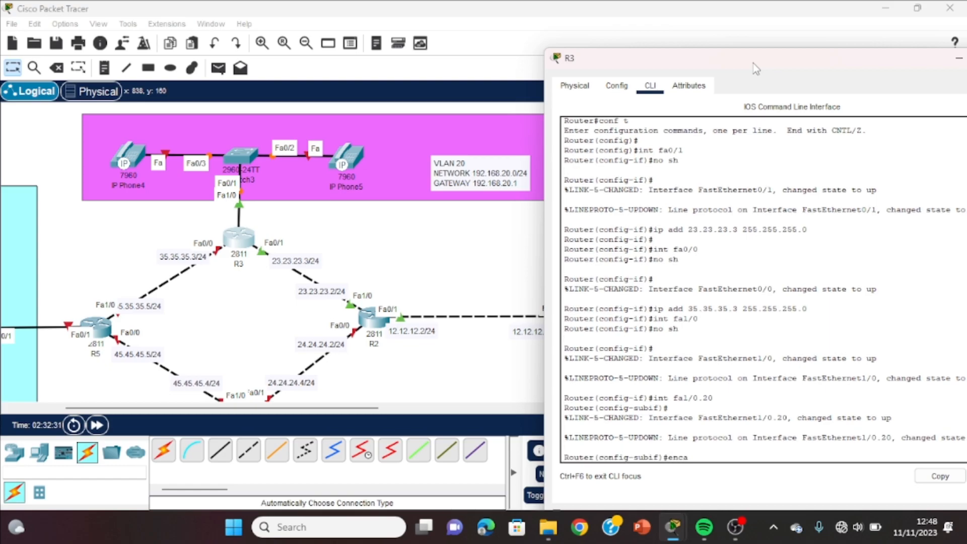
text(p do 20)
key(Return)
Step: Assign the VLAN 20 gateway address 192.168.20.1 with mask 255.255.255.0 to R3's subinterface fa1/0.20
text(ip a)
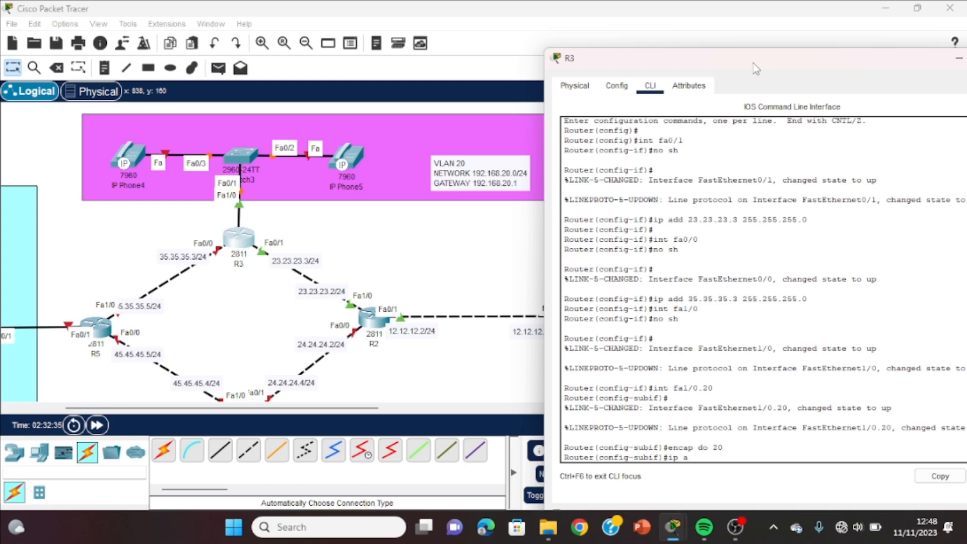
text(dd 192.168.20.1 255.255.255.0)
key(Return)
key(Return)
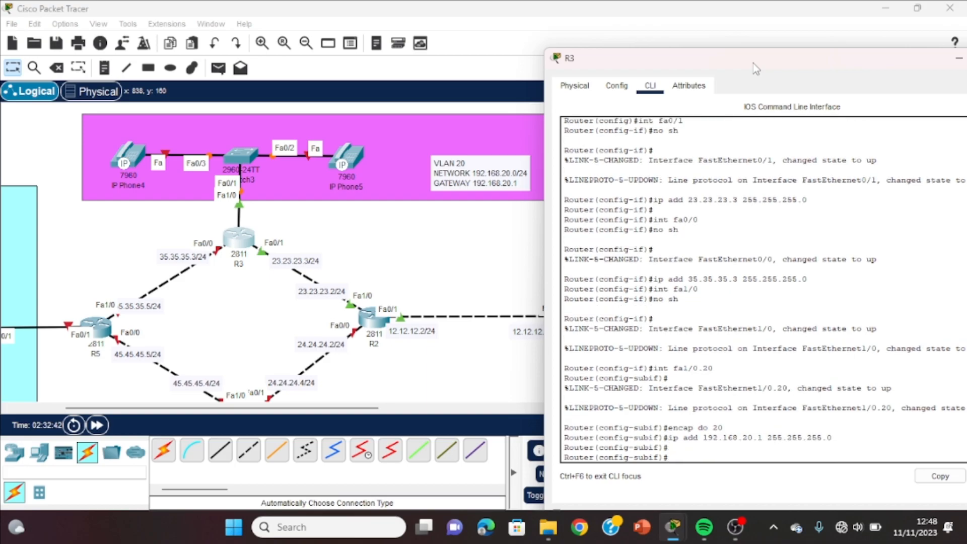
Step: Create DHCP pool vlan20 on R3 with network 192.168.20.0 255.255.255.0 and default router 192.168.20.1
text(ip dhcp pool vlan20)
key(Return)
text(net)
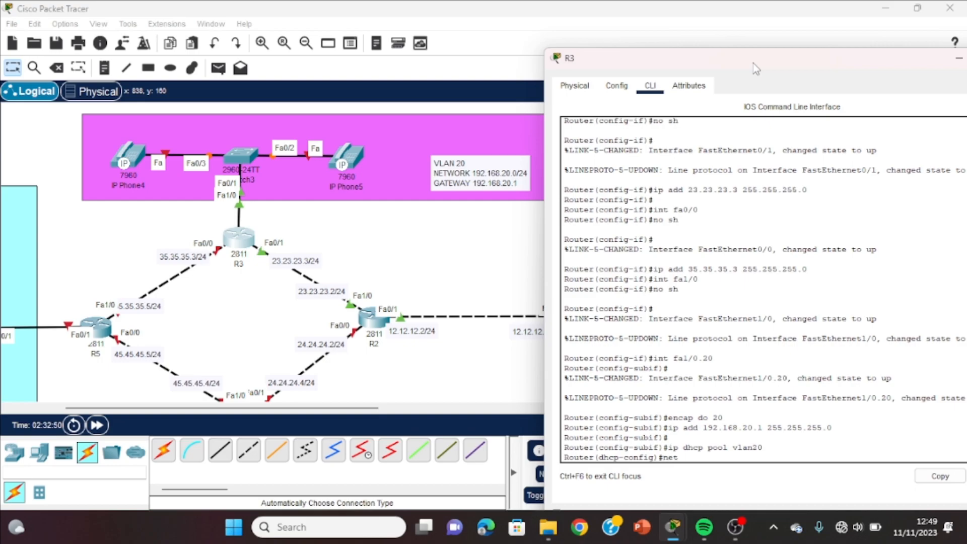
text( 192.168.20.0 255.255.255.0)
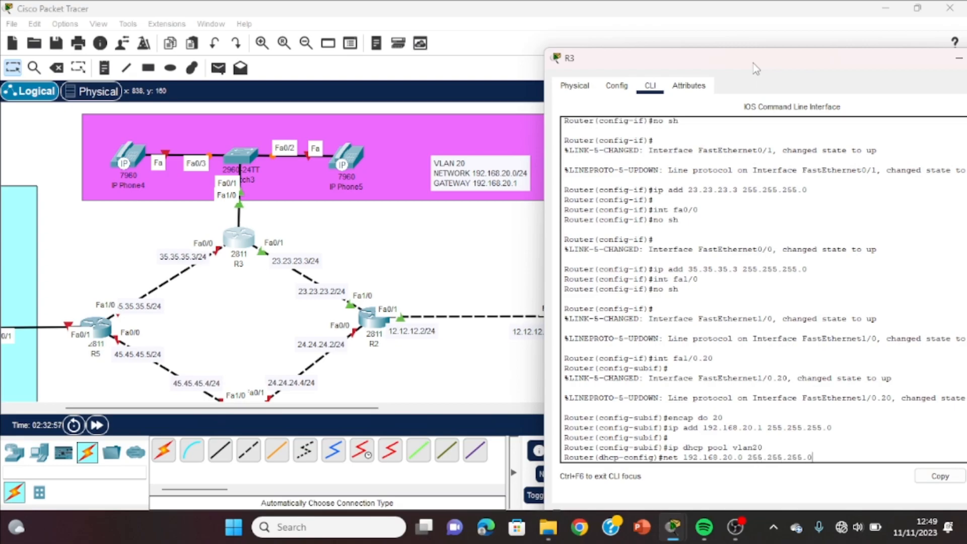
key(Return)
text(def 192.168.20.1)
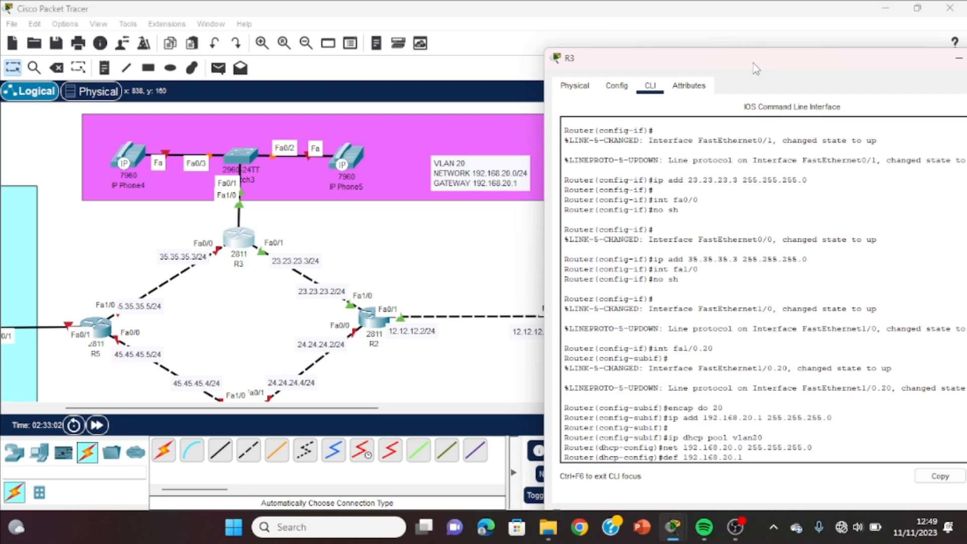
key(Return)
Step: Add option 150 with IP 192.168.20.1 to R3's vlan20 DHCP pool and return to global configuration
text(outer(dhcp-config)#o)
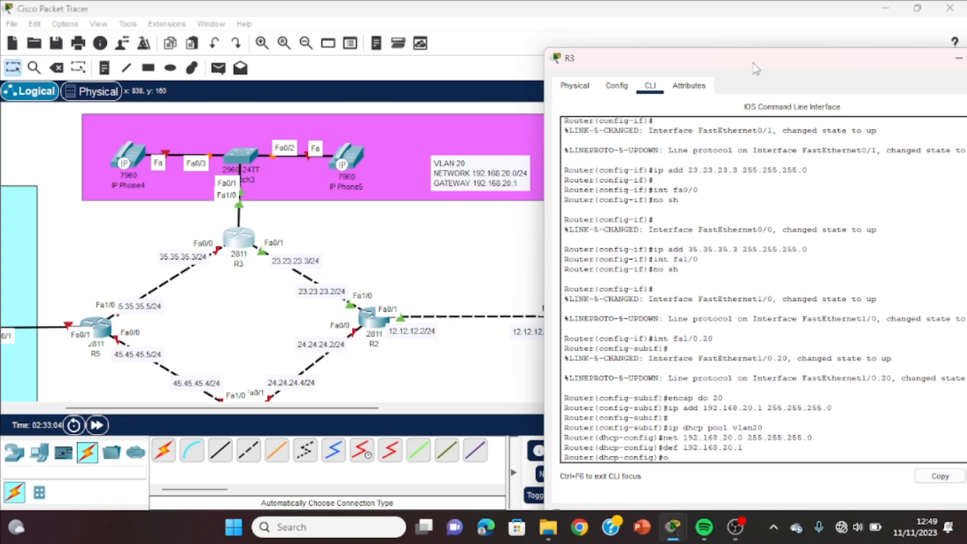
text(p)
text(tion )
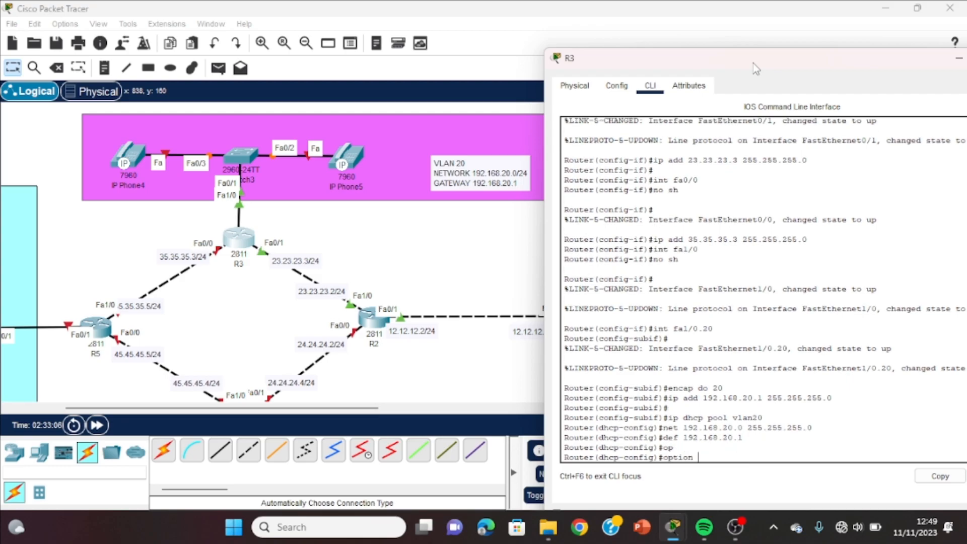
text(150 ip 192.168.20.1)
key(Return)
text(ex)
key(Return)
Step: Enter R3's telephony-service configuration and set the source address to 192.168.20.1 with port 2023
text(tele)
key(Tab)
key(Return)
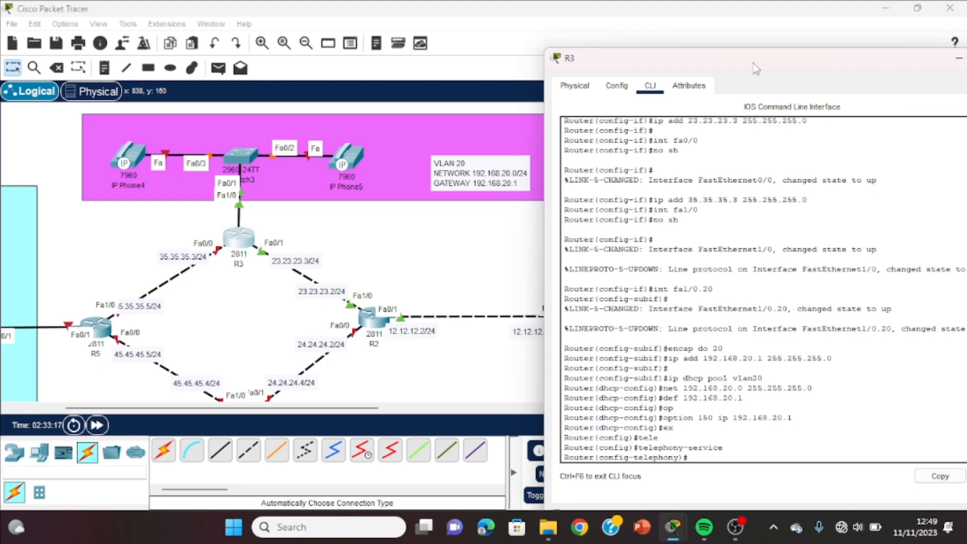
text(ip s)
key(Tab)
text(192.168.20.1 port 2023)
key(Return)
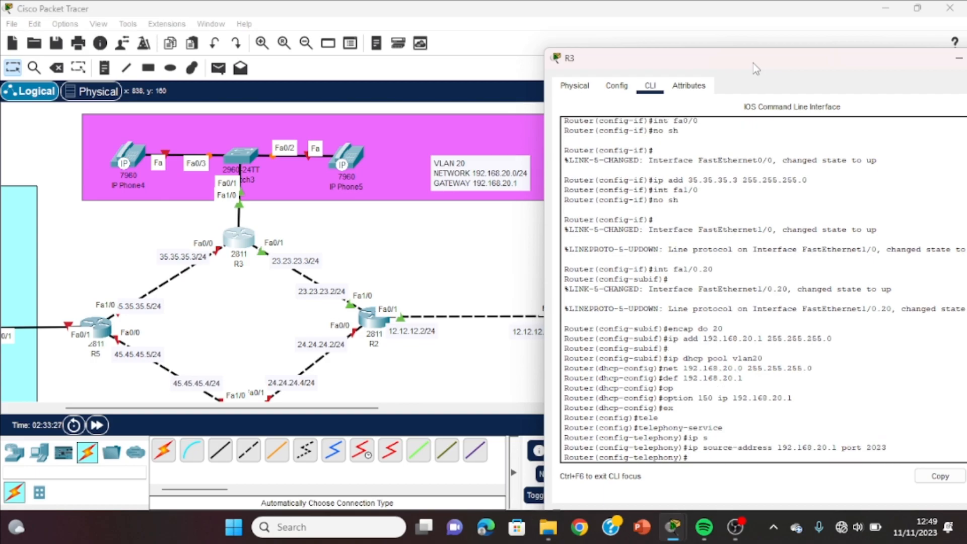
Step: Limit R3's telephony service to 2 phones with max-ephones
text(max-e)
key(Tab)
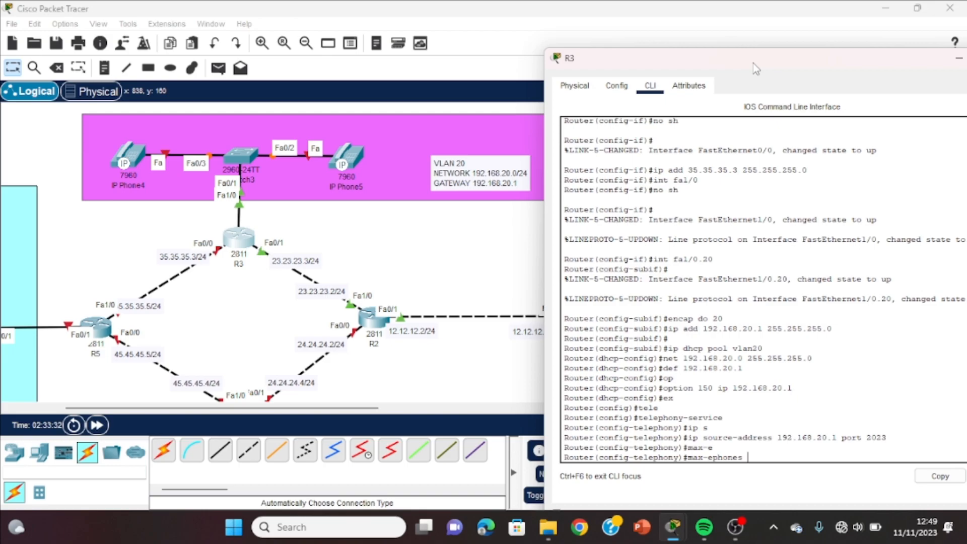
text(2)
key(Return)
text(max-ep)
key(Tab)
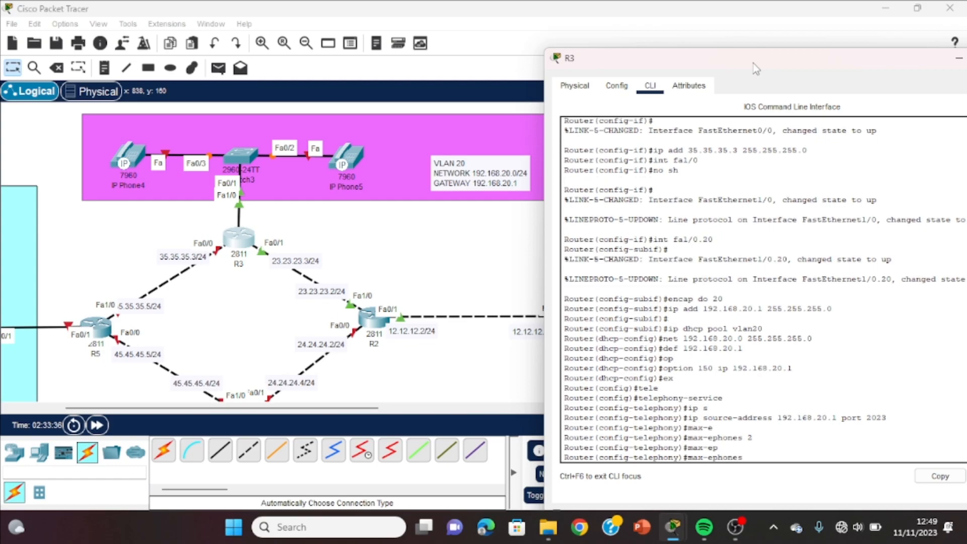
text(2)
key(Return)
Step: Auto-assign extensions 1 to 2 in R3's telephony service
text(a)
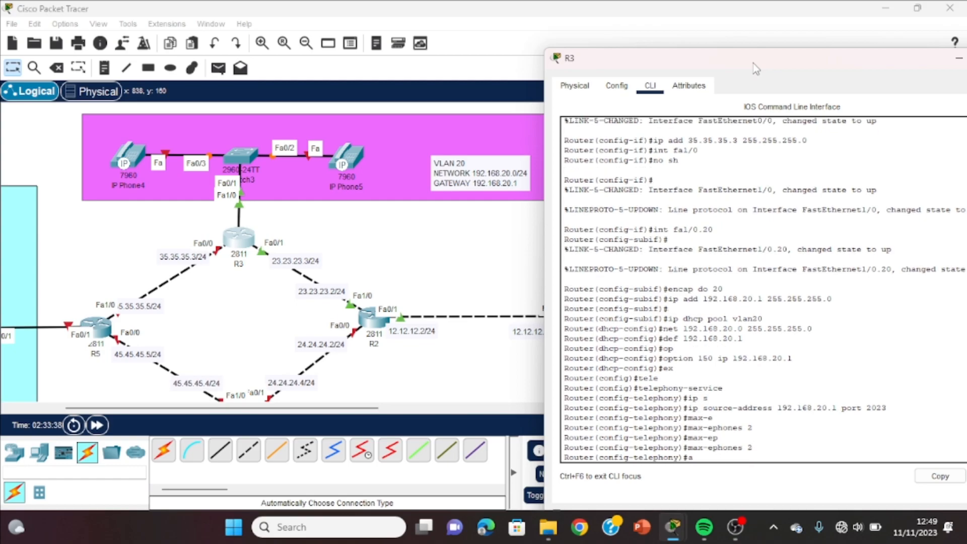
text(uto as)
key(Tab)
text(1 to 2)
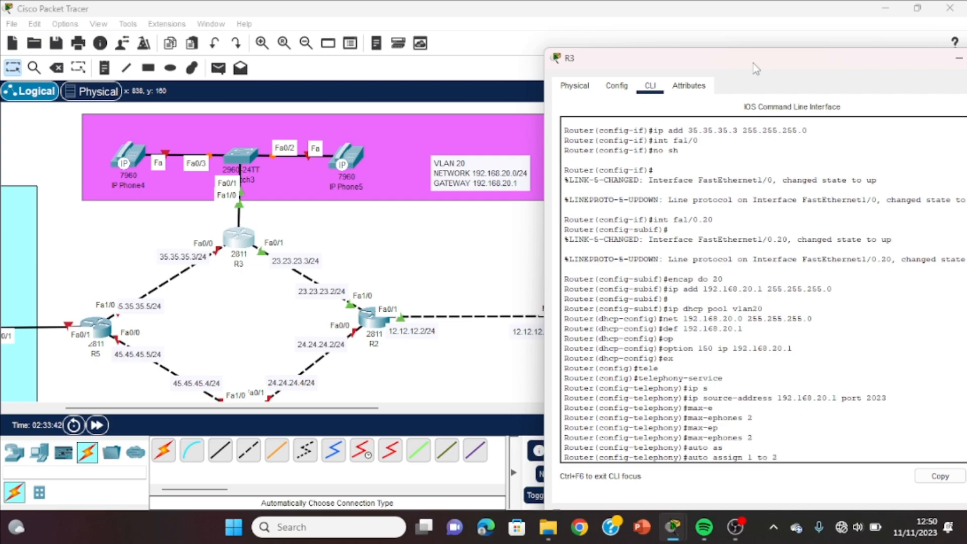
key(Return)
Step: Try to create ephone-dn 1 on R3 and set max-dn 2 from global configuration mode
text(ephony)#)
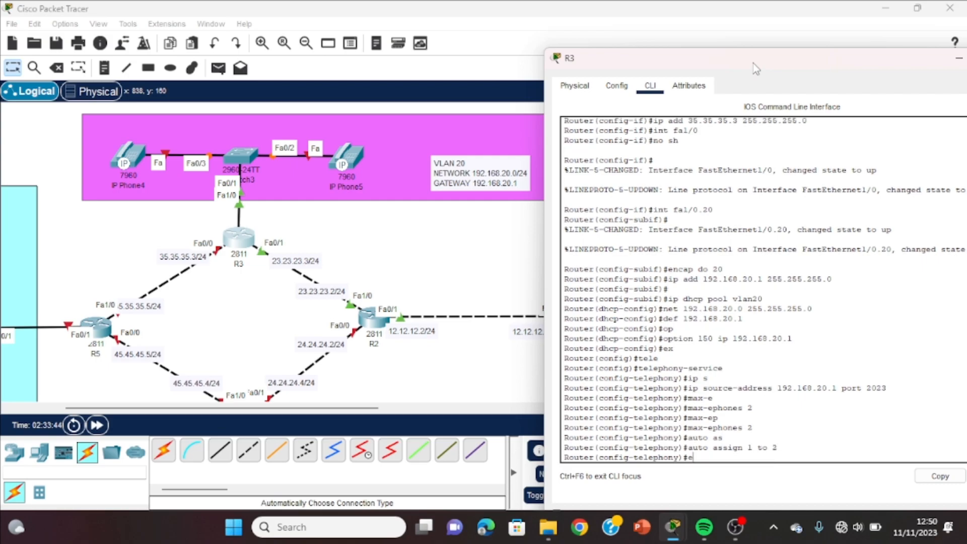
text(e-dn 1)
key(Return)
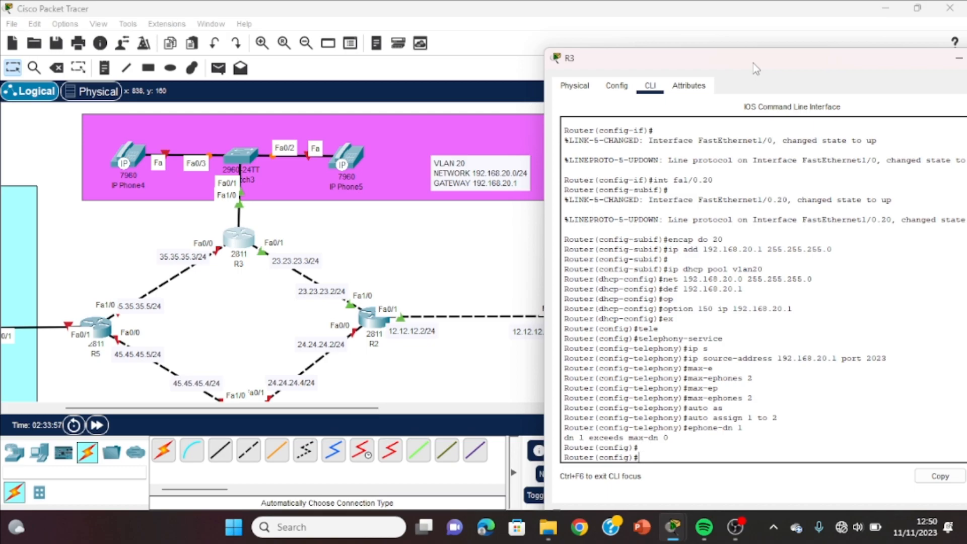
text(max-dn 2)
key(Return)
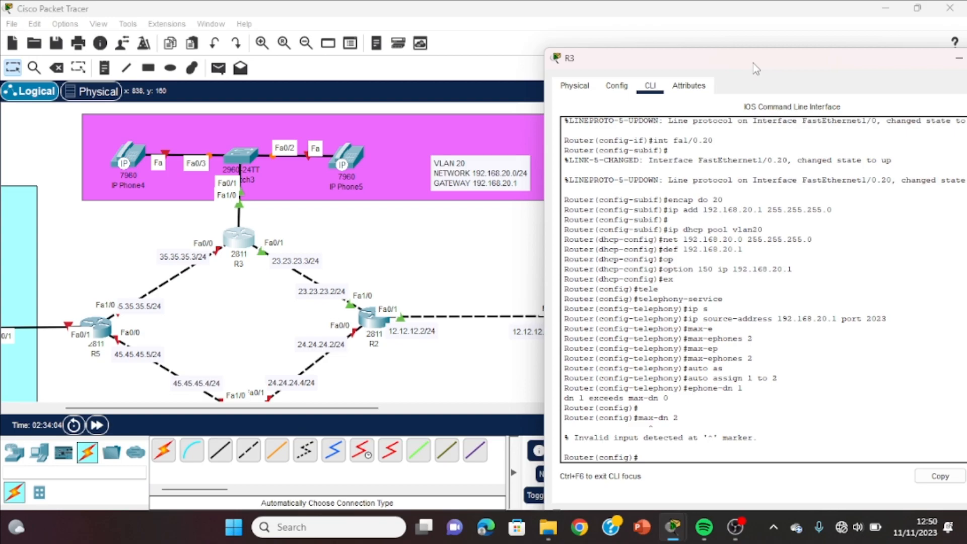
Step: Re-enter R3's telephony-service configuration and set max-dn to 2
text(tele)
key(Return)
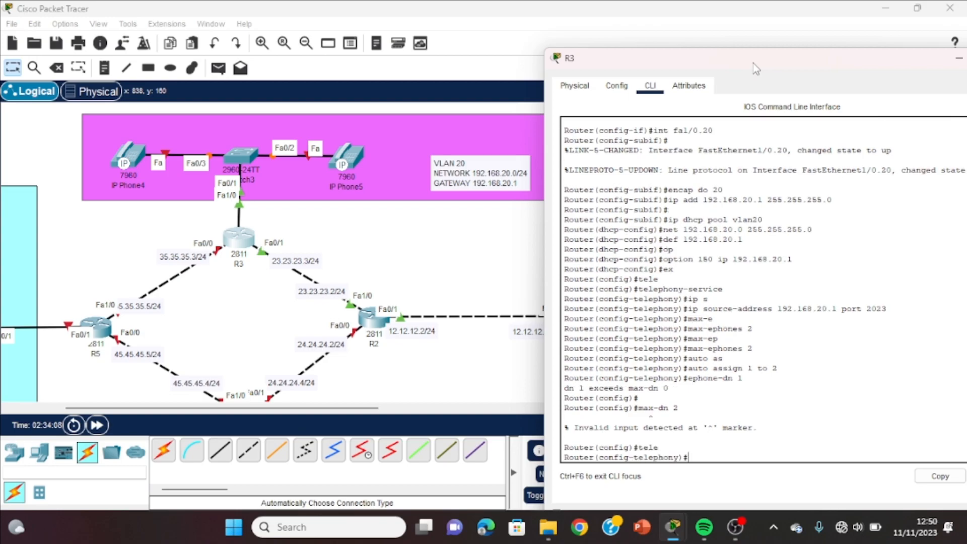
text(max-dn 2)
key(Return)
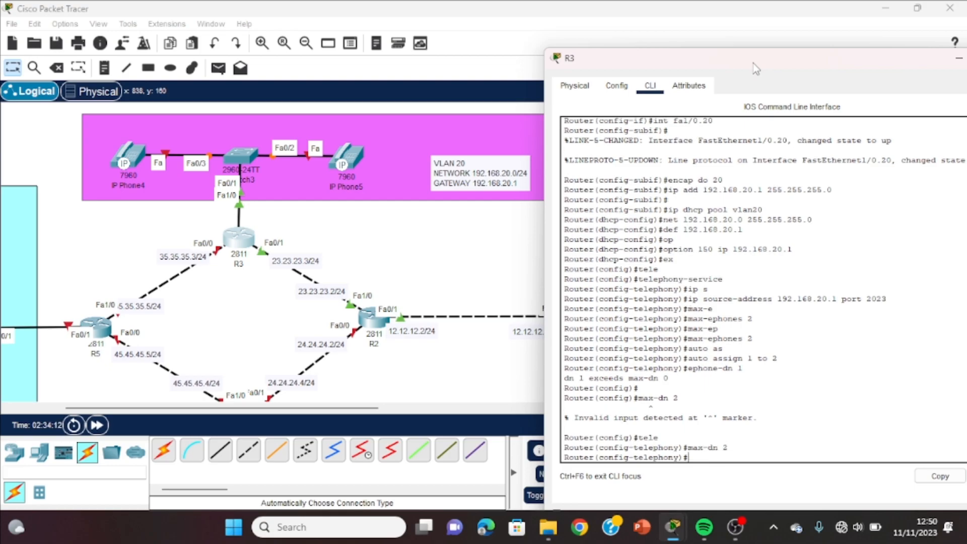
Step: Create ephone-dn 1 on R3 and give it extension number 200
text(ephone-dn 1)
key(Return)
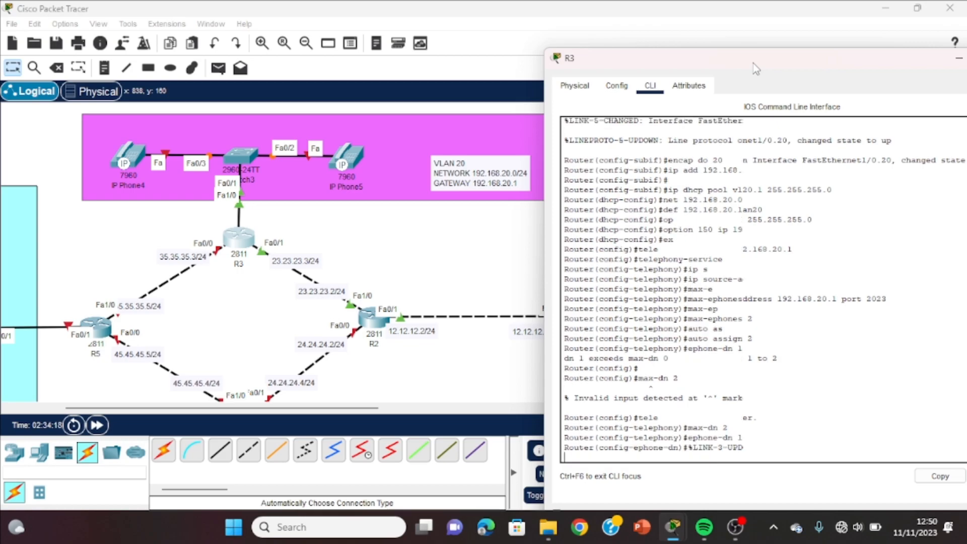
text(num 200)
key(Return)
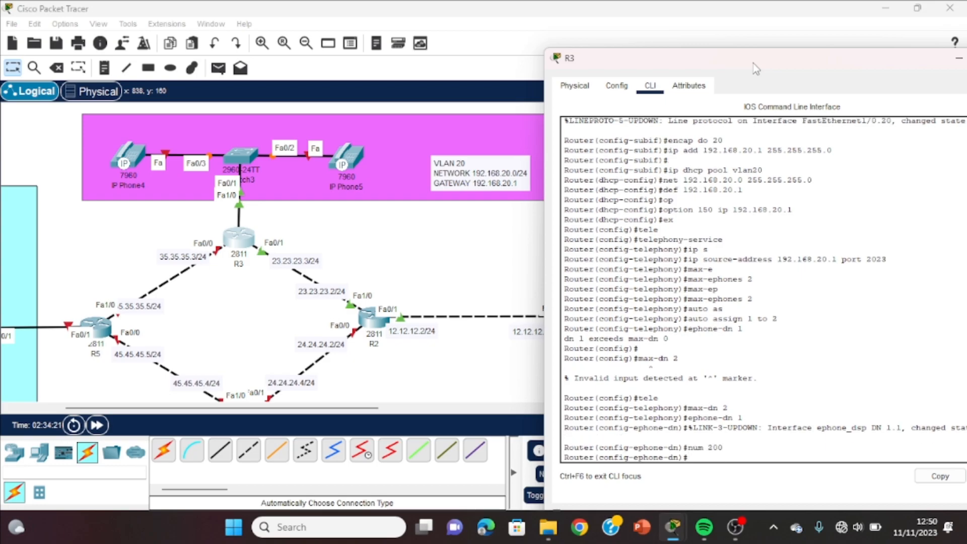
Step: Create ephone-dn 2 on R3 with extension number 210 and return to the network topology
text(ephone-dn 2)
key(Return)
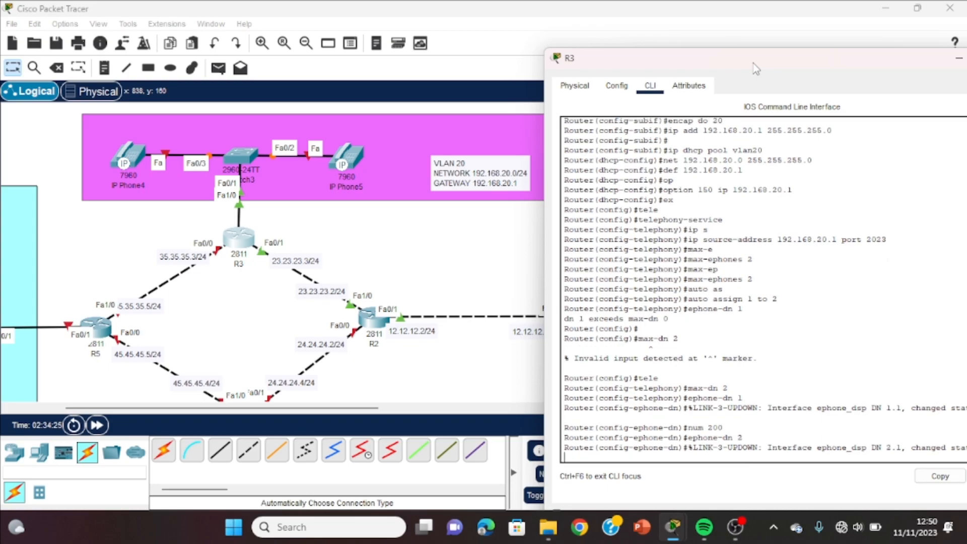
text(nu)
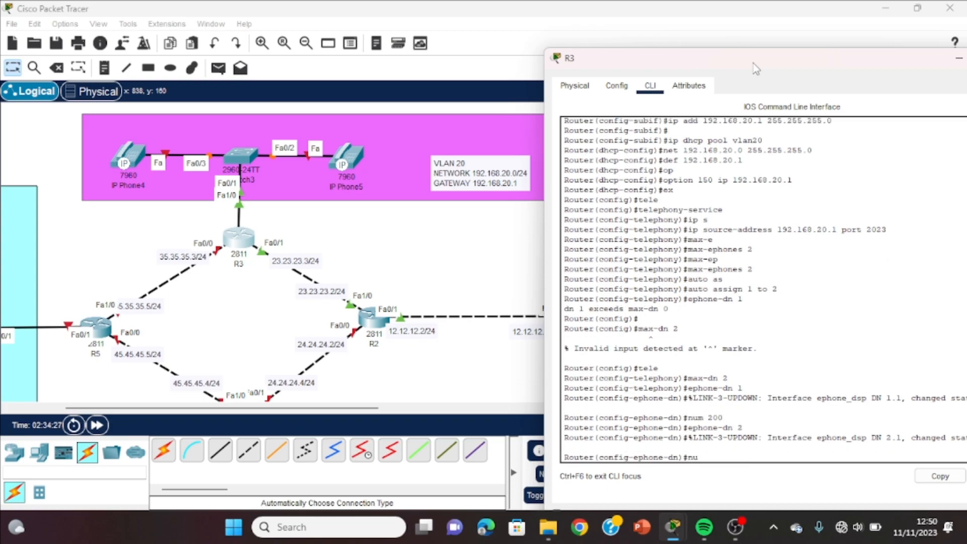
text(m 210)
key(Return)
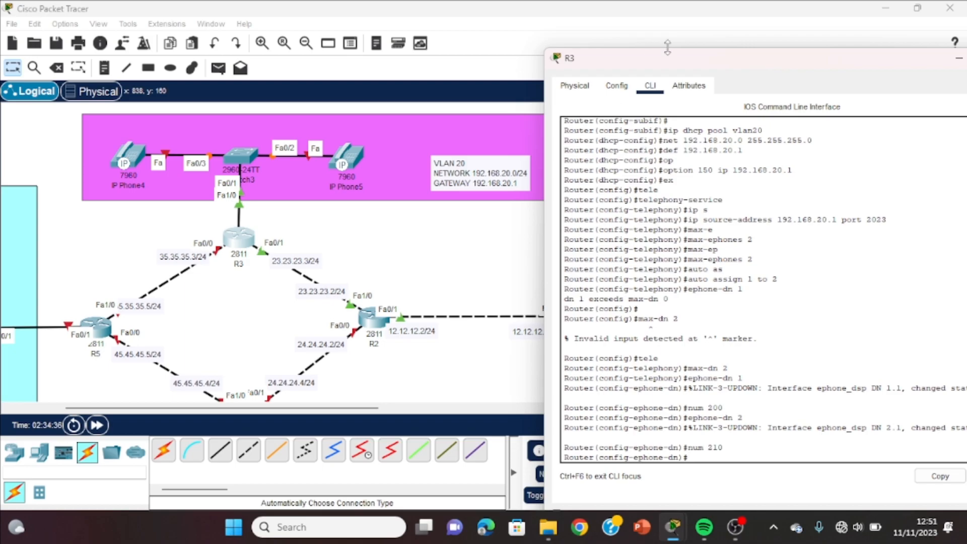
click(459, 260)
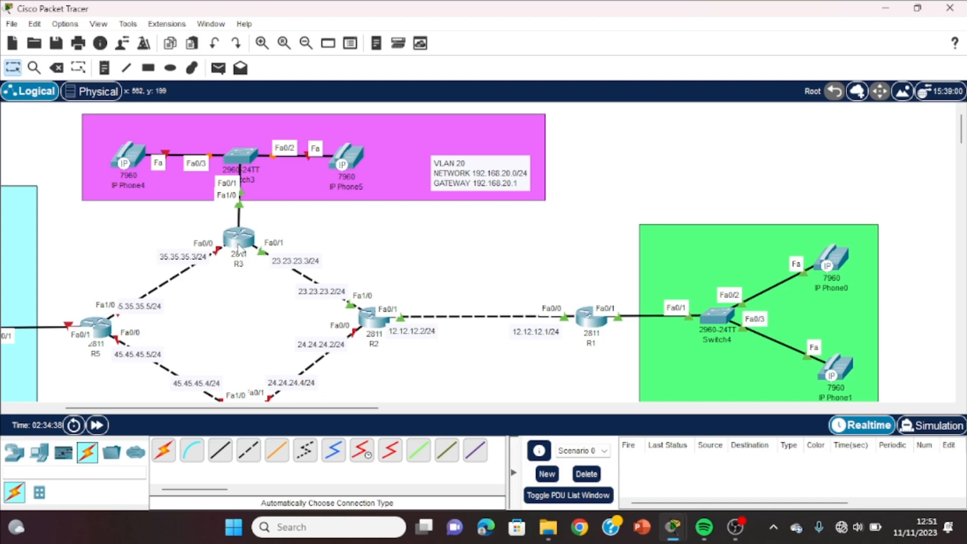
Step: Open the command line of Switch3 in the VLAN 20 area and enter global configuration mode
mouse_move(239, 246)
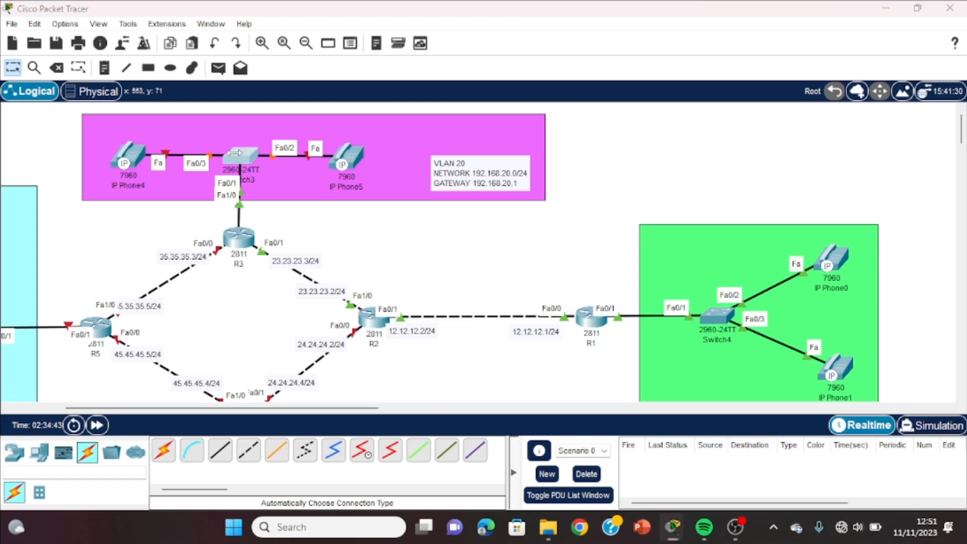
click(235, 153)
click(351, 45)
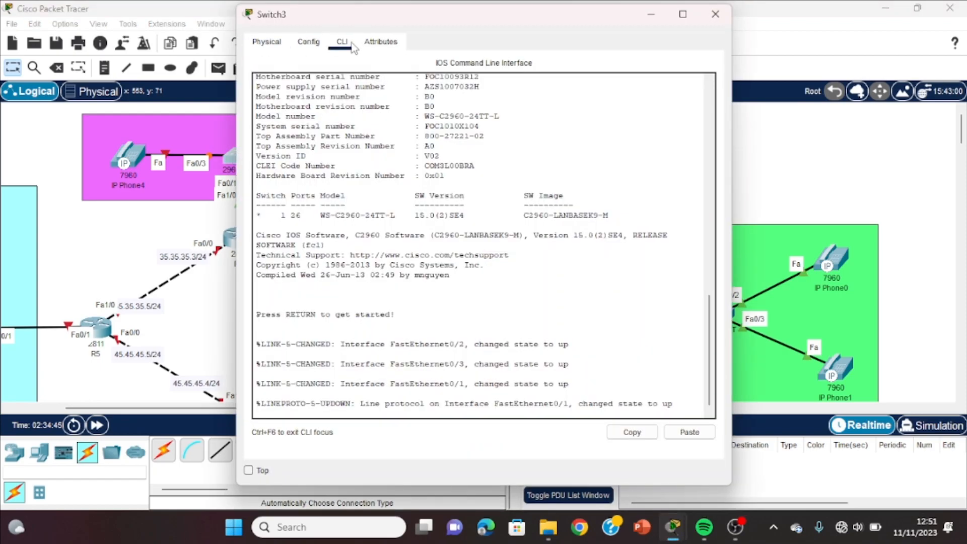
drag(401, 22, 631, 38)
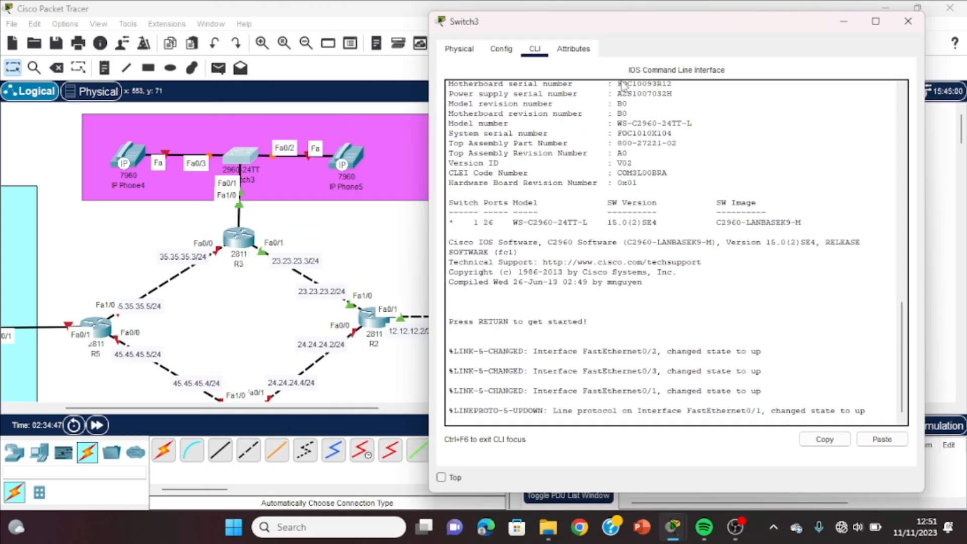
key(Return)
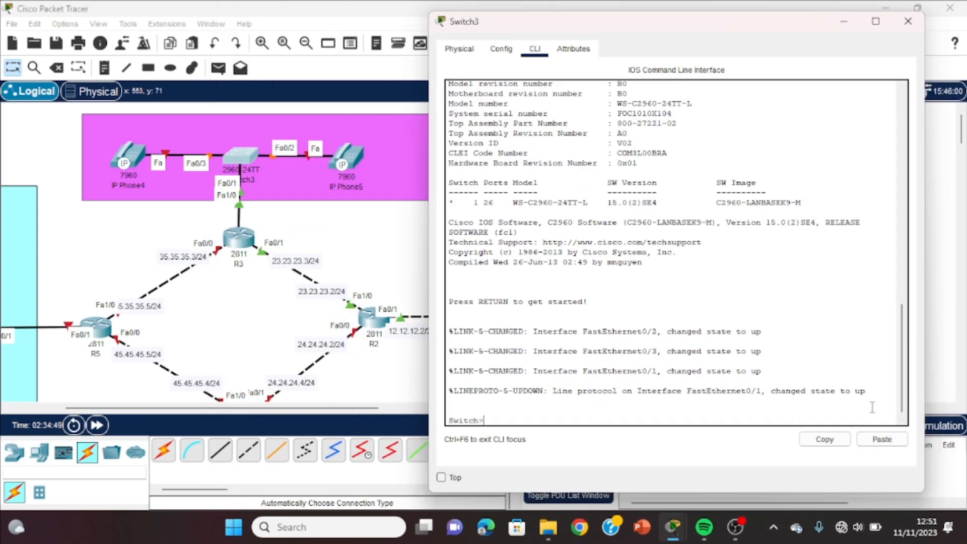
text(en)
key(Return)
text(co)
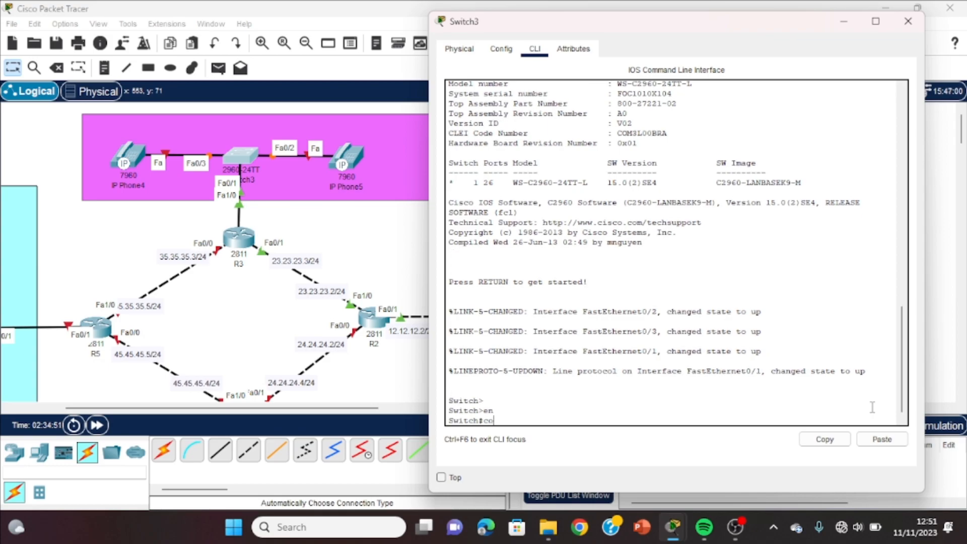
text(nf t)
key(Return)
Step: Set Switch3's interface fa0/1, which connects to R3, to trunk mode and exit the interface configuration
text(in)
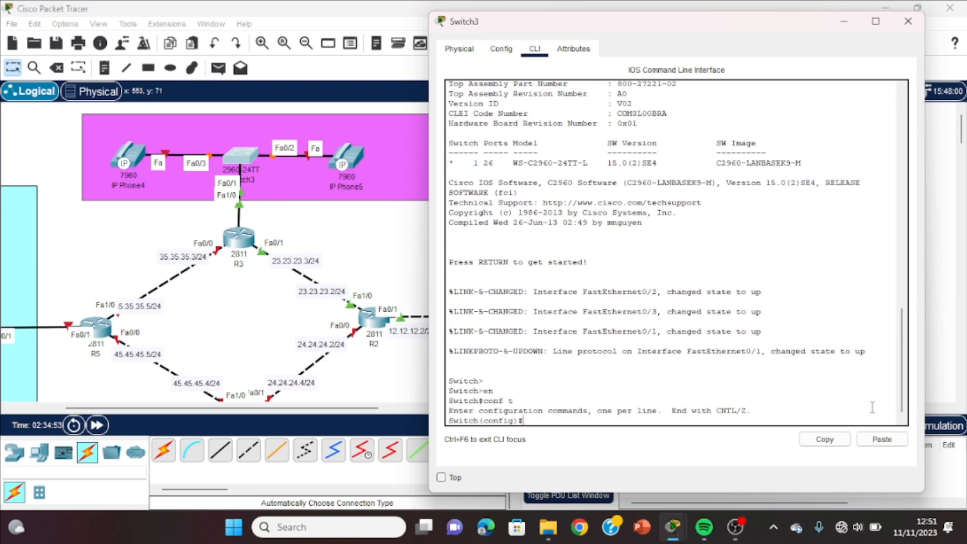
text(t fa0/1)
key(Return)
text(sw)
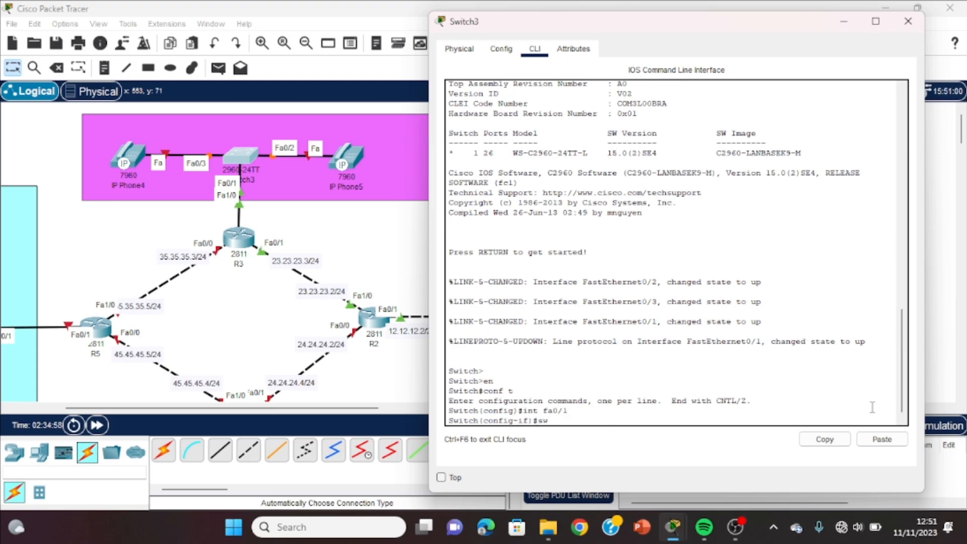
text( mode tr)
key(Return)
text(ex)
key(Return)
Step: Create VLAN 20 on Switch3
text(vlan)
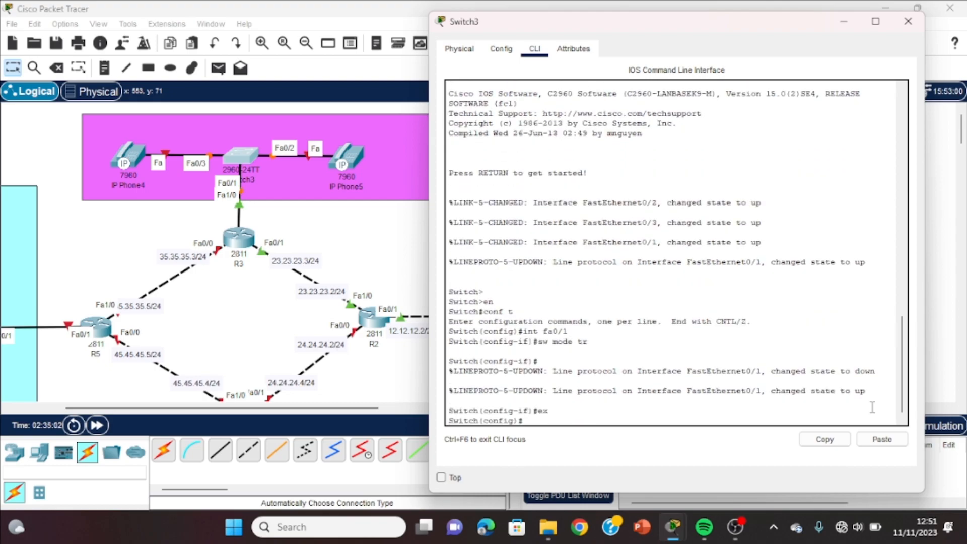
text( 20)
key(Return)
key(Return)
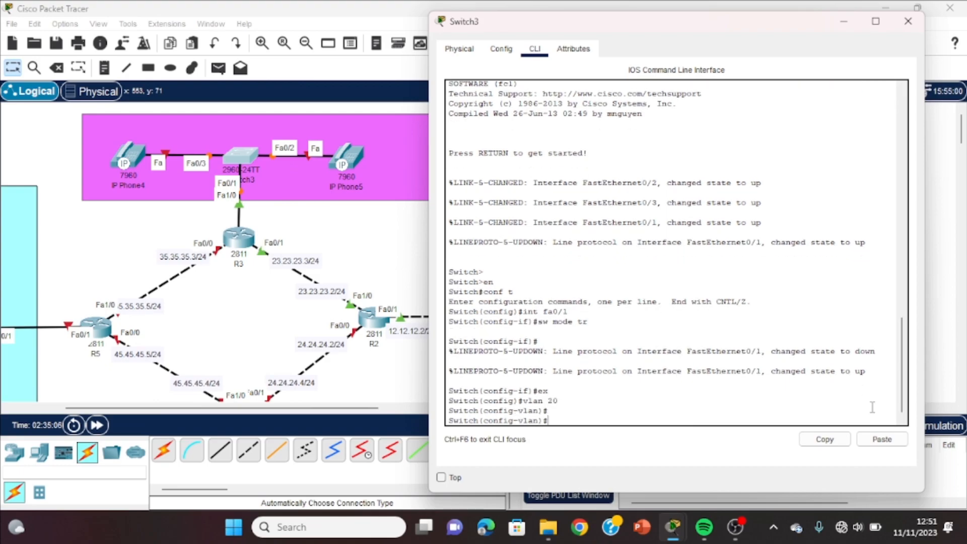
Step: Assign voice VLAN 20 to Switch3's interface range fa0/2-3, which connects the IP phones
text(int r fa0/2-3)
key(Return)
text(sw vi)
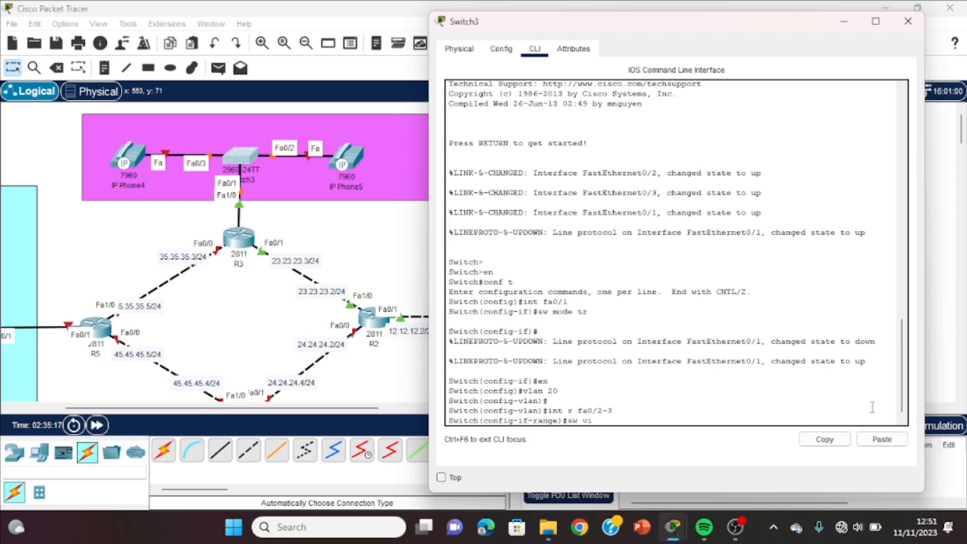
key(BackSpace)
text(oice vlan 20)
key(Return)
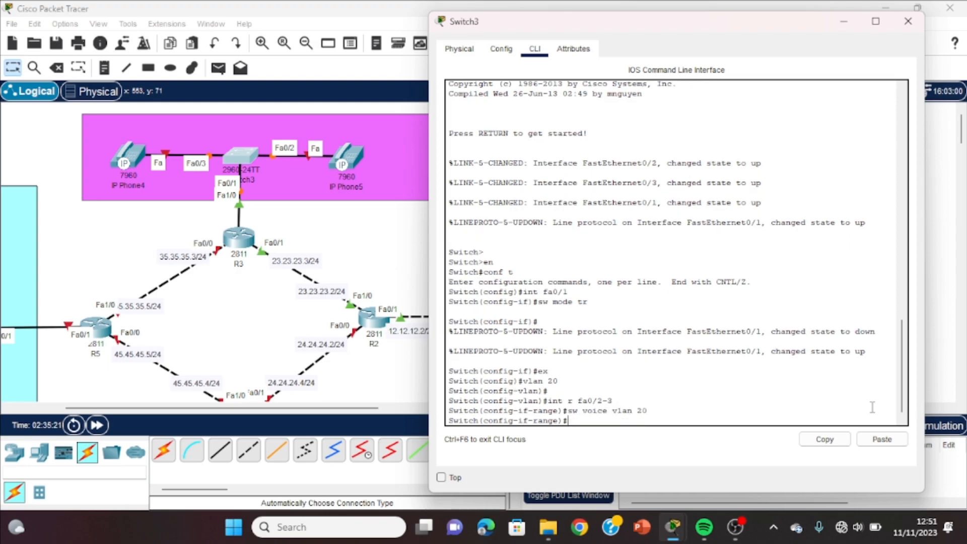
Step: Set Switch3's interface range fa0/2-3 to trunk mode and return to the network topology
text(sw mode tr)
key(Return)
key(Return)
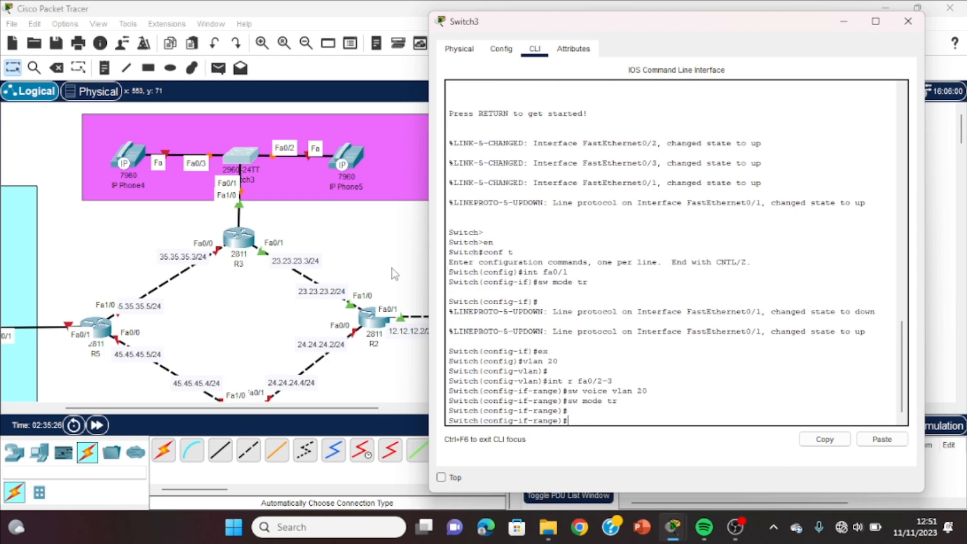
click(360, 232)
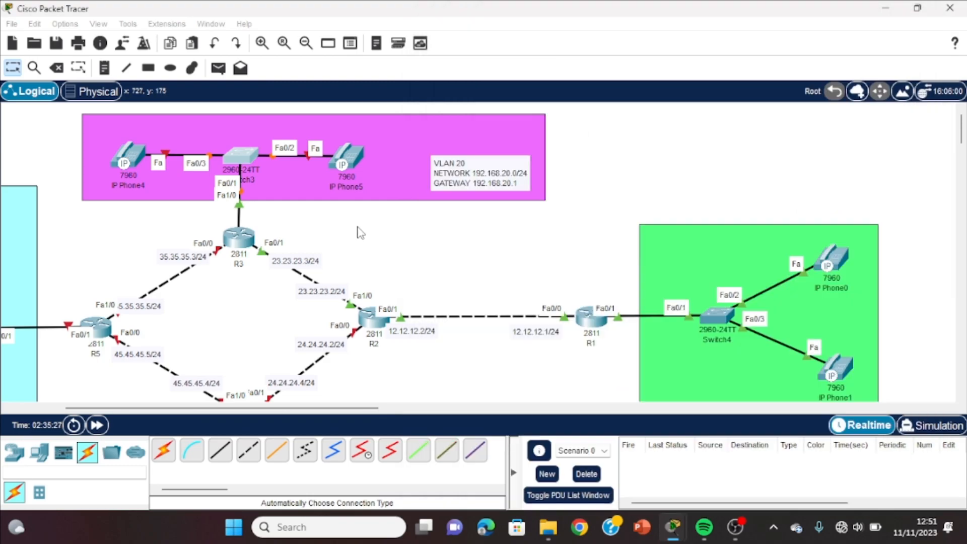
Step: Connect the power adapters to IP Phone5 and IP Phone4 in the VLAN 20 network
click(347, 149)
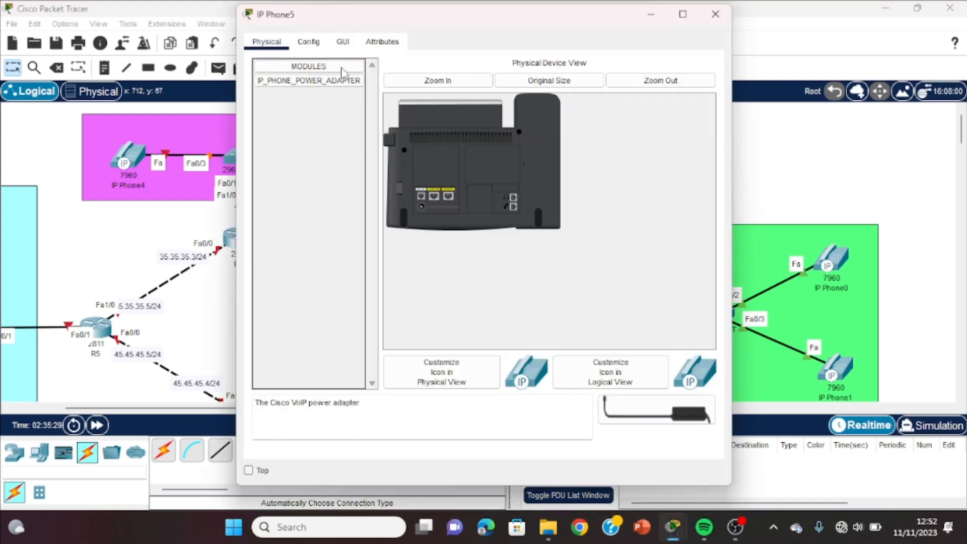
drag(655, 408, 426, 217)
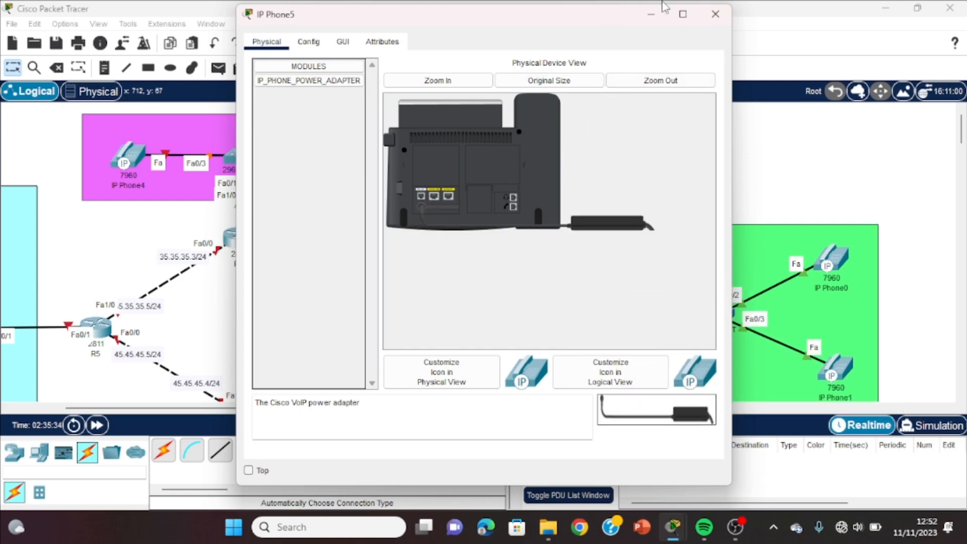
click(715, 15)
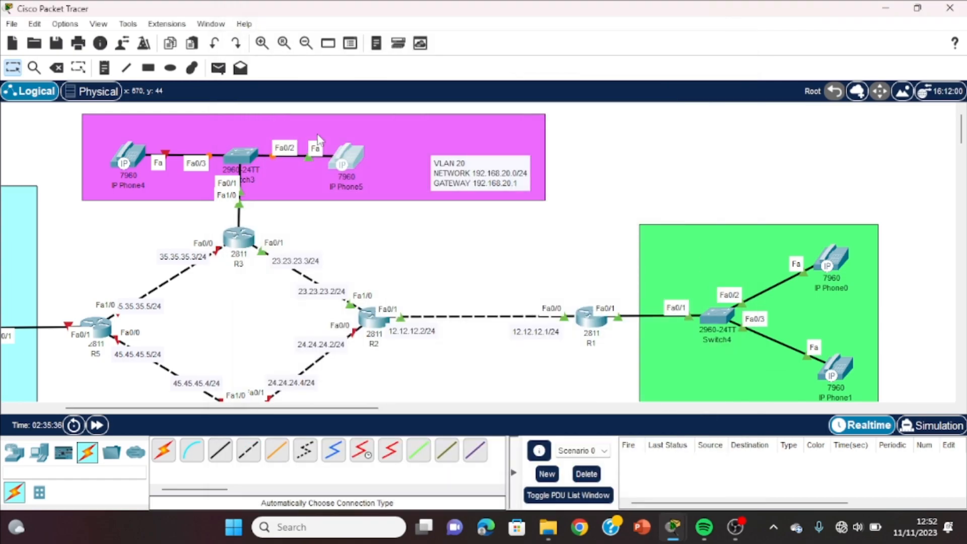
click(124, 162)
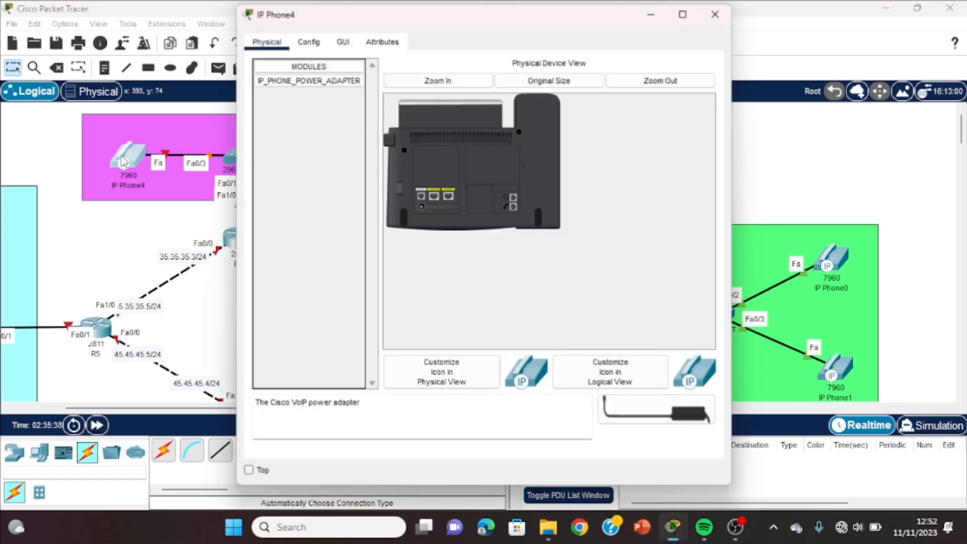
drag(642, 405, 423, 213)
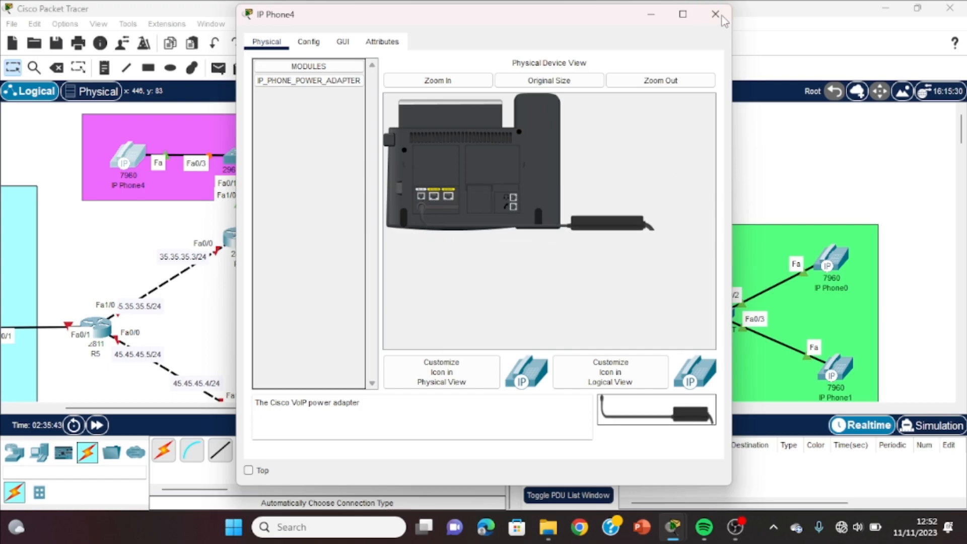
click(725, 12)
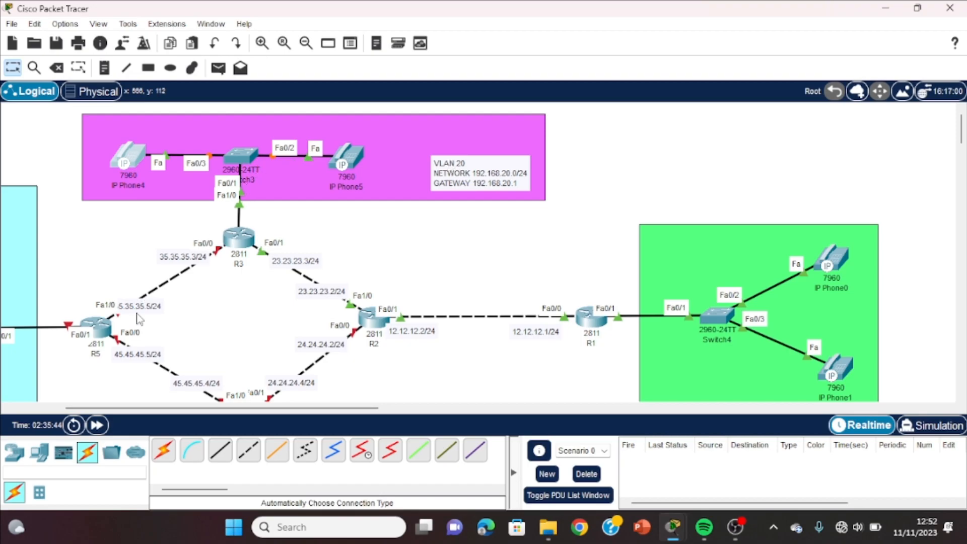
Step: Fast-forward the simulation time to bring up Switch3's links to the IP phones
click(91, 427)
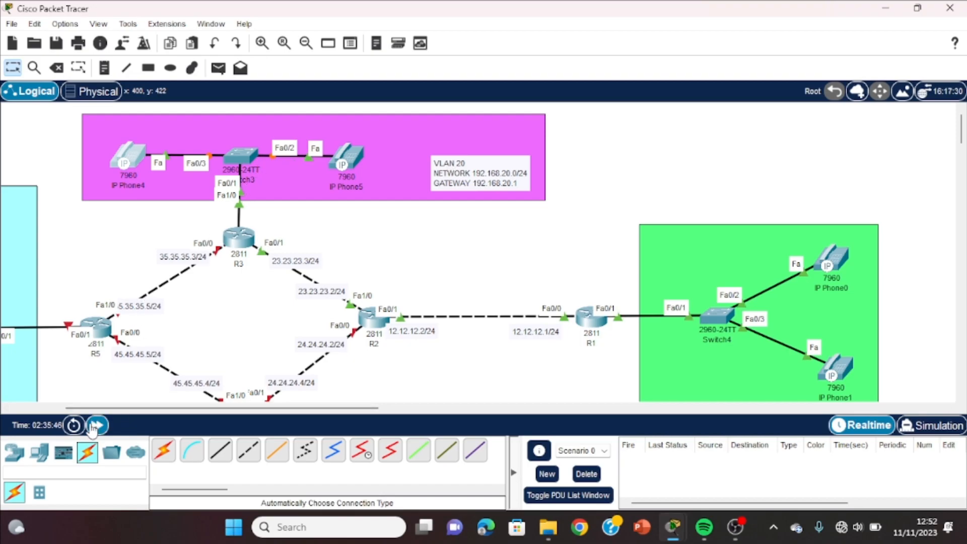
click(91, 427)
click(91, 427)
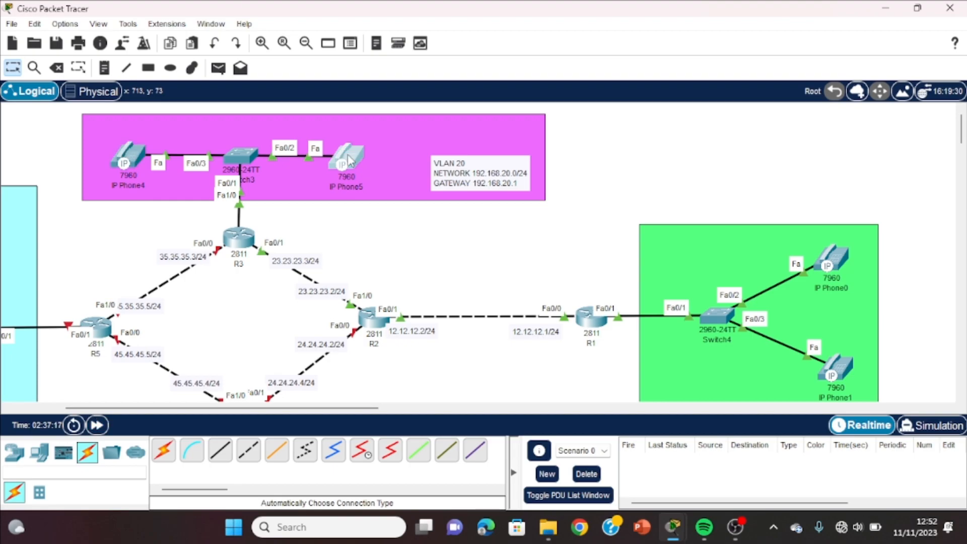
Step: Check the extension numbers shown on the displays of IP Phone5 and IP Phone4
click(349, 160)
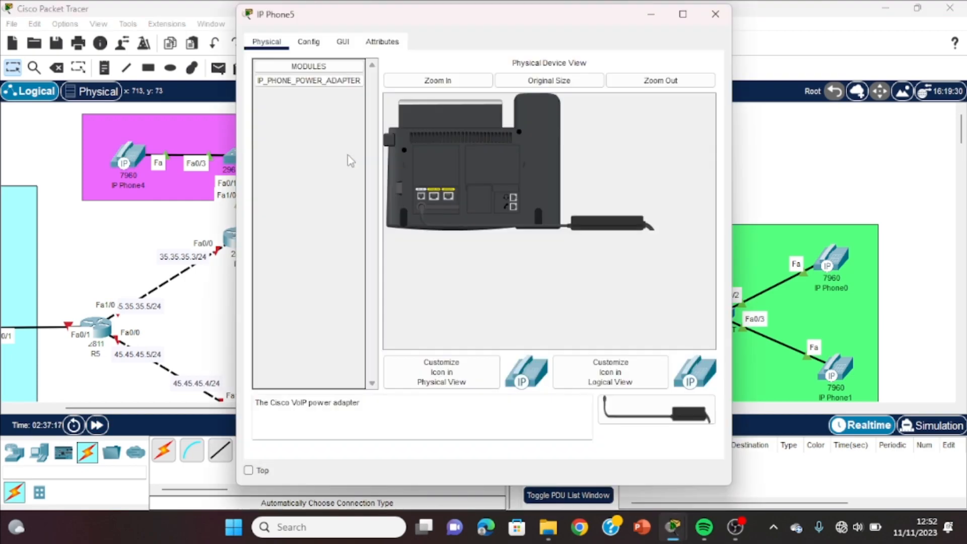
click(352, 44)
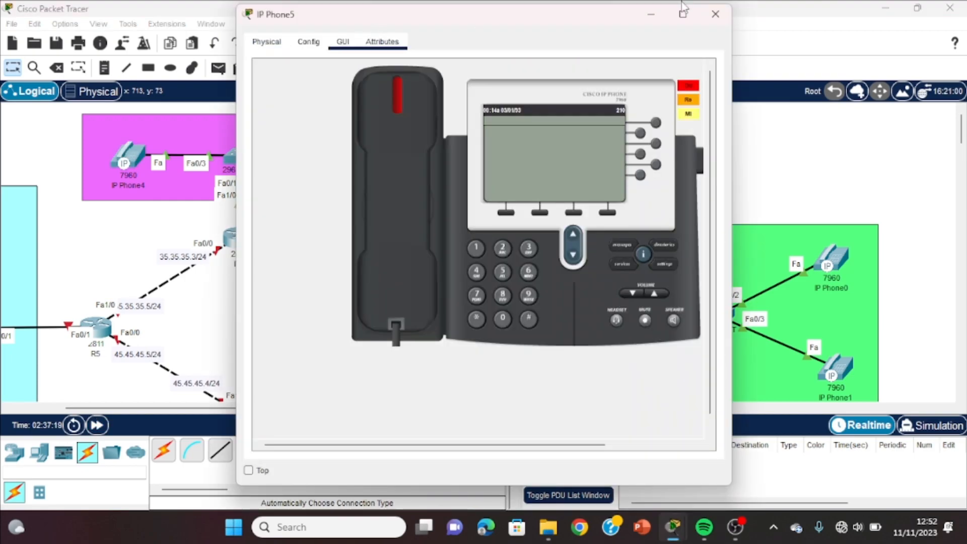
click(725, 18)
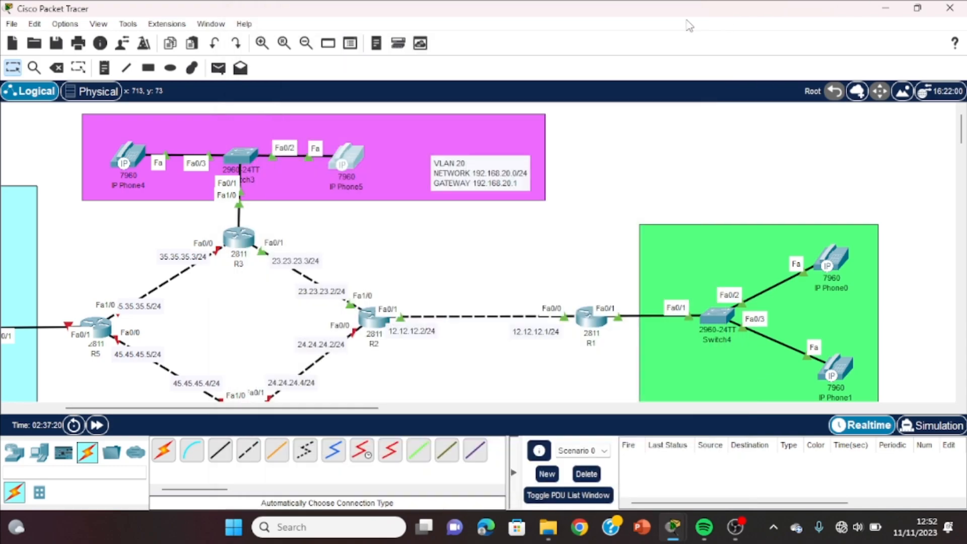
click(128, 156)
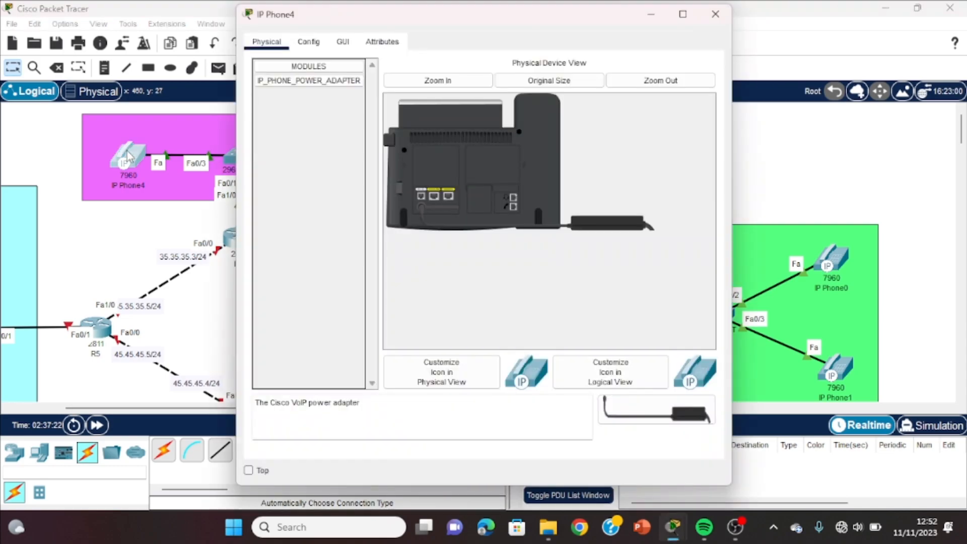
click(333, 47)
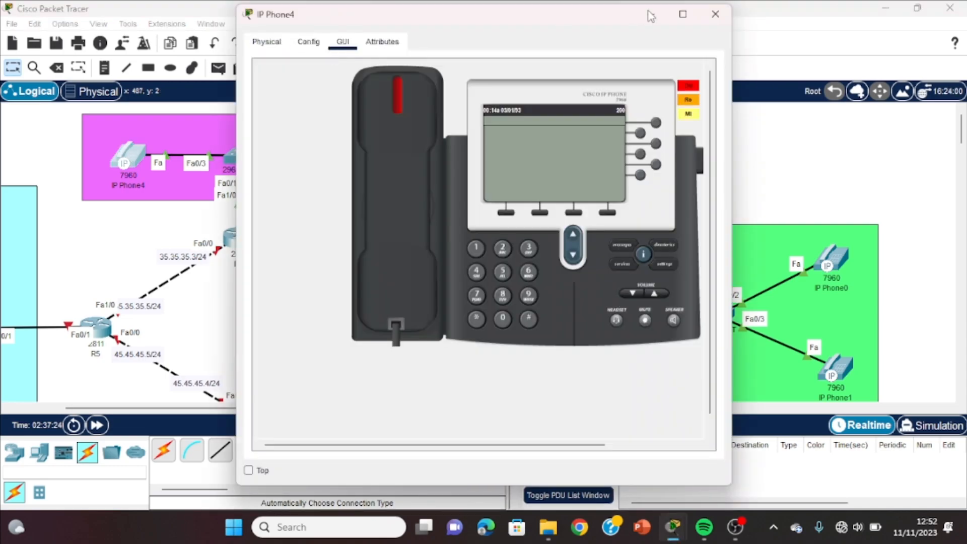
click(715, 14)
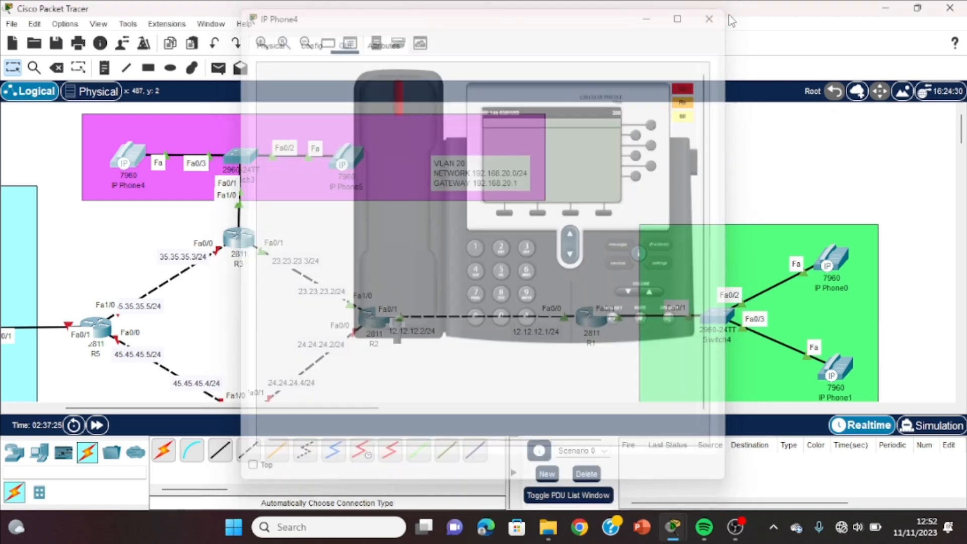
Step: Open R5's command line, decline the initial configuration dialog and enter global configuration mode
scroll(565, 217, left, 3)
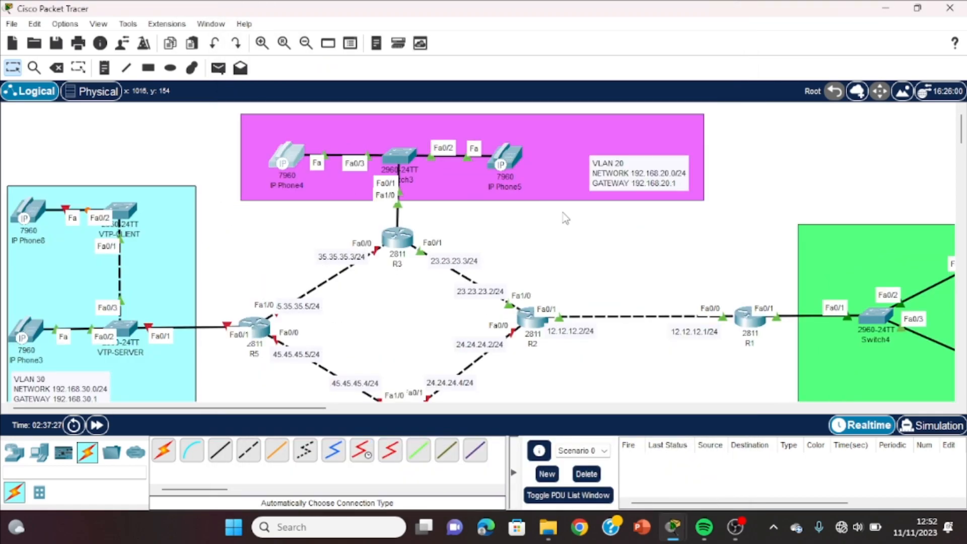
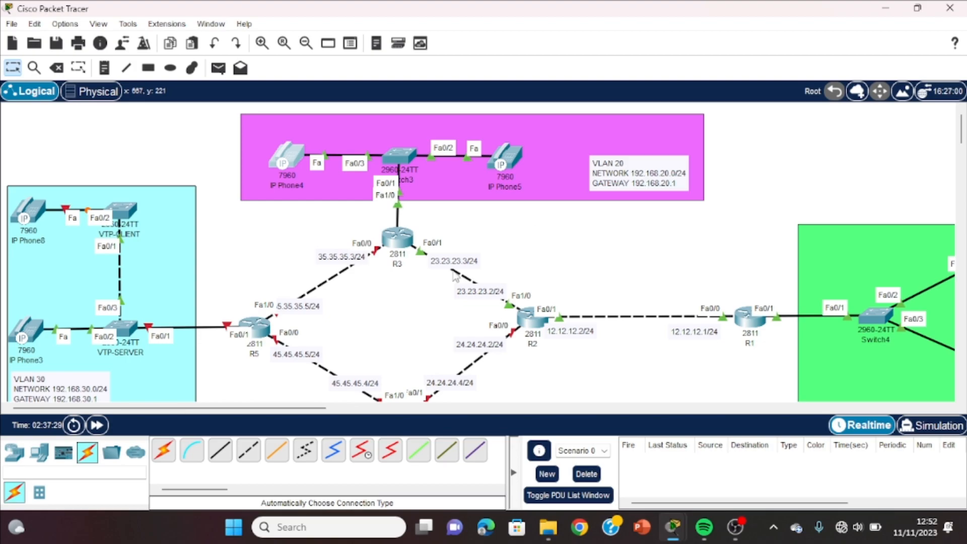
click(262, 328)
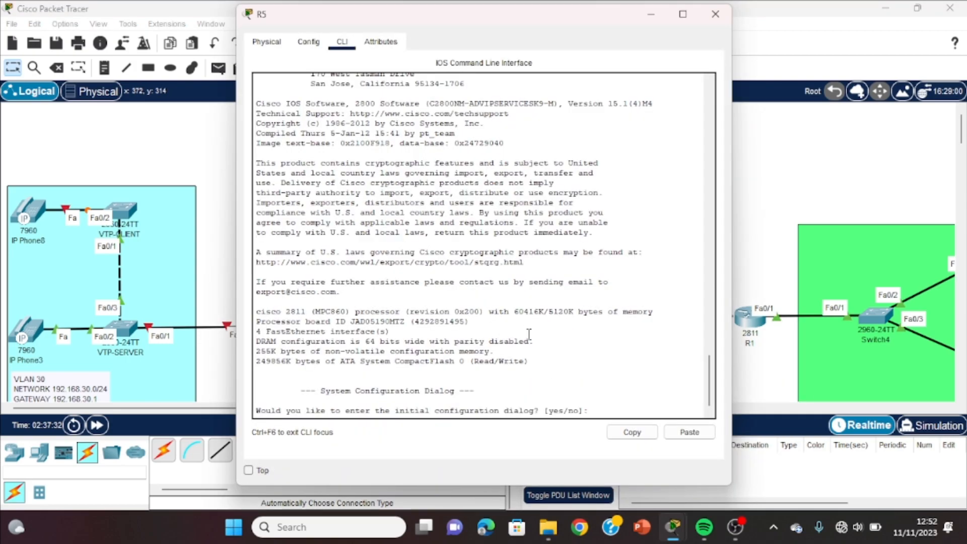
text(n)
key(Return)
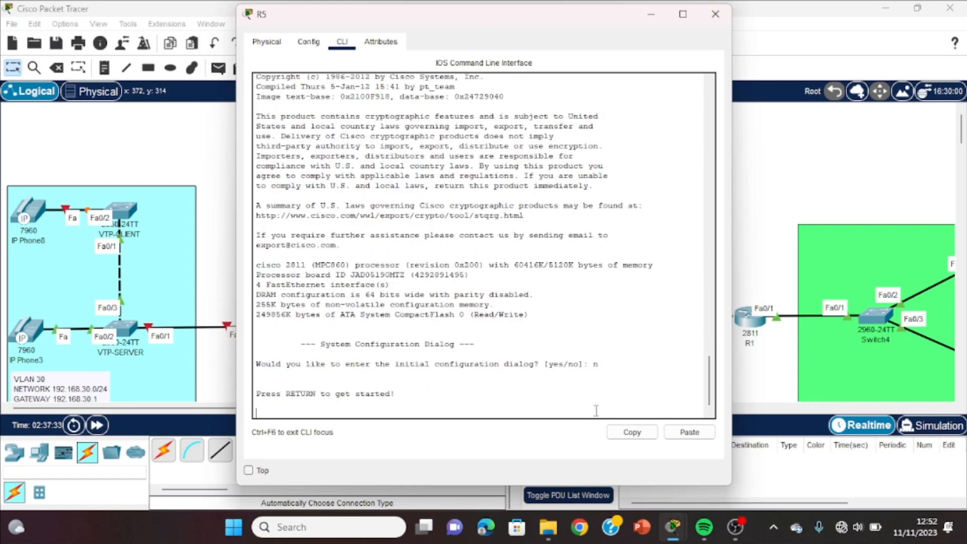
key(Return)
text(en)
key(Return)
text(conf t)
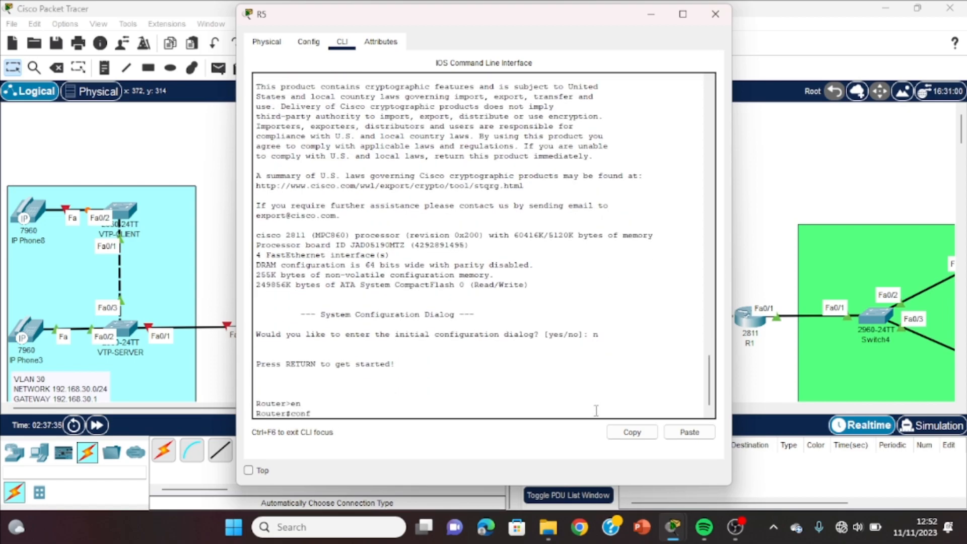
key(Return)
key(Return)
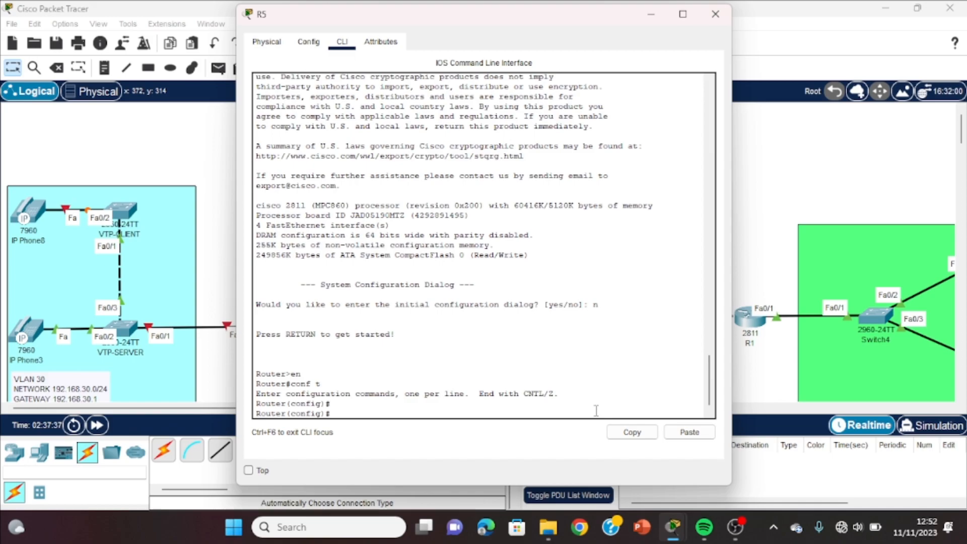
Step: Enable R5's interface fa1/0, which connects to R3, and assign it IP address 35.35.35.5 with mask 255.255.255.0
drag(548, 22, 781, 63)
text(i)
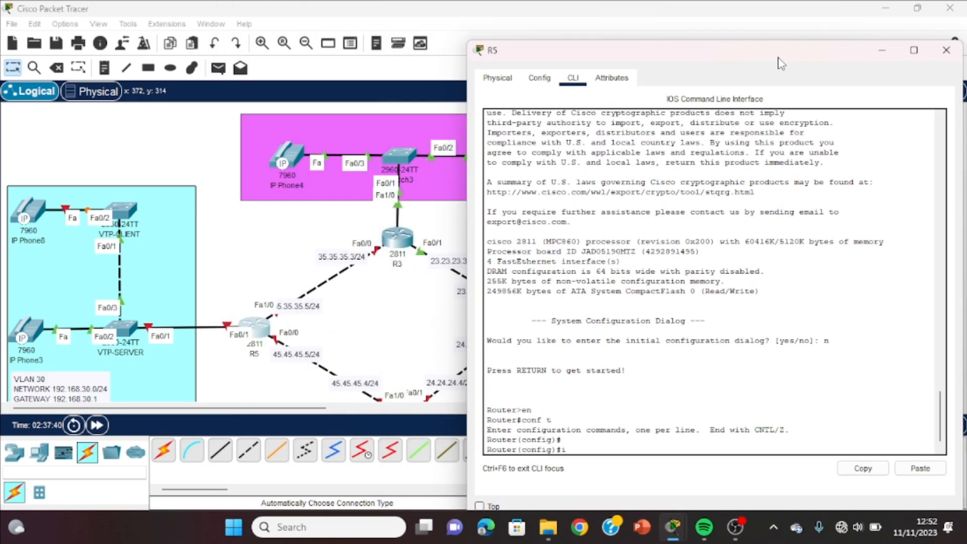
text(nt fa1/0)
key(Return)
text(n)
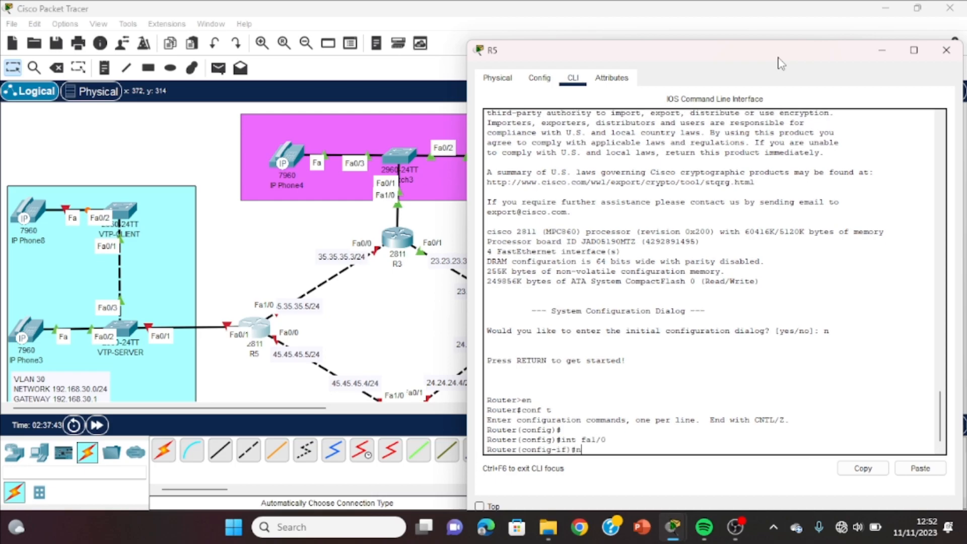
text(o sh)
key(Return)
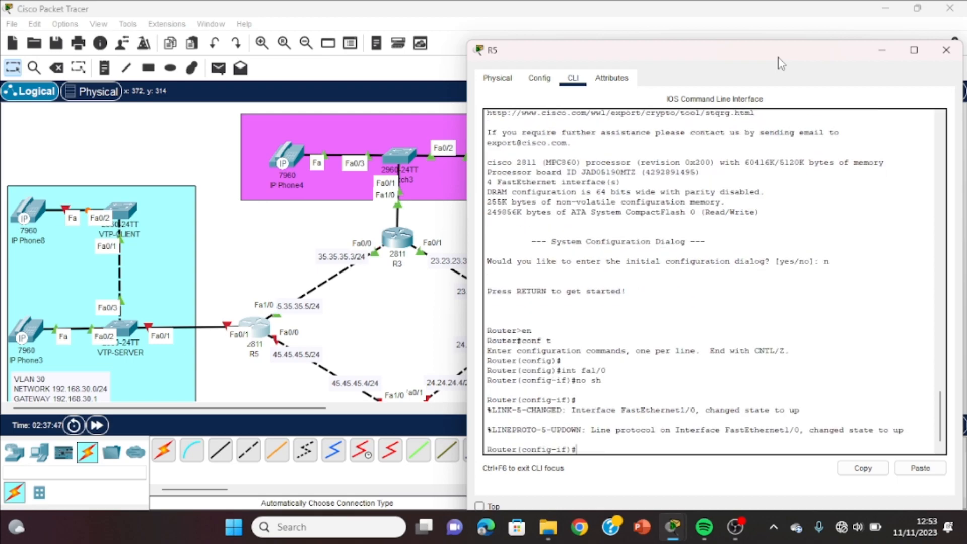
text(ip add 35.35.35.5 255)
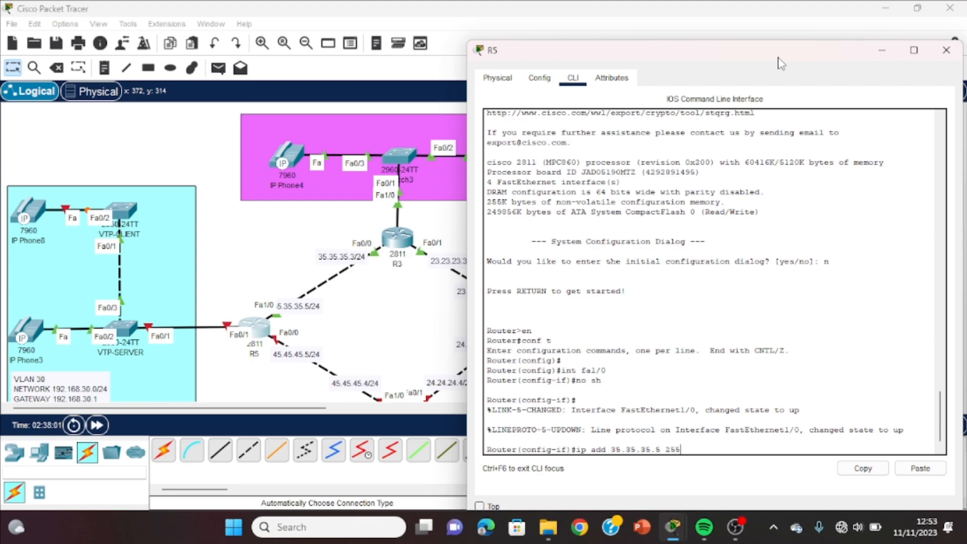
text(.255.255.0)
key(Return)
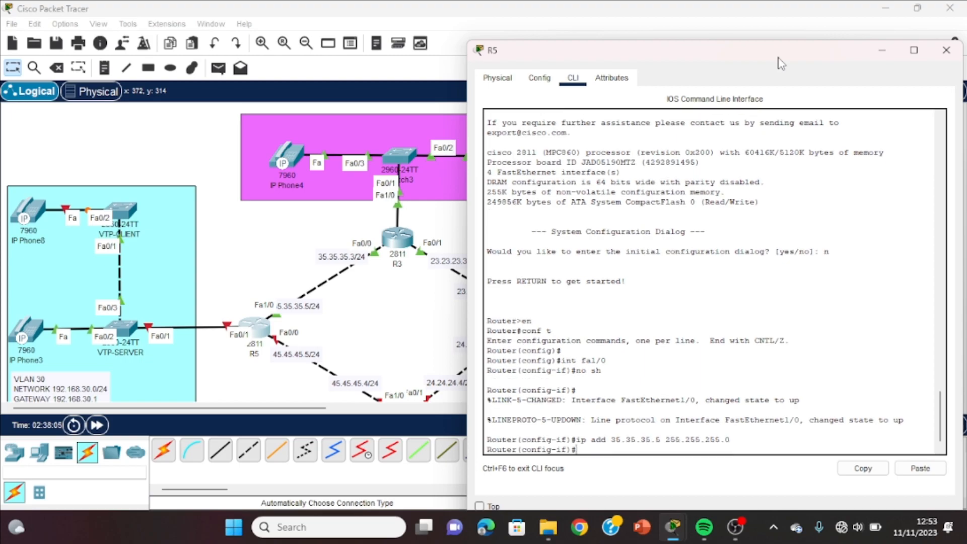
Step: Enable R5's interface fa0/0, assign it IP address 45.45.45.5 with mask 255.255.255.0 and exit the interface configuration
text(int fa0/0)
key(Return)
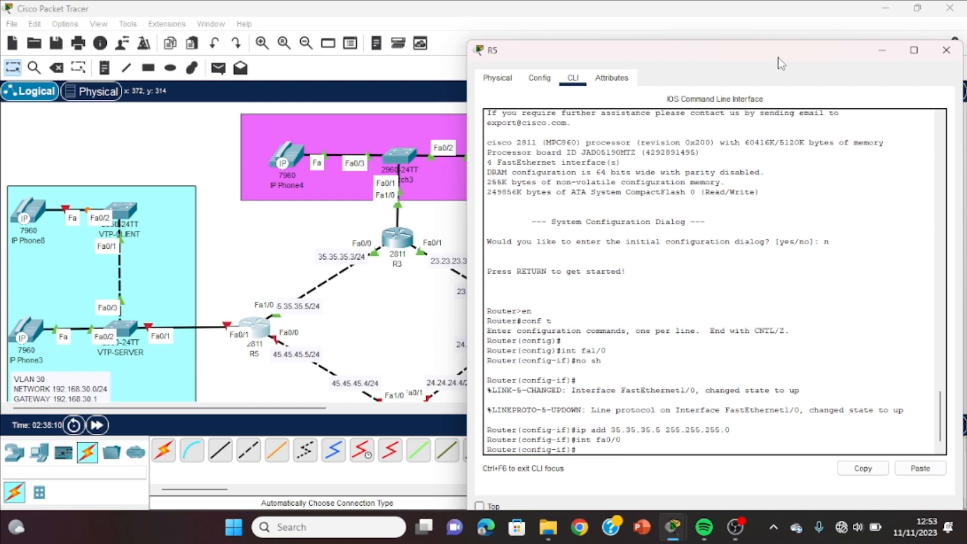
key(Return)
text(no sh)
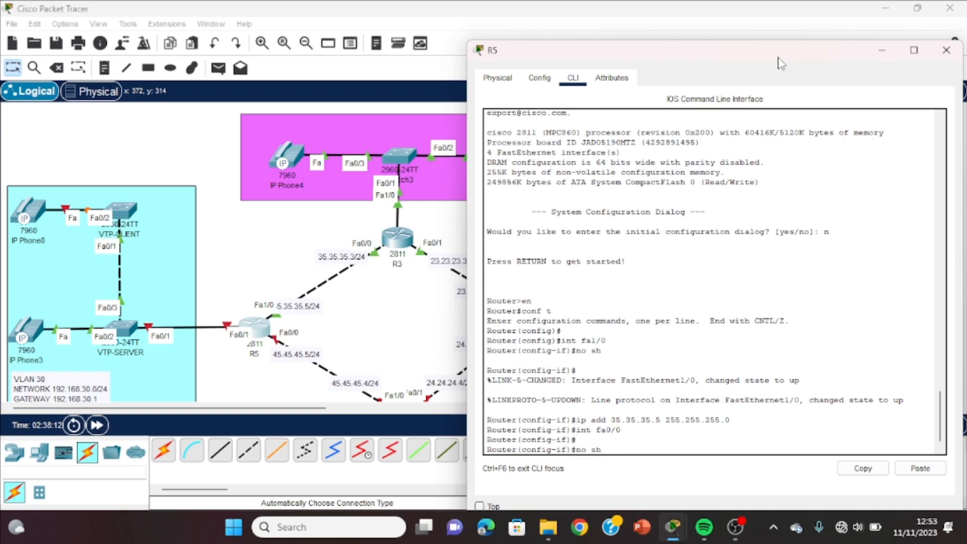
key(Return)
text(ip add 4)
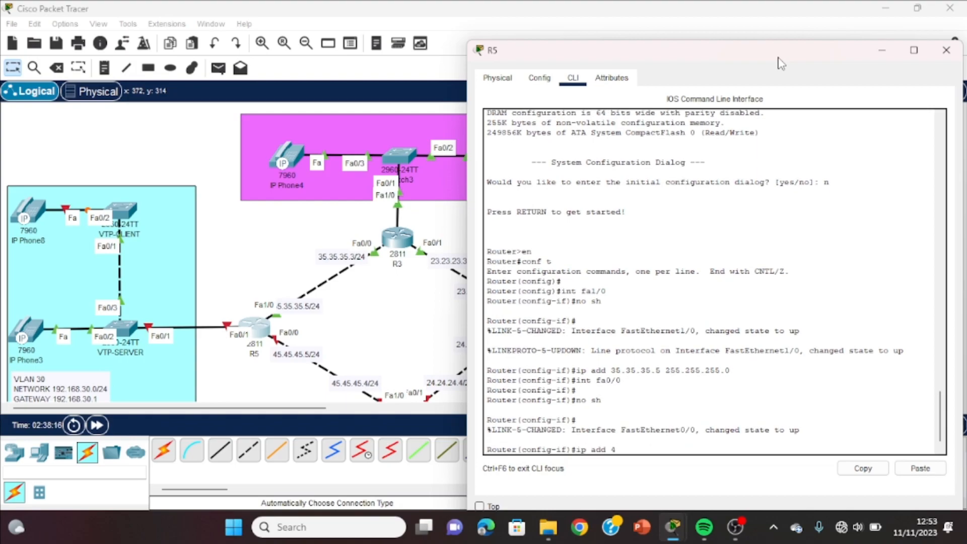
text(5.45.45.5 255.255.255.0)
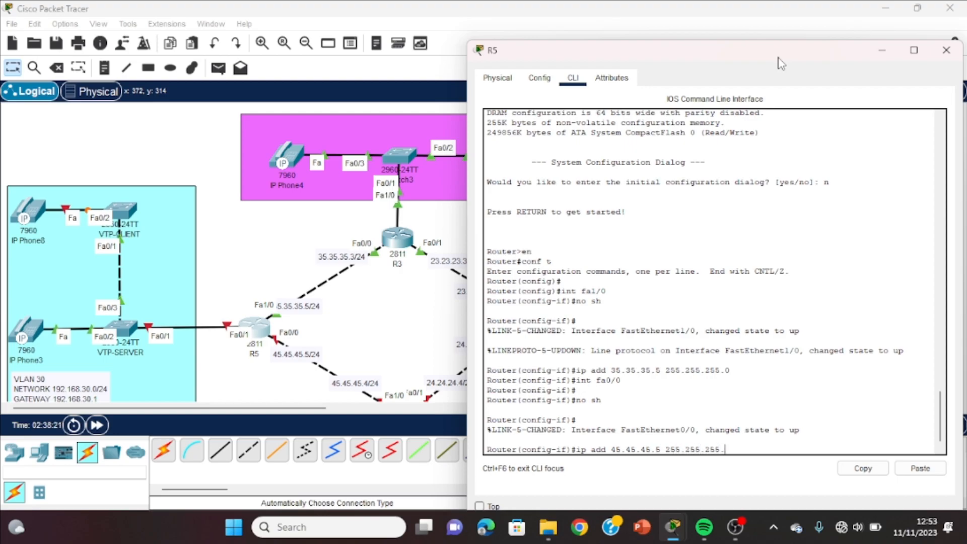
key(Return)
key(Return)
text(ex)
key(Return)
Step: Enable R5's interface fa0/1, which connects to VTP-SERVER
text(int fa)
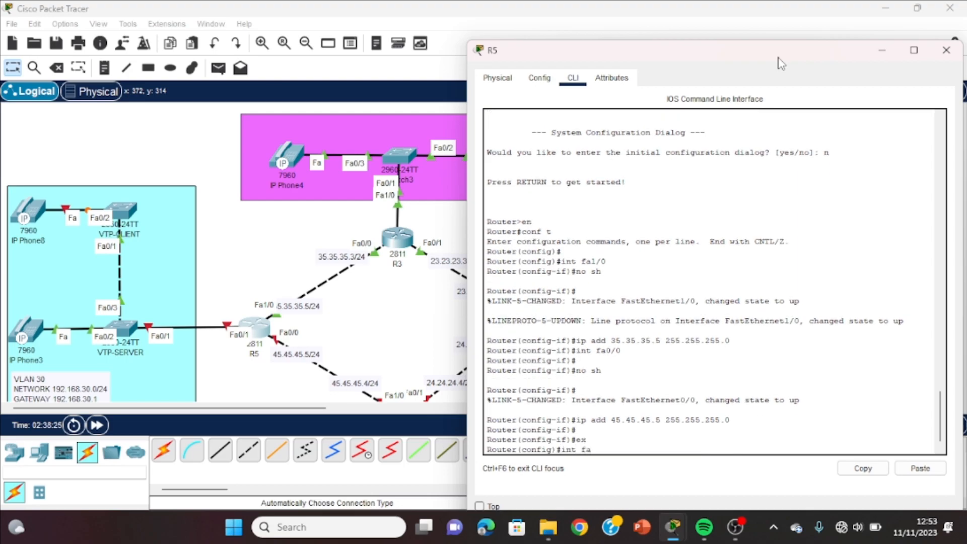
text(0/1)
key(Return)
text(no )
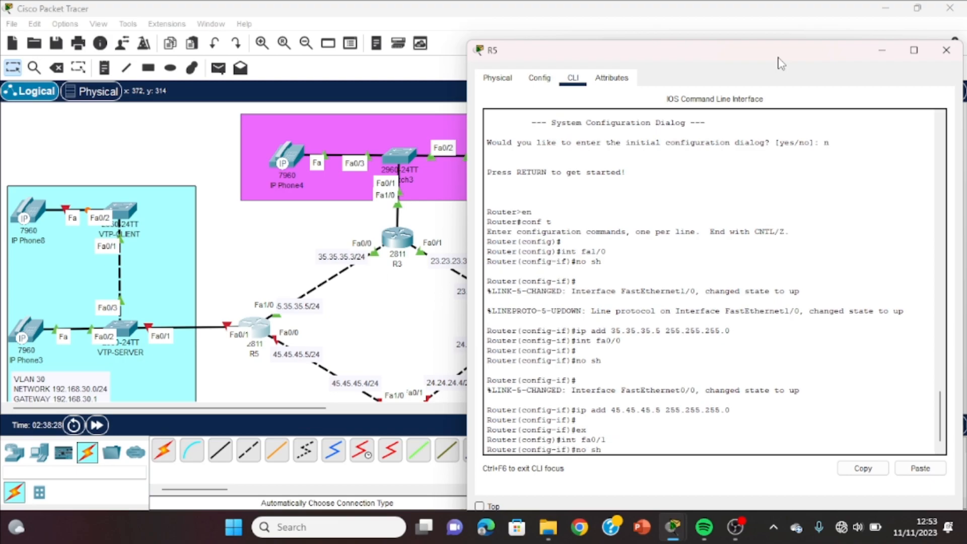
text(sh)
key(Return)
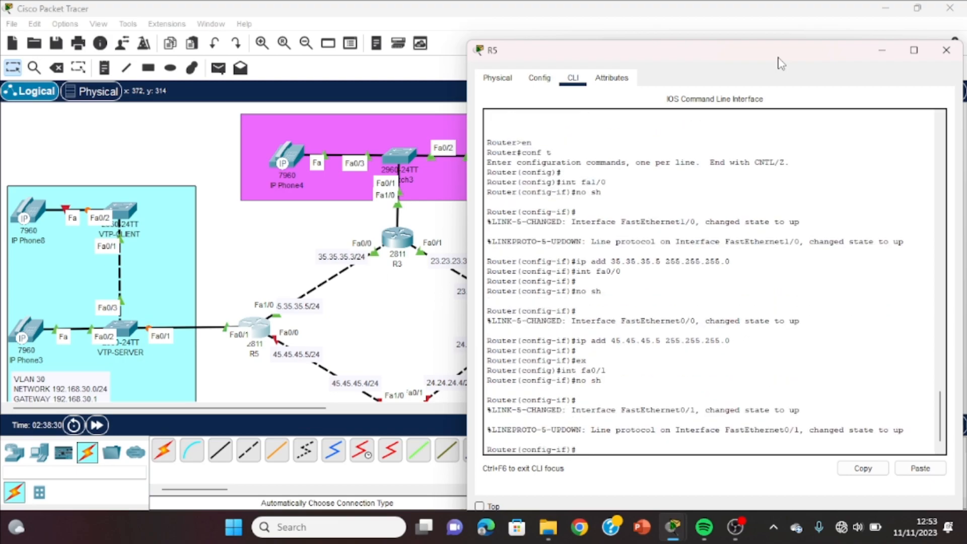
Step: Create subinterface fa0/1.30 on R5 with dot1Q encapsulation for VLAN 30
text(ip a)
key(BackSpace)
key(BackSpace)
text(int fa0/1.30)
key(Return)
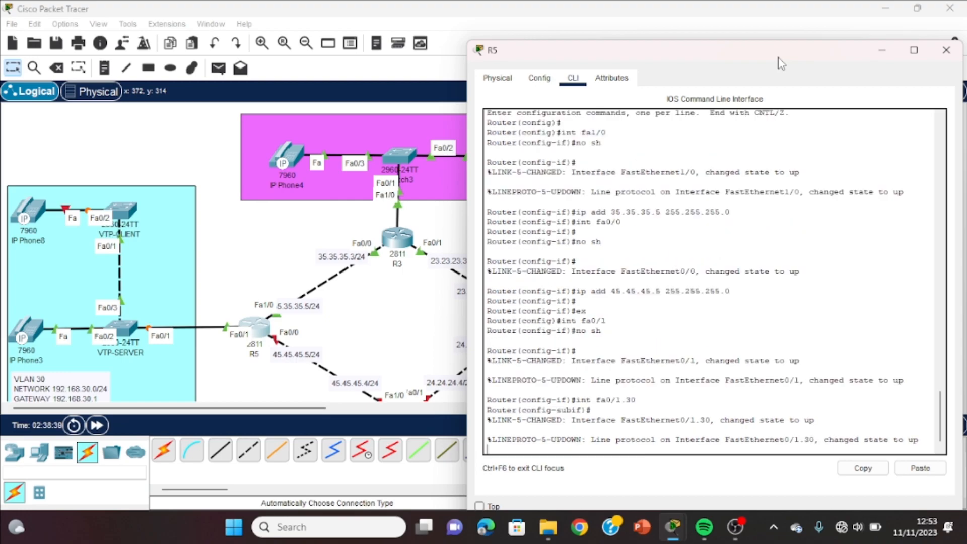
text(encap do 30)
key(Return)
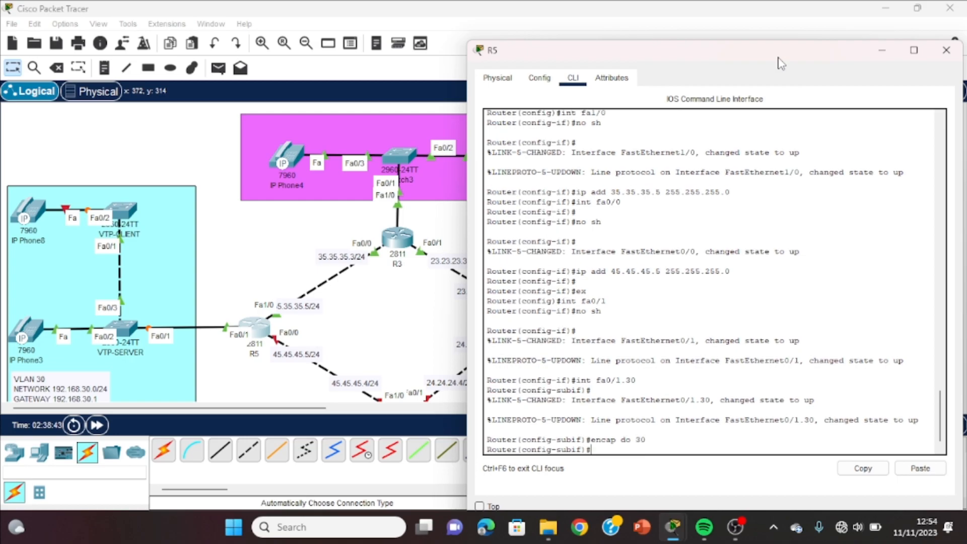
Step: Assign IP address 192.168.30.1 with mask 255.255.255.0 to R5's subinterface fa0/1.30
key(Return)
text(ip add 19)
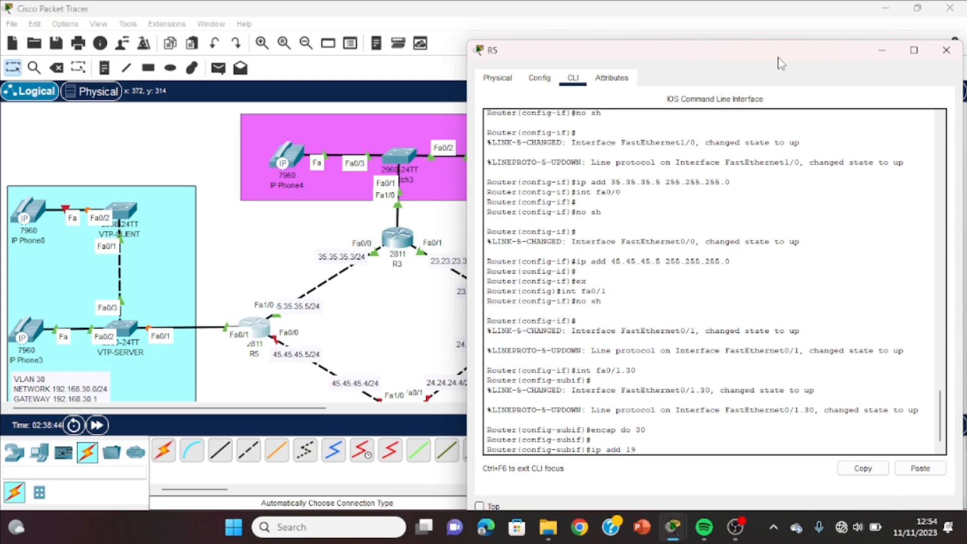
text(2.168.30.1 255.255.255.0)
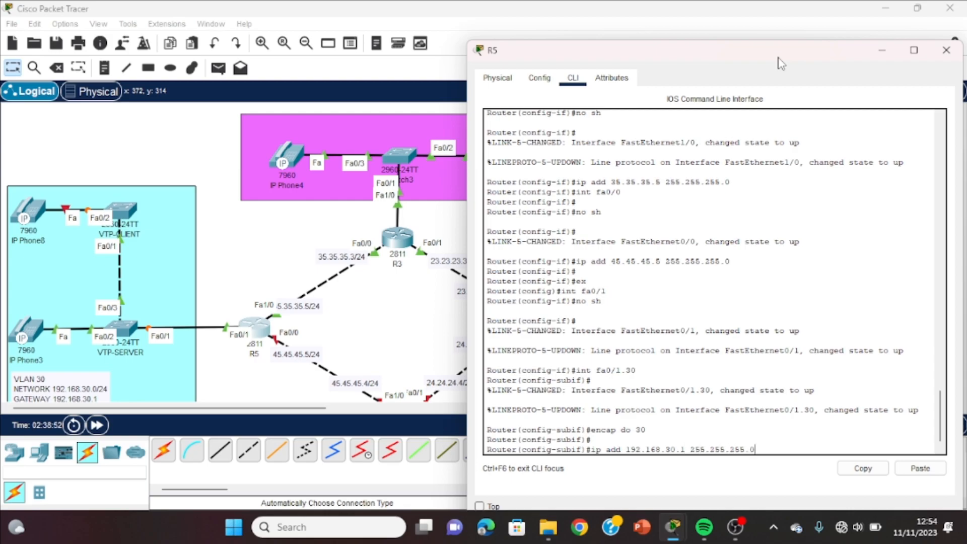
key(Return)
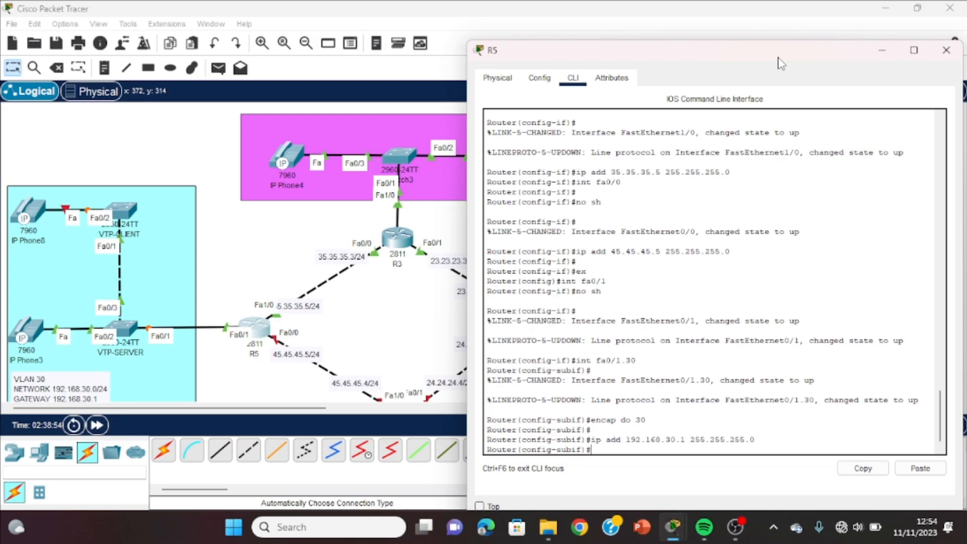
Step: Create DHCP pool vlan30 on R5 for network 192.168.30.0 255.255.255.0 with default router 192.168.30.1
text(ip dhcp pool vlan30)
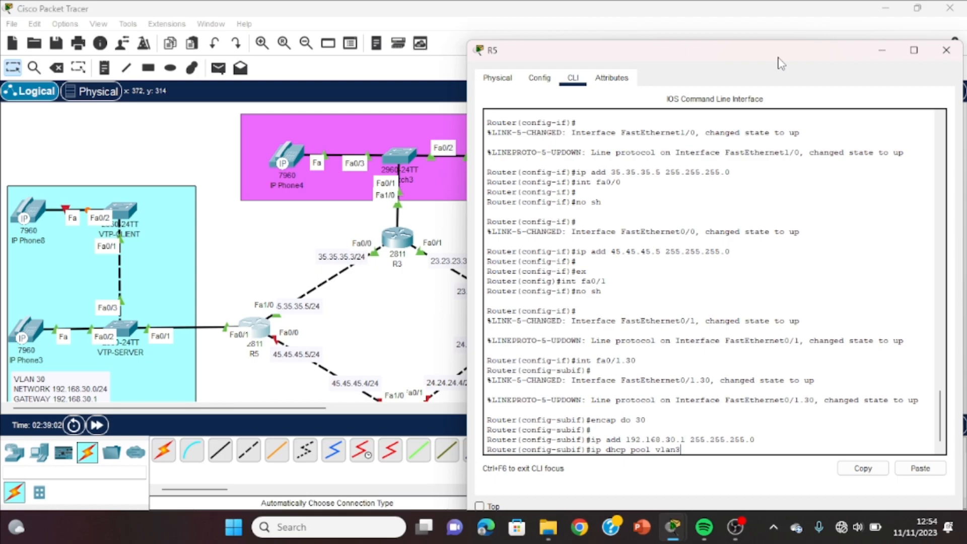
key(Return)
text(net)
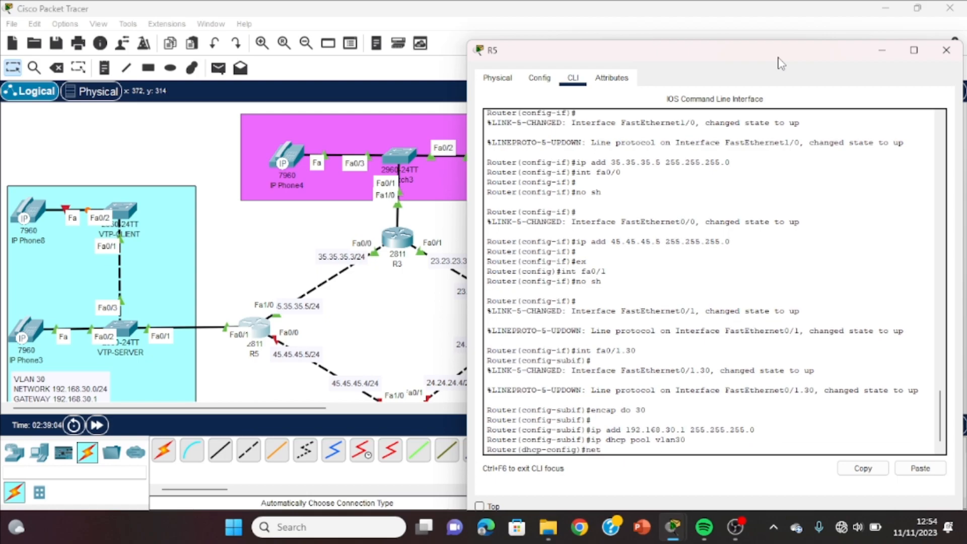
text( 192.168.30.0 255.255.255.0)
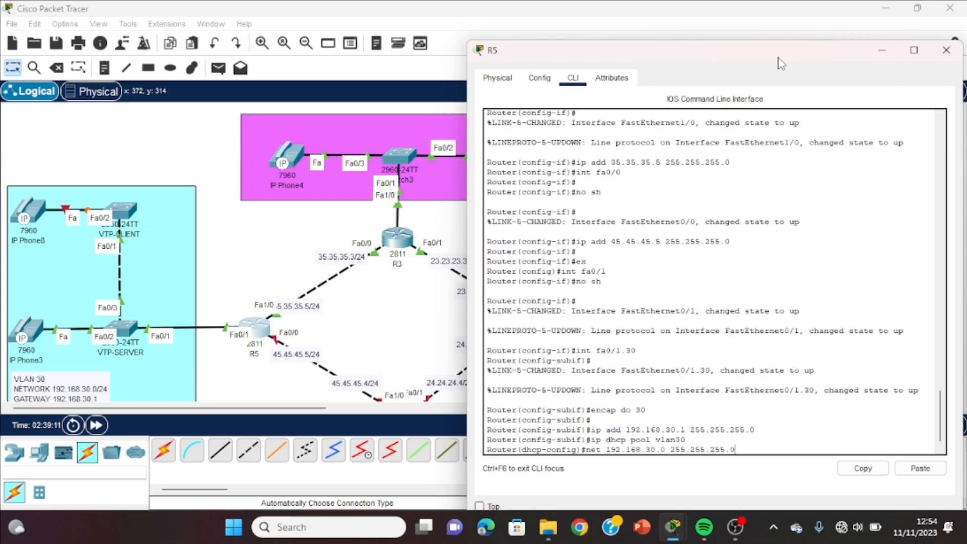
key(Return)
text(def 192.168.30.1)
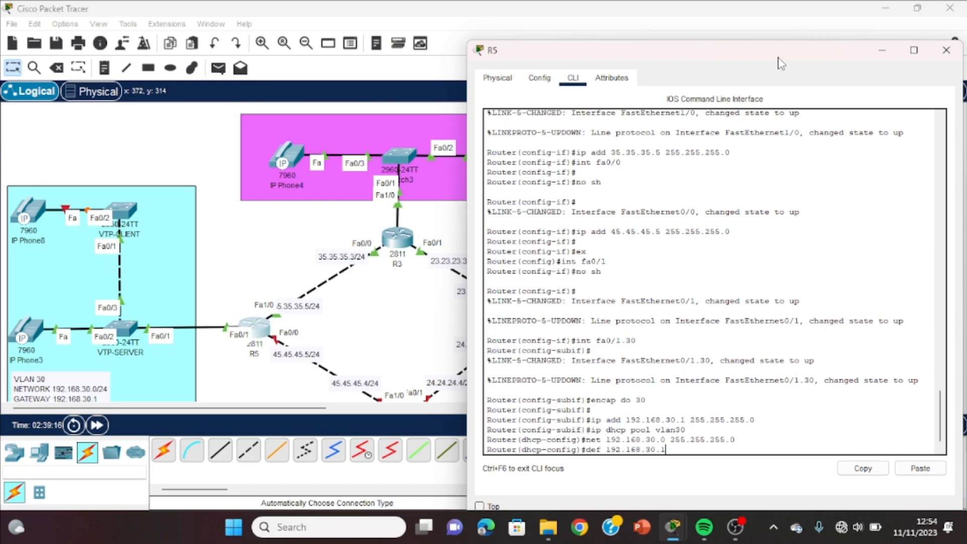
key(Return)
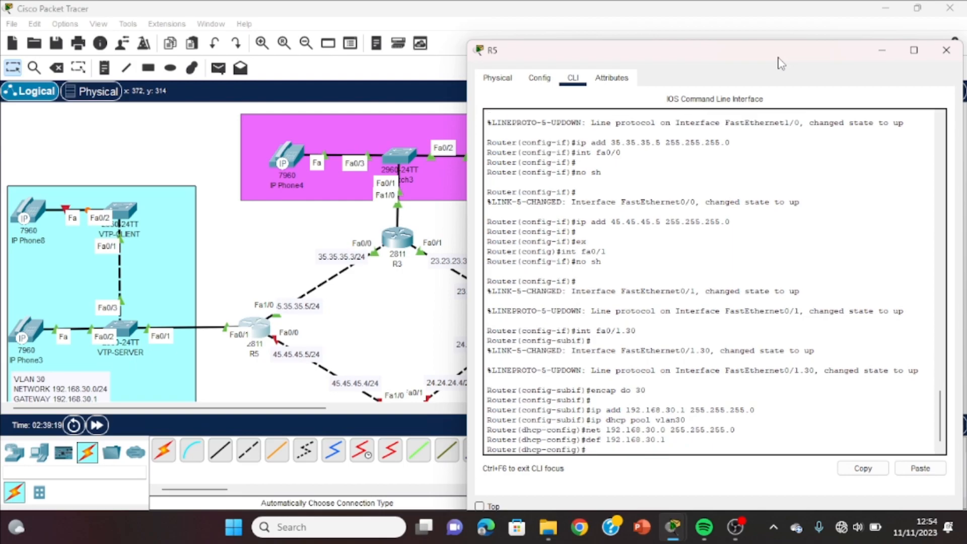
Step: Set DHCP option 150 to IP 192.168.30.1 in R5's vlan30 pool and exit the pool configuration
text(op)
key(Tab)
text(150 ip)
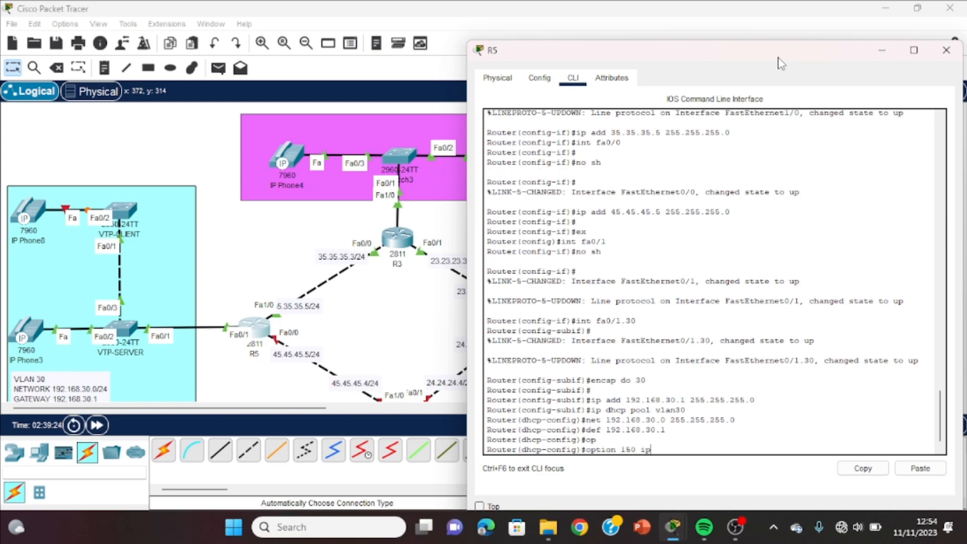
text( 192.168.30.1)
key(Return)
text(er(dhcp-config)#e)
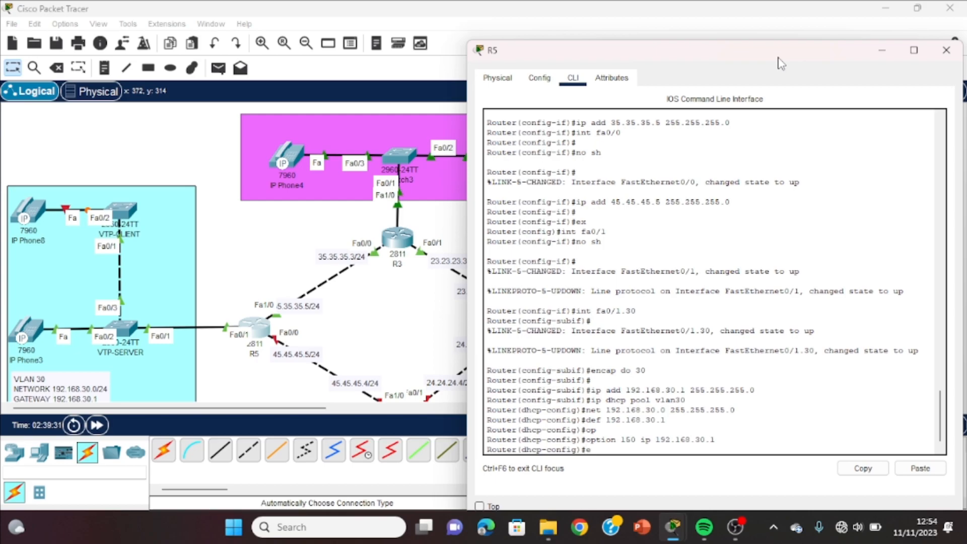
text(x)
key(Return)
Step: Enter R5's telephony service configuration and set its source address to 192.168.30.1 with port 2023
text(tele)
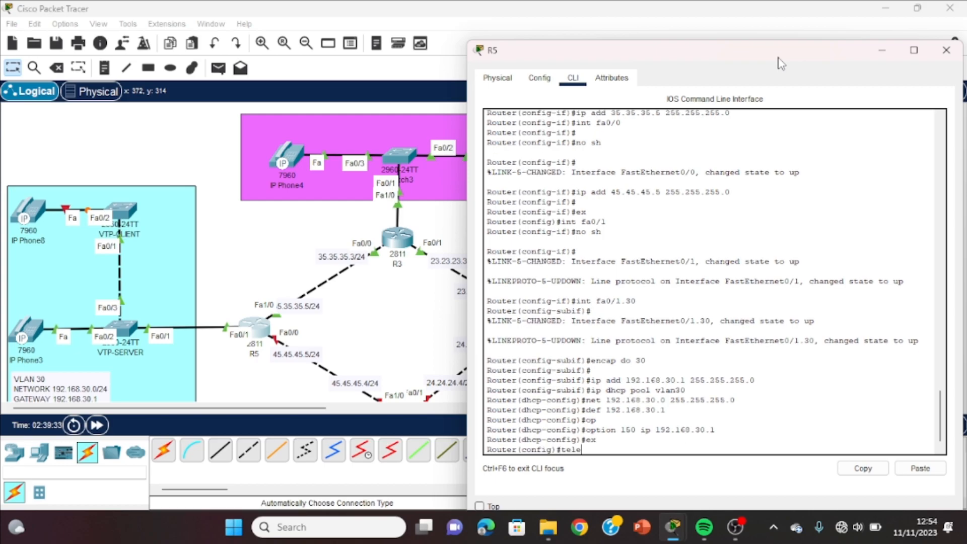
key(Tab)
key(Return)
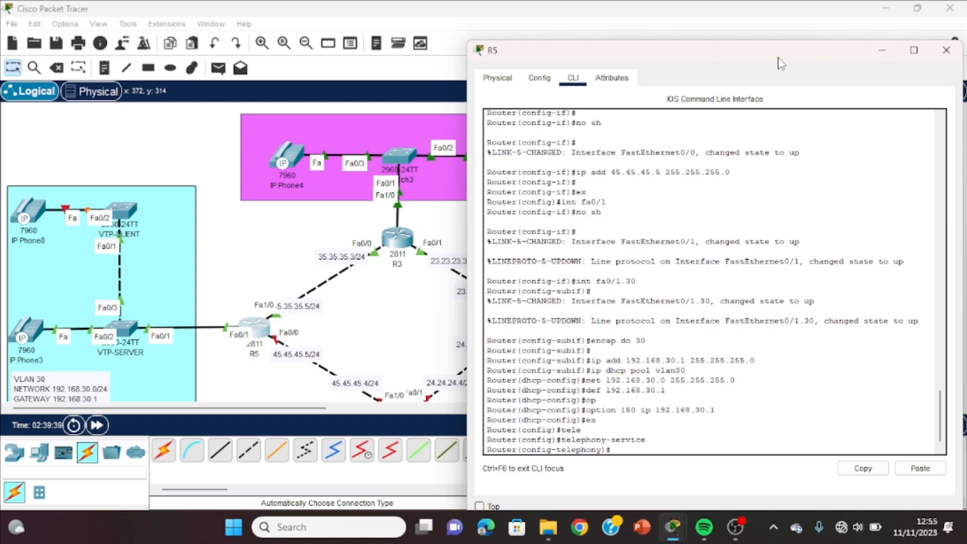
text(ip s)
key(Tab)
text(192.1)
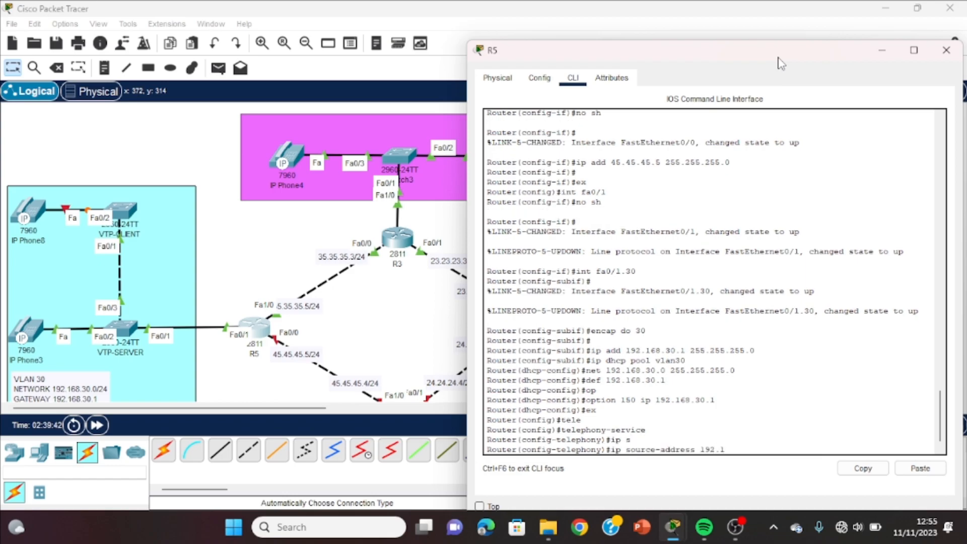
text(68.30.1 port 2-023)
key(Return)
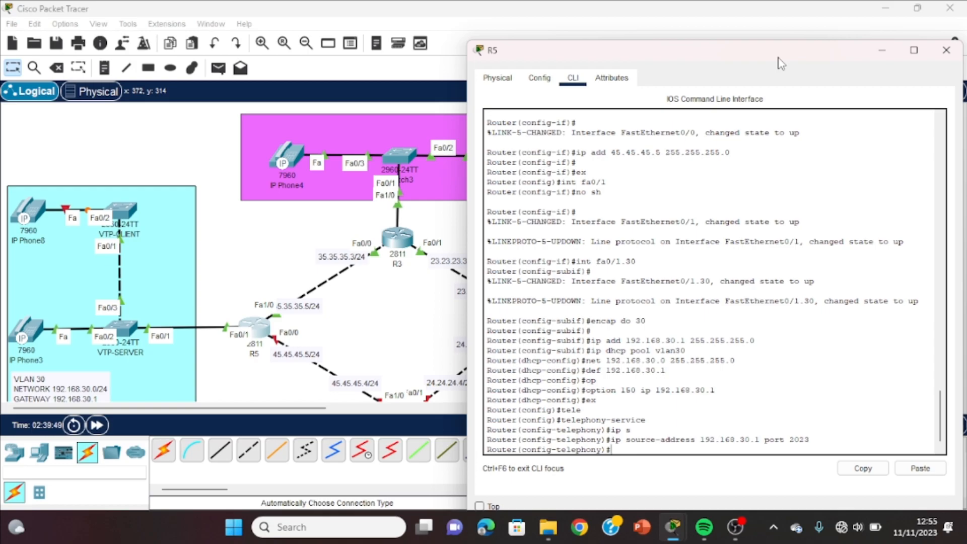
Step: Set R5's telephony limits to 2 ephones and 2 directory numbers
text(max-e)
text(p)
key(Tab)
text(2)
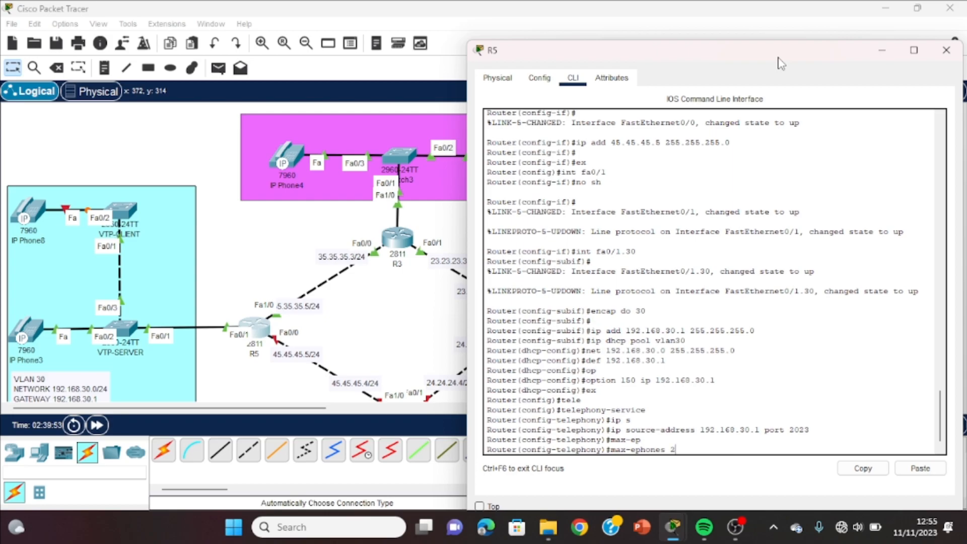
key(Return)
text(max-dn)
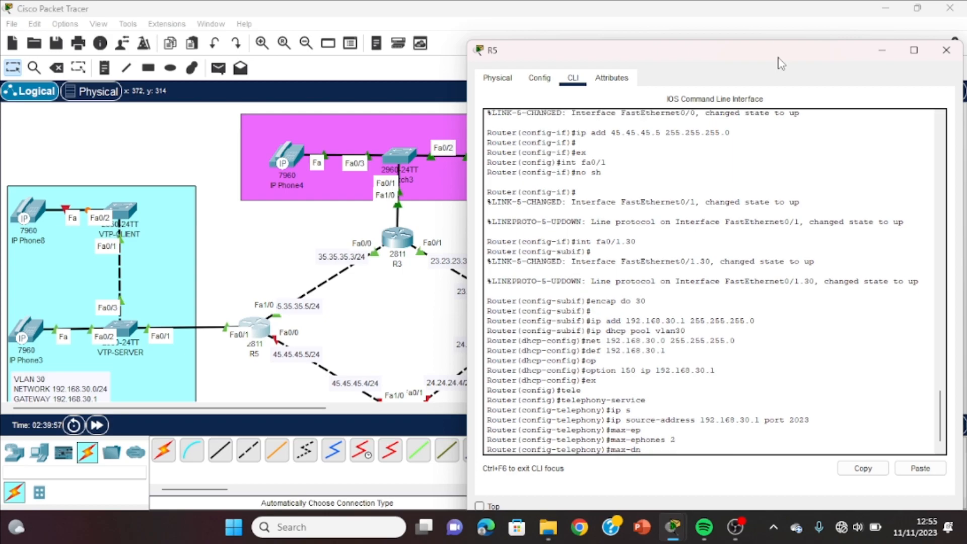
text( 2)
key(Return)
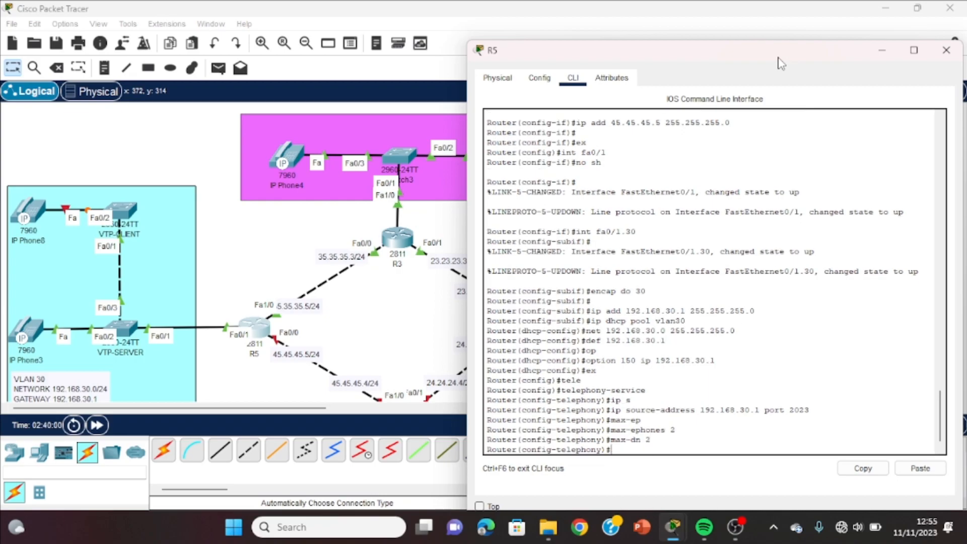
Step: Enable automatic assignment of directory numbers 1 to 2 in R5's telephony service
text(auto as)
key(Tab)
text(1 to 2)
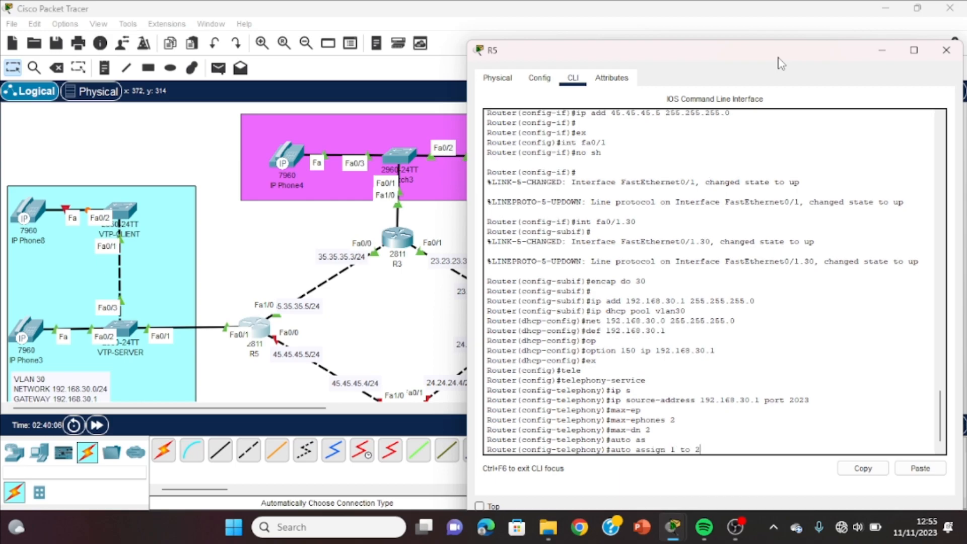
key(Return)
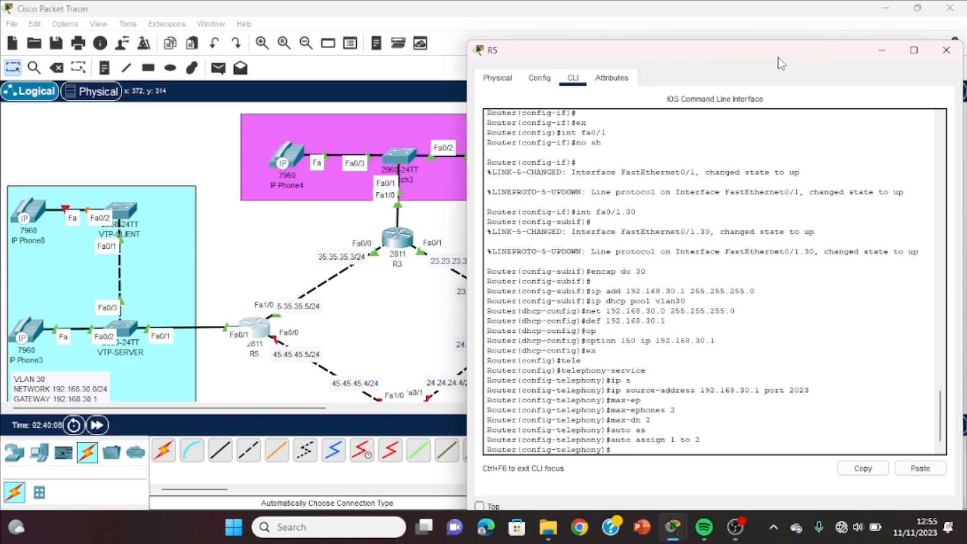
Step: Create ephone-dn 1 on R5 with number 300
text(ephone-d)
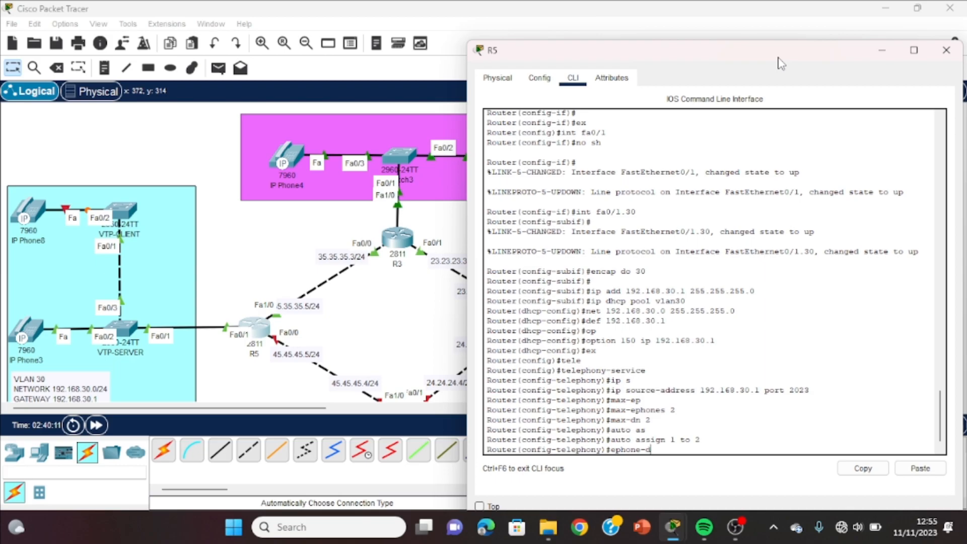
text(n 1)
key(Return)
text(num 300)
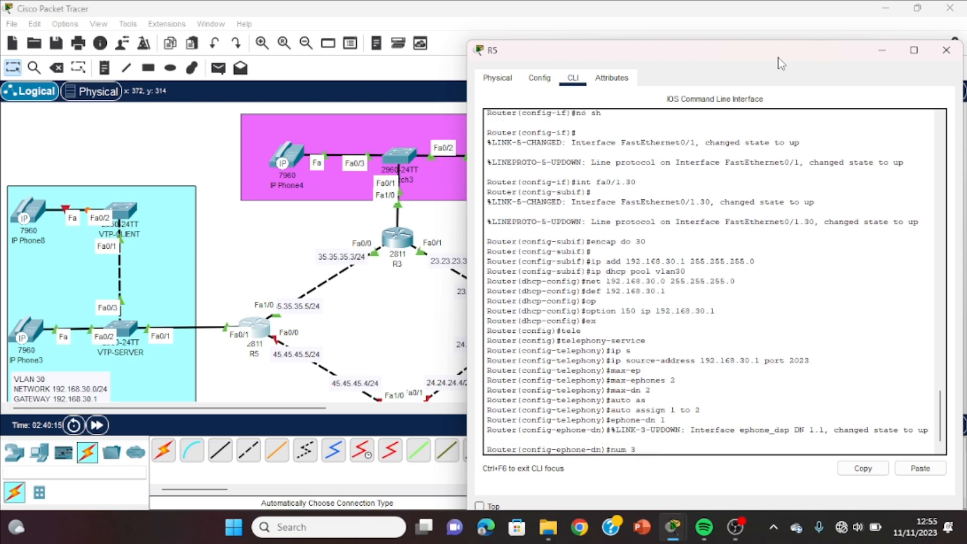
key(Return)
Step: Create ephone-dn 2 on R5 with number 310 and close the router's window
key(Up)
key(Up)
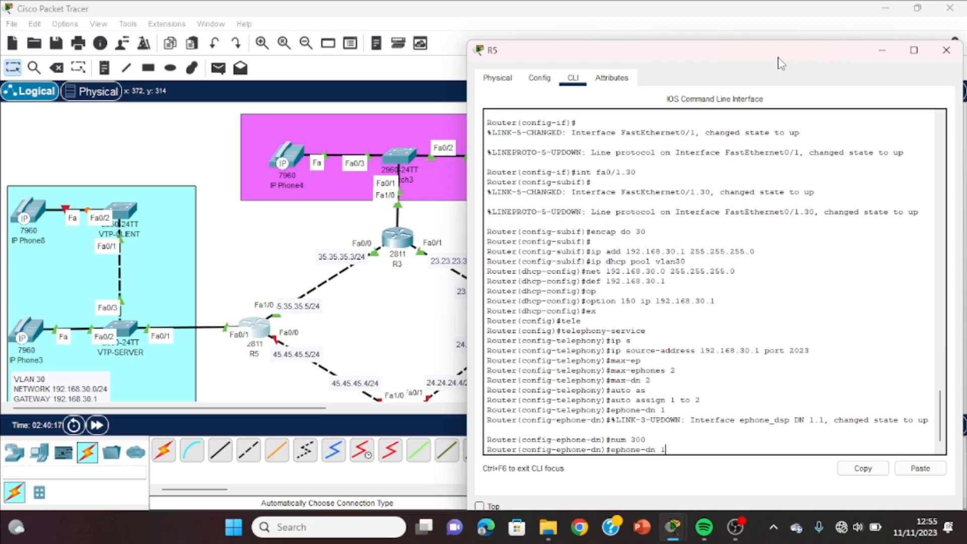
key(BackSpace)
text(2)
key(Return)
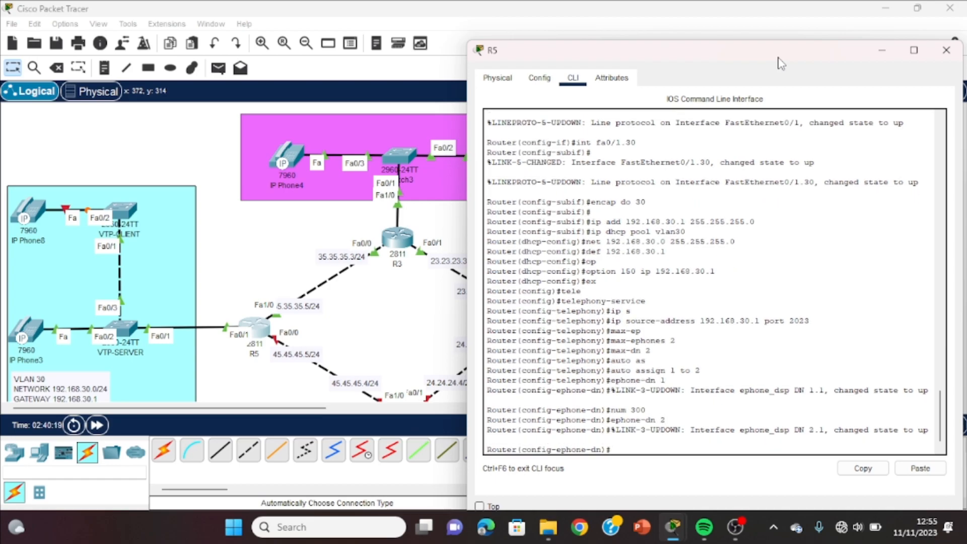
text(31)
key(BackSpace)
key(BackSpace)
key(BackSpace)
text(nu,)
key(BackSpace)
text(m 310)
key(Return)
key(Return)
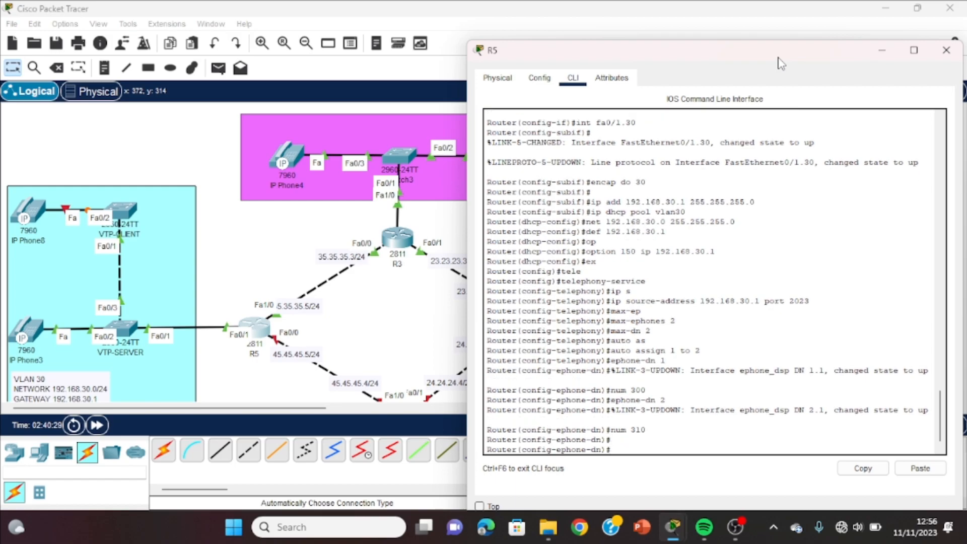
click(945, 50)
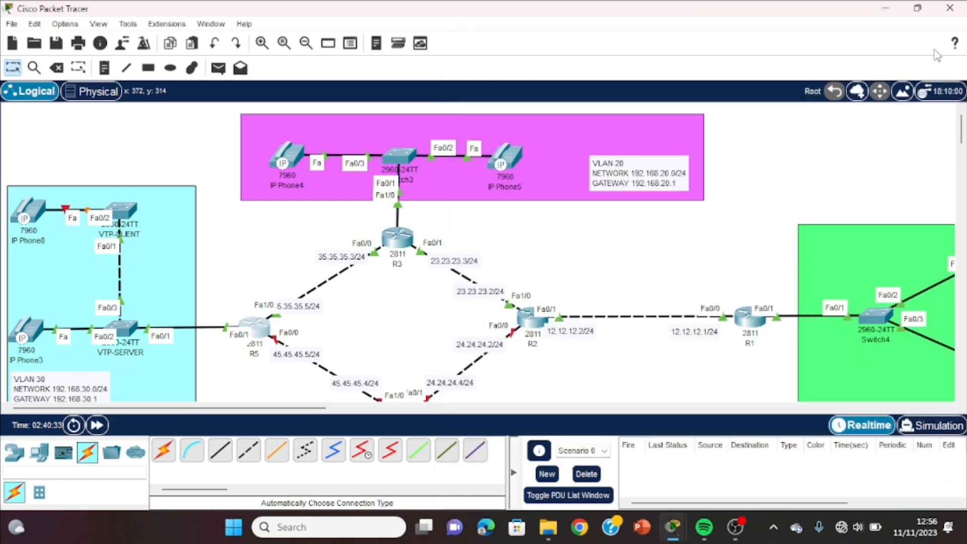
Step: Open the command line of the VTP-SERVER switch and enter global configuration mode
click(135, 335)
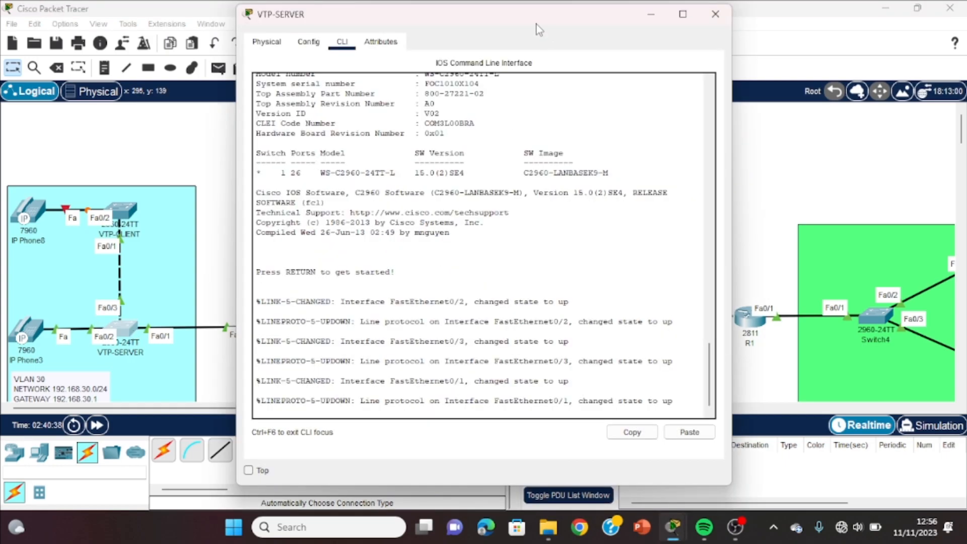
drag(538, 19, 688, 22)
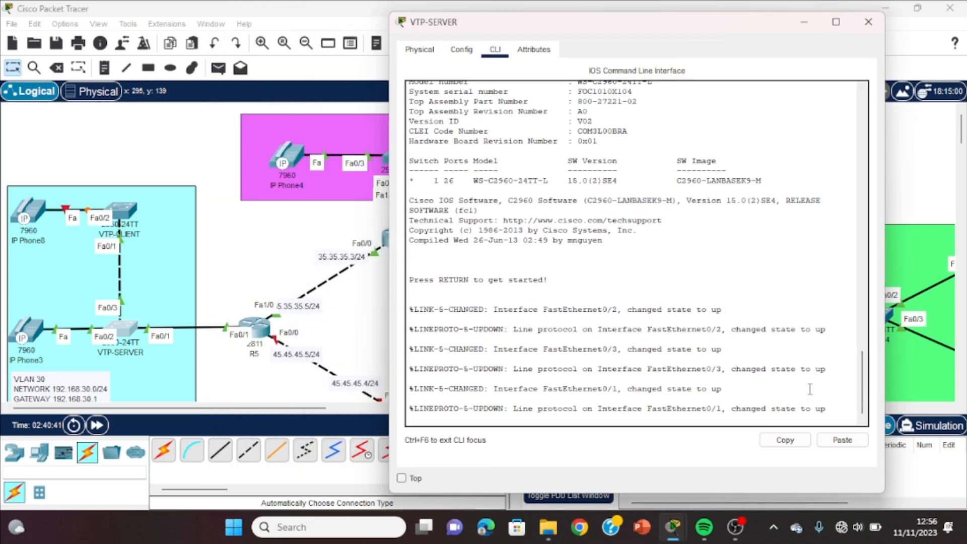
key(Return)
key(Return)
key(Return)
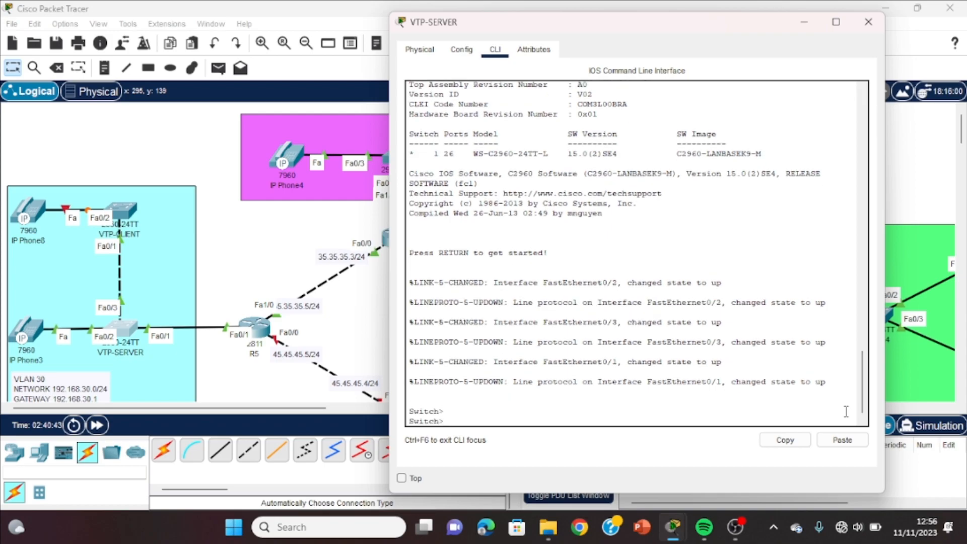
text(en)
key(Return)
text(co)
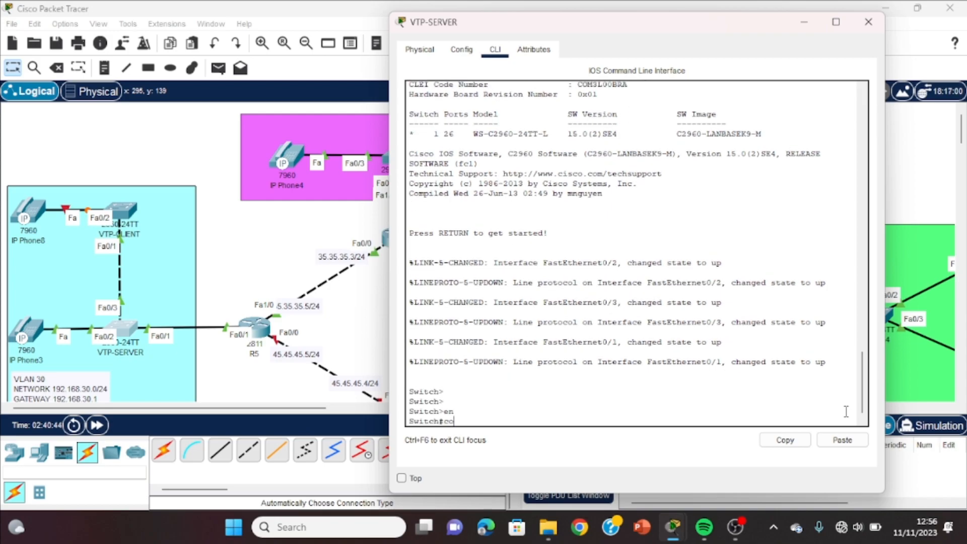
text(nf t)
key(Return)
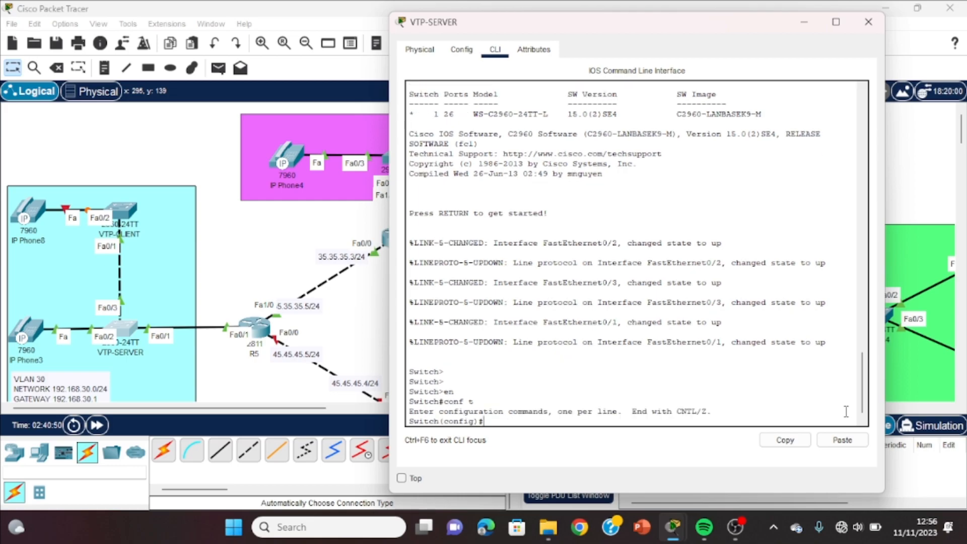
Step: Set VTP-SERVER's VTP mode to server and its VTP domain to smkkgb2
text(vtp mode s)
key(Tab)
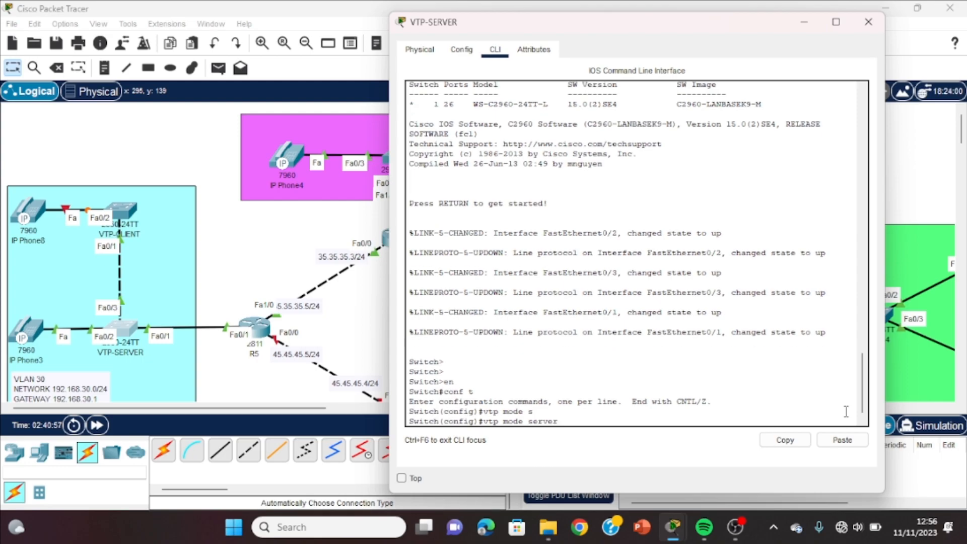
key(Return)
text(vt)
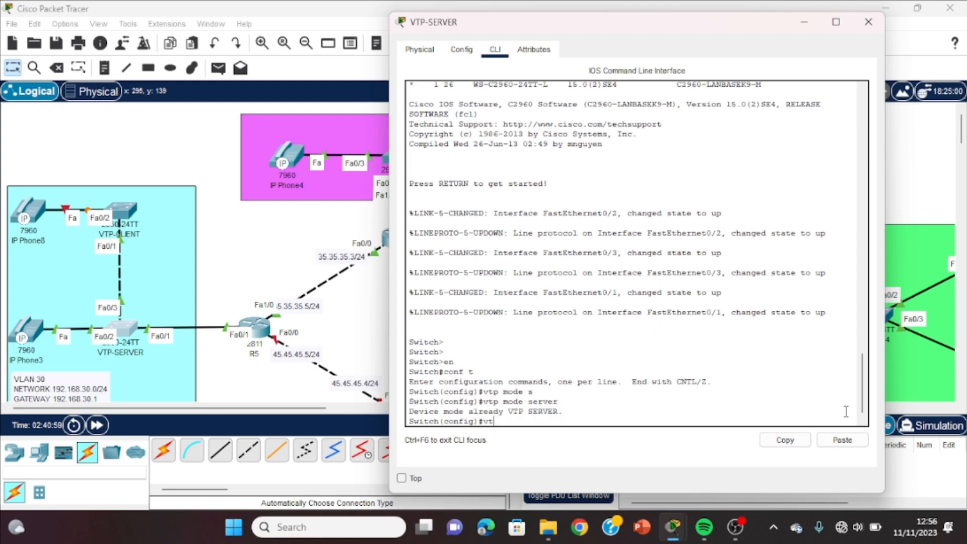
text(p domain smkkgb2)
key(Return)
Step: Set the VTP password on VTP-SERVER
text(tp)
key(BackSpace)
key(BackSpace)
text(vtp pass)
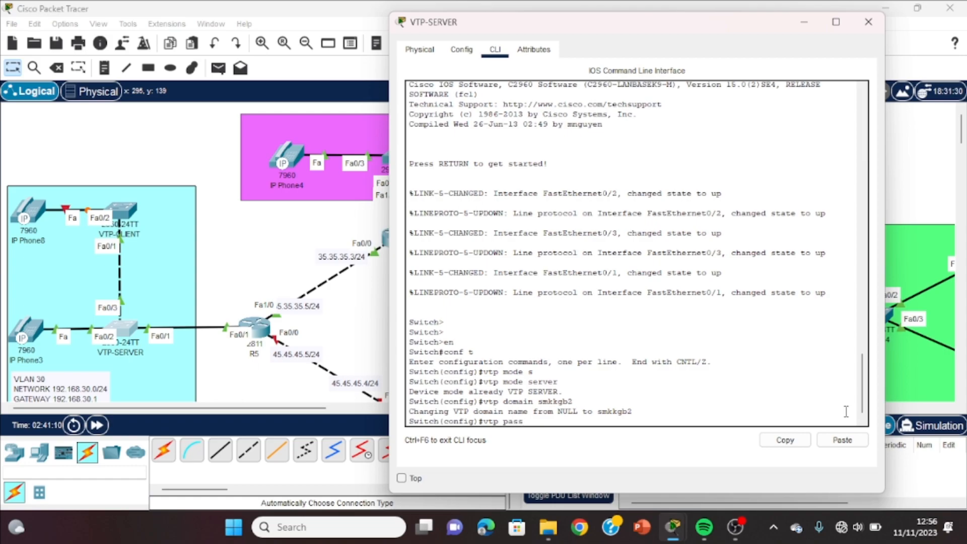
key(Tab)
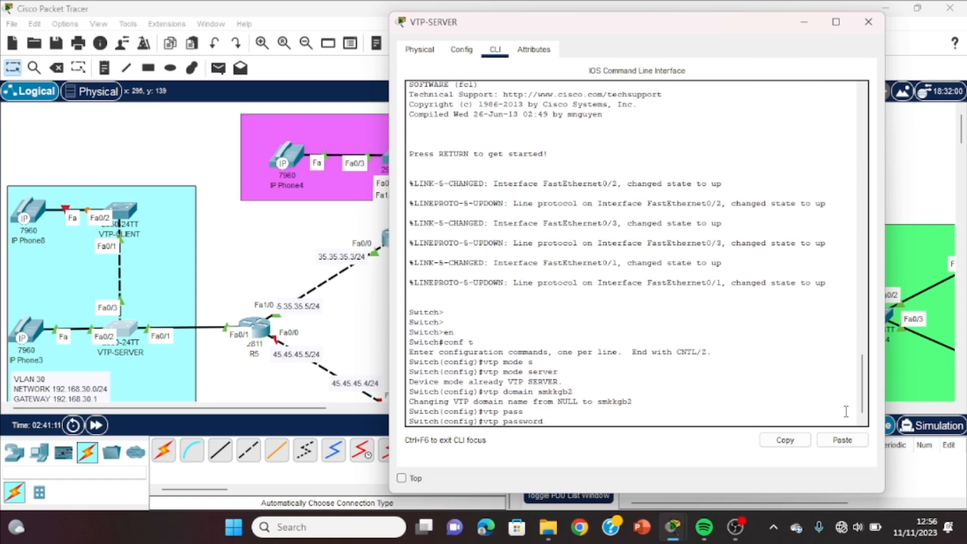
text(tkj)
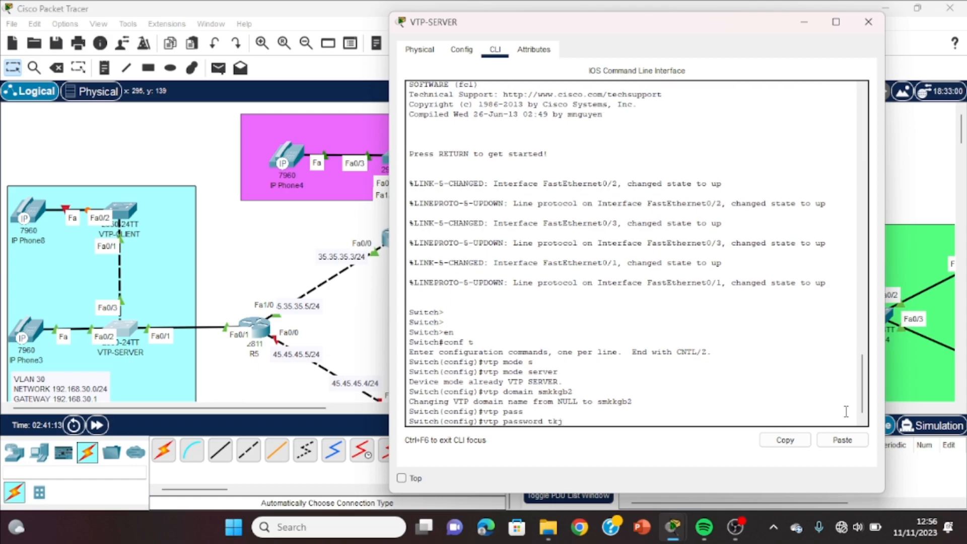
key(Return)
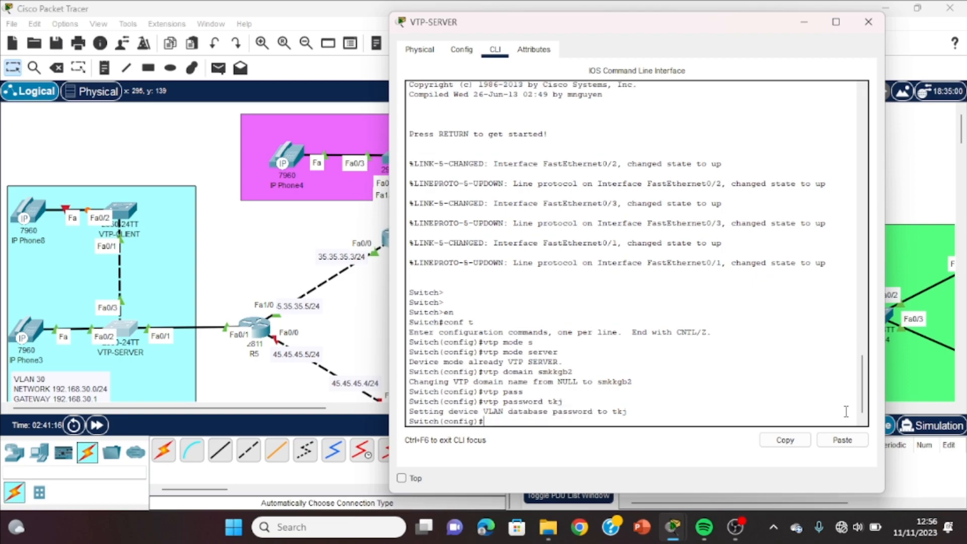
Step: Create VLAN 30 on VTP-SERVER
text(vlan 30)
key(Return)
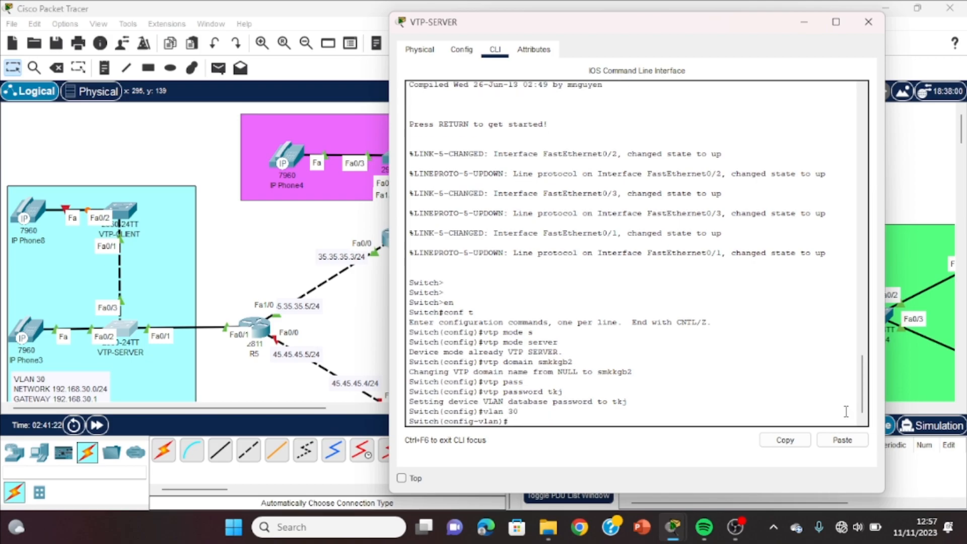
Step: Set the FastEthernet0/1-3 interface range on the VTP-SERVER switch to trunk mode
text(int r fa0/1-3)
key(Return)
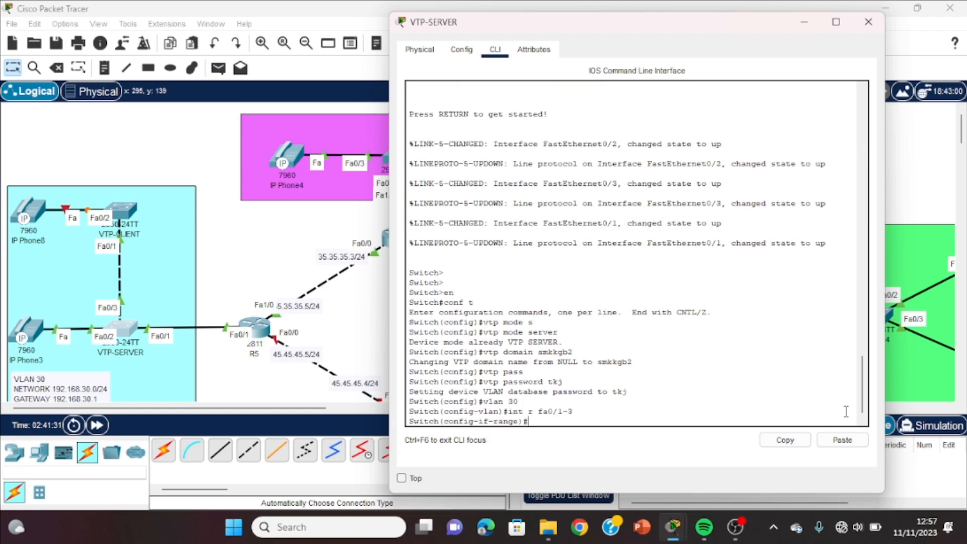
text(sw mode tr)
key(Return)
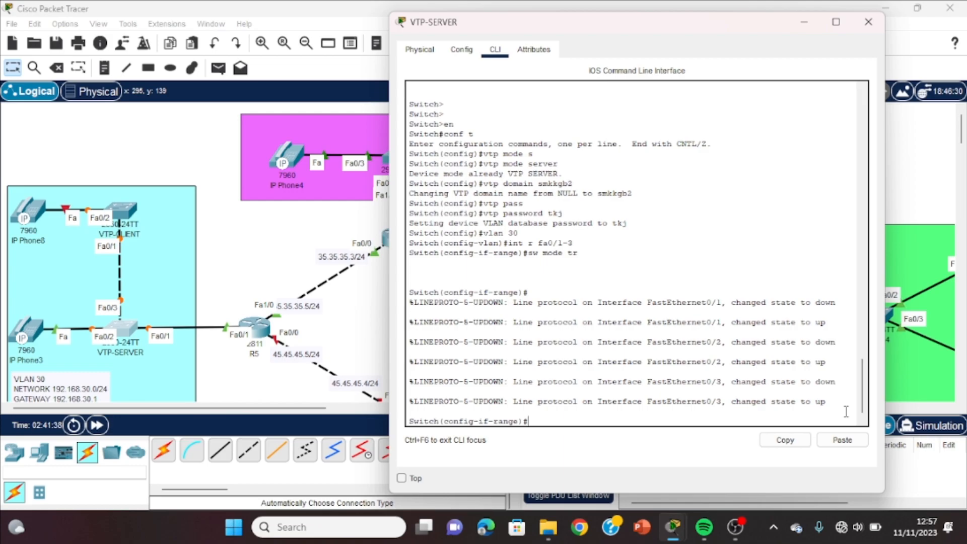
Step: Assign voice VLAN 30 to FastEthernet0/2 on the VTP-SERVER switch, and fast-forward the simulation time
text(int fa0/2)
key(Return)
text(sw)
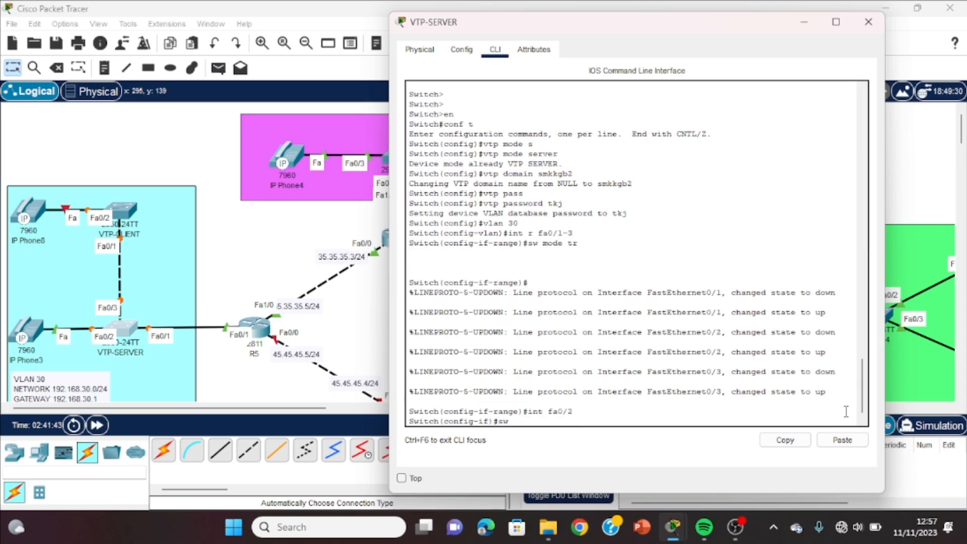
text( voice vlan 30)
key(Return)
key(Return)
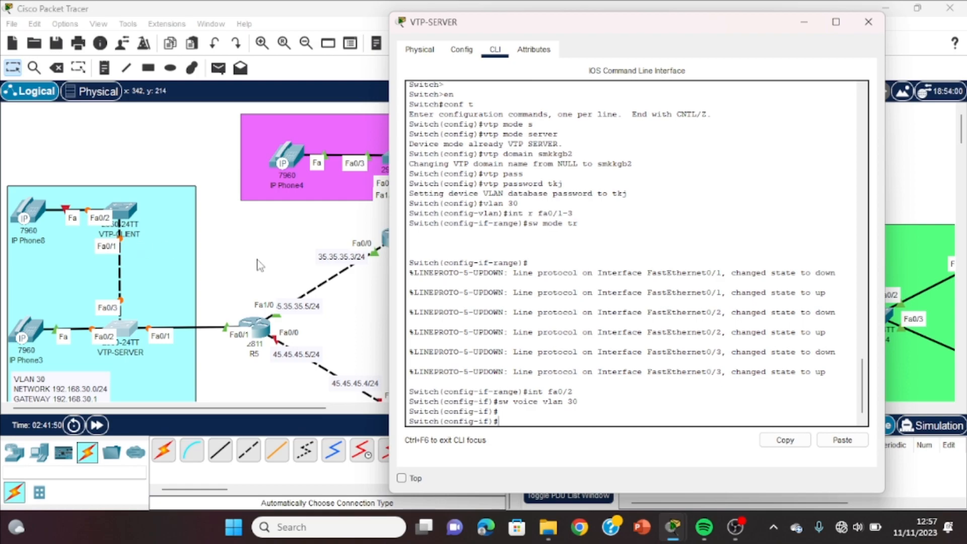
click(266, 267)
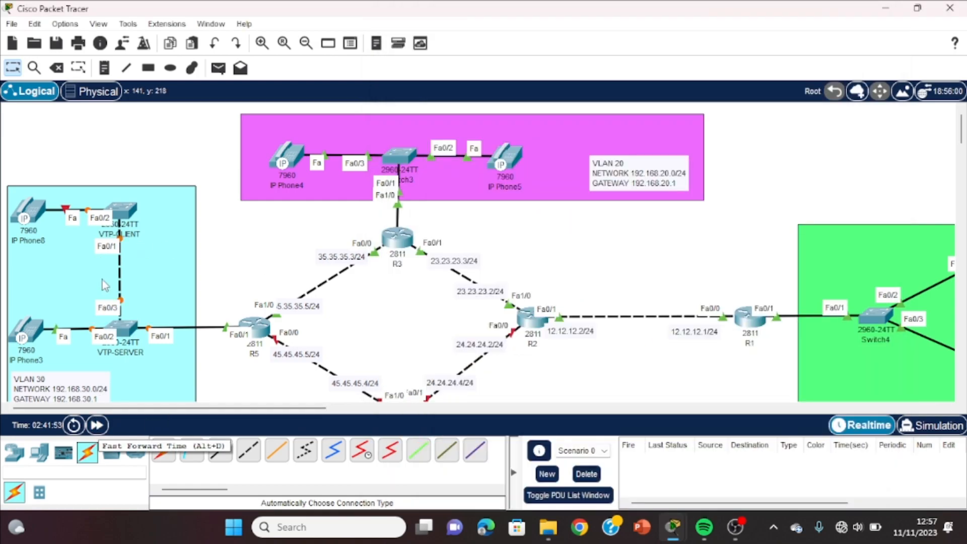
click(97, 425)
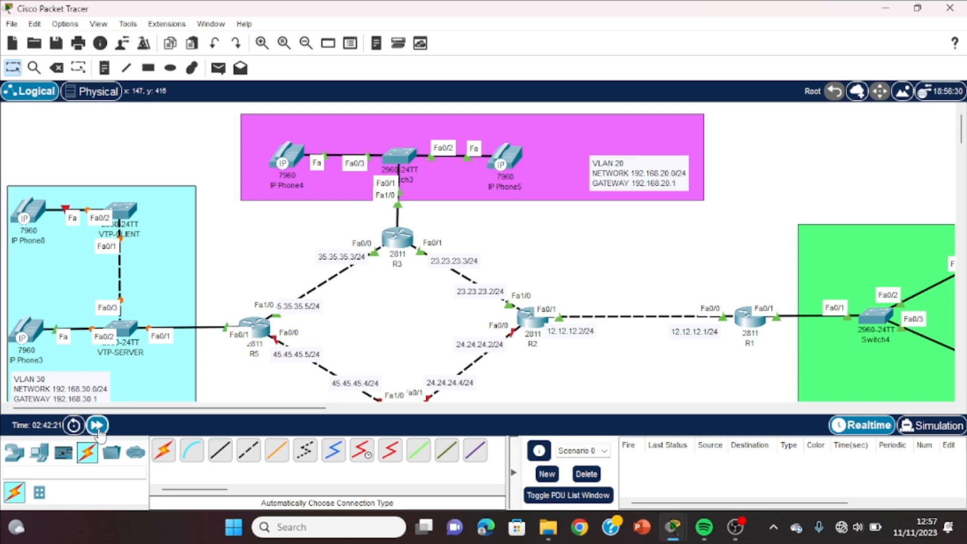
Step: Open the VTP-CLIENT switch's command line and enter global configuration mode
click(126, 218)
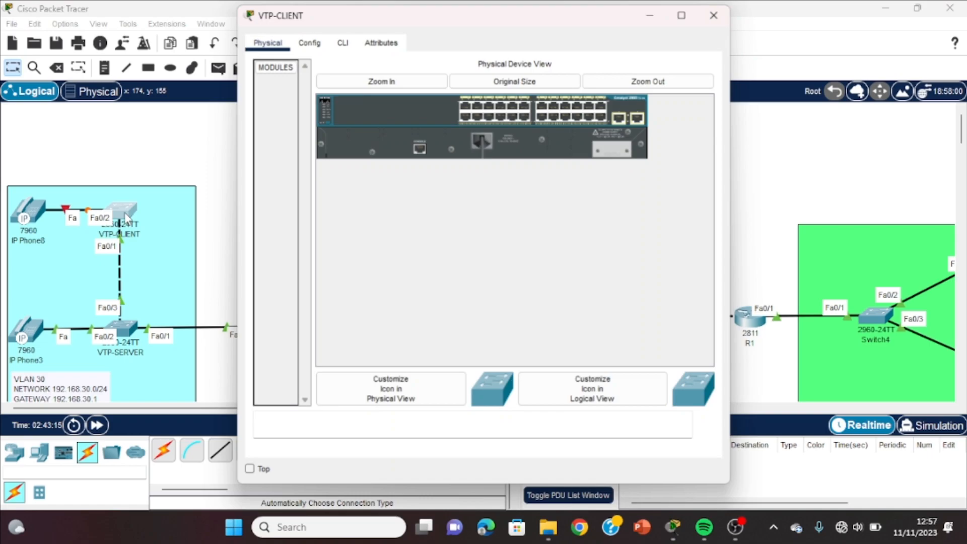
click(344, 44)
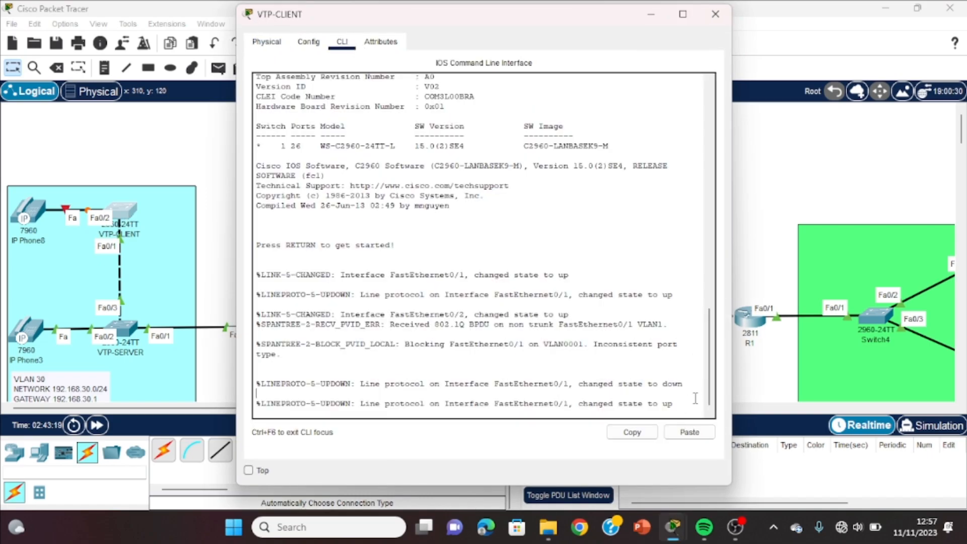
key(Return)
key(Return)
text(en)
key(Return)
text(conf t)
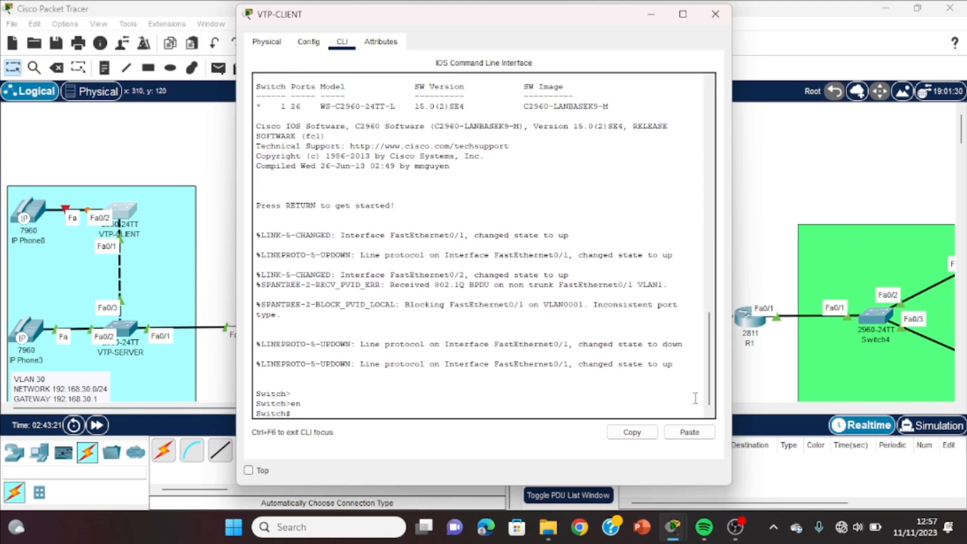
key(Return)
key(Return)
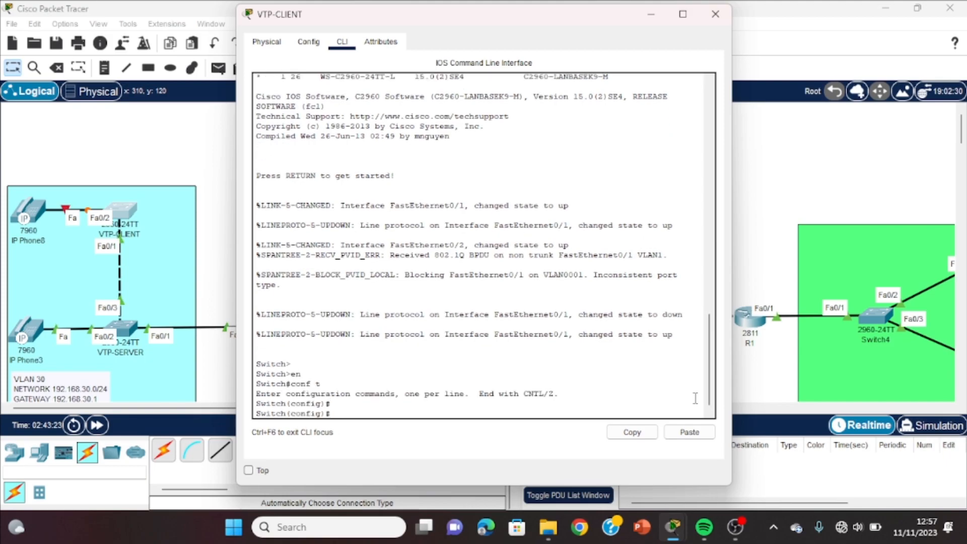
Step: Put the VTP-CLIENT switch in VTP client mode and set its VTP domain to smkkgb2
text(vtp)
text(c)
key(Tab)
key(Return)
text(vt)
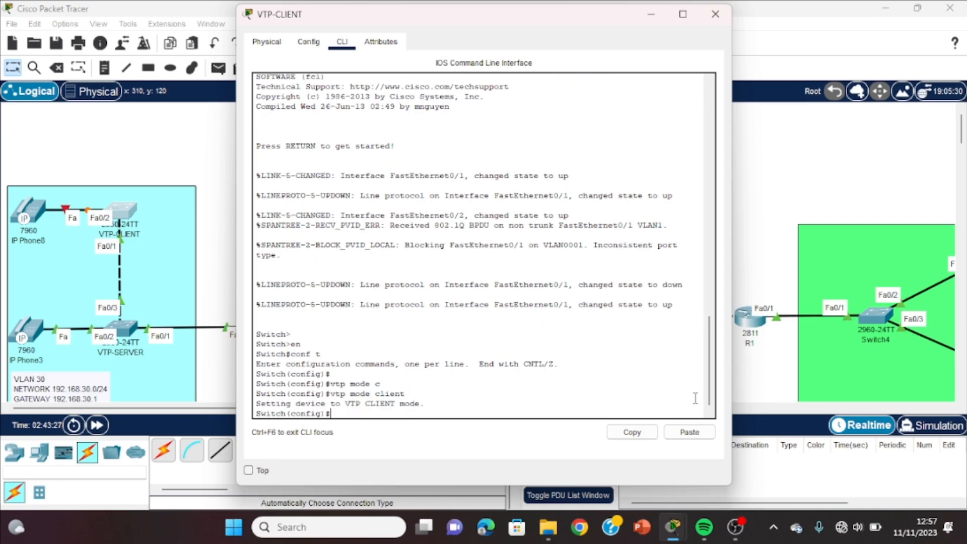
text(p dom)
key(Tab)
text(smkkgb2)
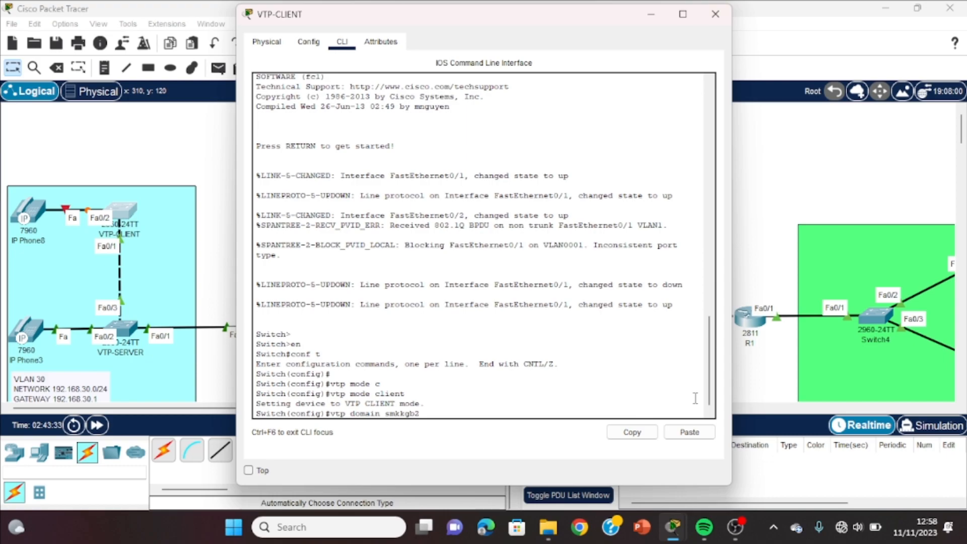
key(Return)
Step: Set the VTP password on the VTP-CLIENT switch
text(vtp pass)
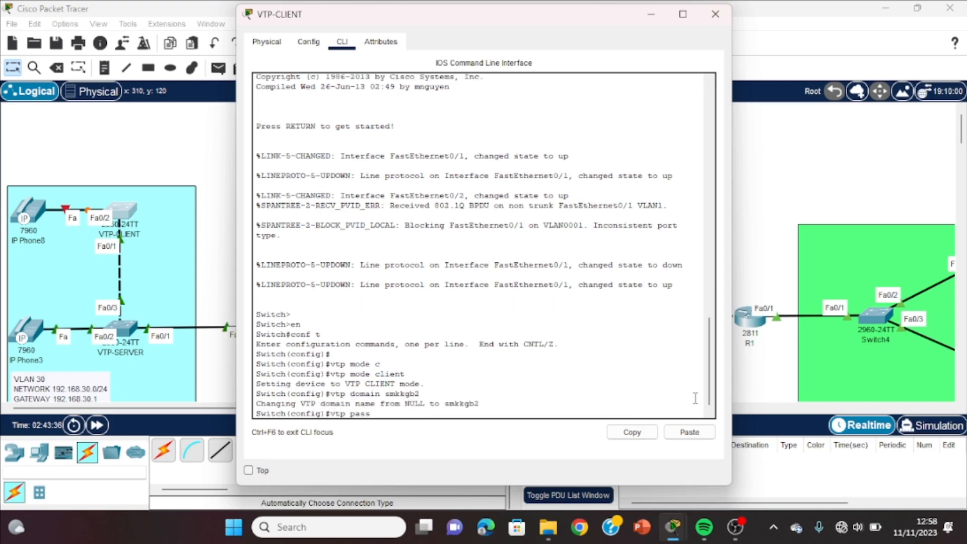
key(Tab)
text(tkj)
key(Return)
key(Return)
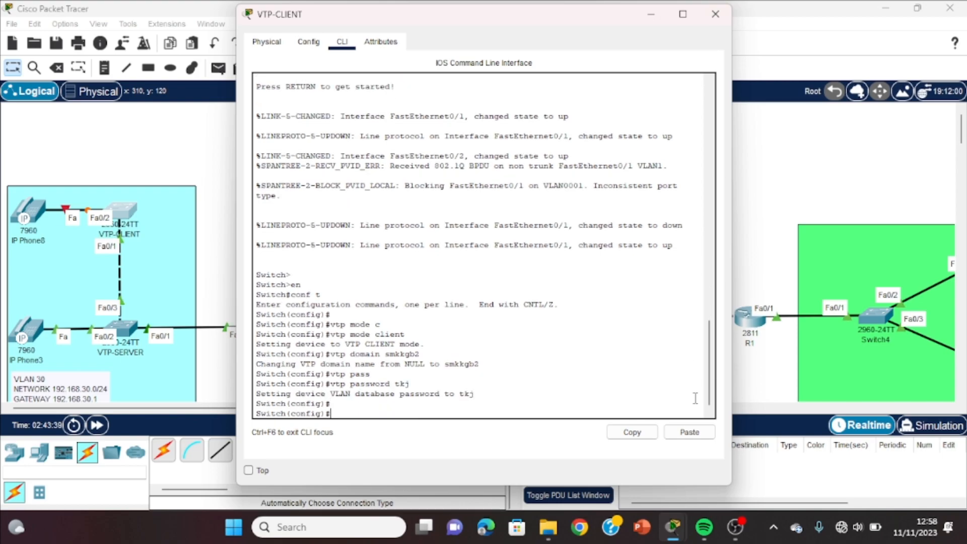
Step: Display the brief VLAN list on VTP-CLIENT and check it for VLAN 30
text(do sh vl br)
key(Return)
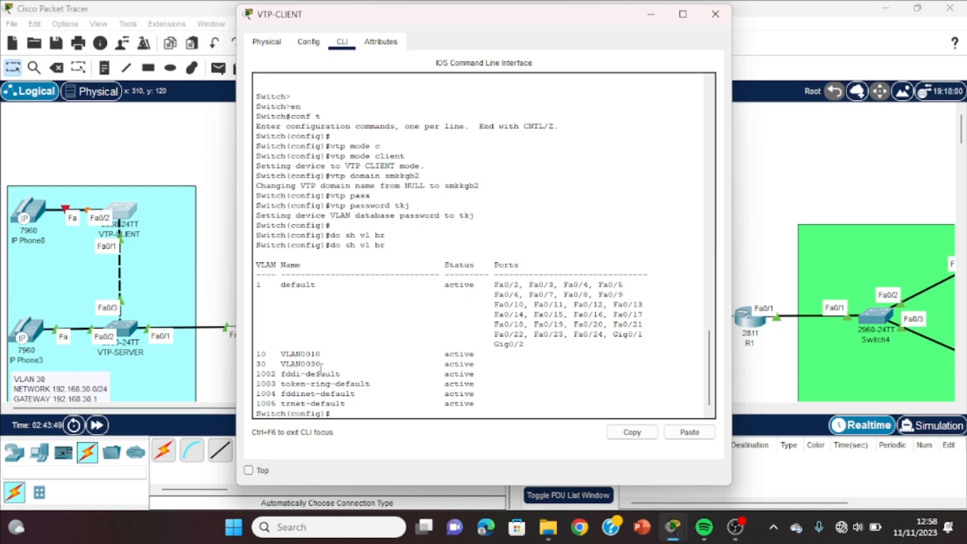
triple_click(321, 366)
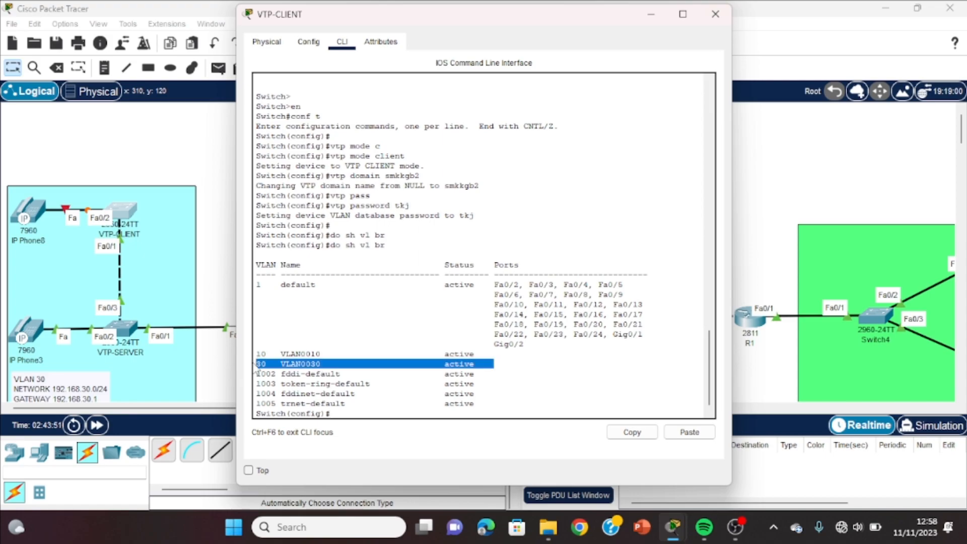
click(350, 417)
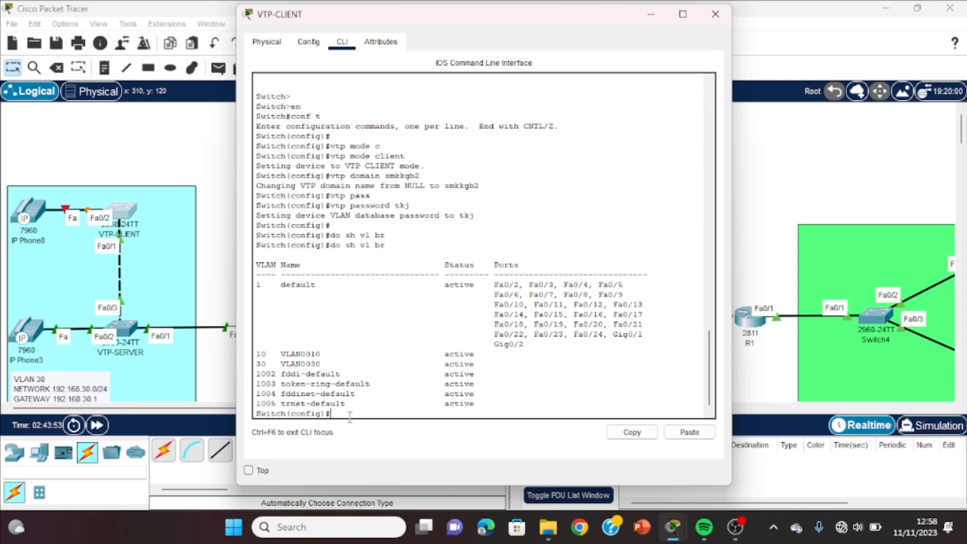
Step: Assign voice VLAN 30 to FastEthernet0/2 on the VTP-CLIENT switch
text(int fa0/2)
key(Return)
text(sw v)
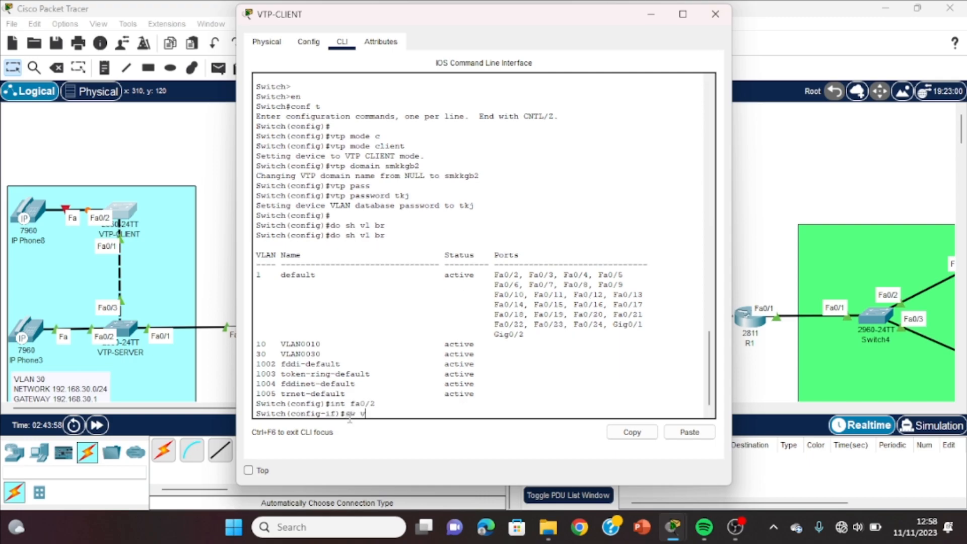
text(oice vlan 30)
key(Return)
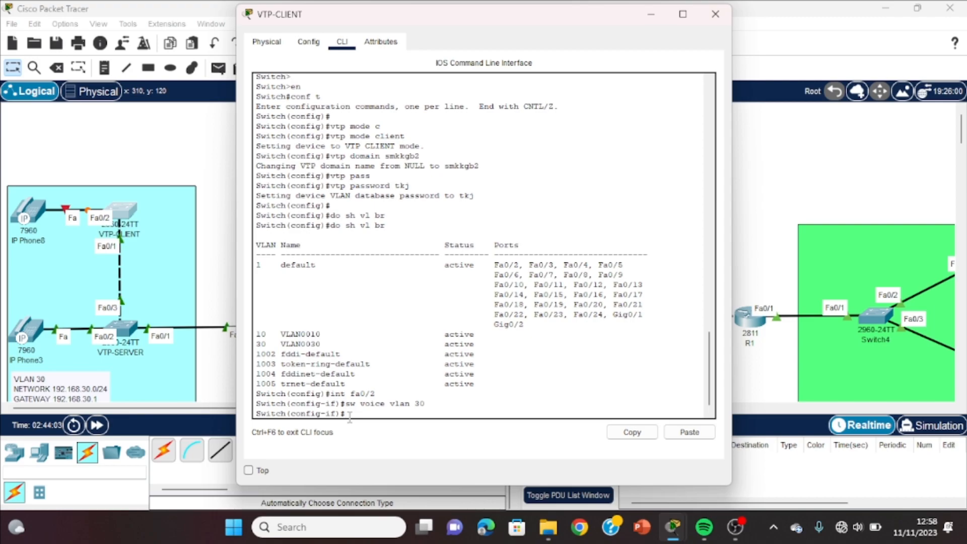
Step: Set FastEthernet0/2 on VTP-CLIENT to trunk mode, dismissing the Win Riser advert, and close the switch window
text(sw mofe)
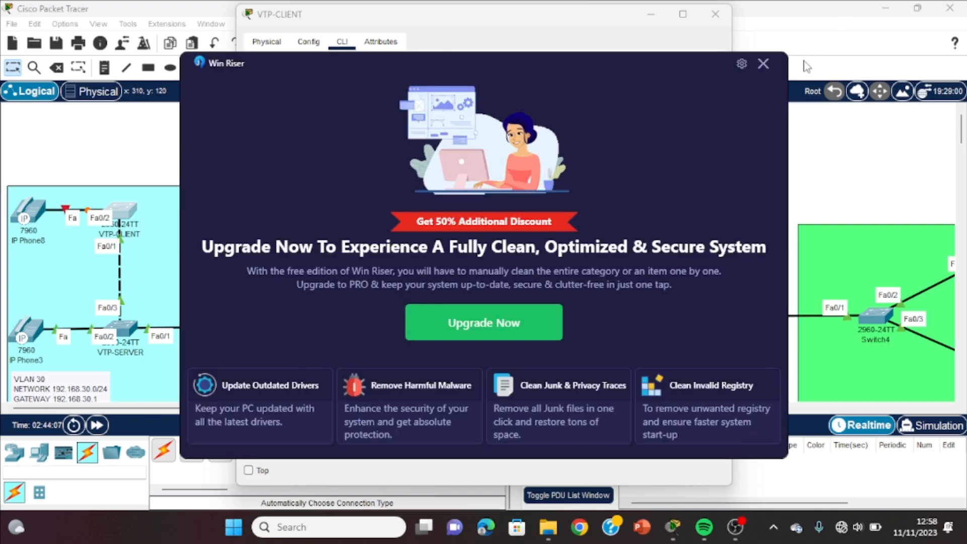
click(763, 61)
text(de tr)
key(Return)
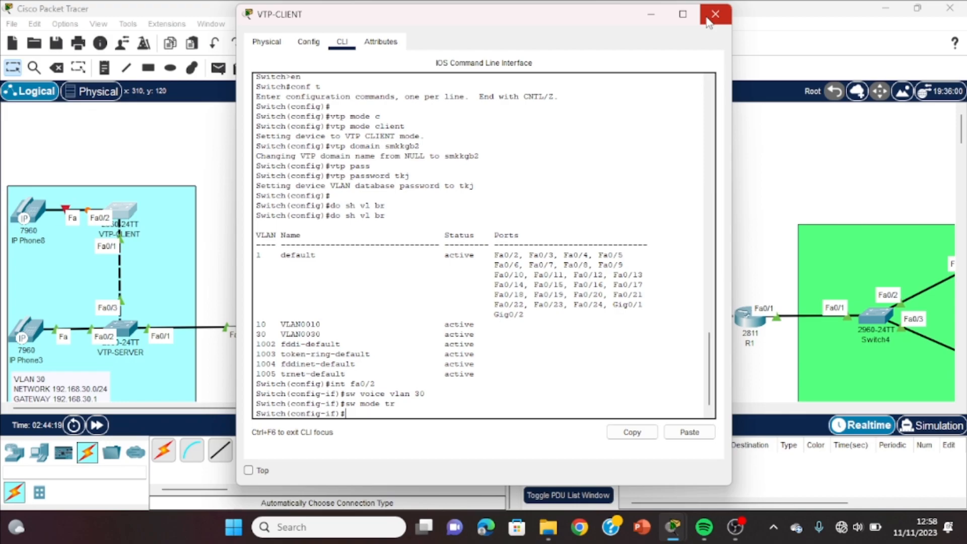
click(707, 19)
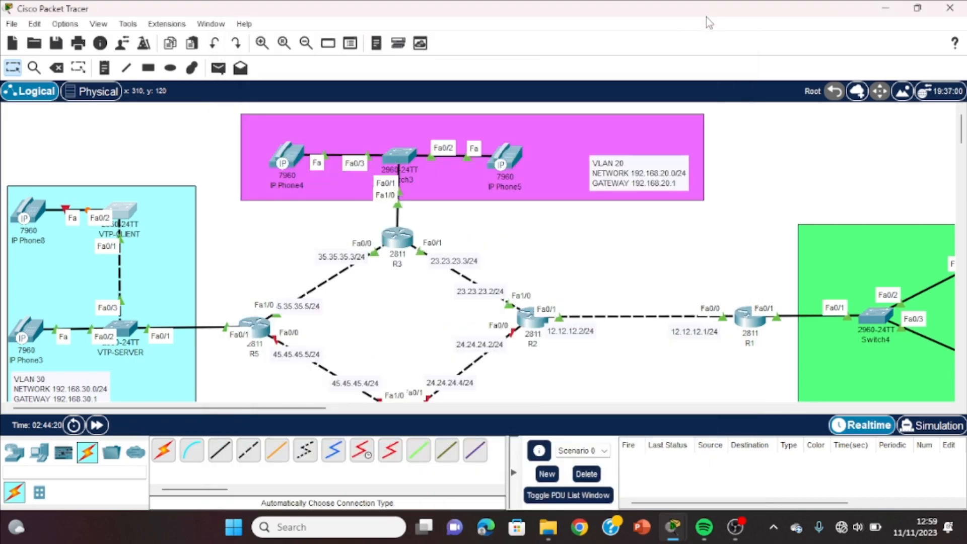
Step: Plug the power adapter into IP Phone8 and fast-forward the simulation time
click(25, 218)
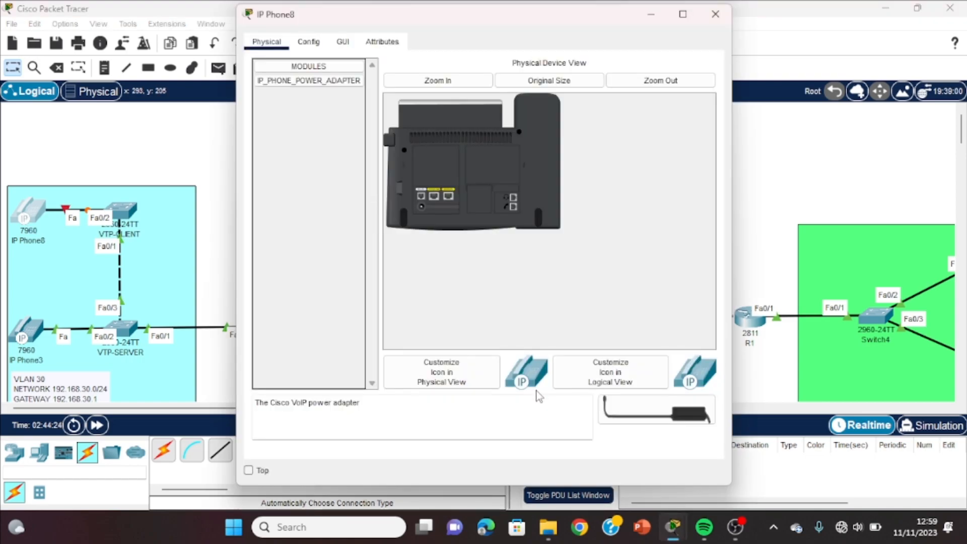
drag(669, 417, 422, 209)
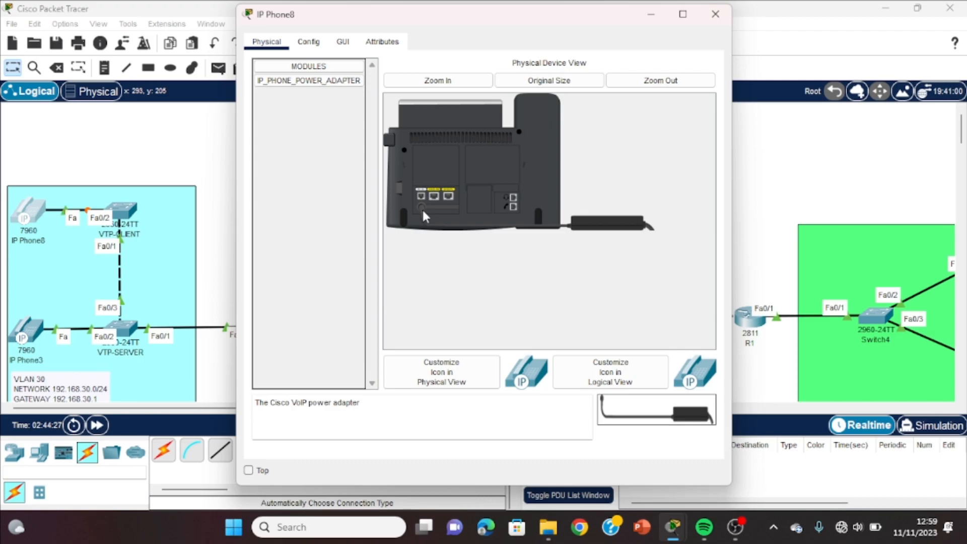
click(715, 14)
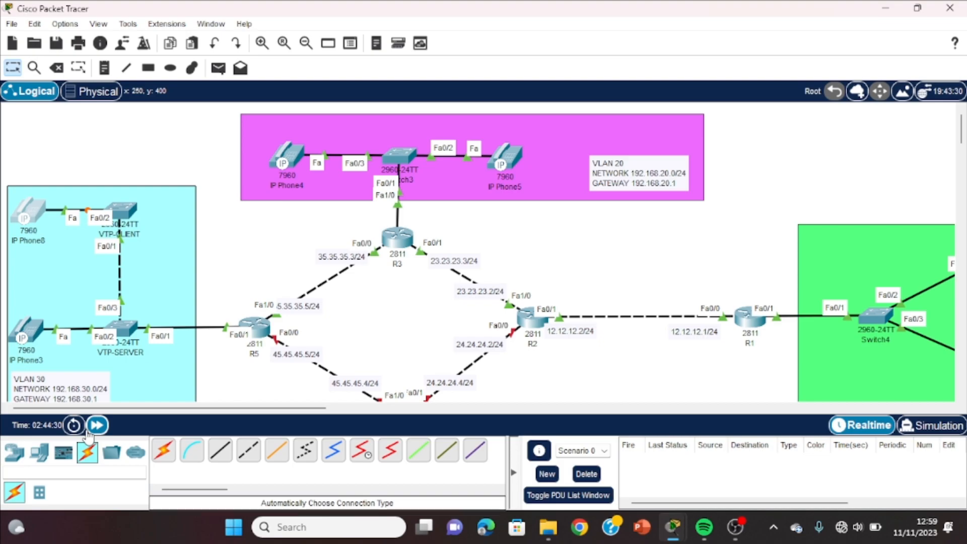
click(89, 431)
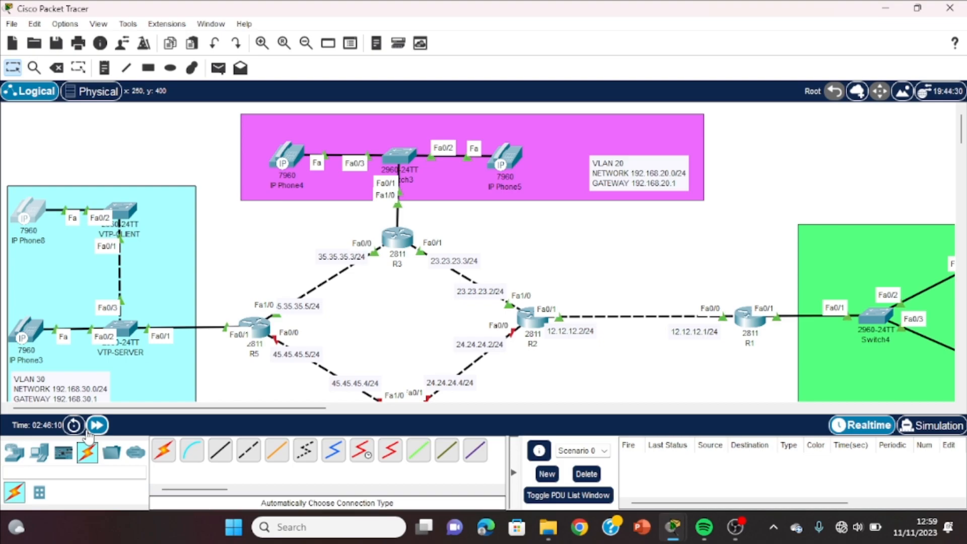
click(89, 433)
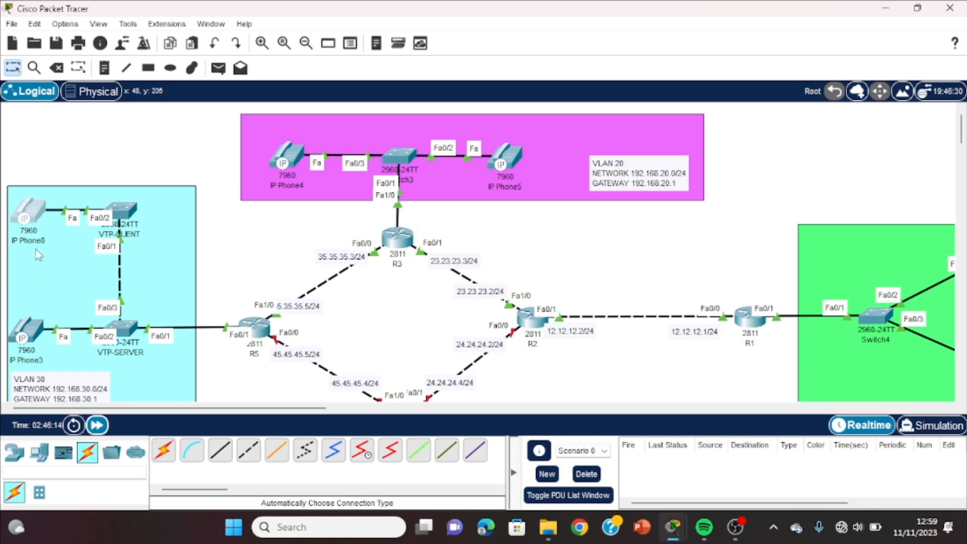
Step: Check the phone displays of IP Phone8 and IP Phone3 for their assigned line numbers
click(36, 220)
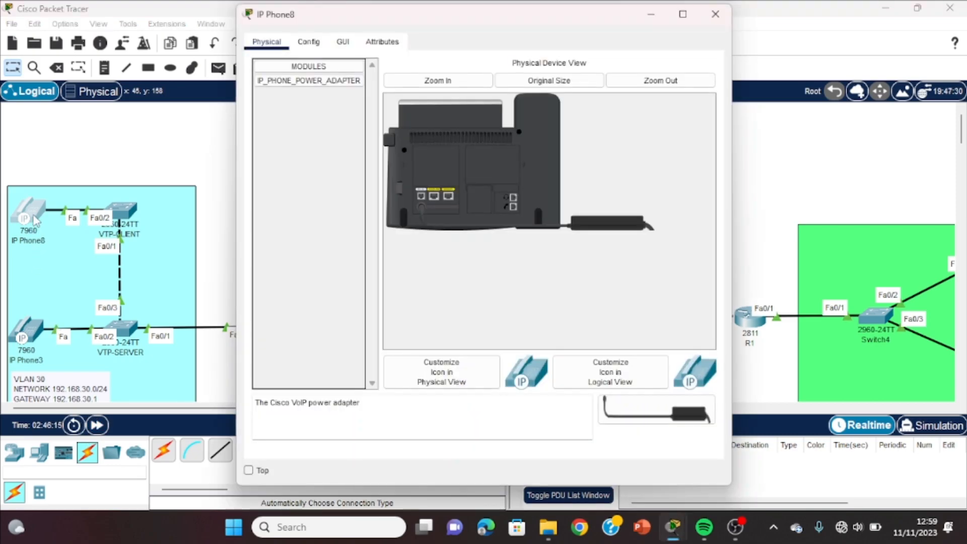
click(342, 42)
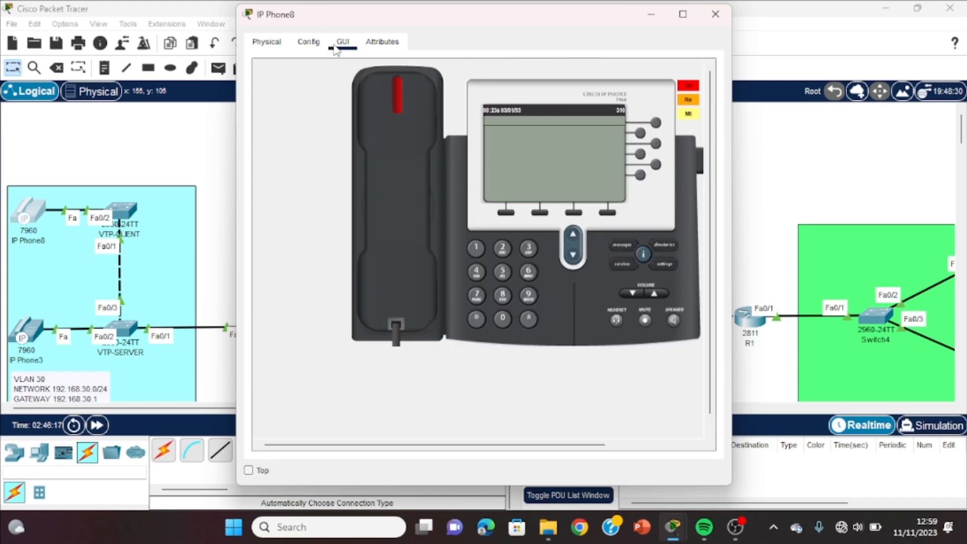
click(728, 19)
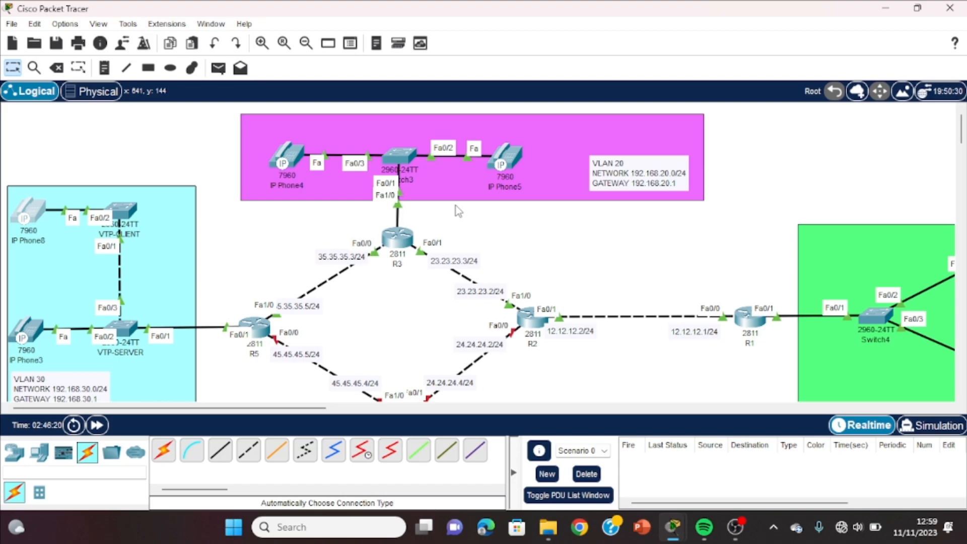
scroll(455, 206, down, 3)
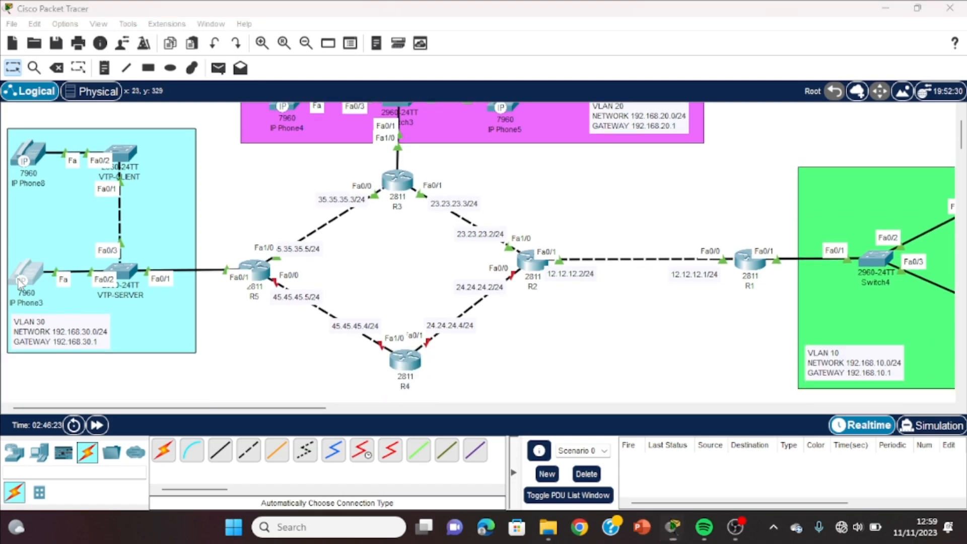
click(21, 277)
click(341, 48)
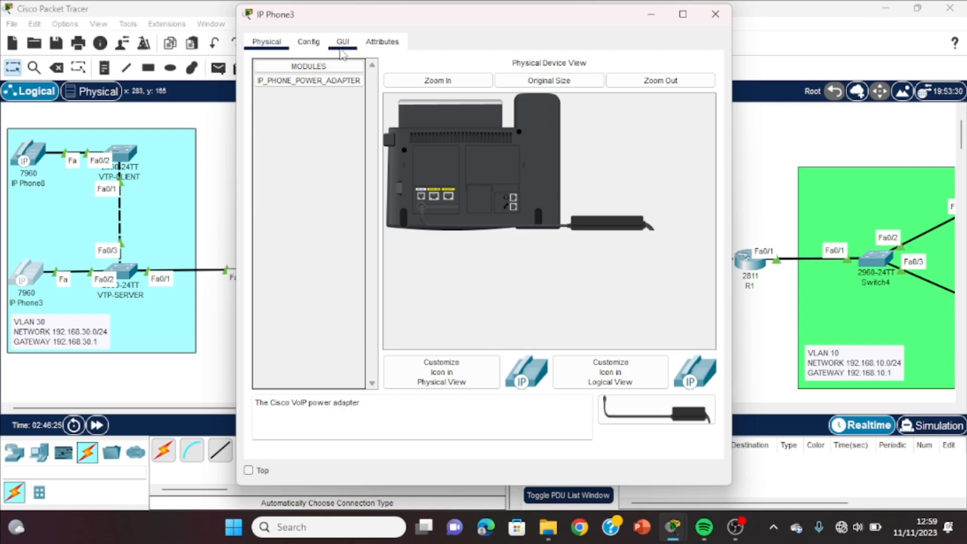
click(716, 14)
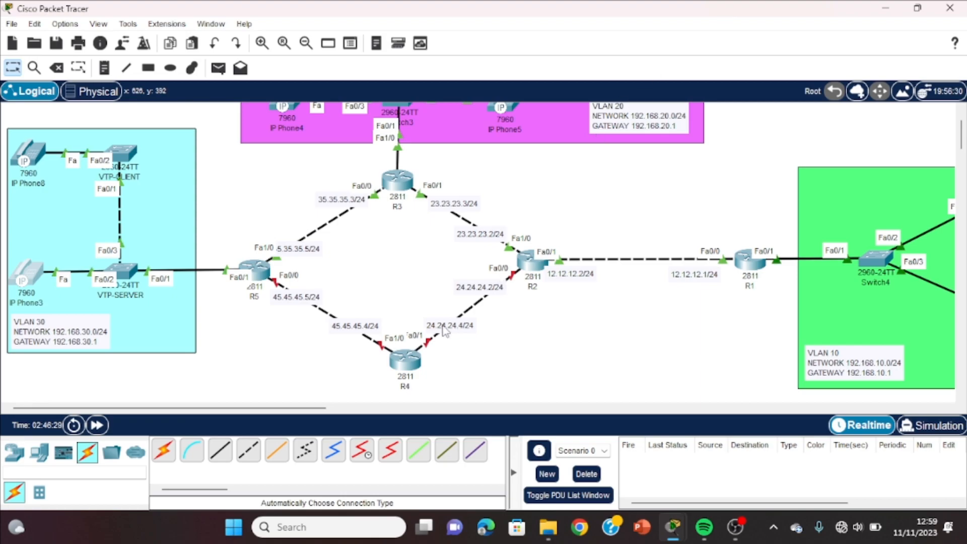
Step: Open R4's command line, decline the initial configuration dialog and enter global configuration mode
click(414, 357)
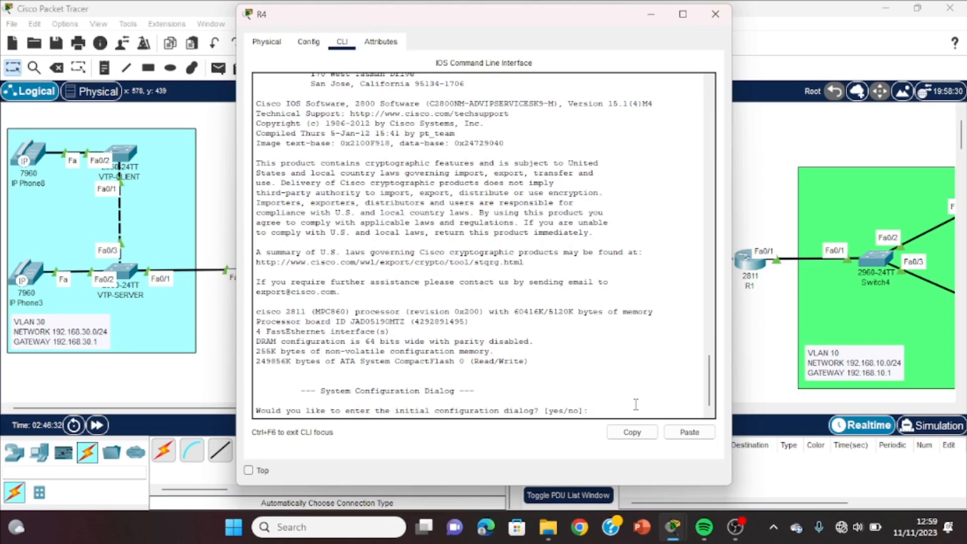
text(no)
key(Return)
key(Return)
text(er>e)
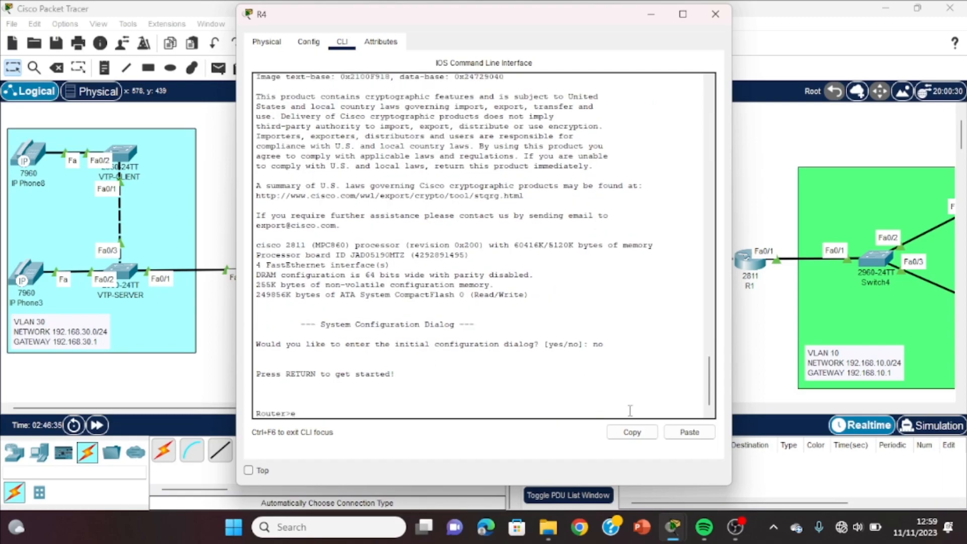
text(n)
key(Return)
text(c)
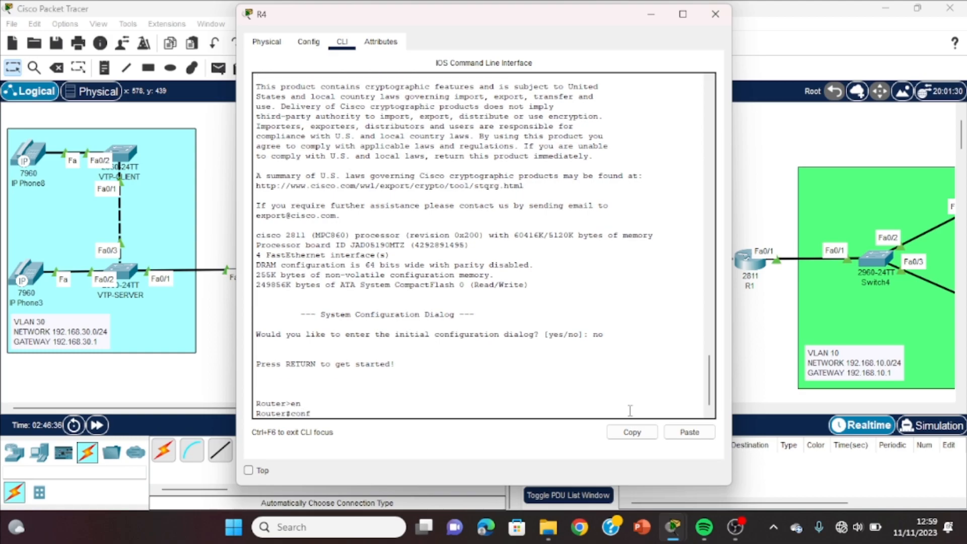
key(Return)
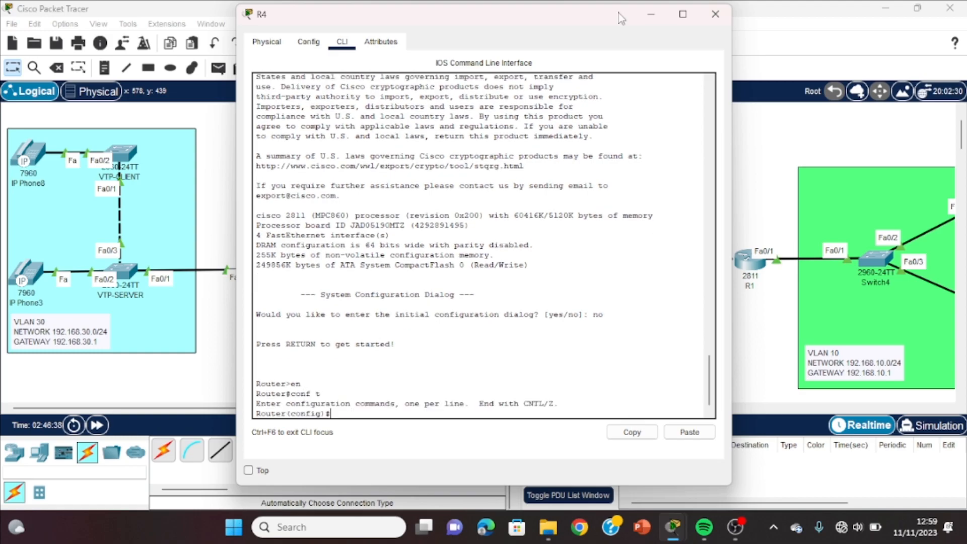
Step: Enter interface fa1/0 on R4 and enable it with no shutdown, keeping the topology's address labels in view
drag(615, 20, 883, 45)
text(in fal)
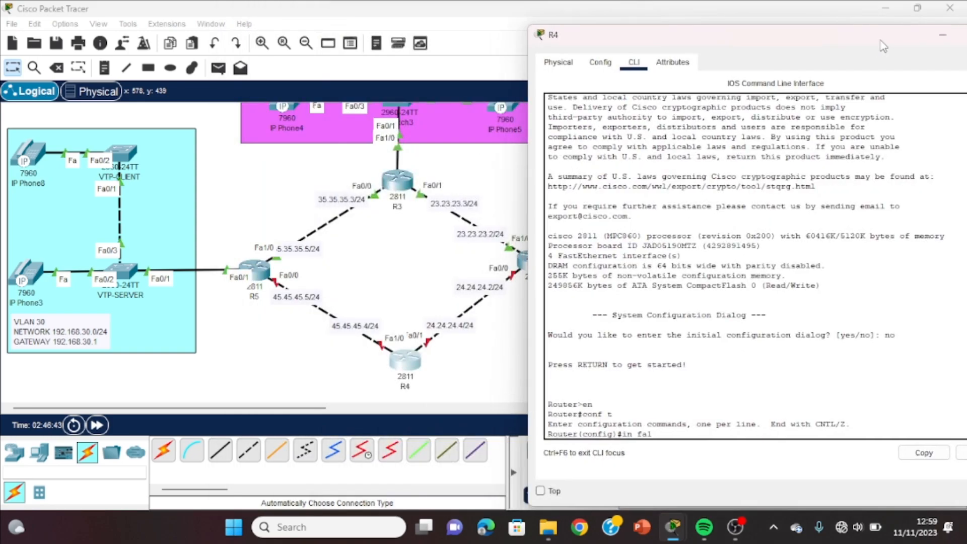
text( fa1/)
key(BackSpace)
key(BackSpace)
key(BackSpace)
text(fa1/0)
key(Return)
text(no sh)
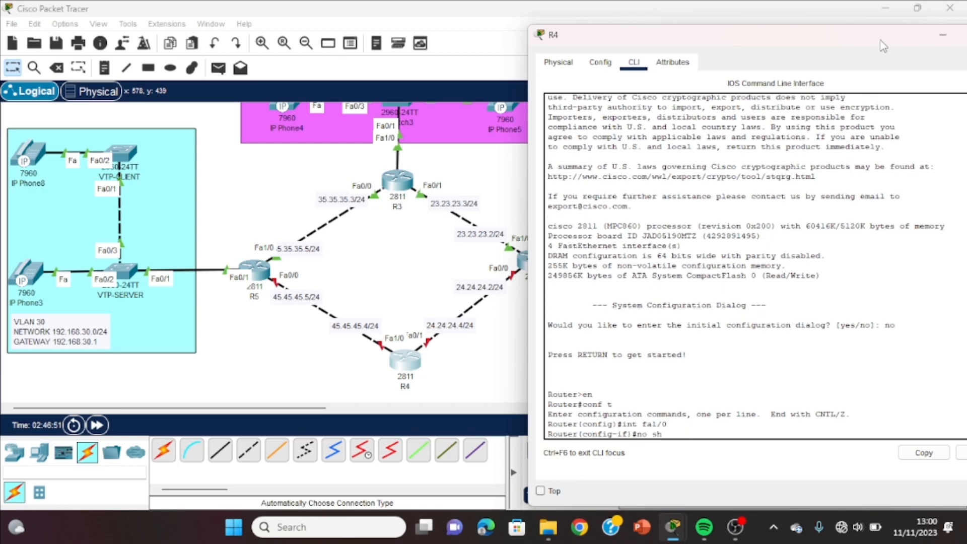
key(Return)
Step: Assign IP address 45.45.45.4 with mask 255.255.255.0 to R4's fa1/0 and exit interface configuration
text(ip add )
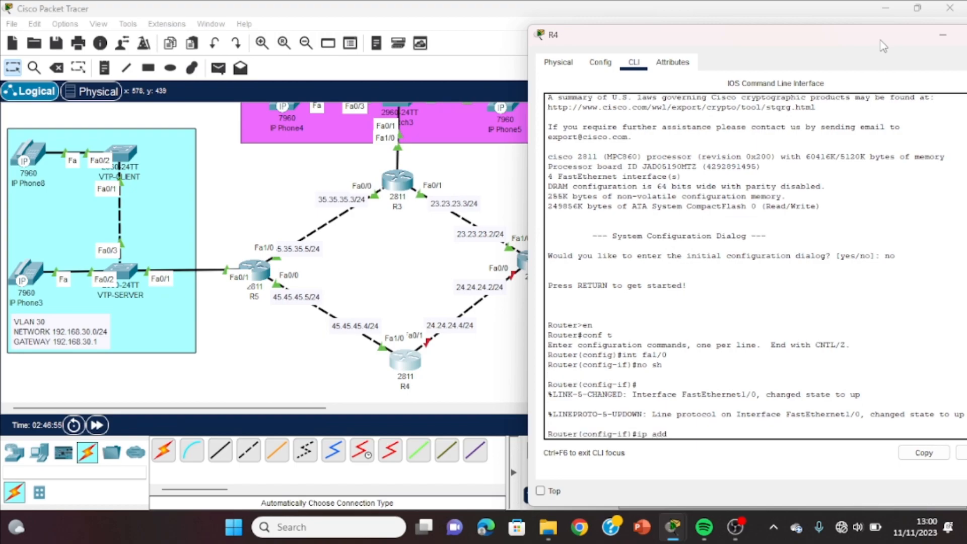
text(45.45.45.4 )
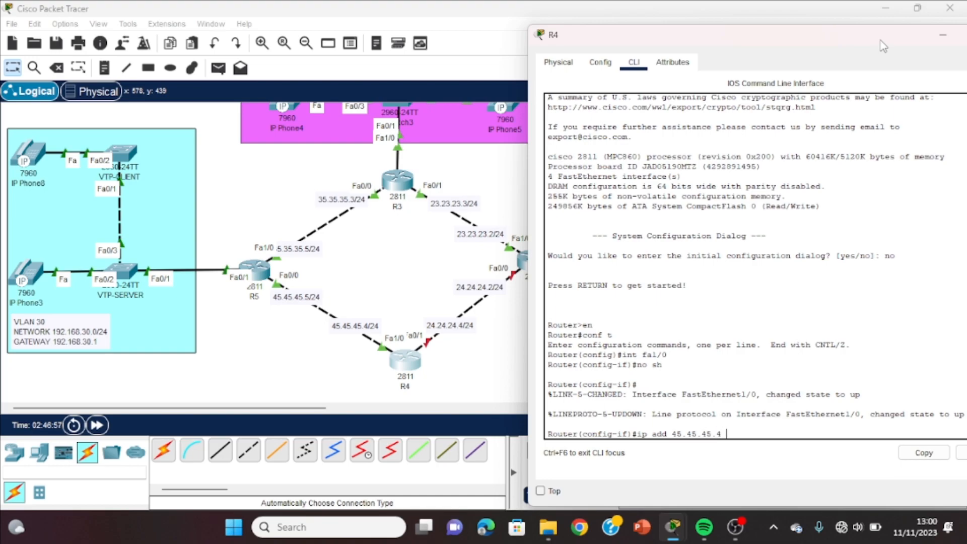
text(255.255.255.0)
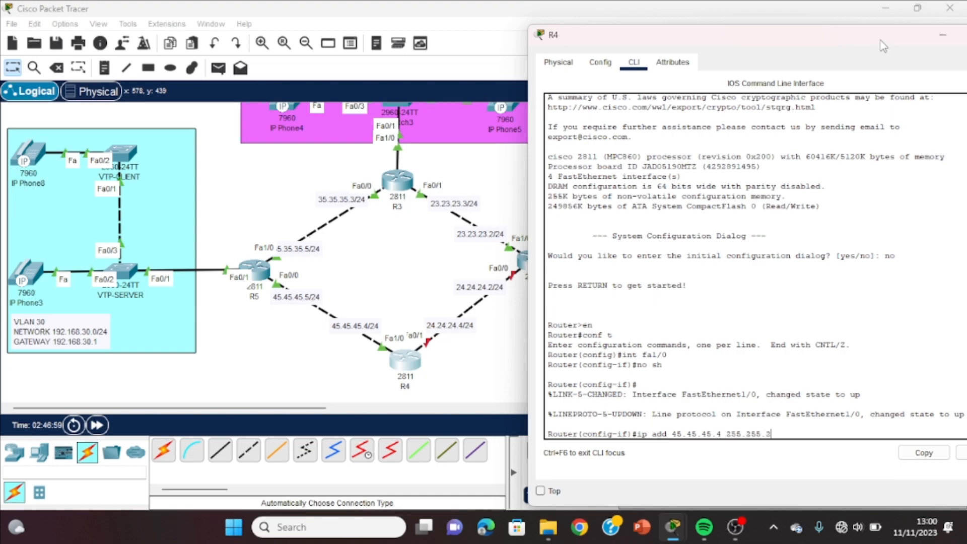
key(Return)
key(Return)
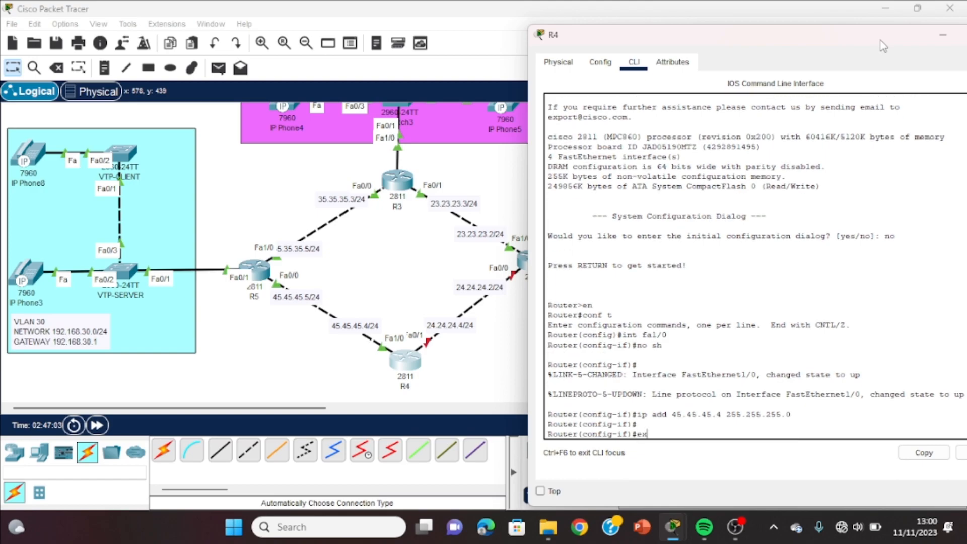
key(Return)
Step: Enter interface fa0/1 on R4 and enable it with no shutdown
text(int )
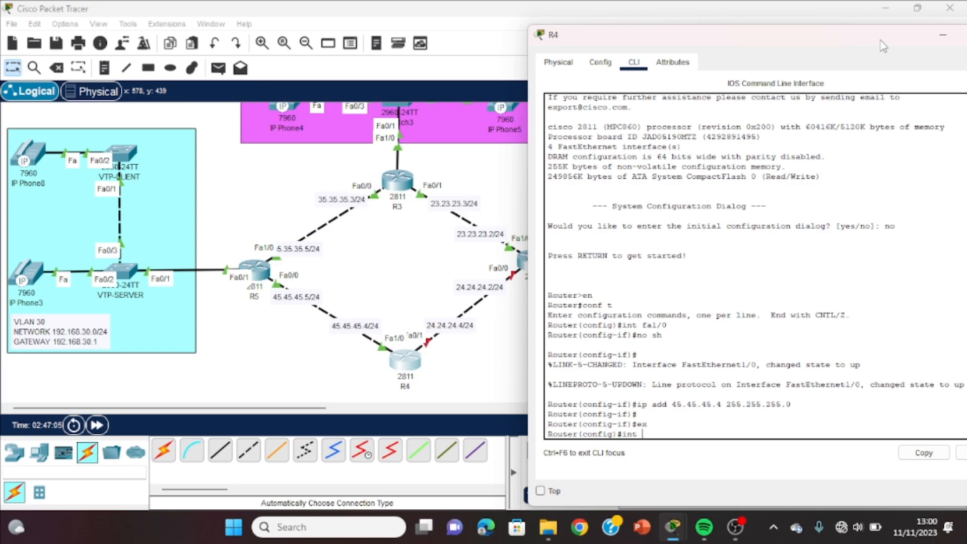
text(fa0/1)
key(Return)
text(no sh)
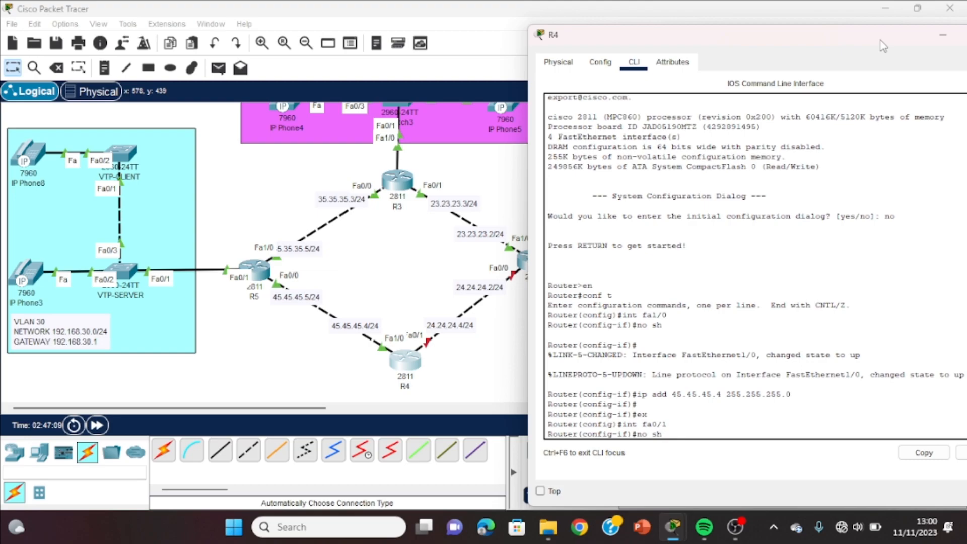
key(Return)
Step: Assign IP address 24.24.24.4 with mask 255.255.255.0 to R4's fa0/1 and return to the topology
text(ip add)
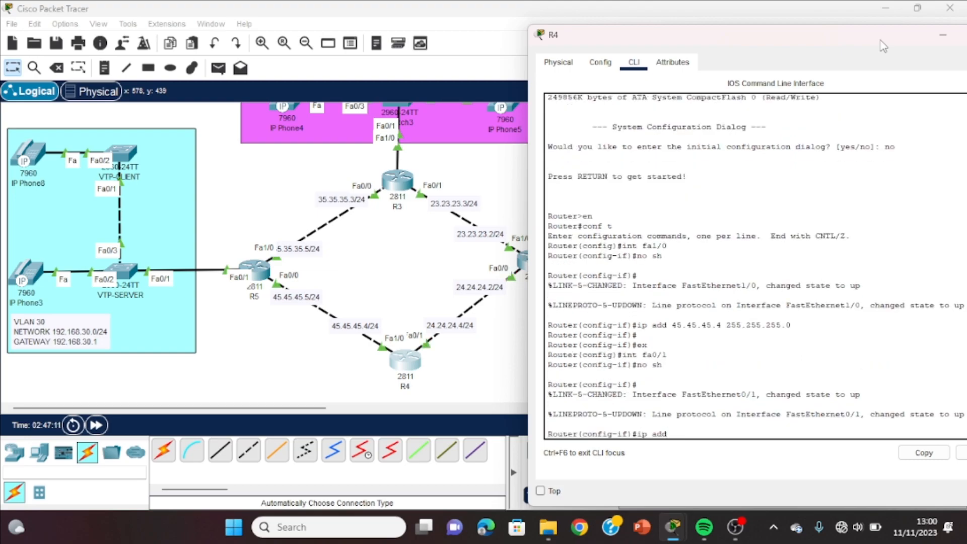
text( 24.24.24.4 )
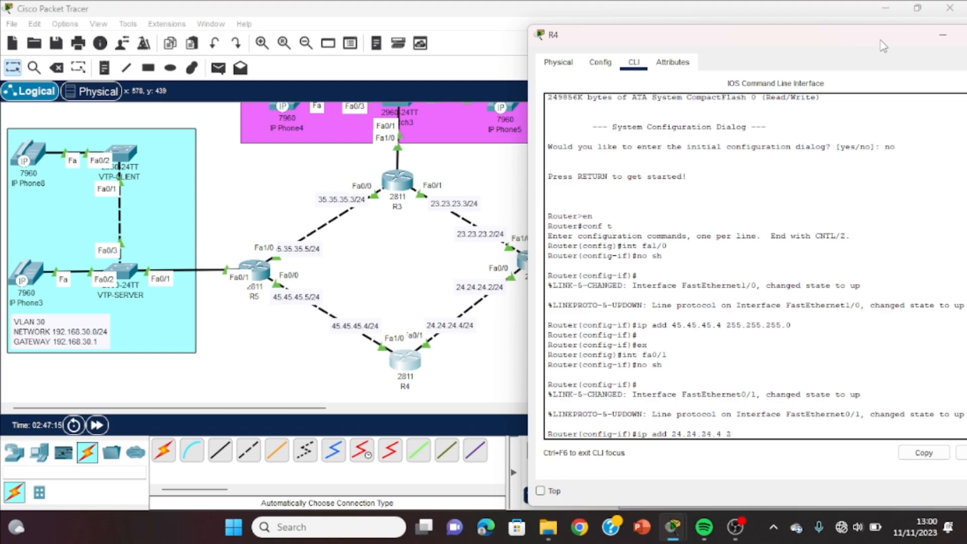
text(255.255.255.0)
key(Return)
key(Return)
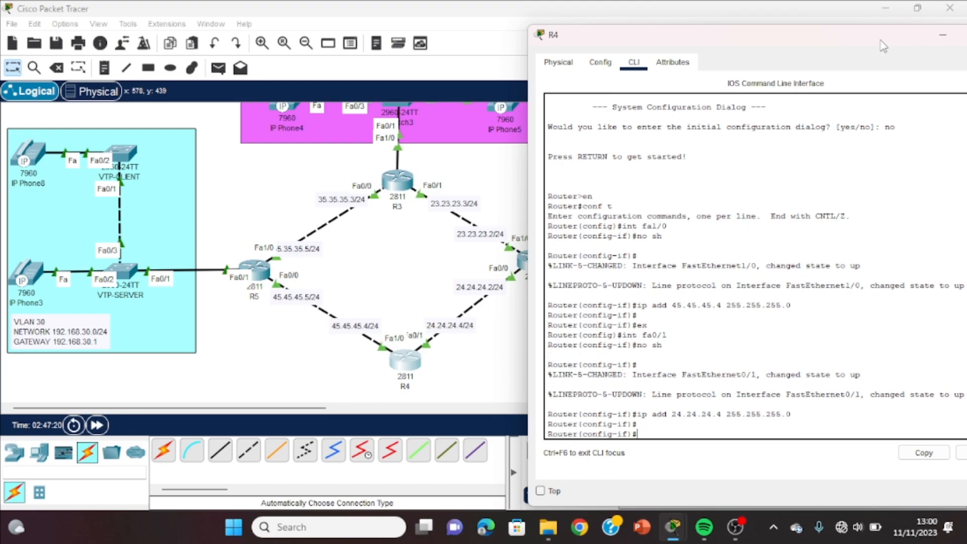
click(479, 175)
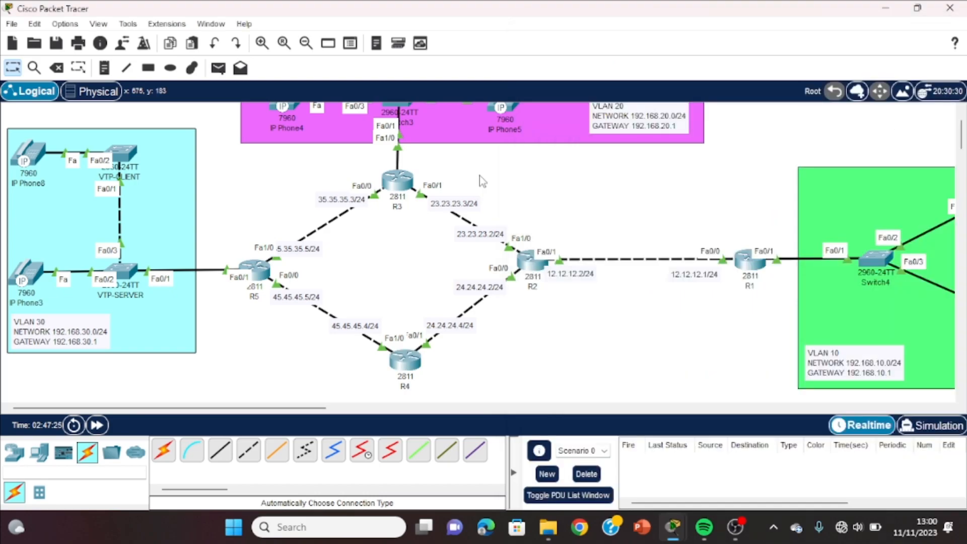
Step: Open router R1's command line and enter global configuration mode
click(748, 275)
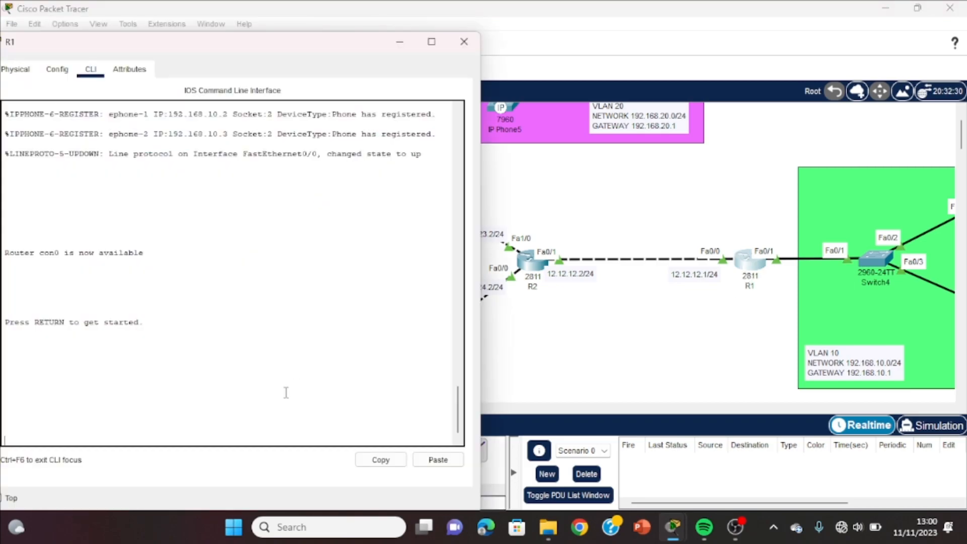
key(Return)
key(Return)
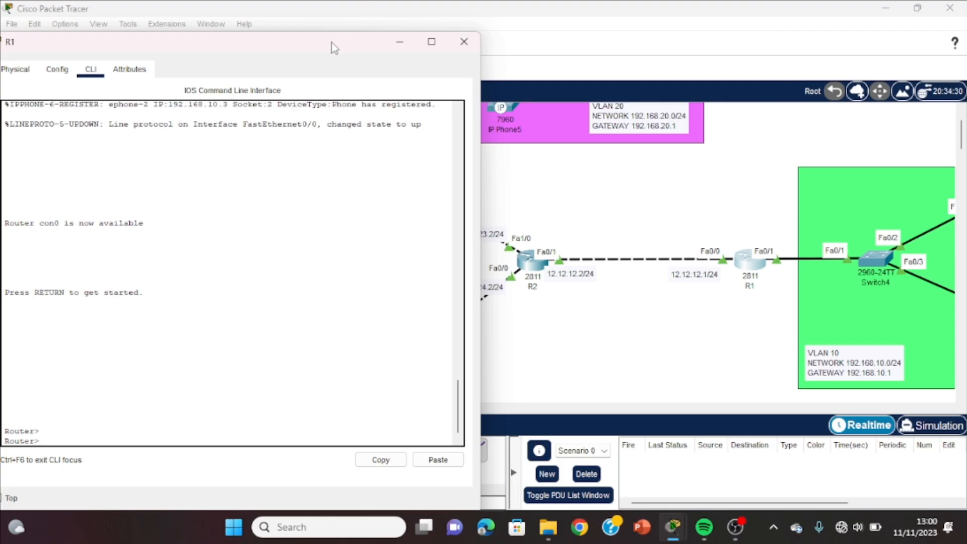
drag(331, 43, 411, 43)
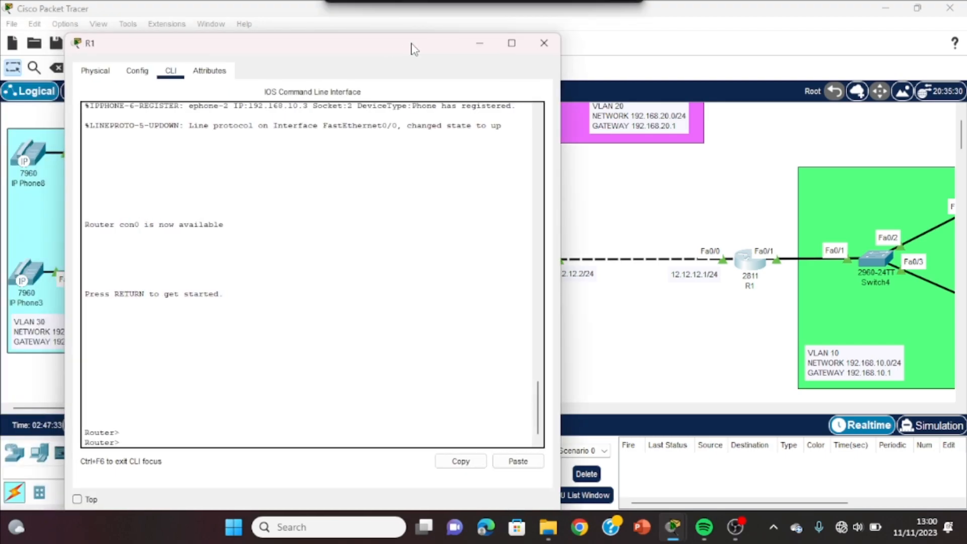
text(en)
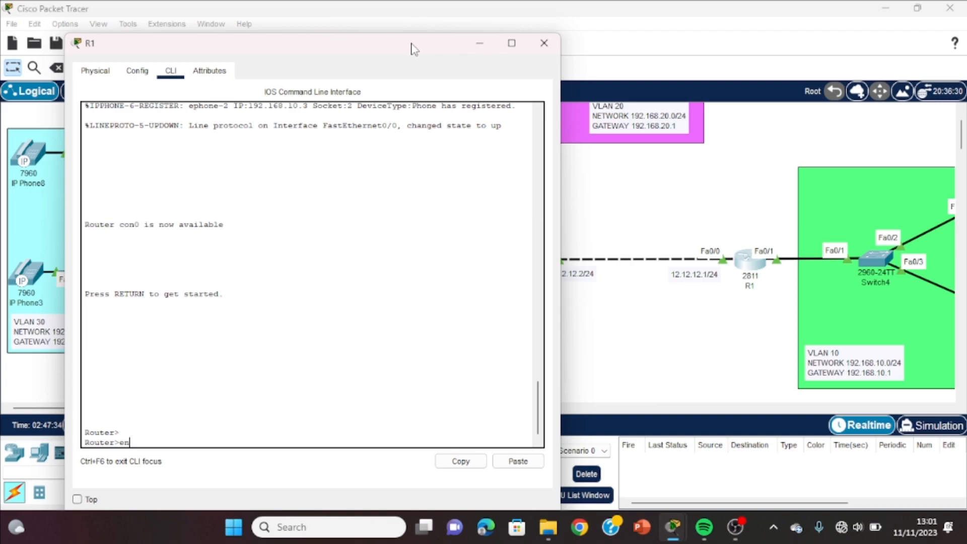
key(Return)
text(conf t)
key(Return)
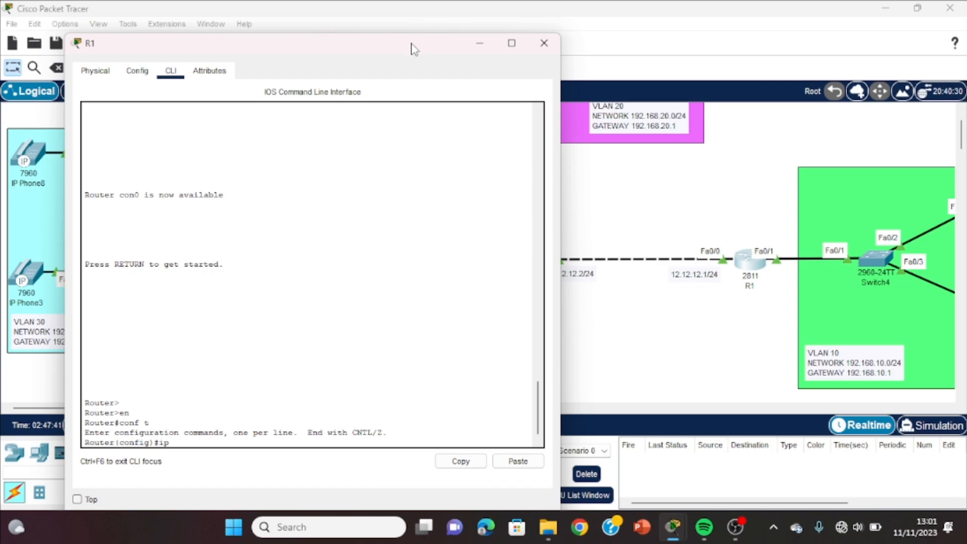
Step: Add a default route 0.0.0.0 0.0.0.0 through next hop 12.12.12.2 on R1 and return to the topology
text(ip route 0.0.0.0 0)
text(.0.0.0 12.12.12.)
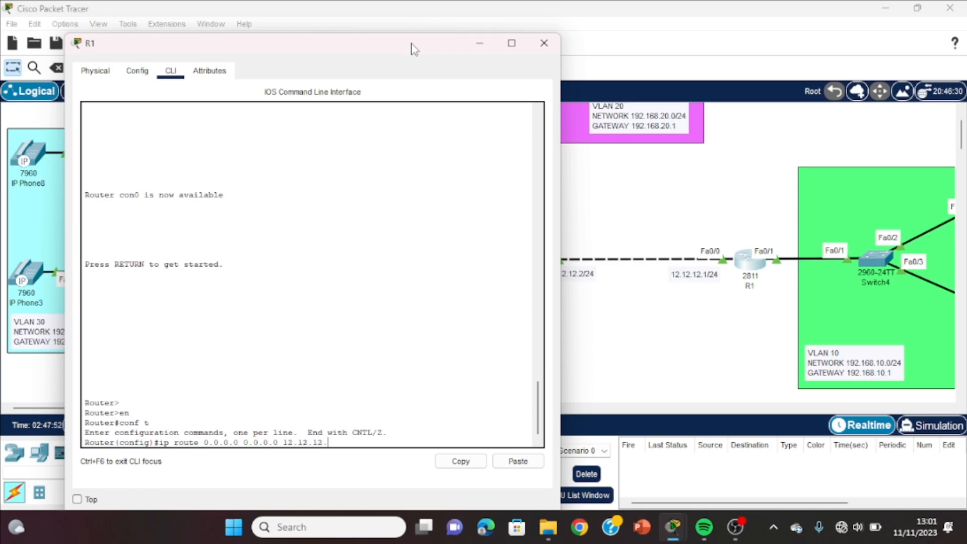
text(2)
key(Return)
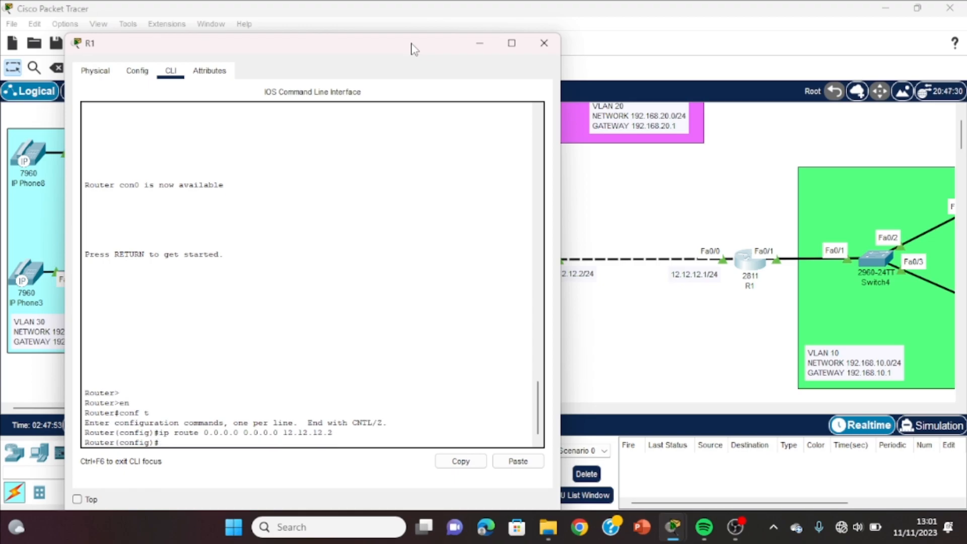
click(656, 196)
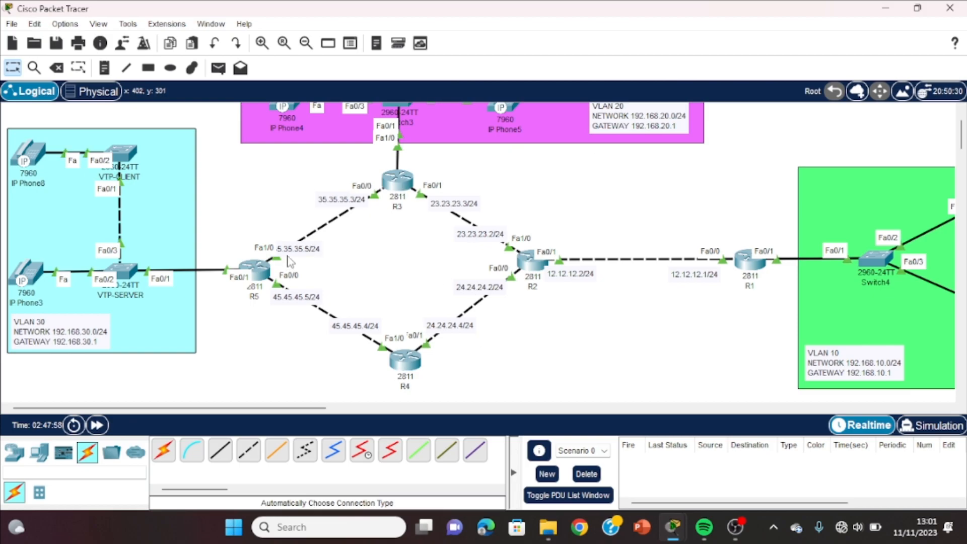
Step: Start EIGRP process 90 on R1 and disable automatic summarization
click(746, 267)
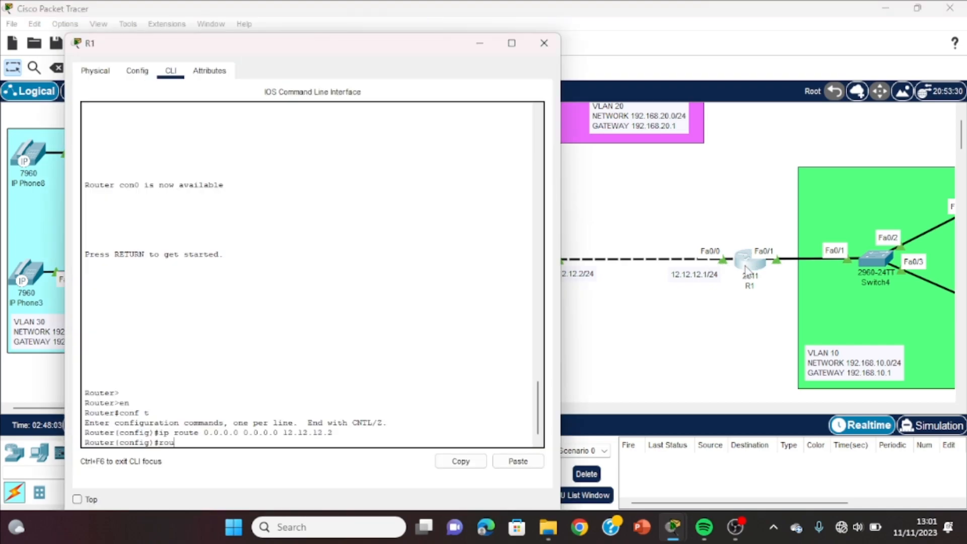
key(Tab)
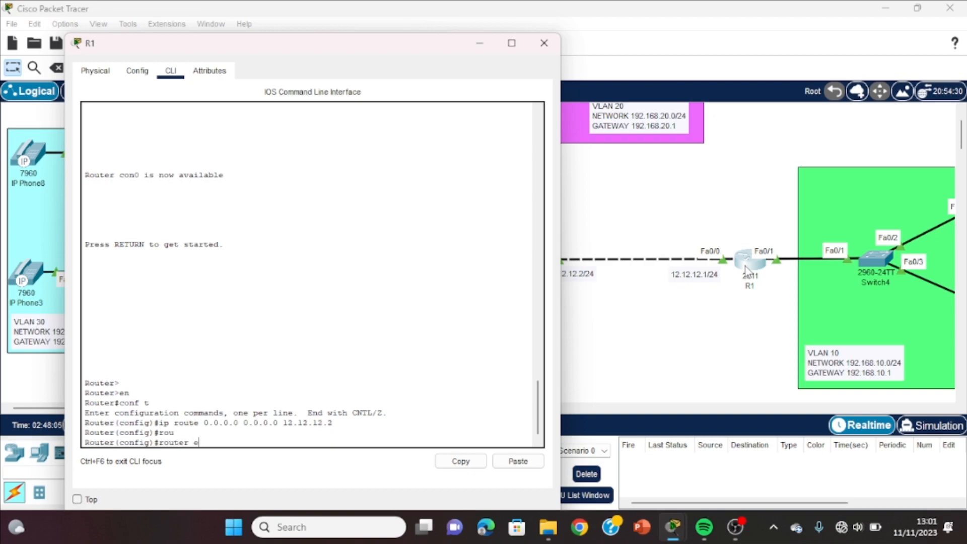
text(e)
key(Tab)
text(9)
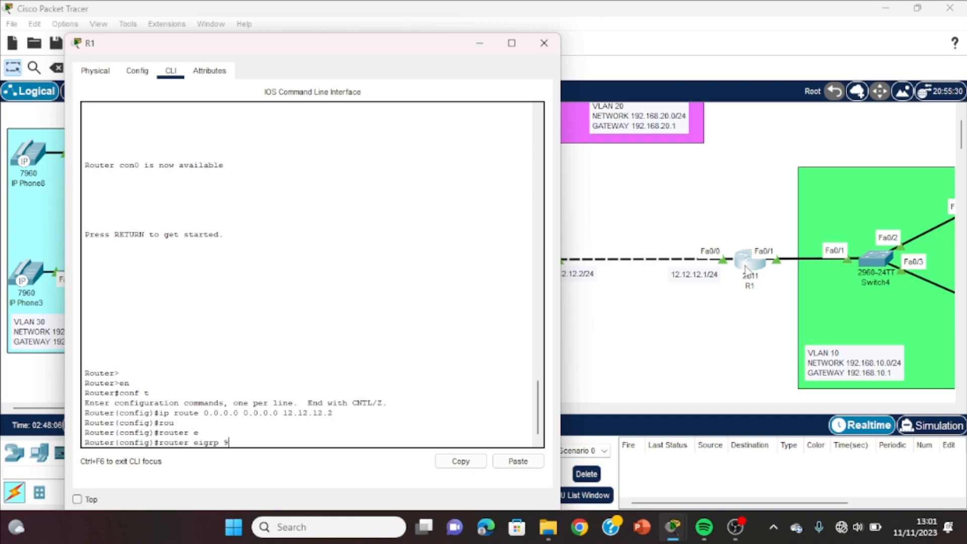
text(0)
key(Return)
text(n)
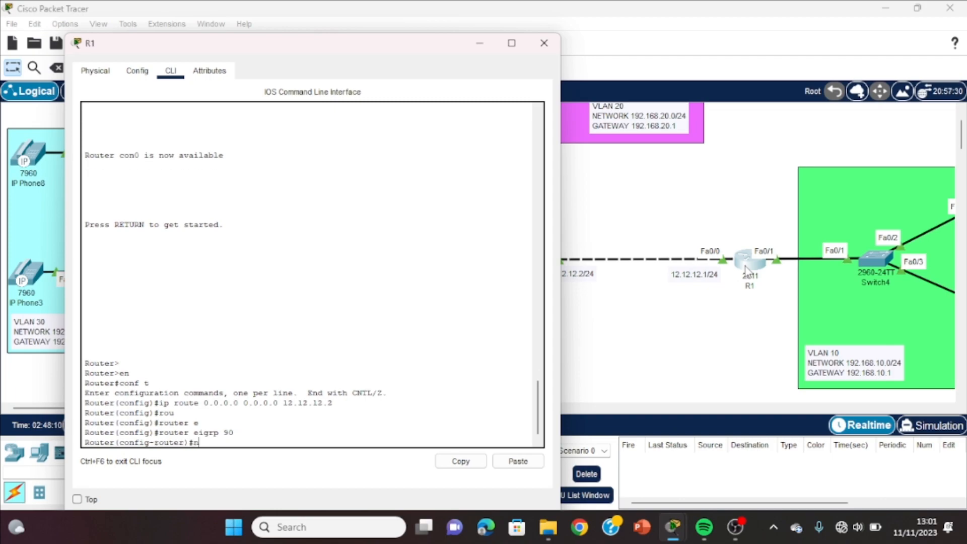
text(o auto)
key(Tab)
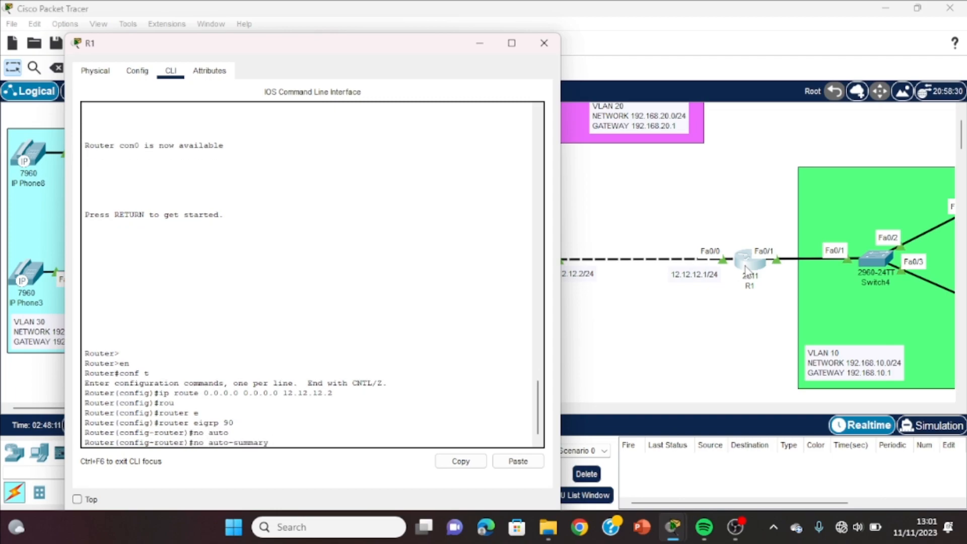
key(Return)
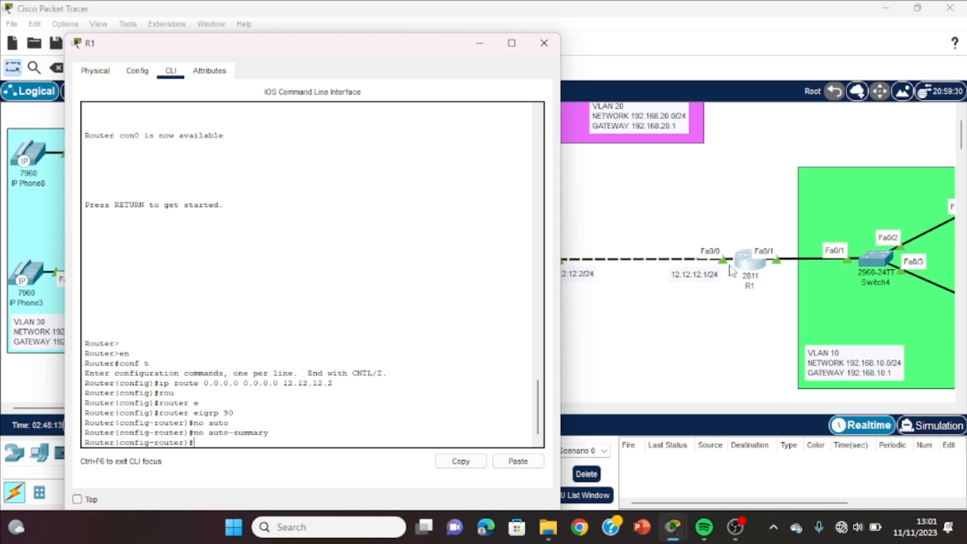
Step: Advertise network 12.12.12.0 with wildcard mask 0.0.0.255 in R1's EIGRP 90 and close the router window
drag(233, 410, 160, 416)
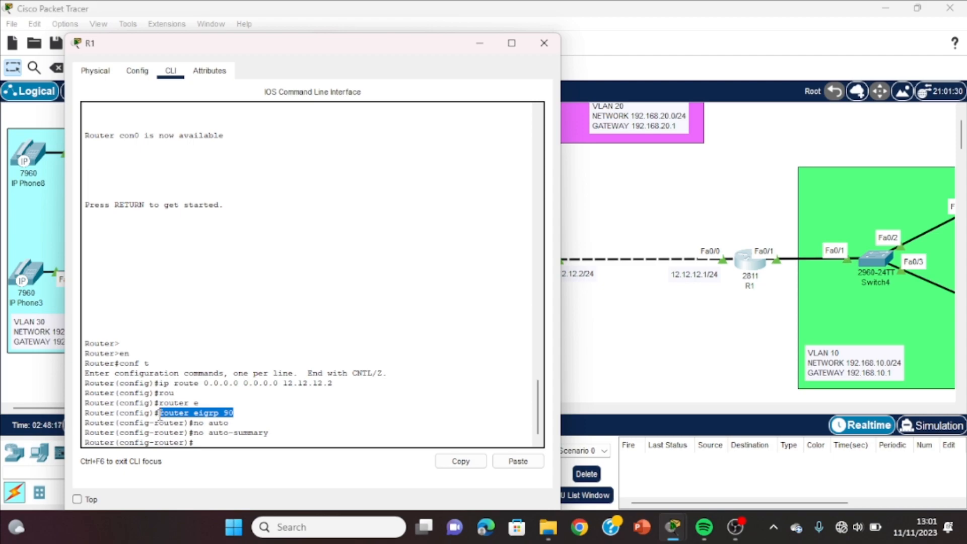
click(203, 443)
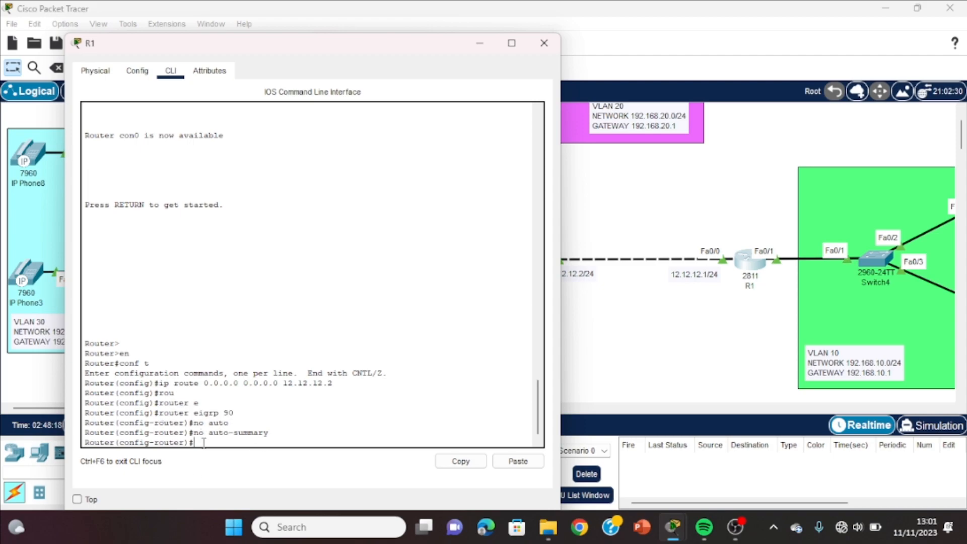
text(net 12.12.12.0 0.0.0.255)
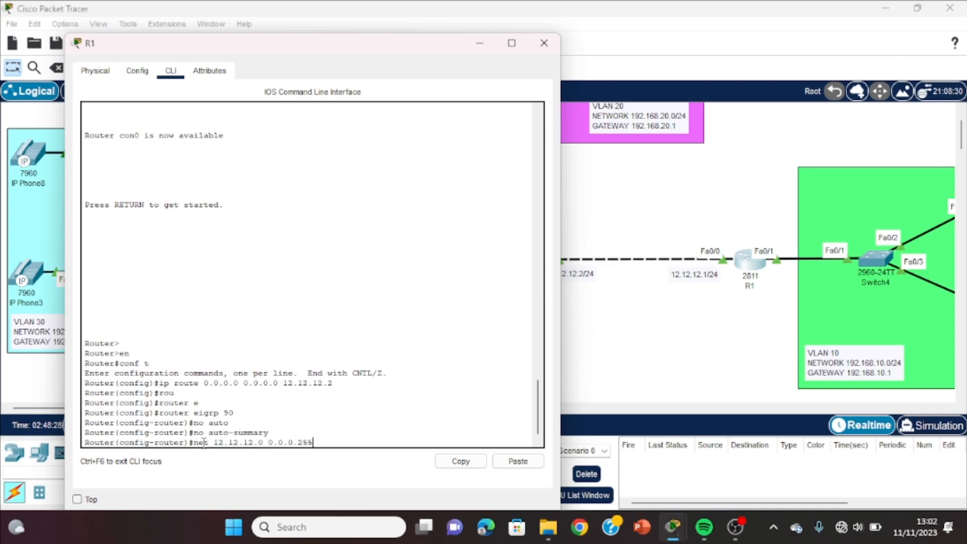
key(Return)
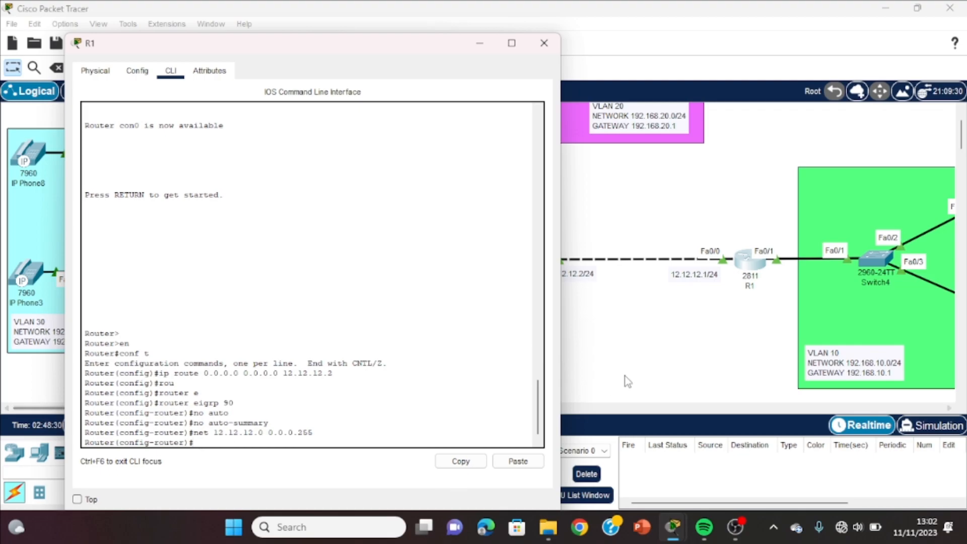
key(alt+F4)
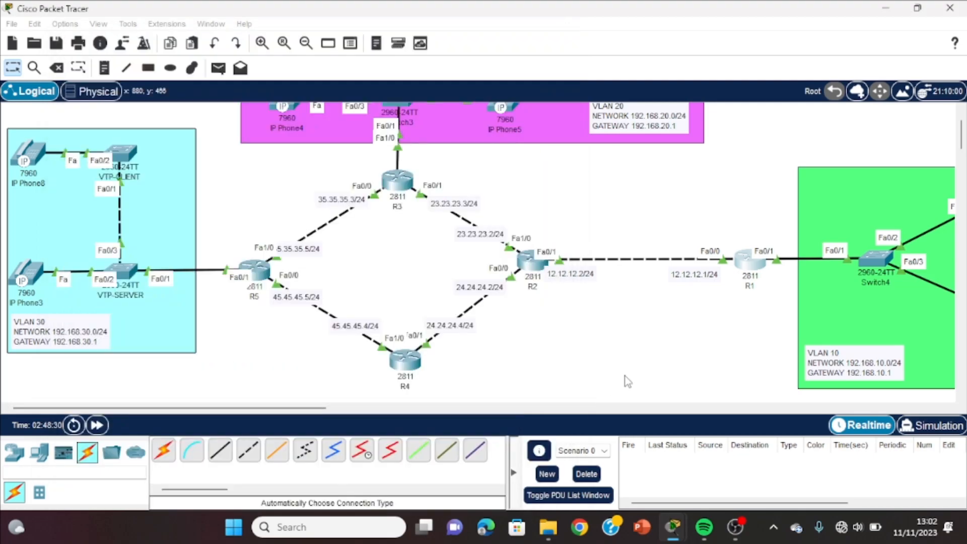
Step: Open router R2's command line and enter global configuration mode
click(532, 271)
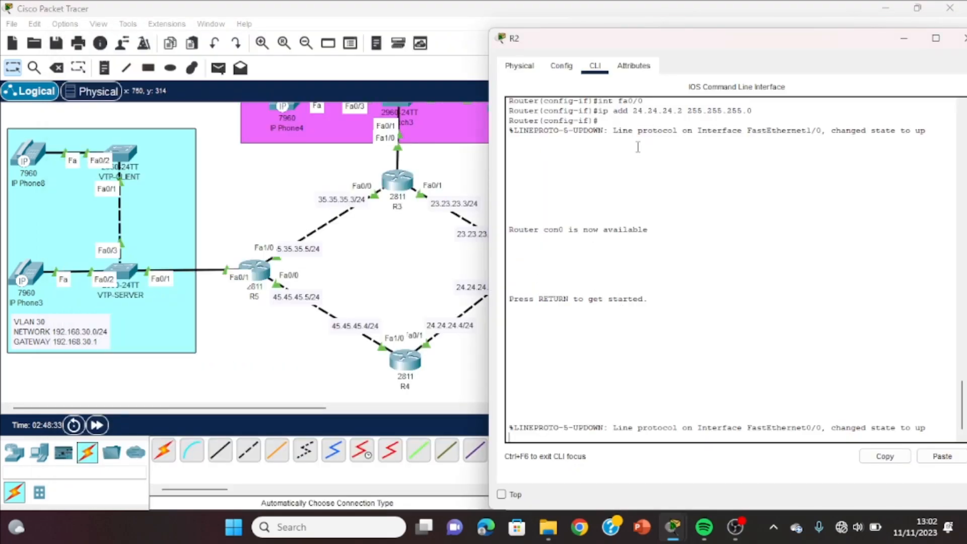
drag(675, 44, 796, 46)
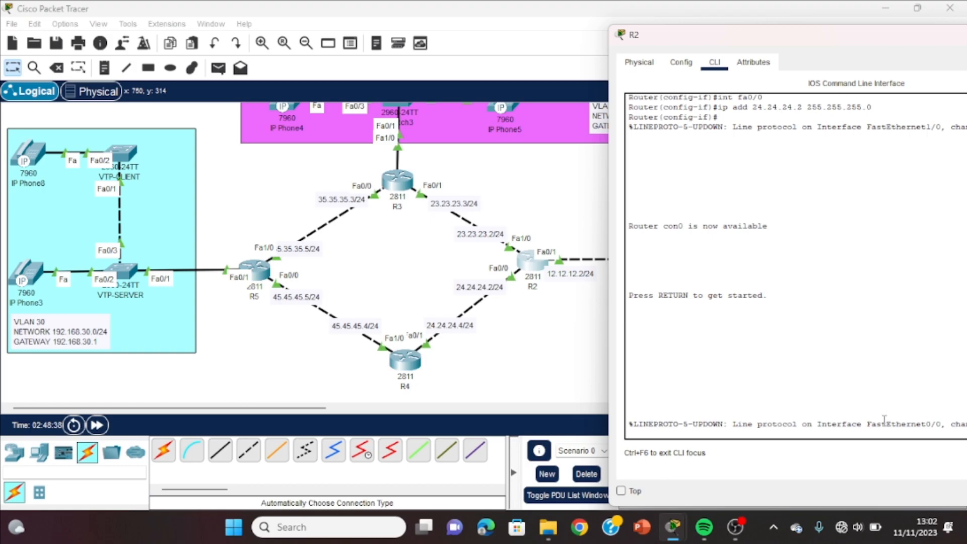
key(Return)
key(Return)
text(en)
key(Return)
text(conf t)
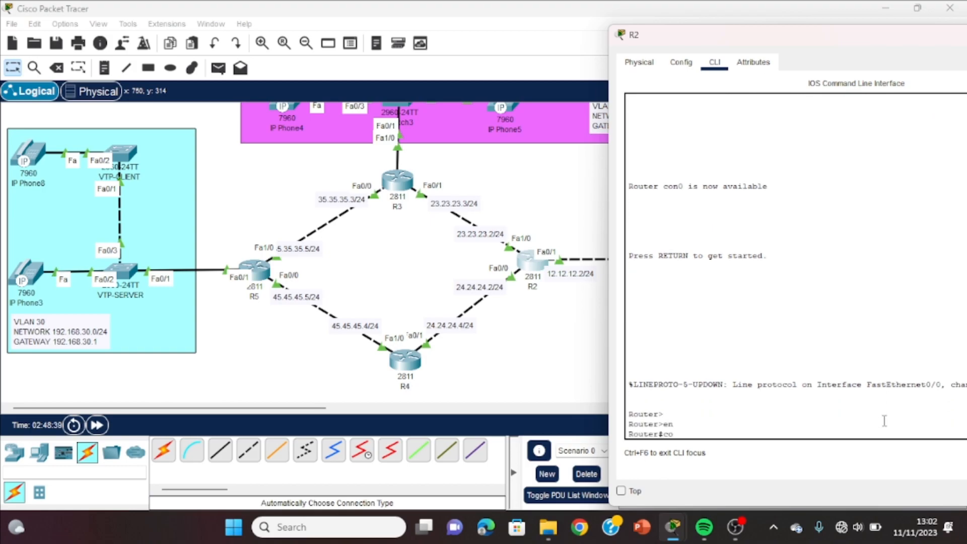
key(Return)
key(Return)
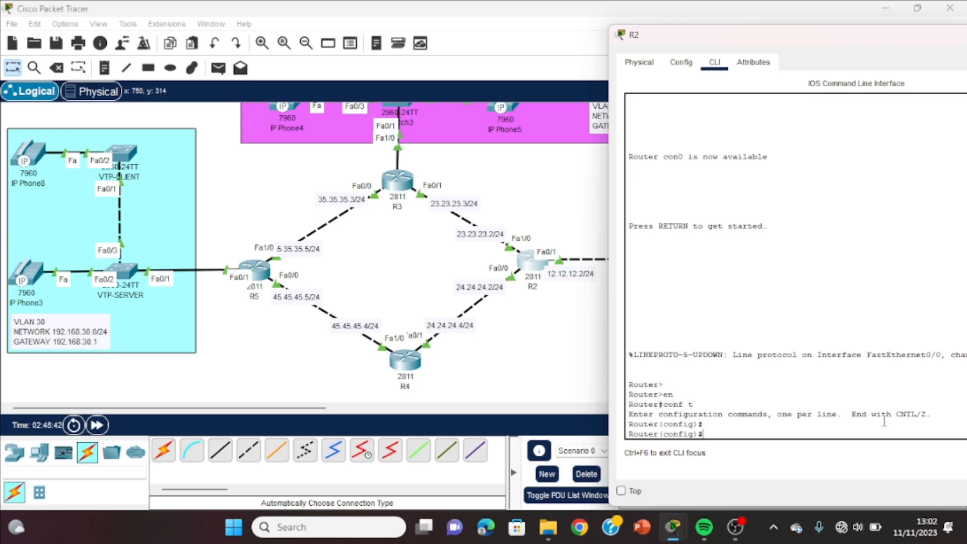
Step: Start EIGRP process 90 on R2
text(route)
key(Tab)
text(r )
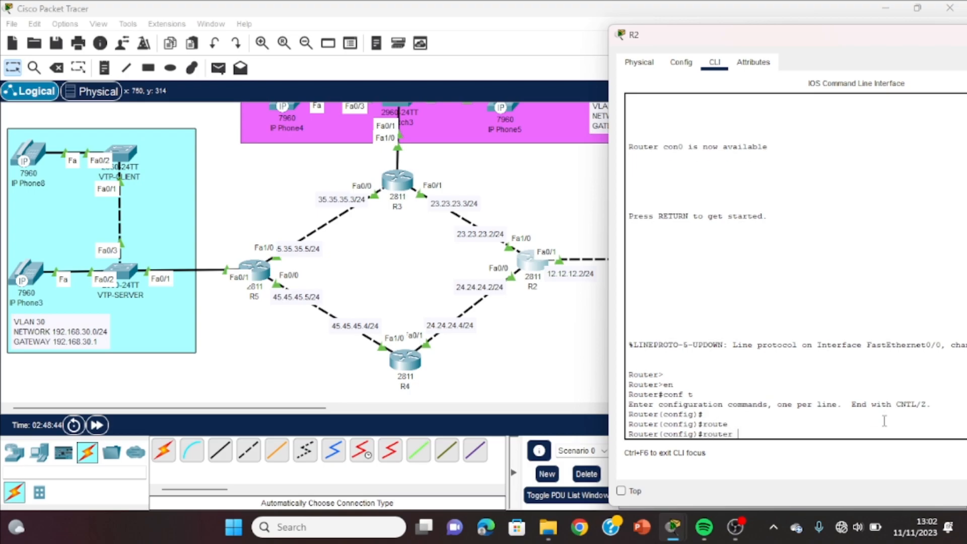
text(e)
key(Tab)
text(9)
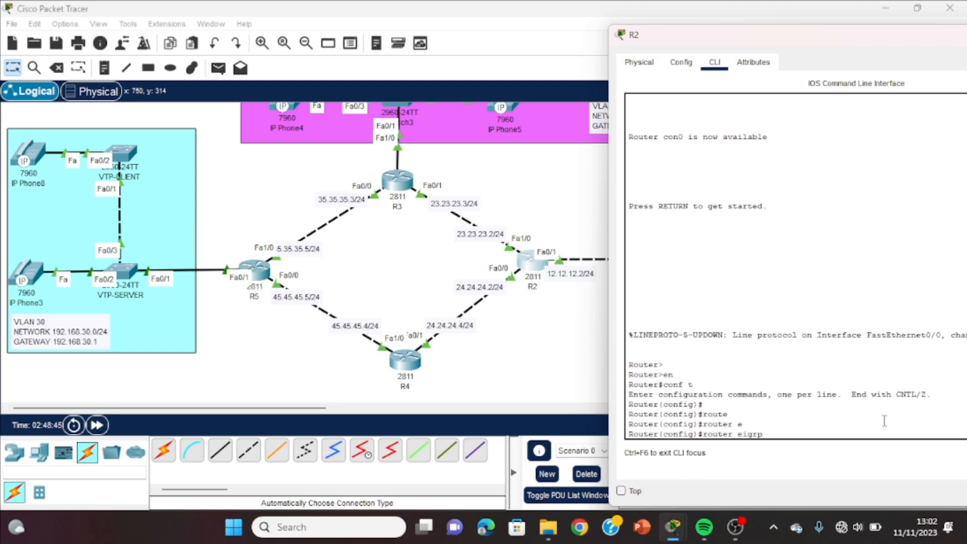
text(0)
key(Return)
Step: Disable automatic summarization in R2's EIGRP 90 process
text(nno)
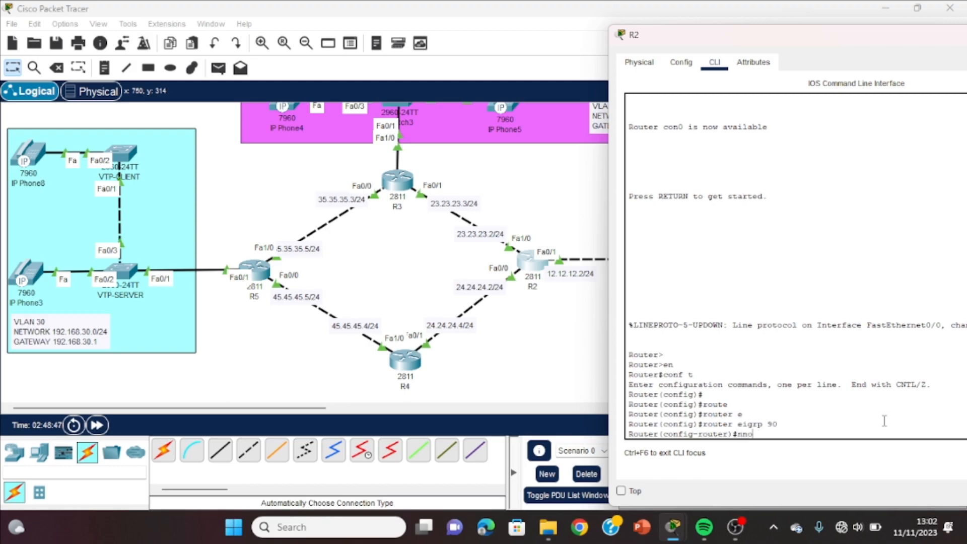
key(BackSpace)
key(BackSpace)
text(outer(config-router)#no a)
key(Tab)
text(au)
key(Tab)
key(Return)
Step: Advertise networks 12.12.12.0, 23.23.23.0 and 24.24.24.0 with wildcard mask 0.0.0.255 in R2's EIGRP 90 and close the router window
text(net 12.12.12.0 0.0.0.255)
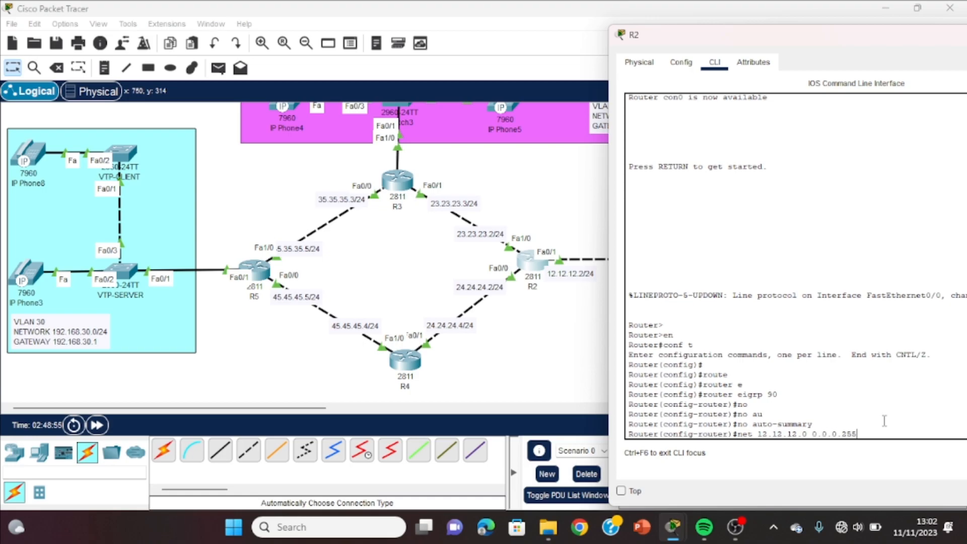
key(Return)
text(net)
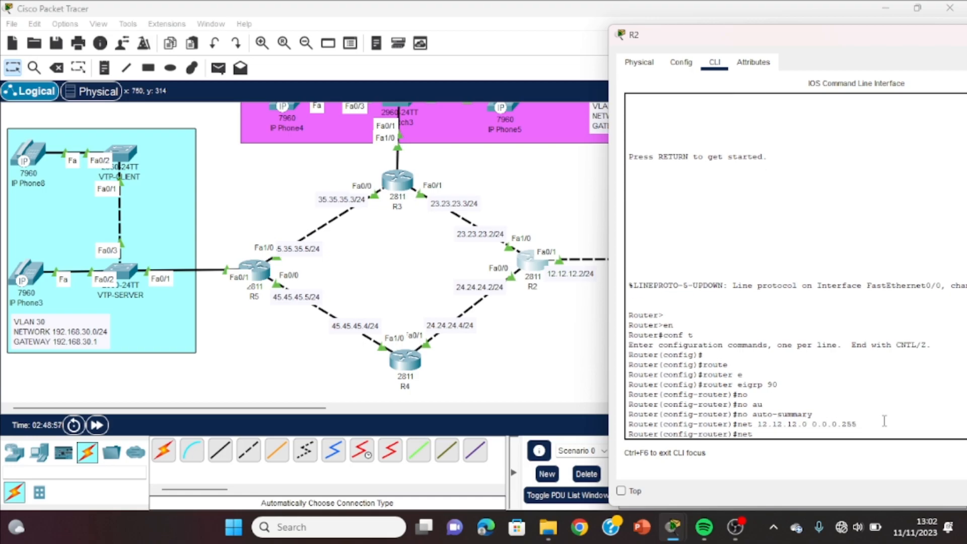
text( 23.23.23.0 0.0.0.255)
key(Return)
text(net 24.24.24.0)
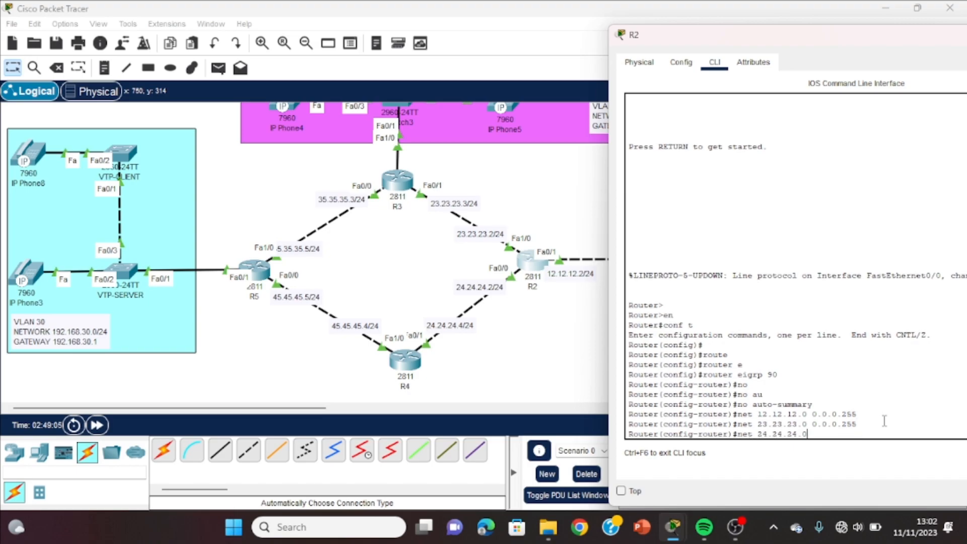
text( 0.0.0.255)
key(Return)
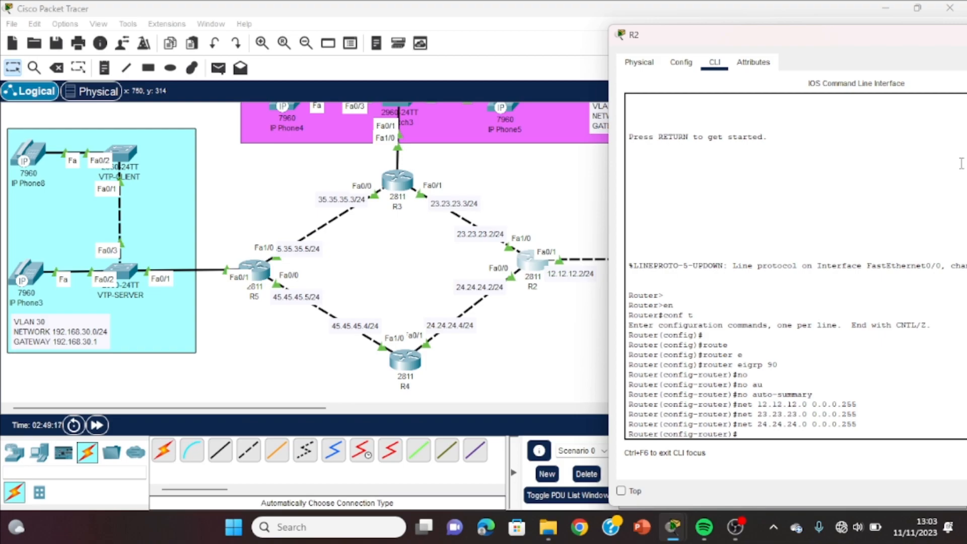
drag(802, 41, 663, 58)
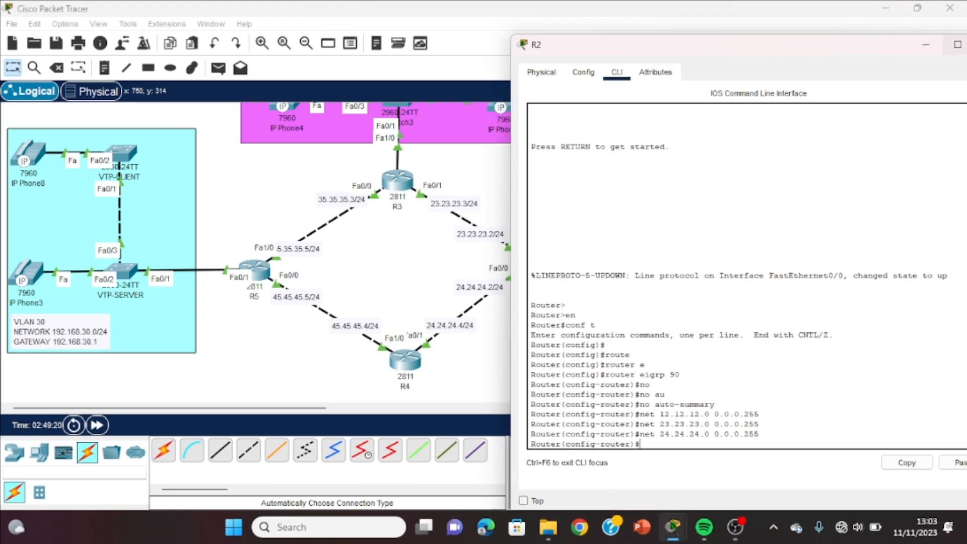
drag(825, 48, 710, 65)
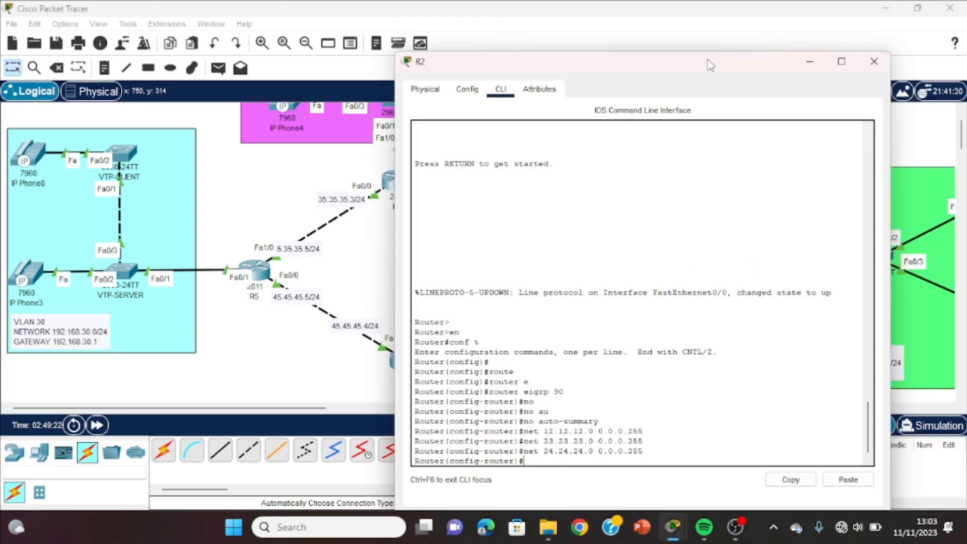
click(872, 62)
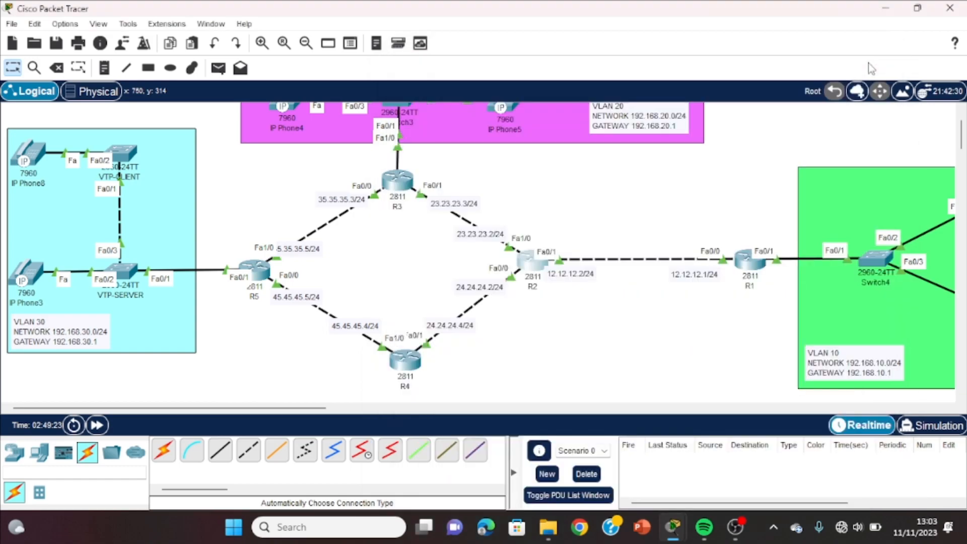
Step: Open router R3's command line and enter global configuration mode
click(395, 183)
key(Return)
key(Return)
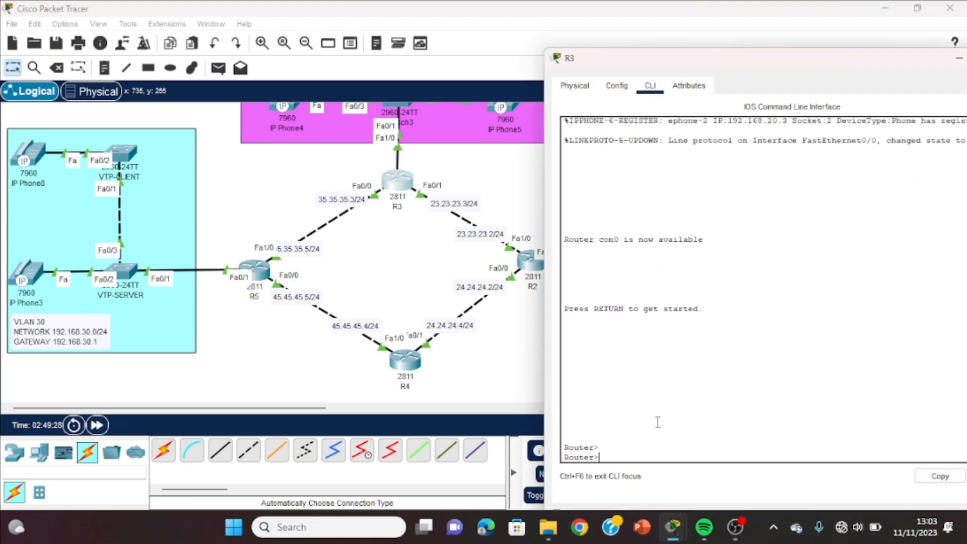
text(en)
key(Return)
text(conf)
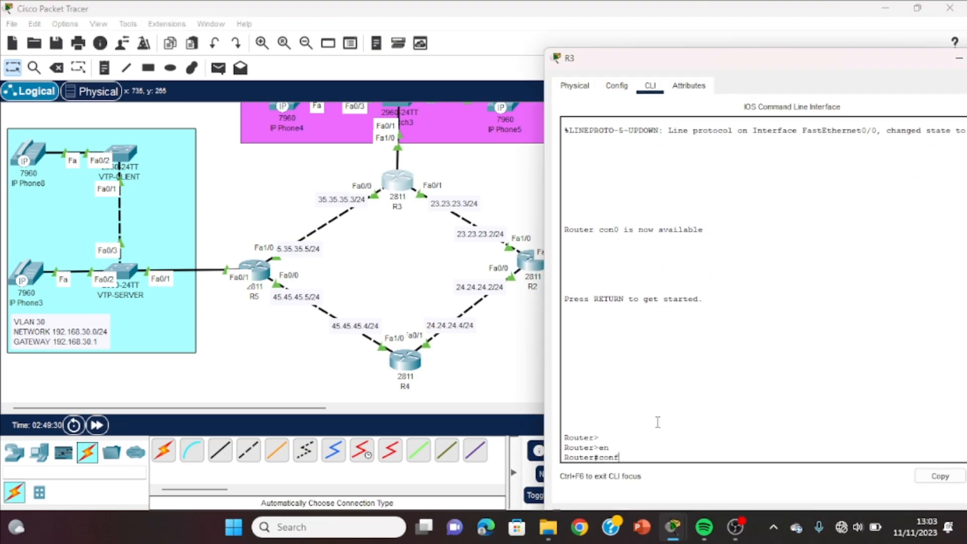
text( t)
key(Return)
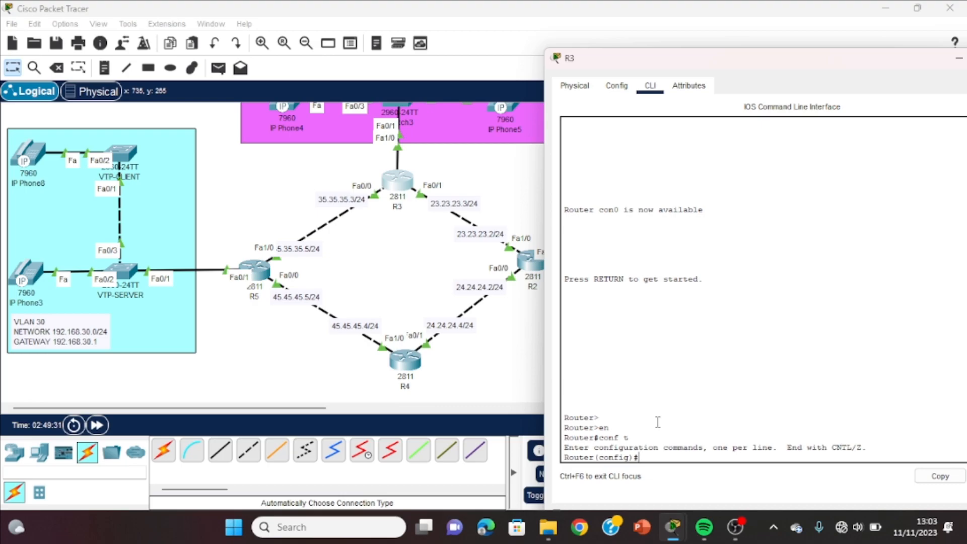
Step: Start EIGRP process 90 on R3
text(router)
key(Tab)
text(ee)
key(Tab)
key(BackSpace)
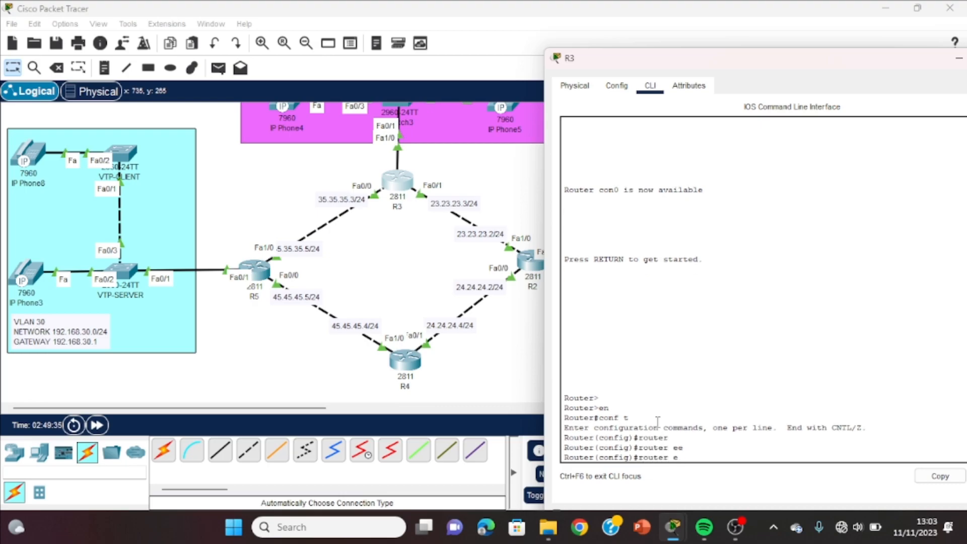
key(Tab)
text(90)
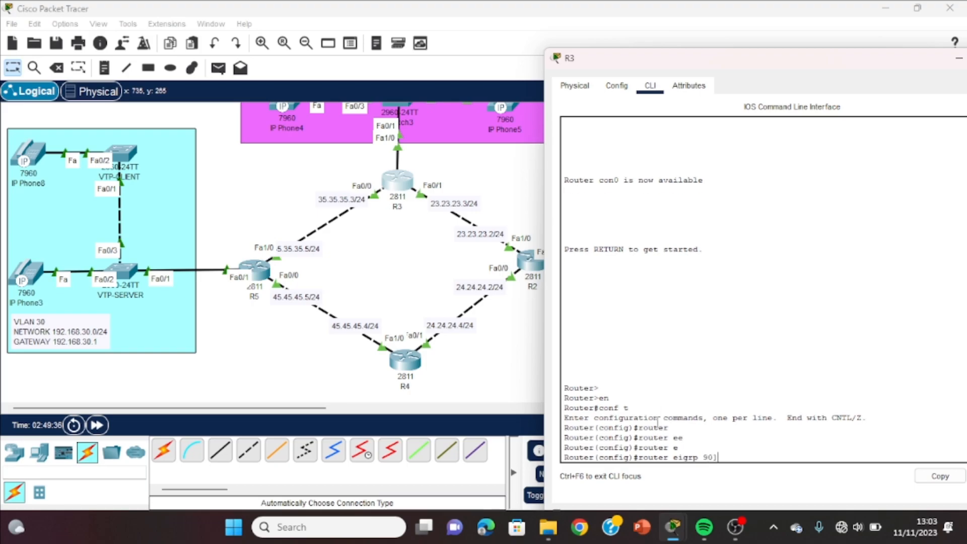
key(Return)
Step: Disable automatic summarization in R3's EIGRP 90 process
text(nfig-router)#nouter)#no)
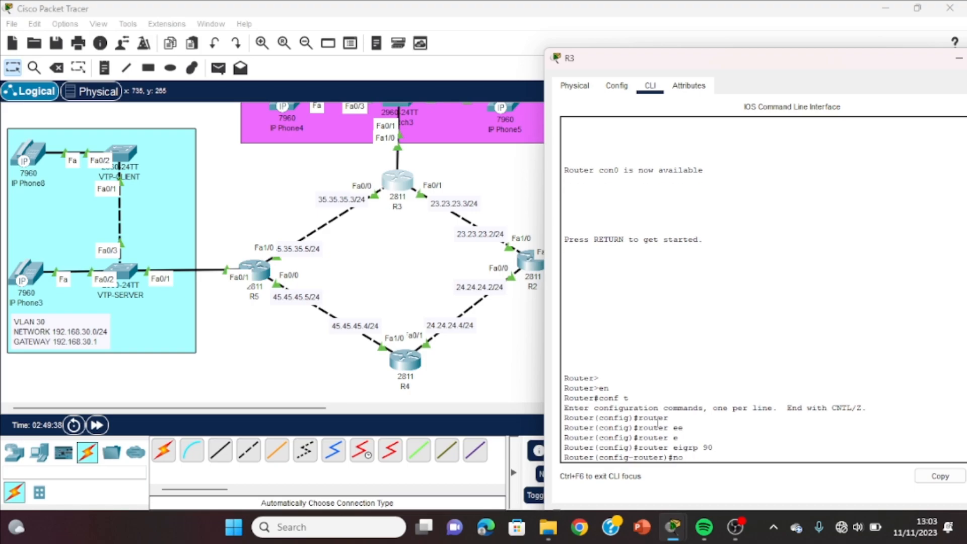
text( au)
key(Tab)
key(Return)
Step: Advertise the VLAN 20 network 192.168.20.0 with wildcard mask 0.0.0.255 in R3's EIGRP 90
text(net 1)
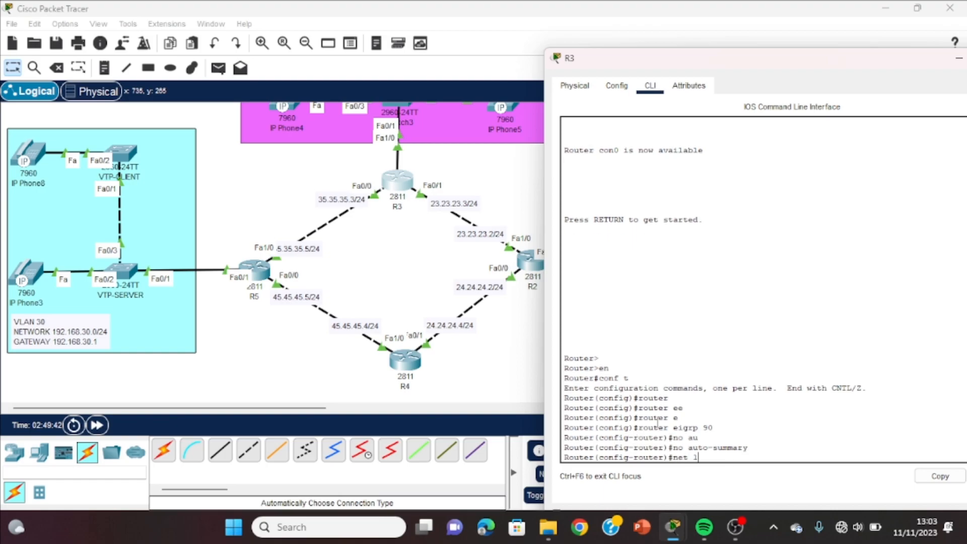
key(BackSpace)
key(Tab)
text(192)
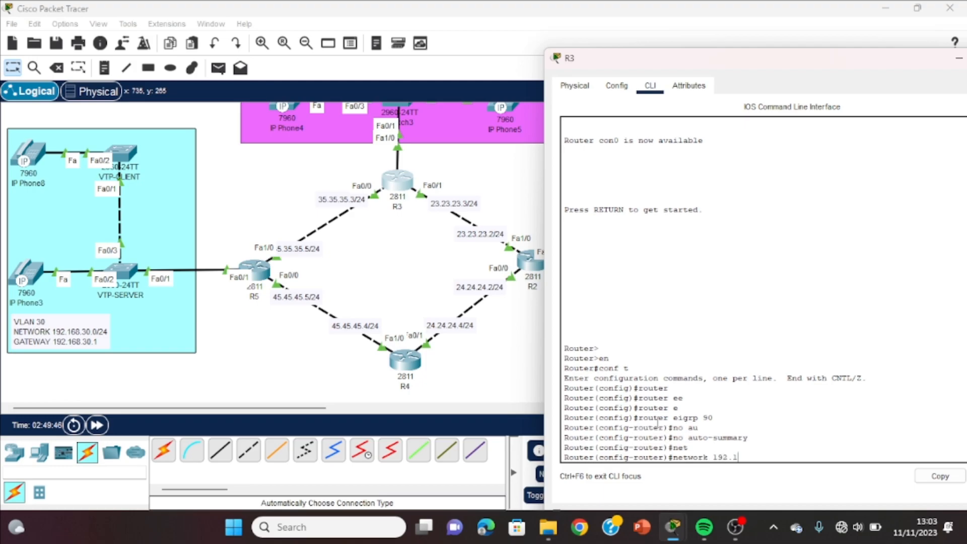
text(.168.20.0 0.0.0.255)
key(Return)
Step: Advertise networks 23.23.23.0 and 35.35.35.0 with wildcard mask 0.0.0.255 in R3's EIGRP 90 and close the router window
text(net)
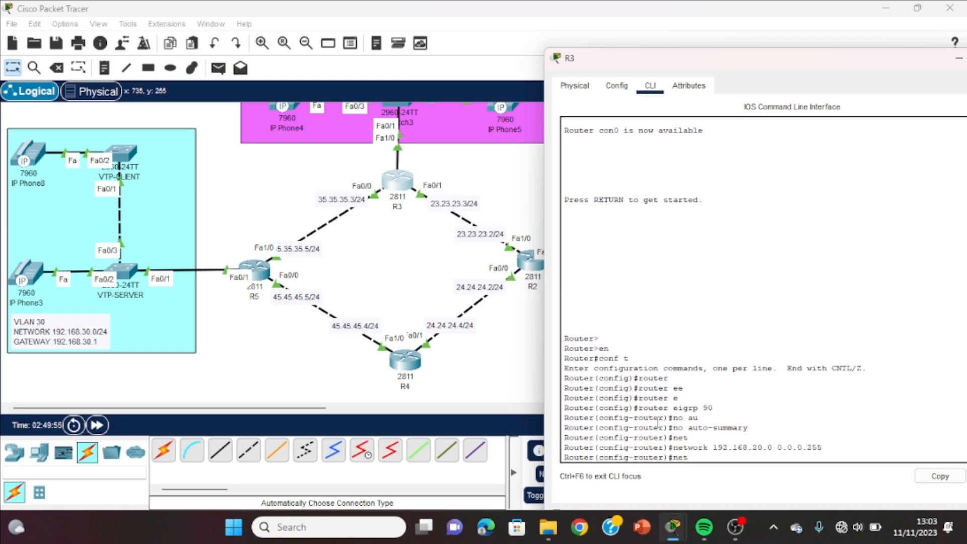
text( 23.23.23.0 0.0.0.255)
key(Return)
key(Return)
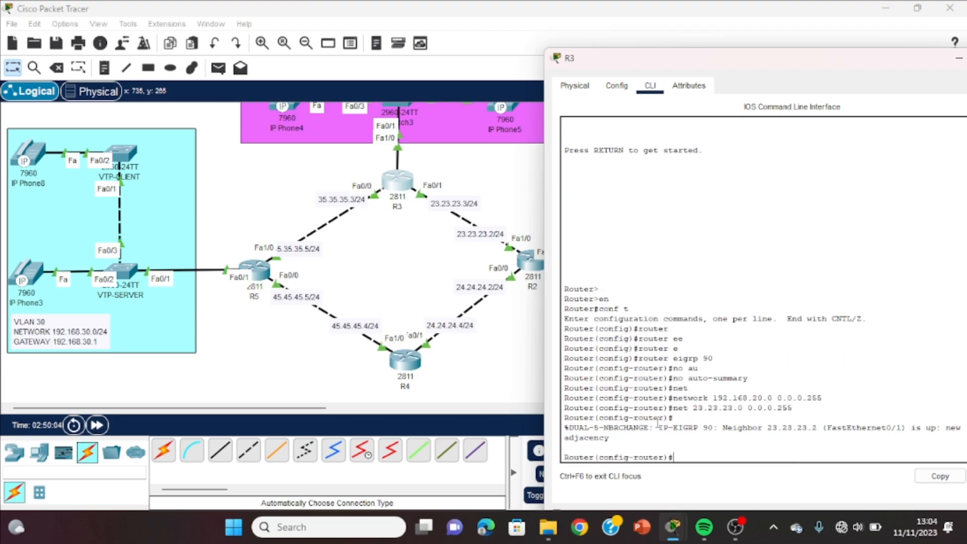
text(net 35.35.35.0 0.0.0.255)
key(Return)
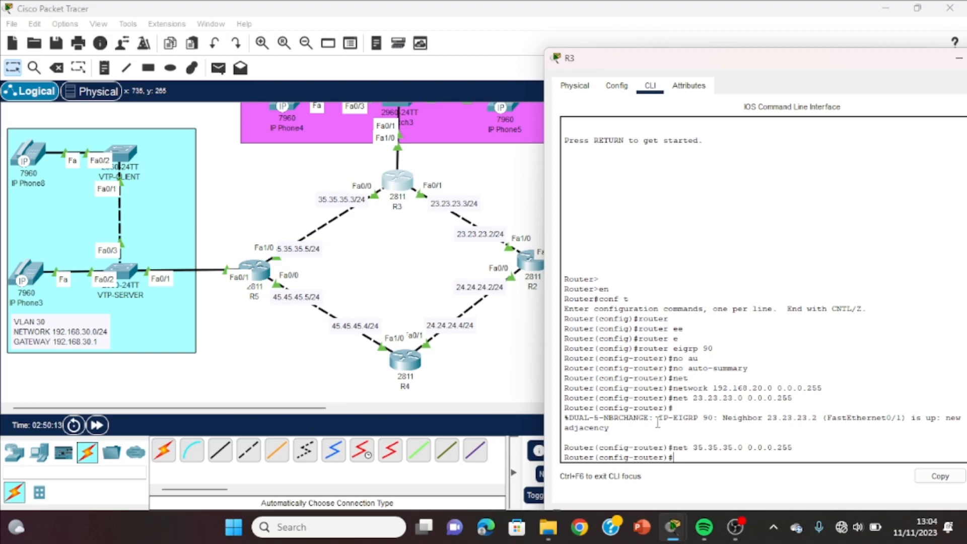
double_click(886, 62)
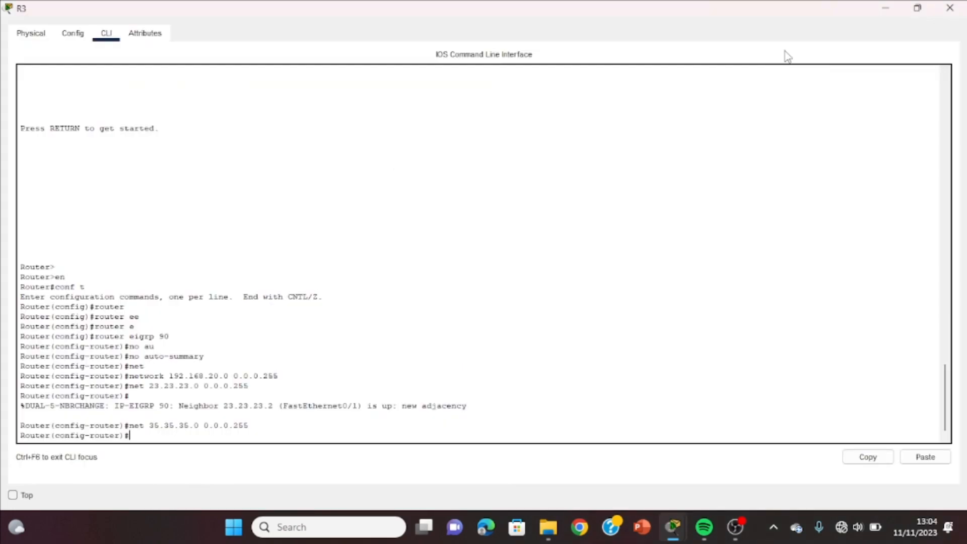
click(949, 8)
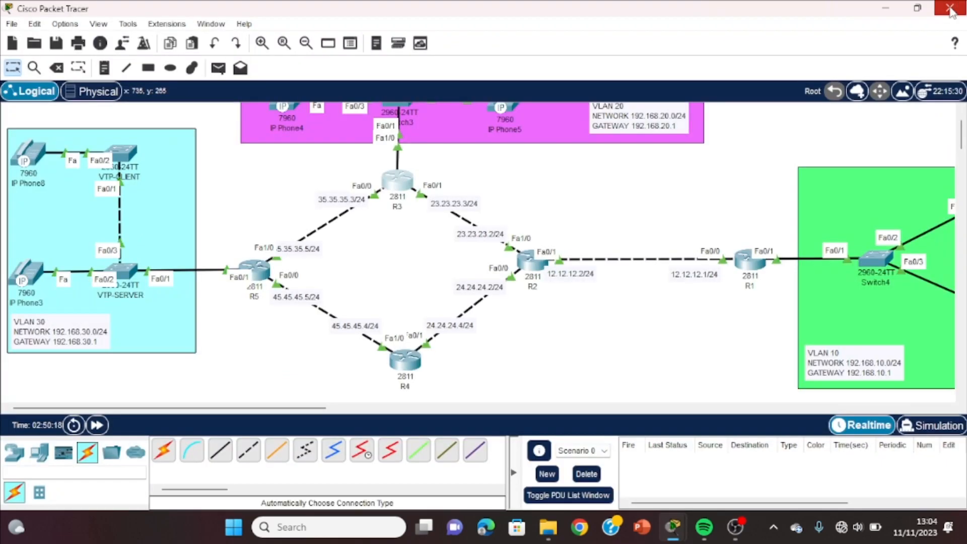
Step: Open router R5's command line and leave the ephone-dn mode for global configuration mode
click(257, 274)
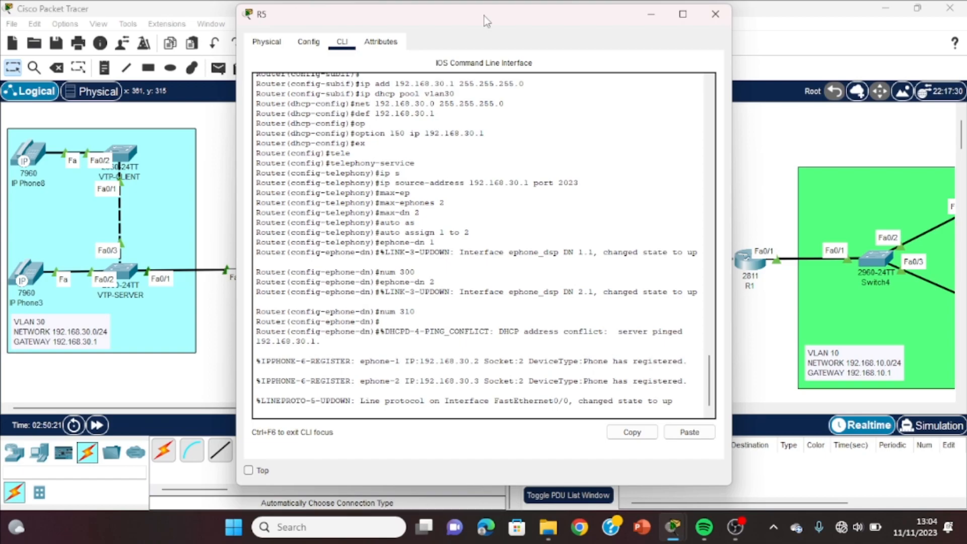
drag(483, 22, 727, 66)
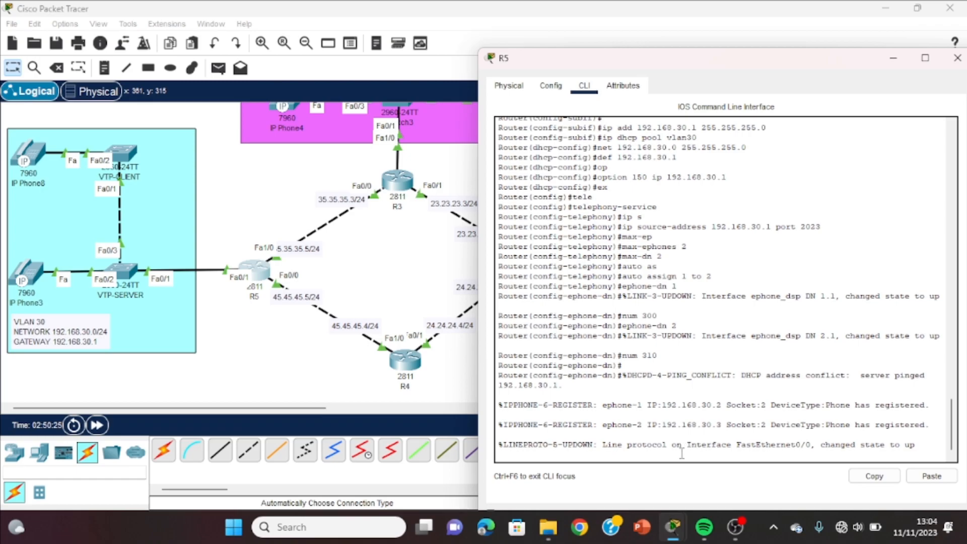
key(Return)
key(Return)
key(Return)
text(ex)
key(Return)
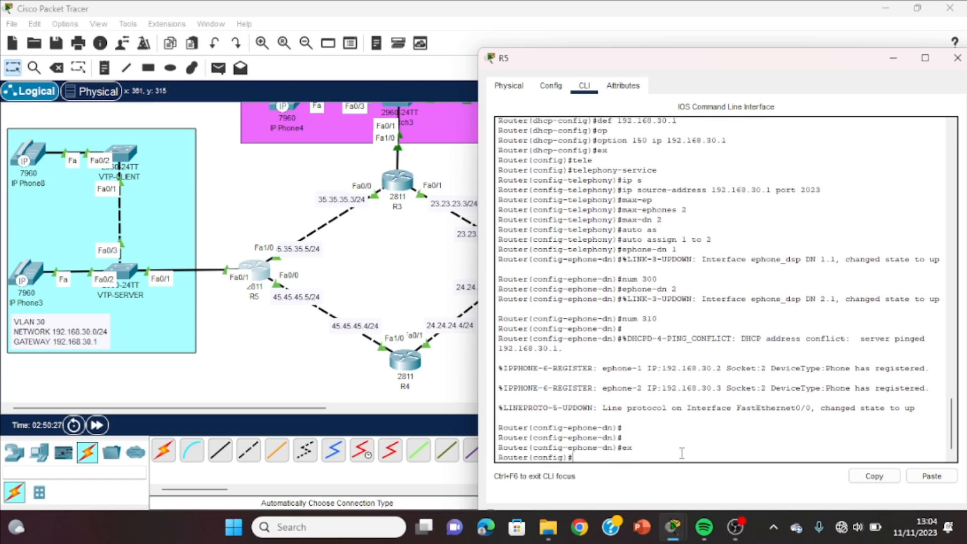
key(Return)
key(Return)
key(Return)
Step: Start EIGRP process 90 on R5 and disable automatic summarization
text(router)
text(e)
key(Tab)
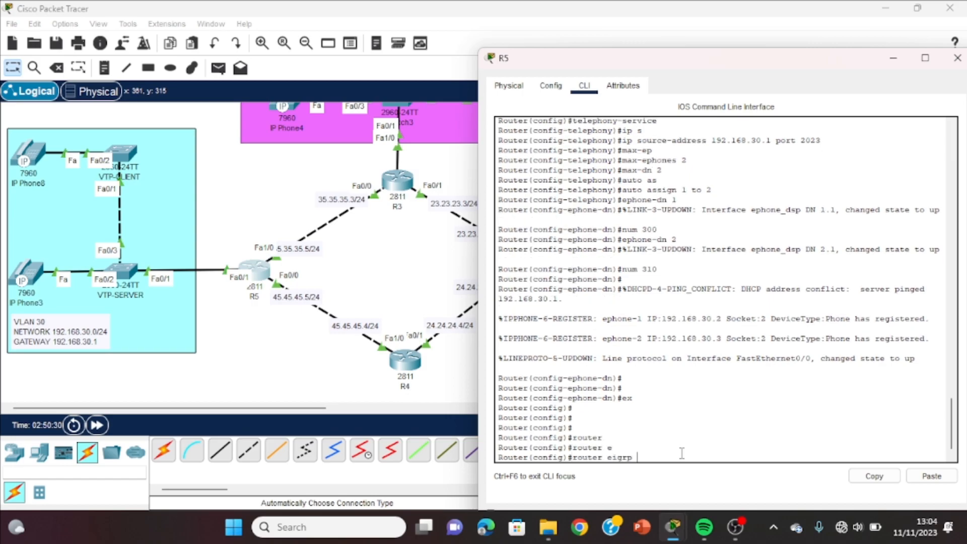
text(90)
key(Return)
text(no)
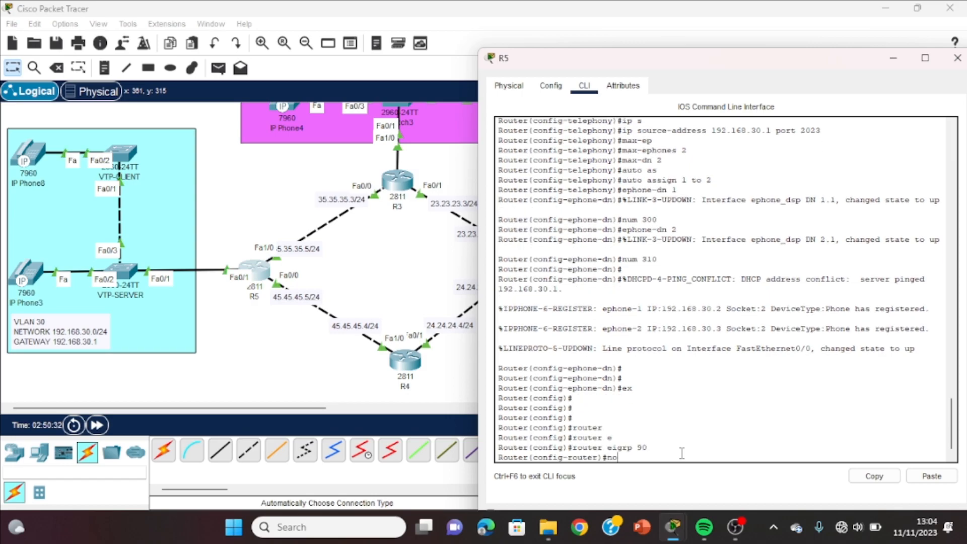
text( aut)
key(Tab)
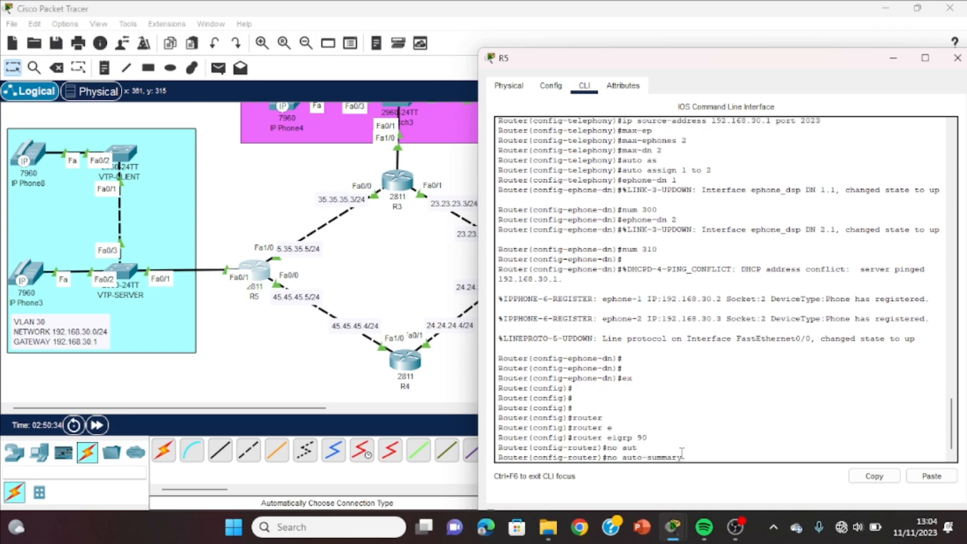
key(Return)
Step: Advertise network 35.35.35.0 with wildcard mask 0.0.0.255 in R5's EIGRP 90
text(net)
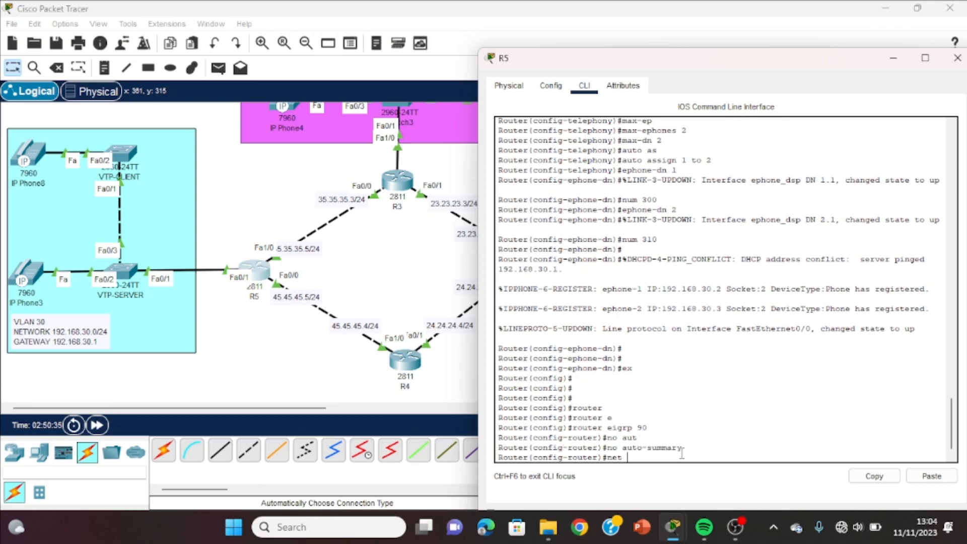
text( 2)
text(5)
key(BackSpace)
key(BackSpace)
text(35.35.35.0 0.0.0.255)
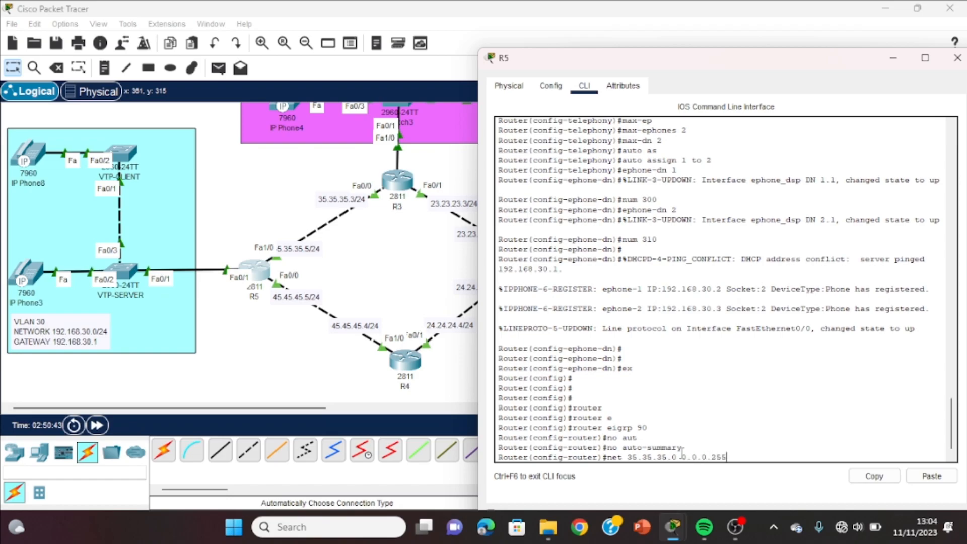
key(Return)
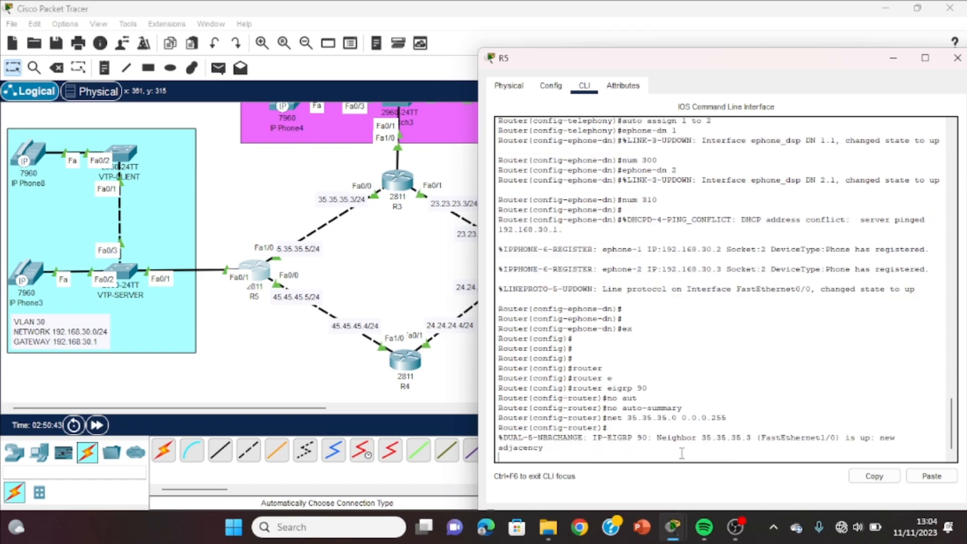
Step: Advertise network 45.45.45.0 with wildcard mask 0.0.0.255 in R5's EIGRP 90
text(net)
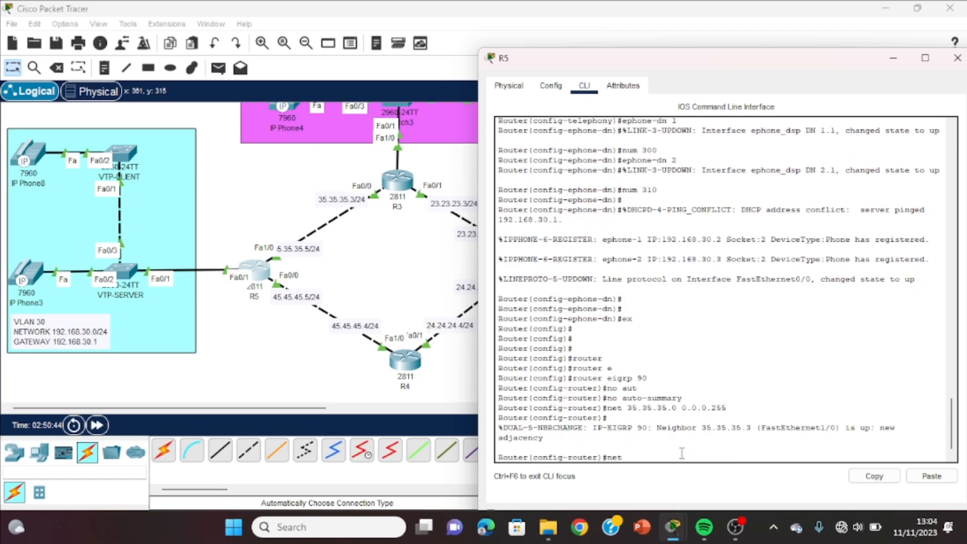
text( 24.2)
text(4)
key(BackSpace)
key(BackSpace)
key(BackSpace)
text(45.45.45.0 0.0.0.2)
key(Return)
key(Return)
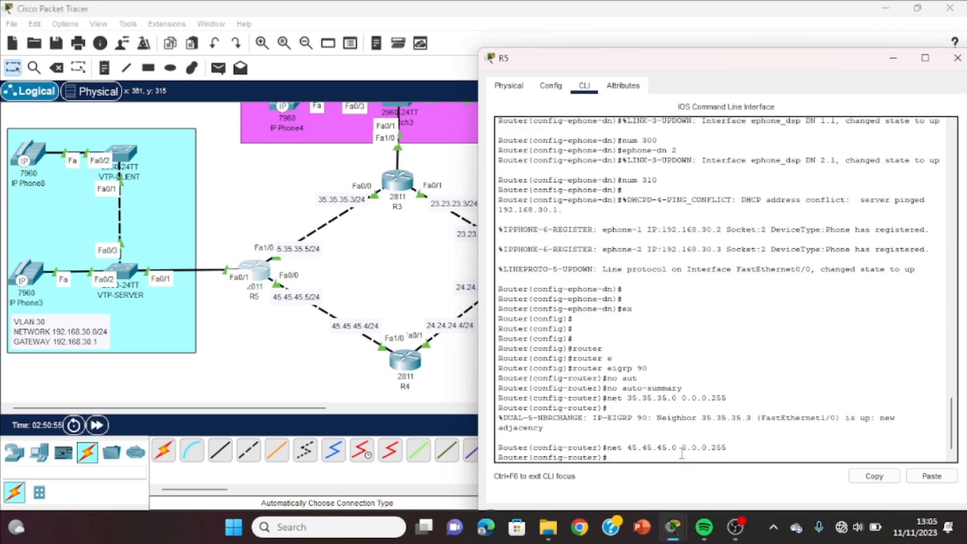
Step: Advertise the VLAN 30 network 192.168.30.0 with wildcard mask 0.0.0.255 in R5's EIGRP 90
text(net )
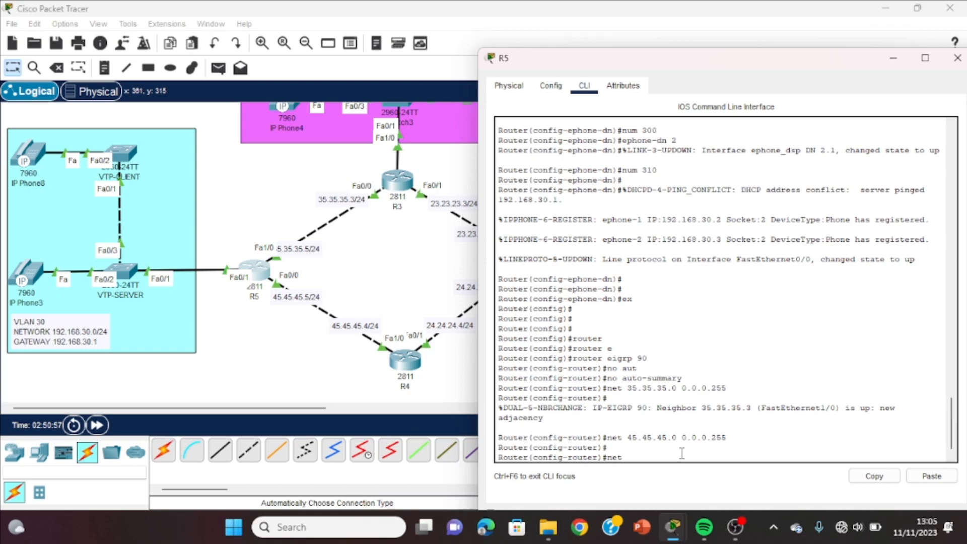
text(192.168.30.0 0.0.0.255)
key(Return)
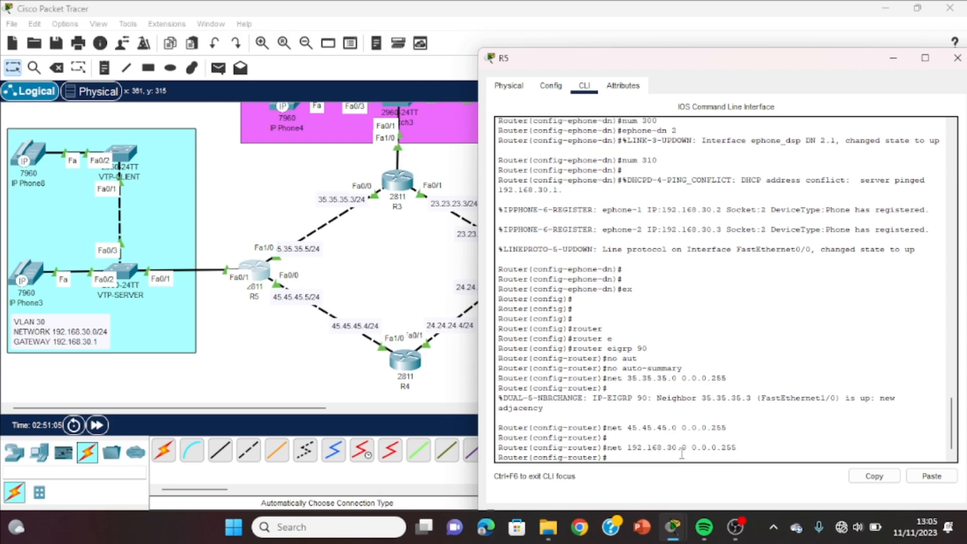
Step: Open router R4's command line and leave interface mode for global configuration mode
click(409, 364)
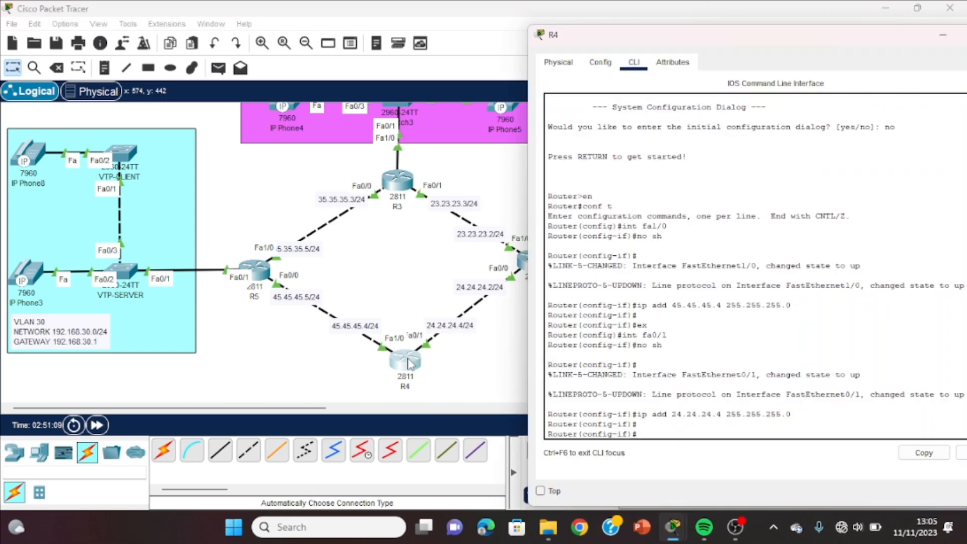
text(ex)
key(Return)
Step: Start EIGRP process 90 on R4 and disable automatic summarization
text(r)
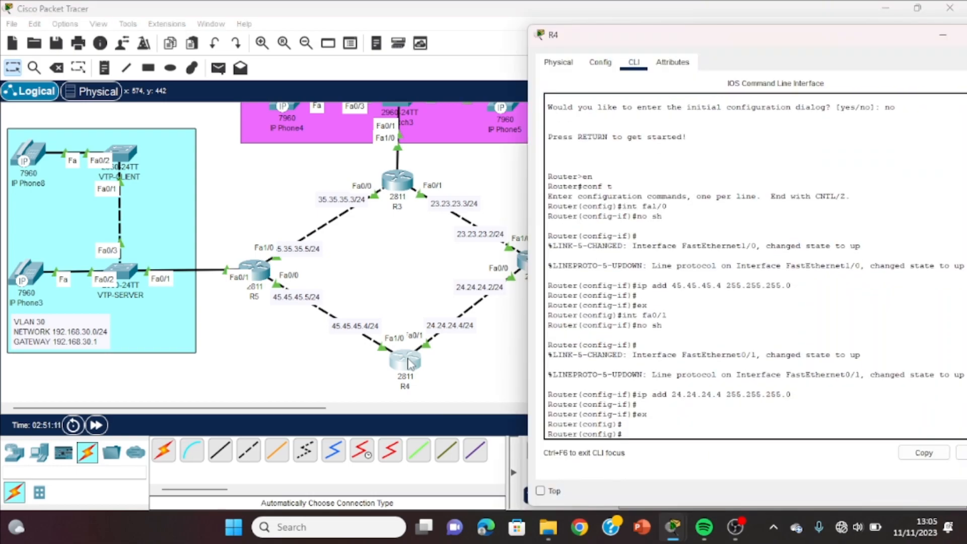
text(outer e)
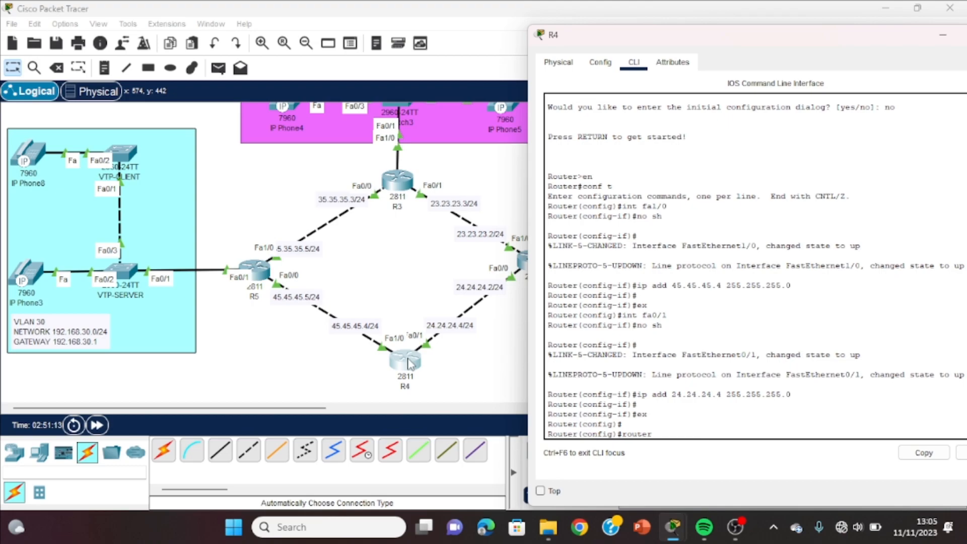
key(Tab)
text(e)
key(Tab)
text(90)
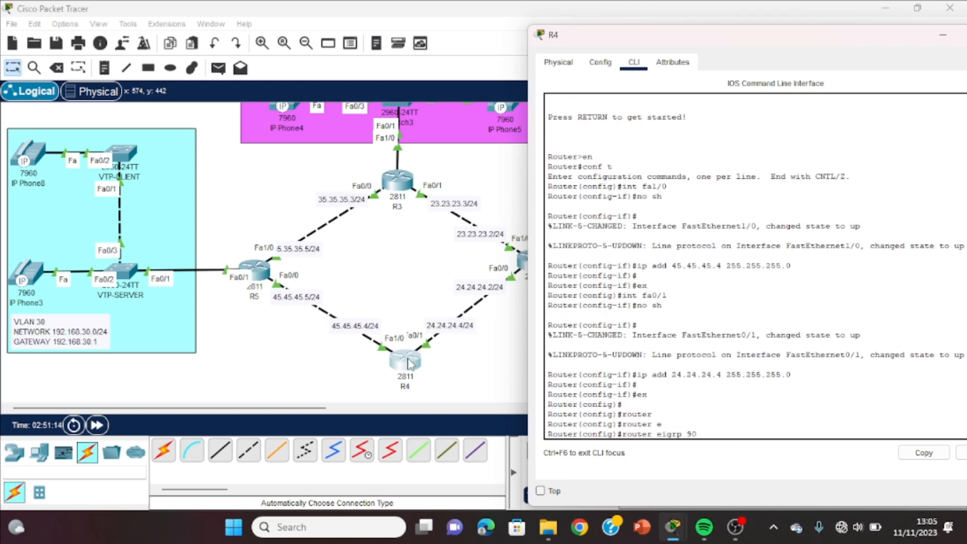
key(Return)
text(no au)
key(Tab)
key(Return)
Step: Advertise network 45.45.45.0 in R4's EIGRP 90, correcting the mistyped wildcard mask to 0.0.0.255
text(net )
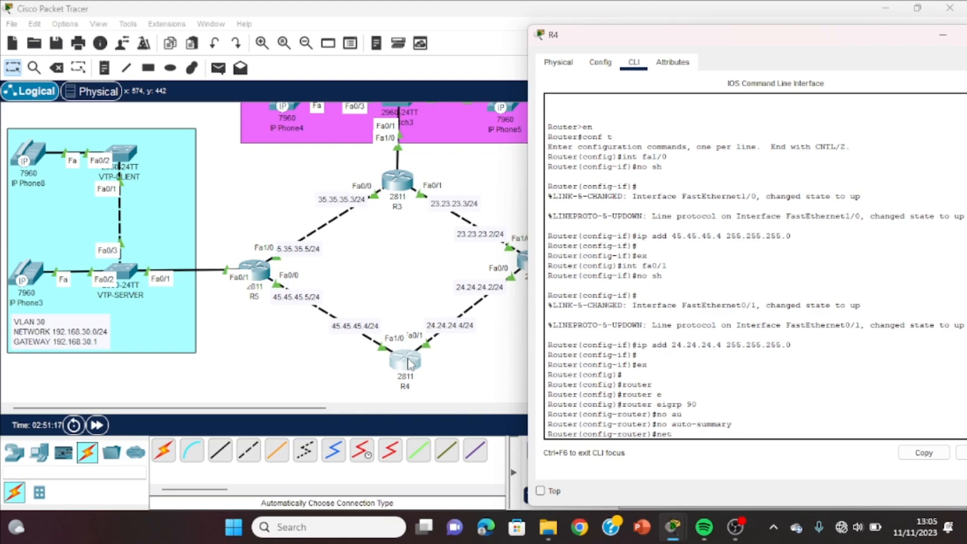
text(45.45.45.0 0.0.0.0.255)
key(Return)
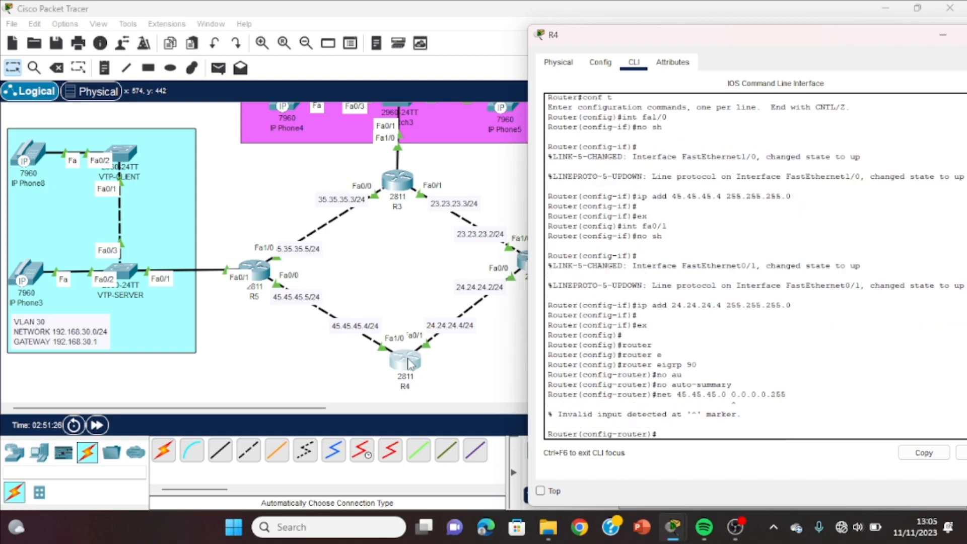
key(Up)
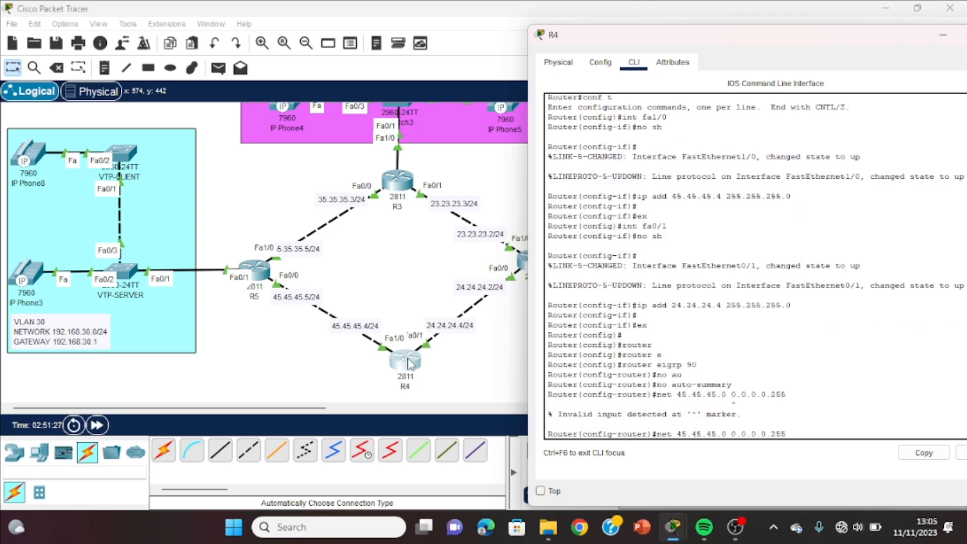
key(Left)
key(Left)
key(Left)
key(Left)
key(BackSpace)
key(BackSpace)
key(Return)
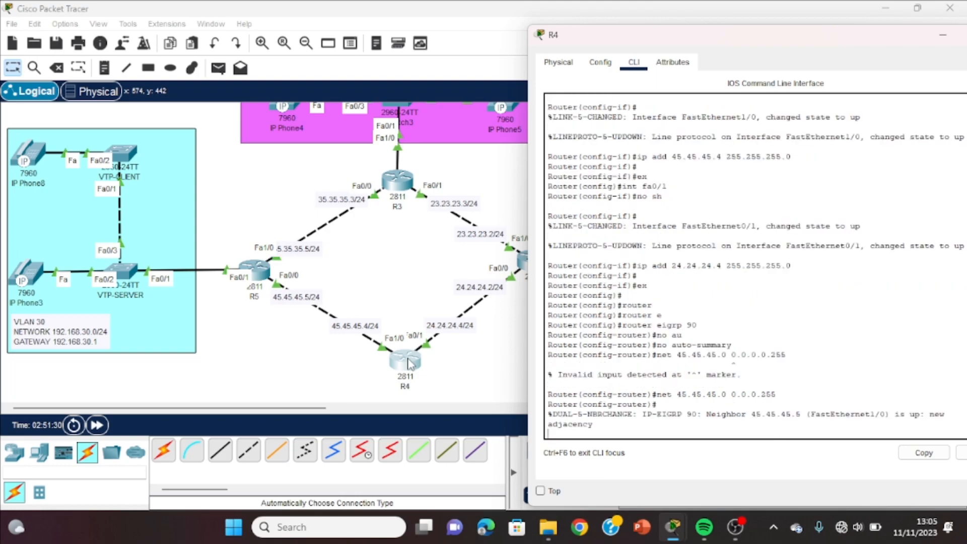
key(Return)
Step: Advertise network 24.24.24.0 with wildcard mask 0.0.0.255 in R4's EIGRP 90 and return to the topology
text(net)
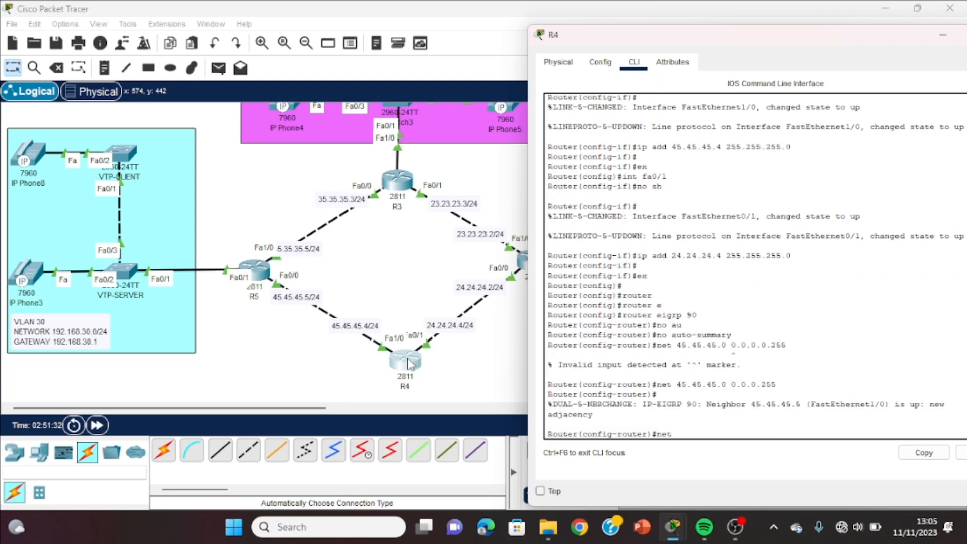
text( 24.24.24.0 0.0.0.255)
key(Return)
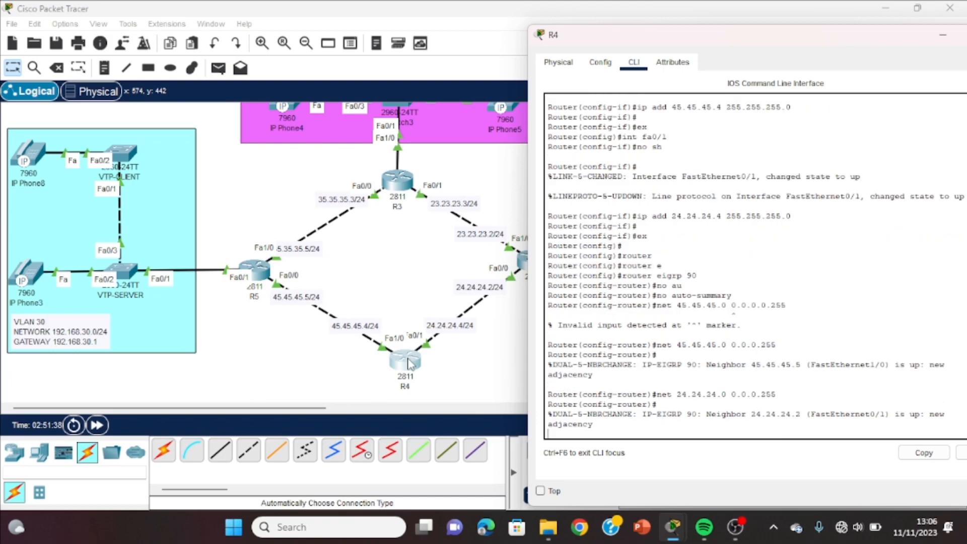
click(351, 262)
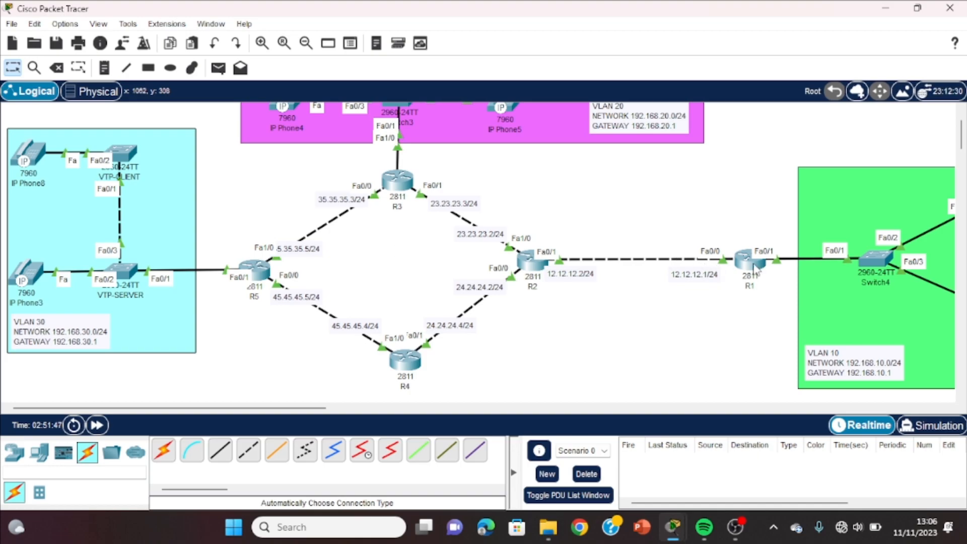
Step: Open router R1's command line beside the topology and leave EIGRP mode for global configuration mode
click(753, 265)
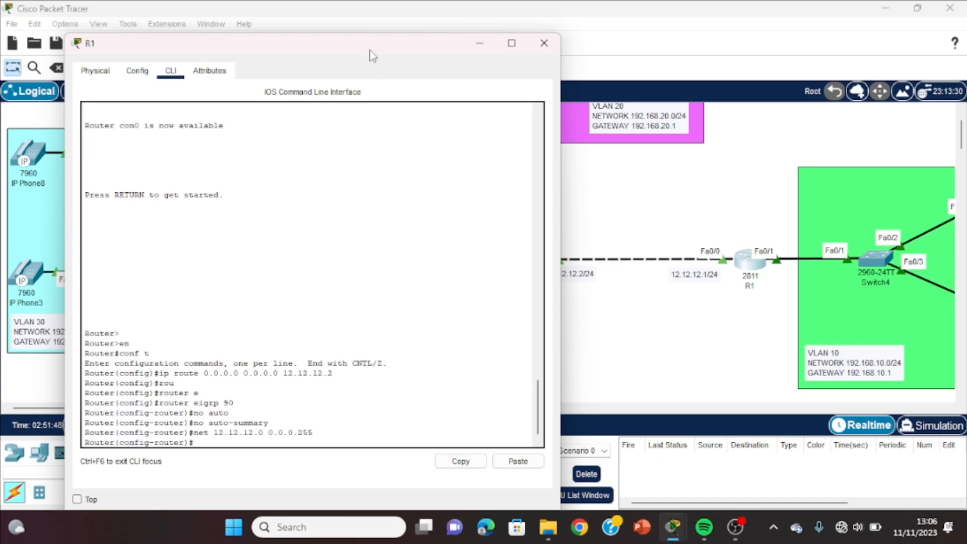
drag(449, 55, 826, 94)
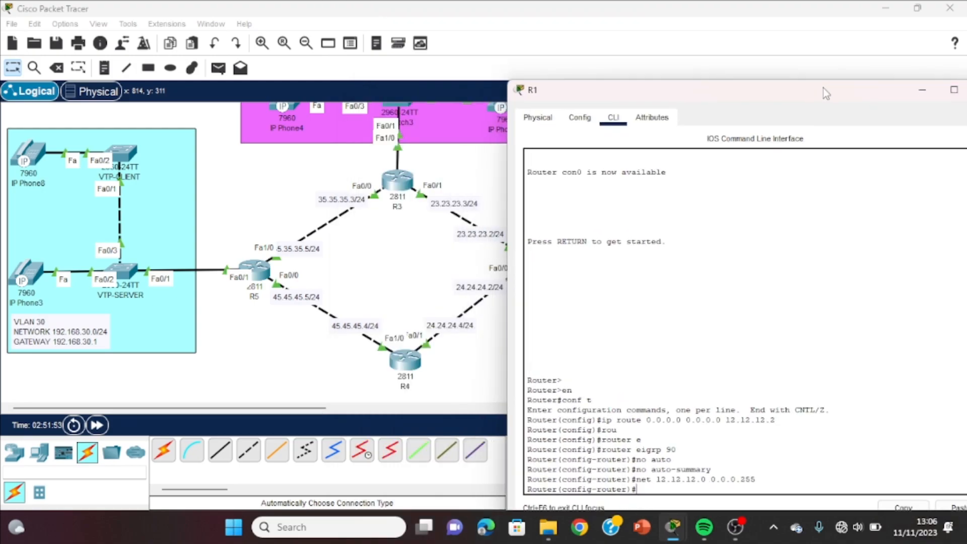
text(ex)
key(Return)
key(Return)
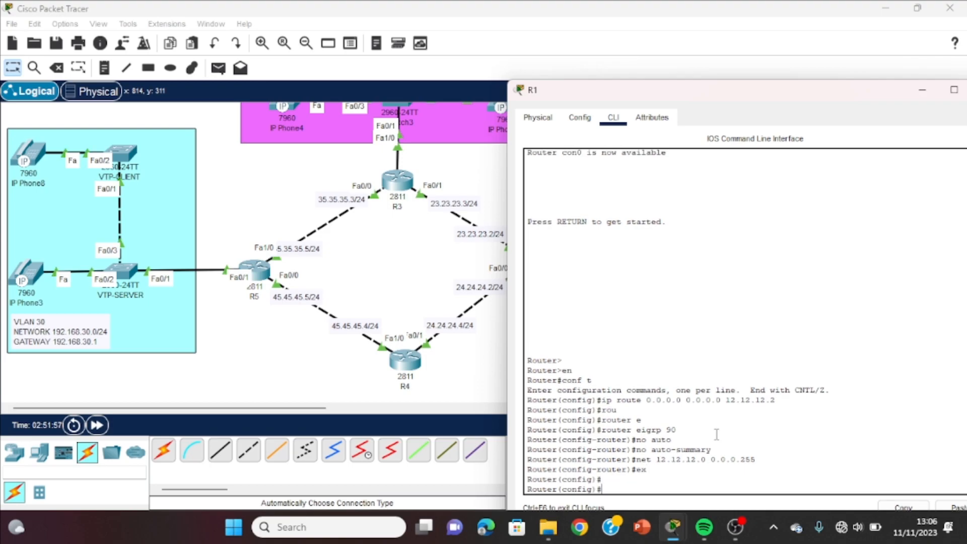
key(Return)
Step: Create VoIP dial peer 1 on R1 with the command dial-peer voice 1 voip
text(dia)
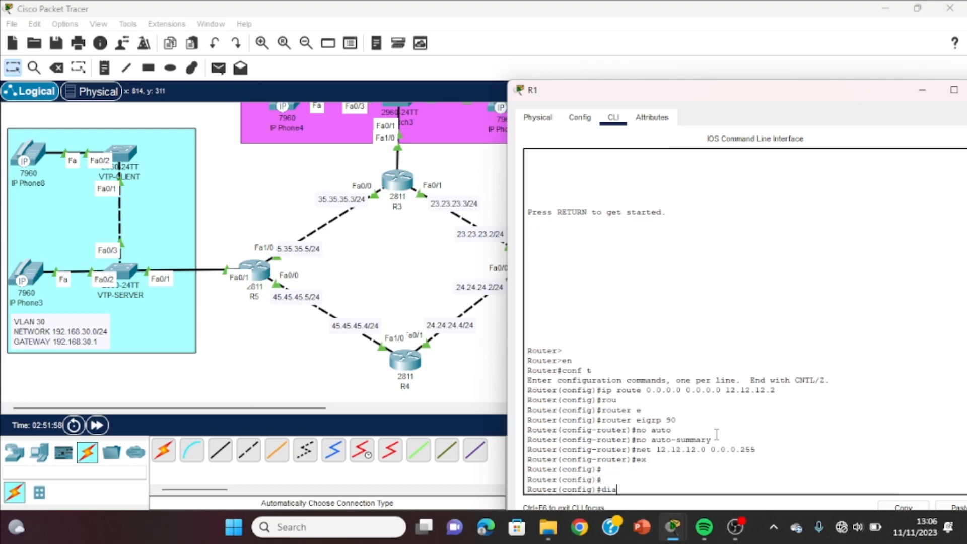
text(l)
key(Tab)
text(voice 1 voi)
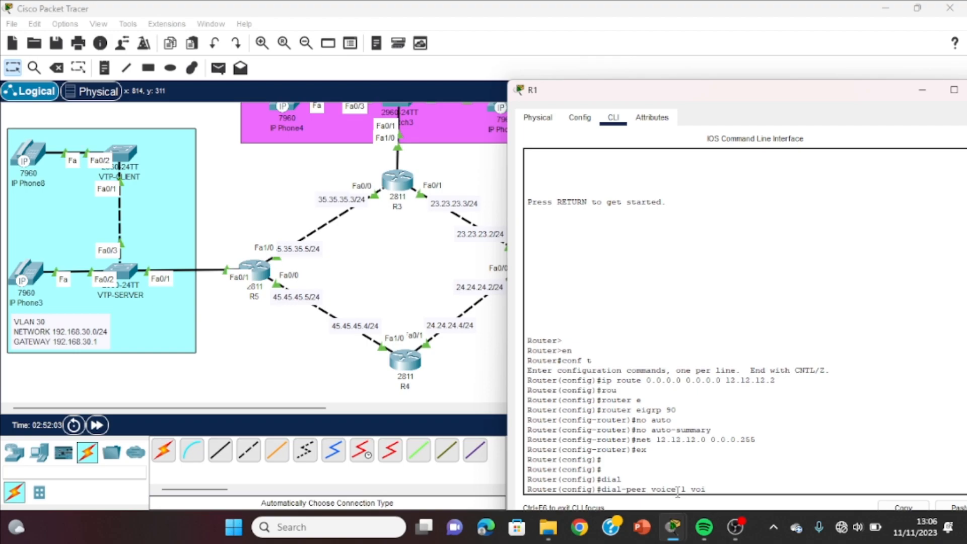
text(p)
drag(713, 490, 602, 486)
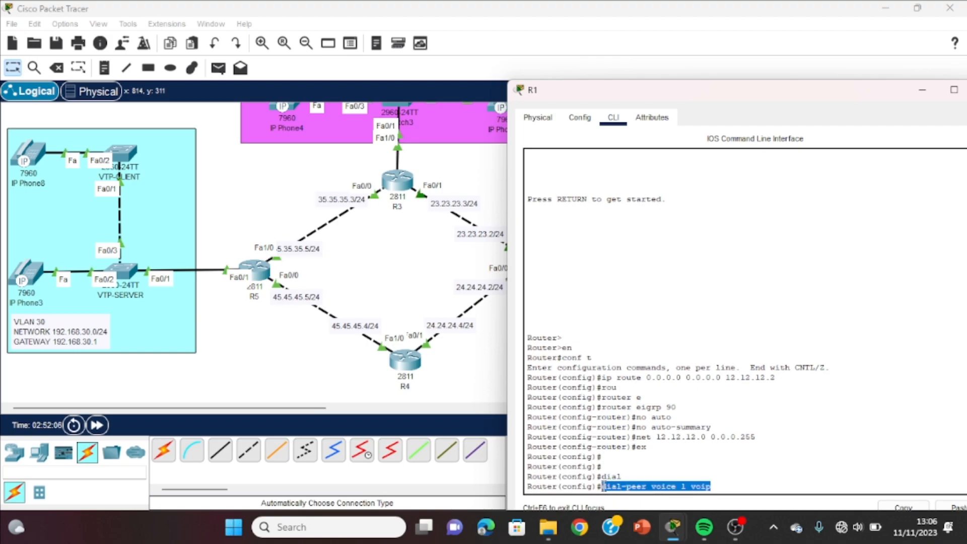
click(729, 485)
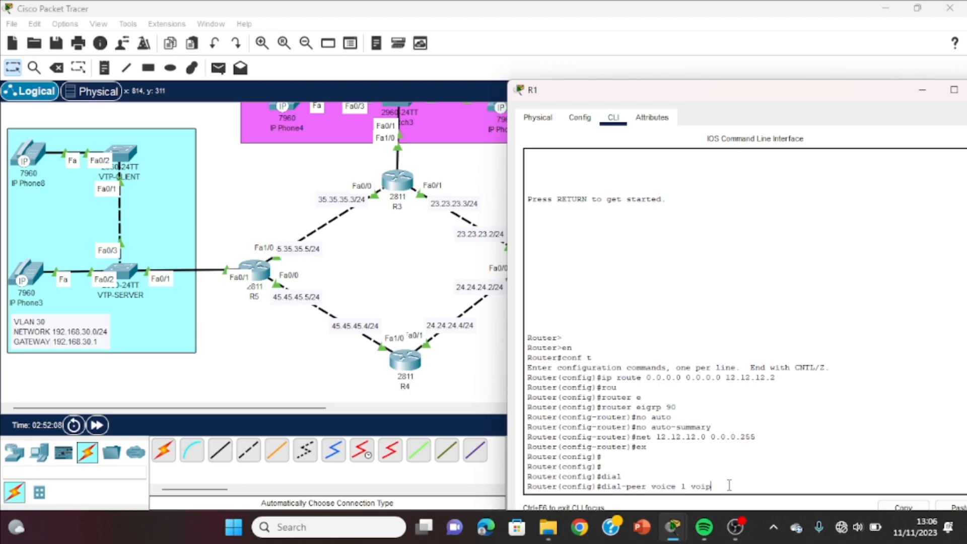
key(Return)
Step: Set the destination pattern of R1's dial peer 1 to 2.. for the extensions starting with 2
text(des)
key(Tab)
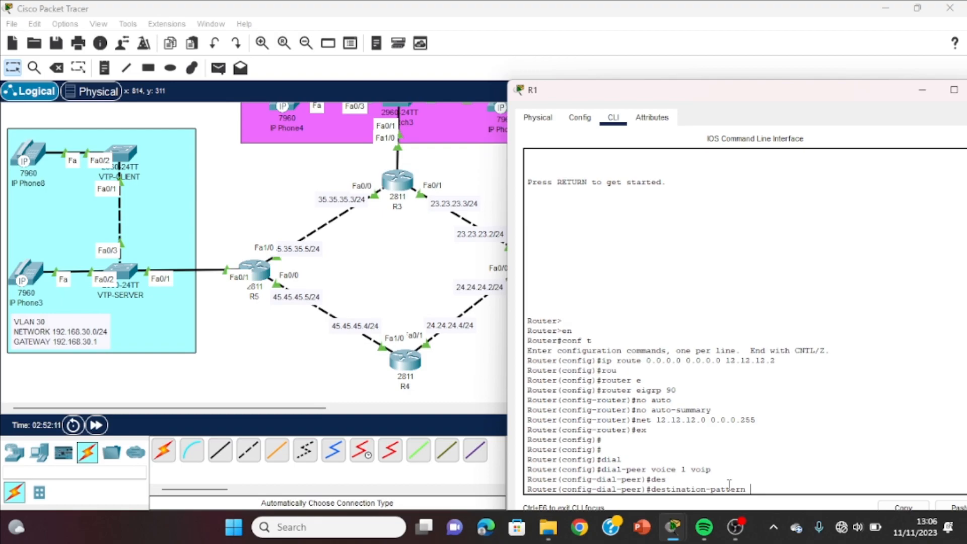
text(2)
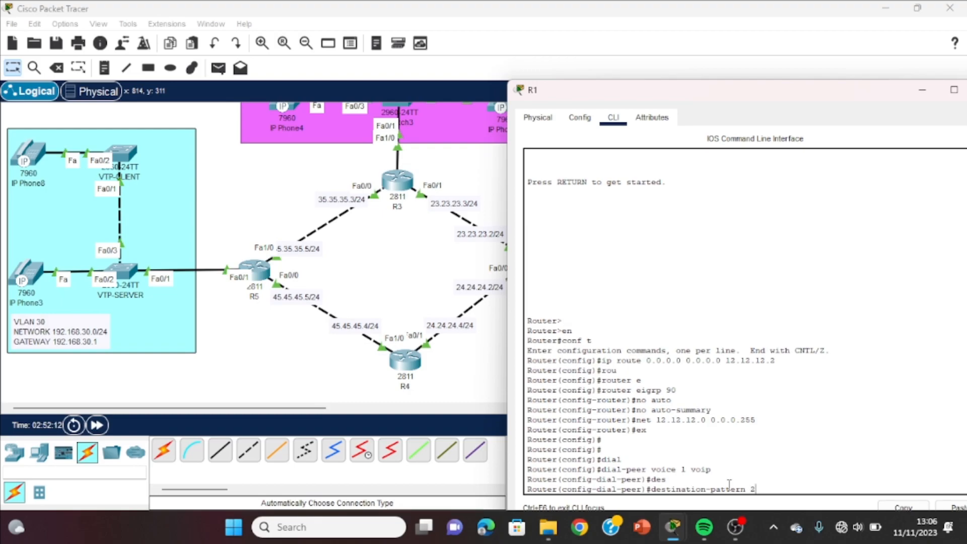
text(..)
key(Return)
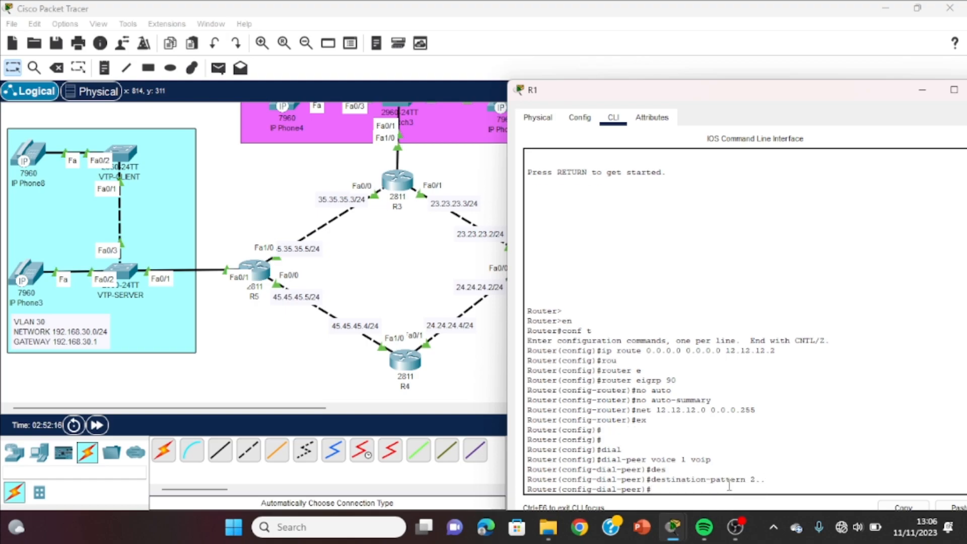
Step: Set the session target of R1's dial peer 1 to ipv4:23.23.23.3, R3's address on the link towards R2
text(e)
key(Tab)
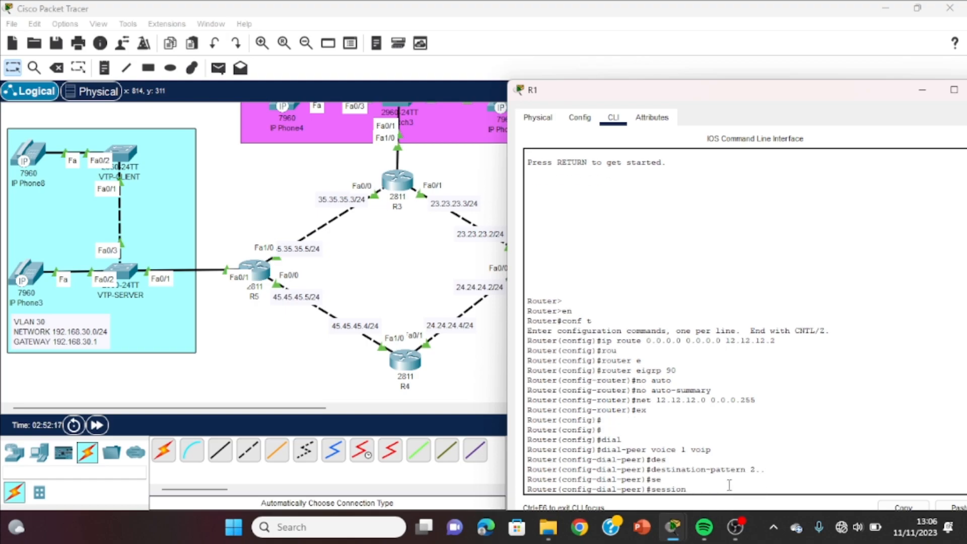
text(t)
key(Tab)
text(ip)
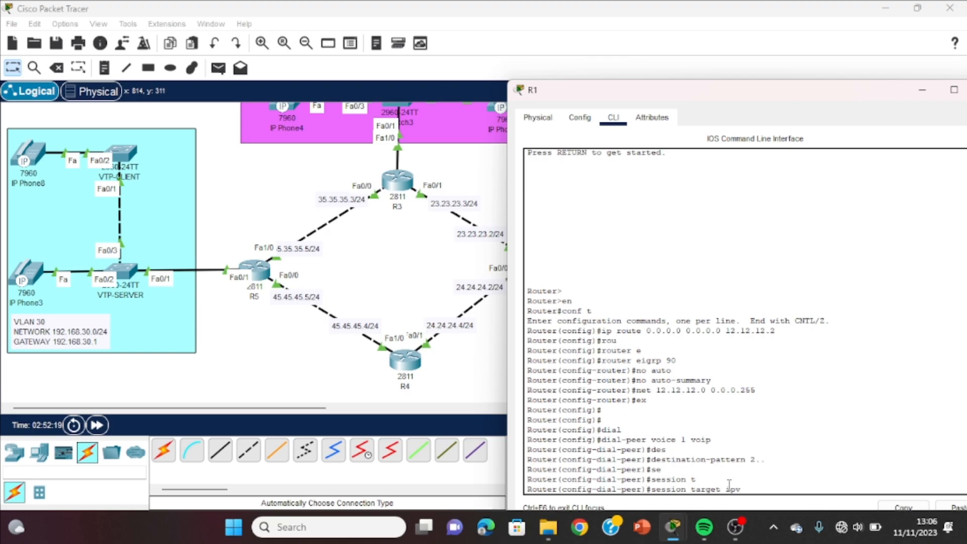
text(v4:)
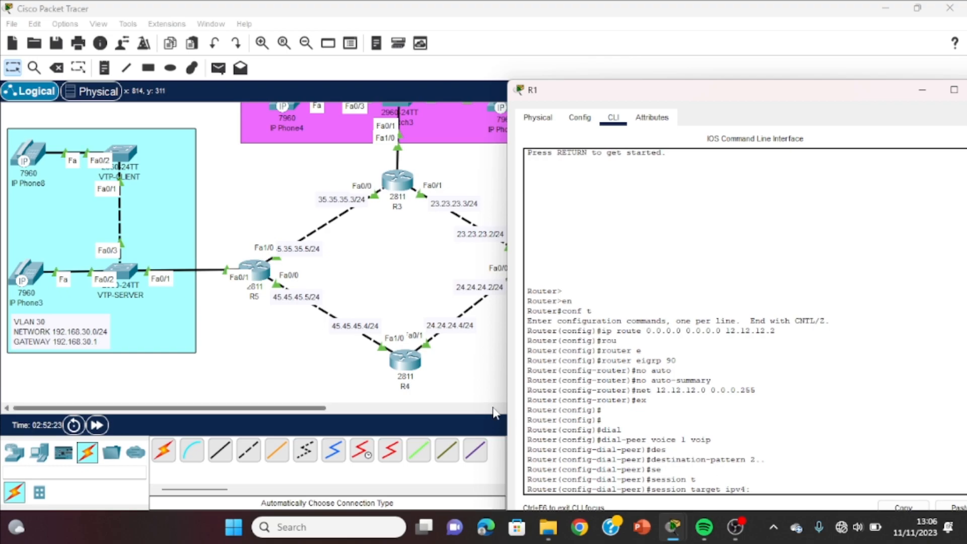
click(484, 222)
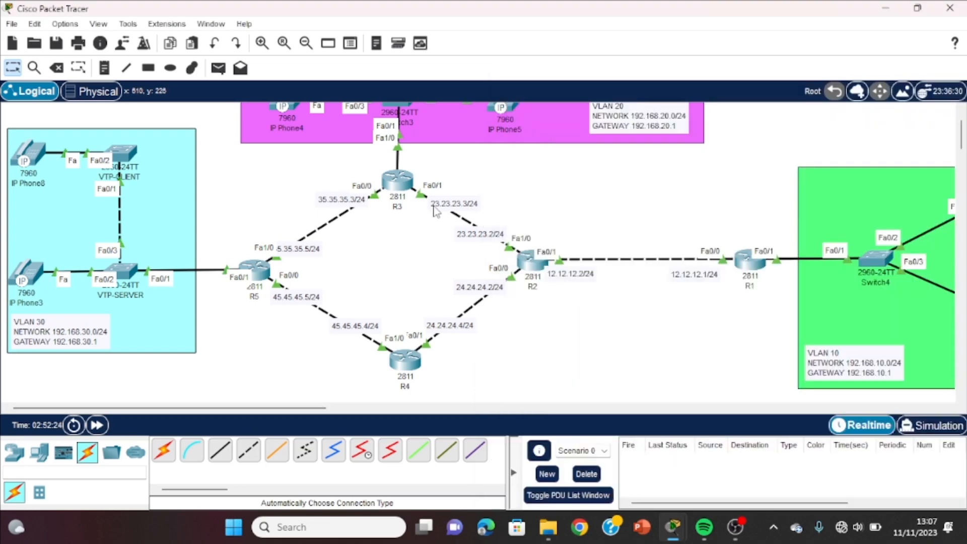
double_click(471, 207)
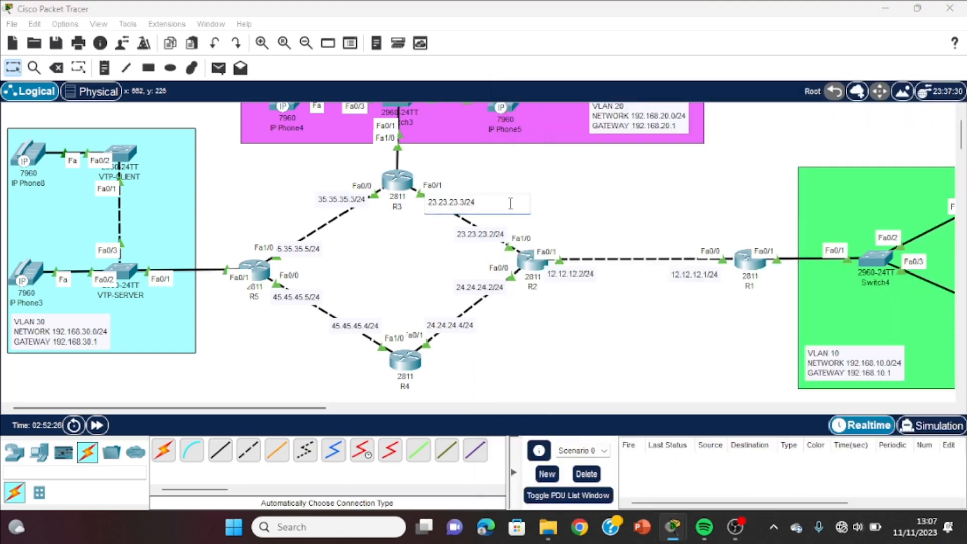
click(537, 186)
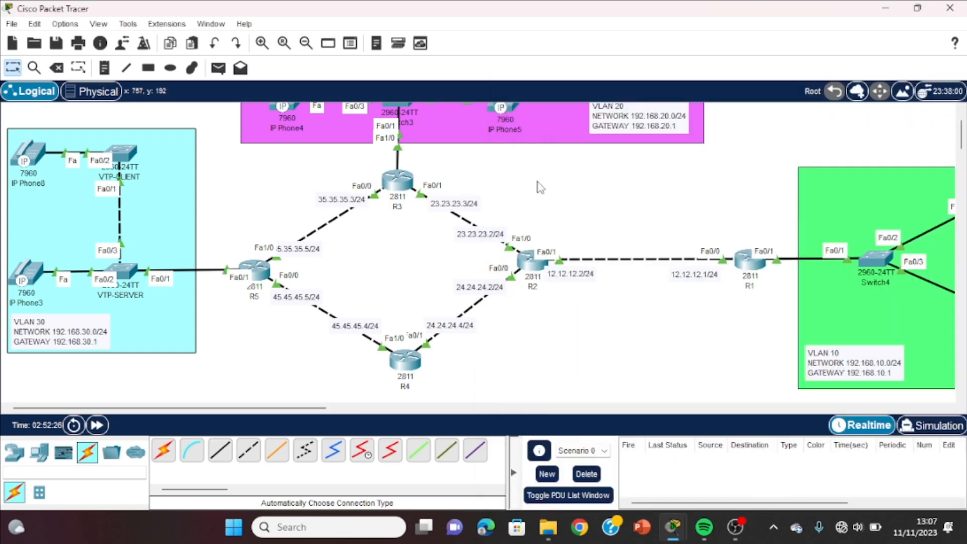
click(744, 267)
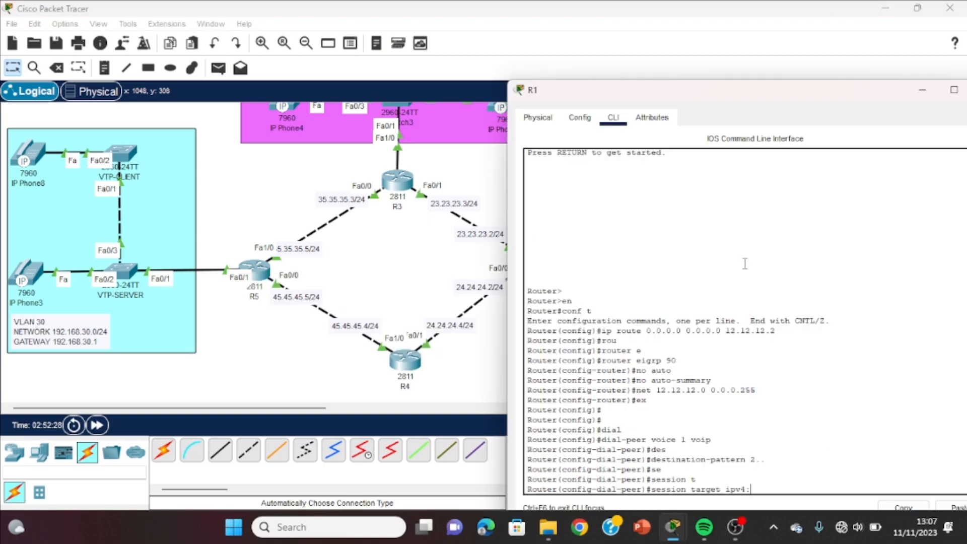
text(3.23.23.3)
key(Return)
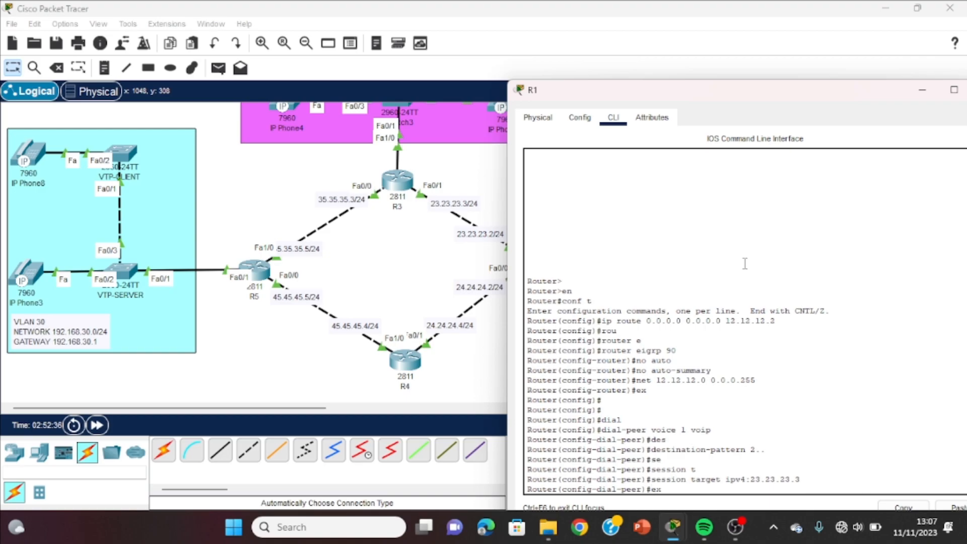
Step: Leave dial peer 1 on R1 and create VoIP dial peer 2 with dial-peer voice 2 voip
text(ex)
key(Return)
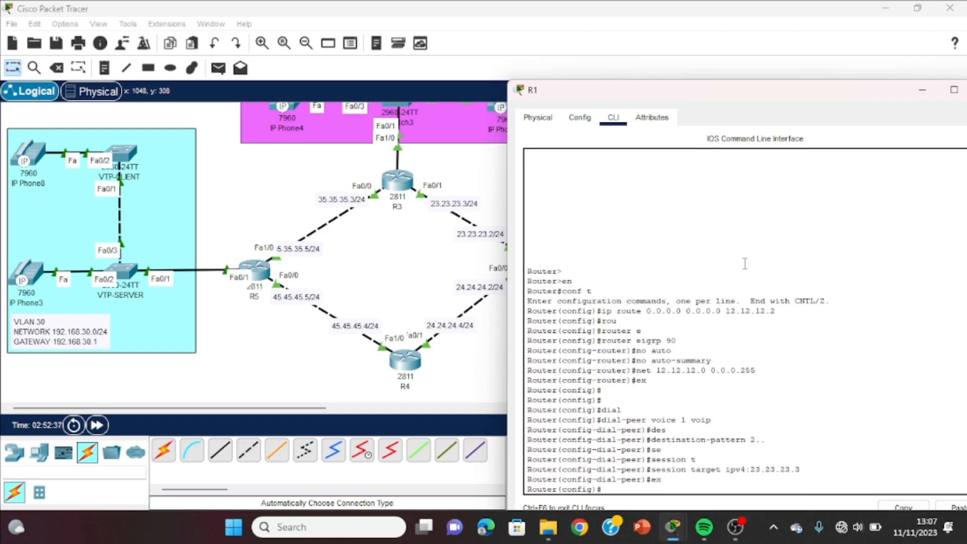
text(dial)
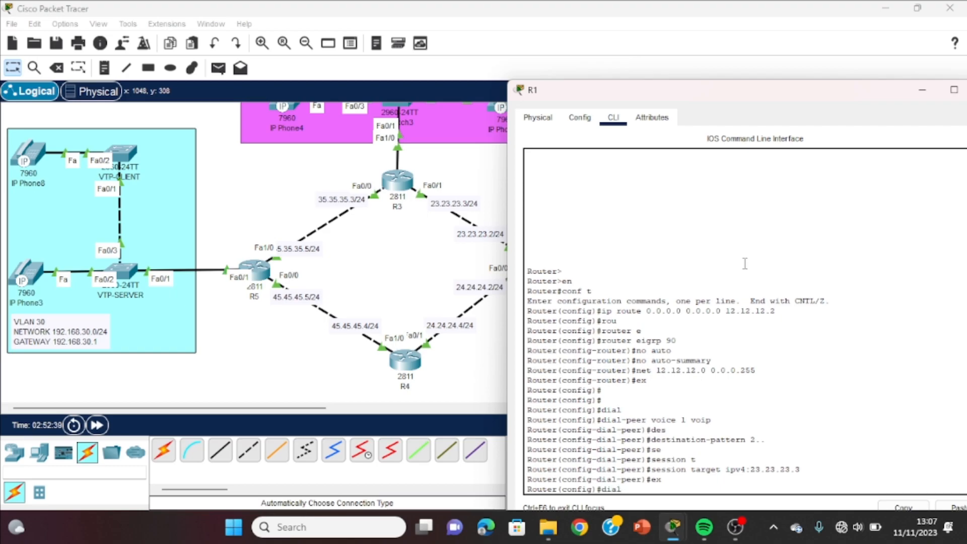
key(Tab)
text(voic)
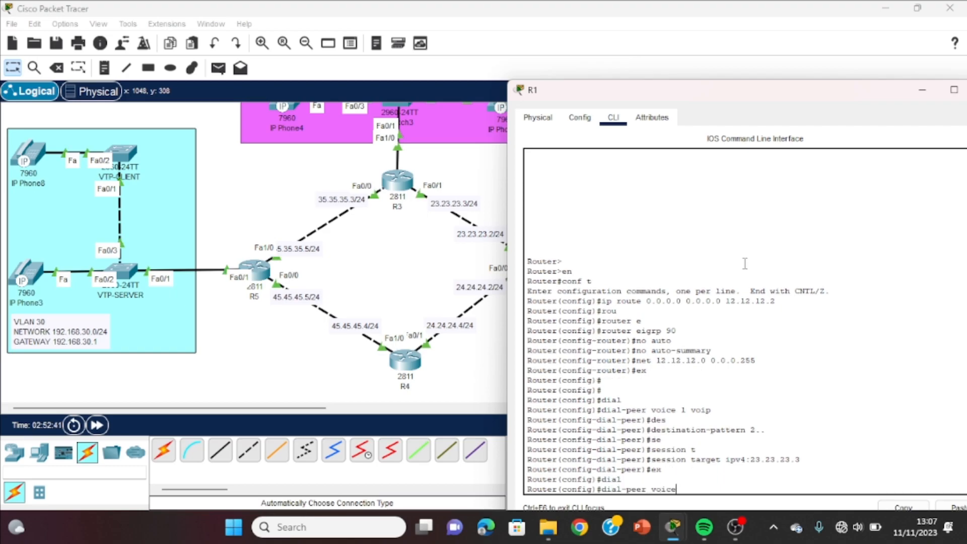
text(e 2 voip)
key(Return)
Step: Set the destination pattern of R1's dial peer 2 to 3.. for the extensions starting with 3
text(des)
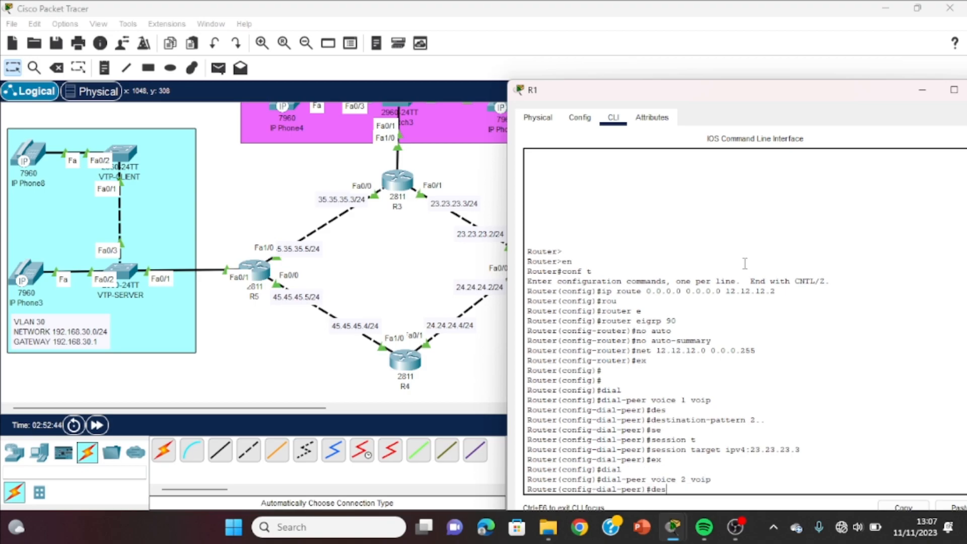
key(Tab)
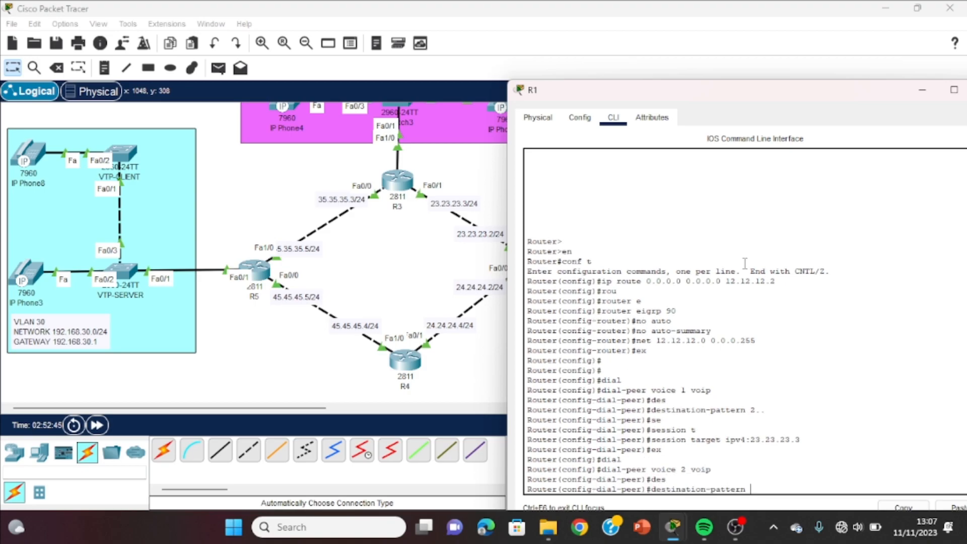
text(3..)
key(Return)
Step: Set the session target of R1's dial peer 2 to ipv4:45.45.45.5, R5's address on the link towards R4
text(se)
key(Tab)
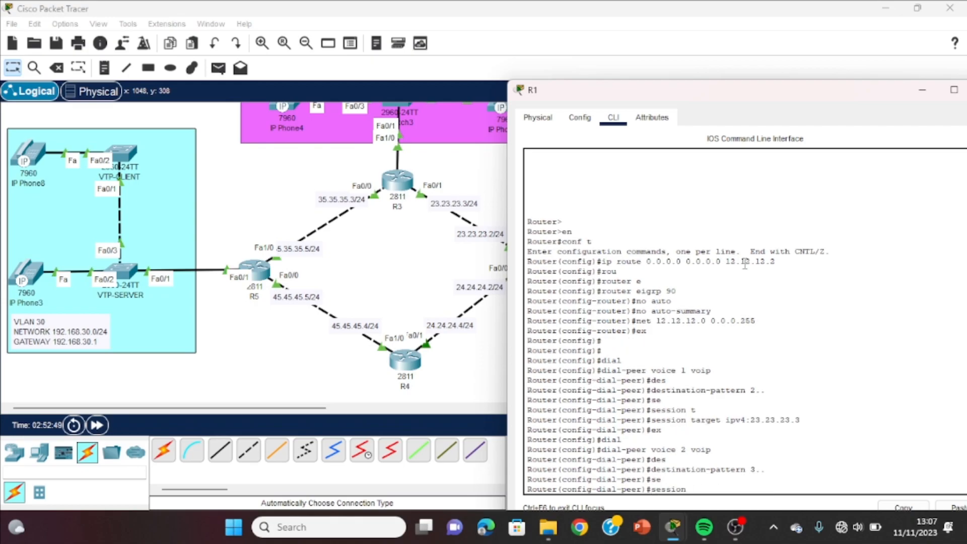
text(t)
key(Tab)
text(ipv4)
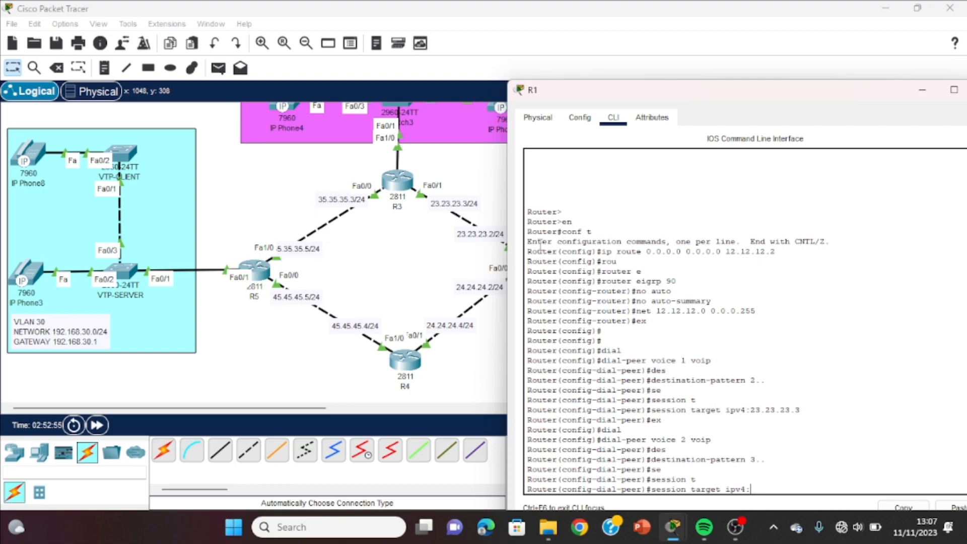
click(368, 252)
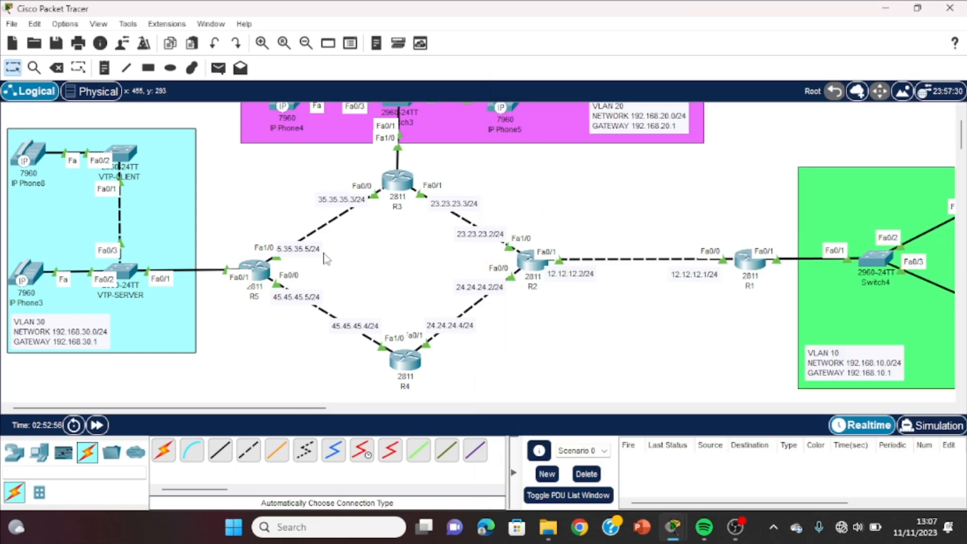
double_click(288, 248)
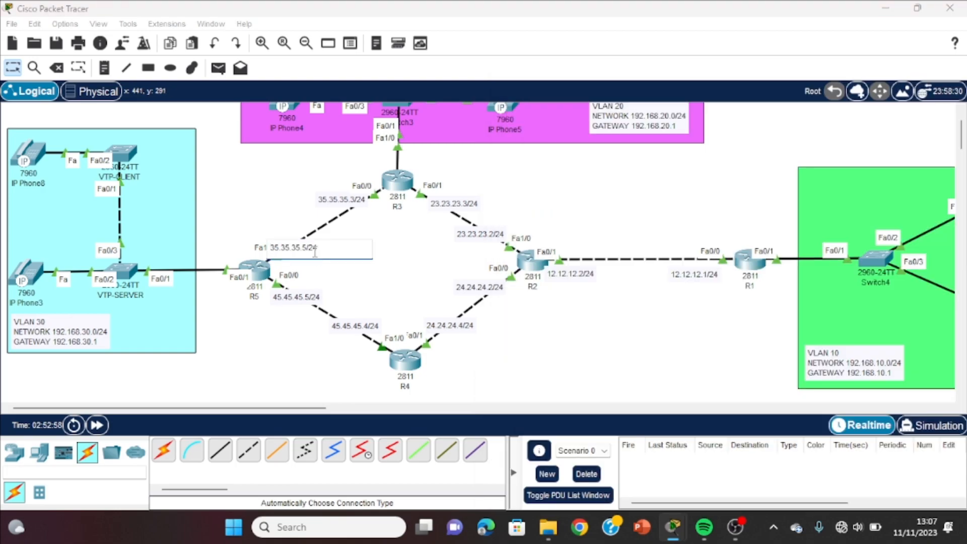
double_click(282, 300)
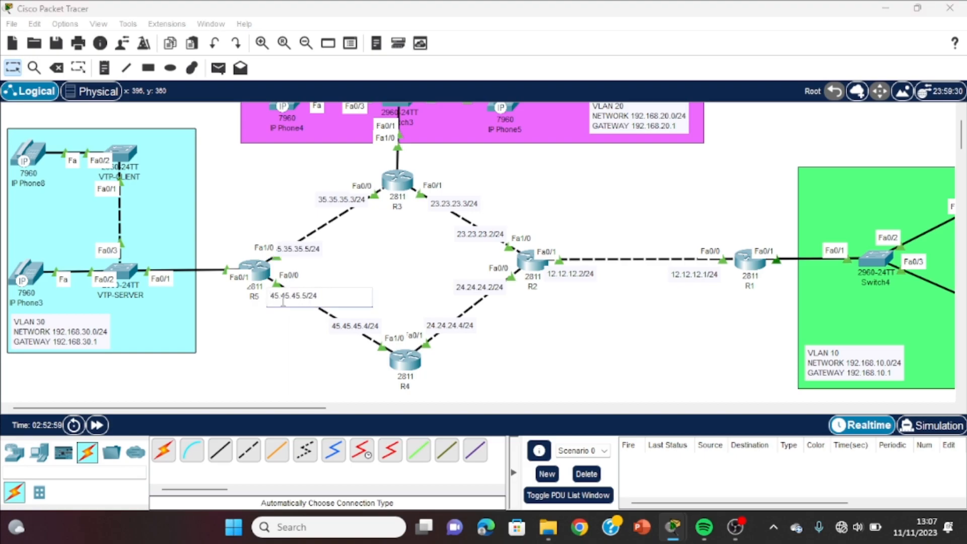
click(750, 260)
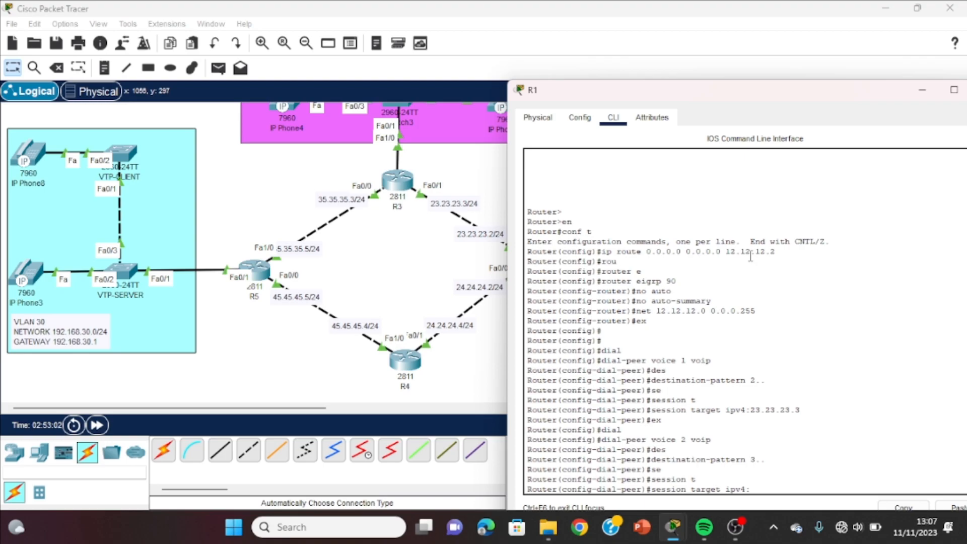
text(45.45.45.5)
key(Return)
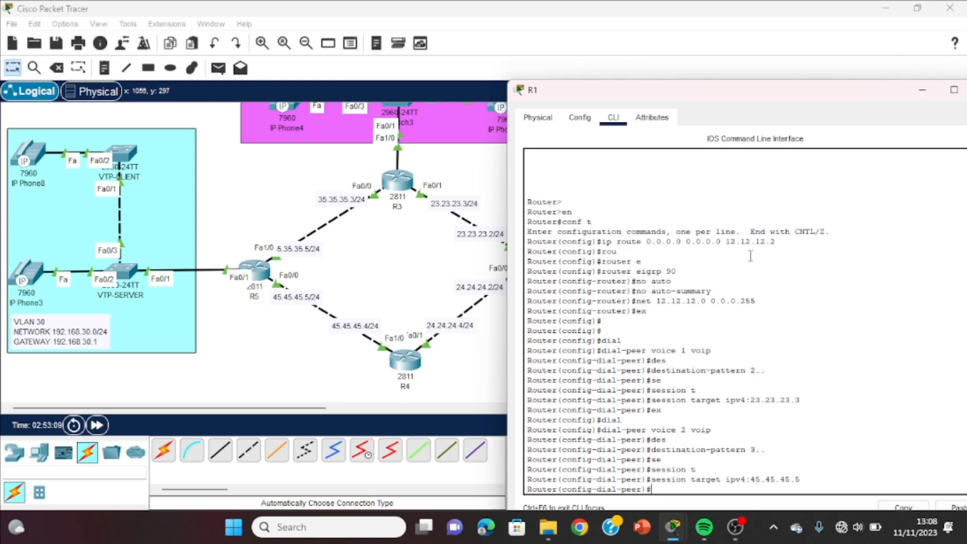
Step: Open router R3's command line from the topology and leave EIGRP mode for global configuration mode
click(436, 285)
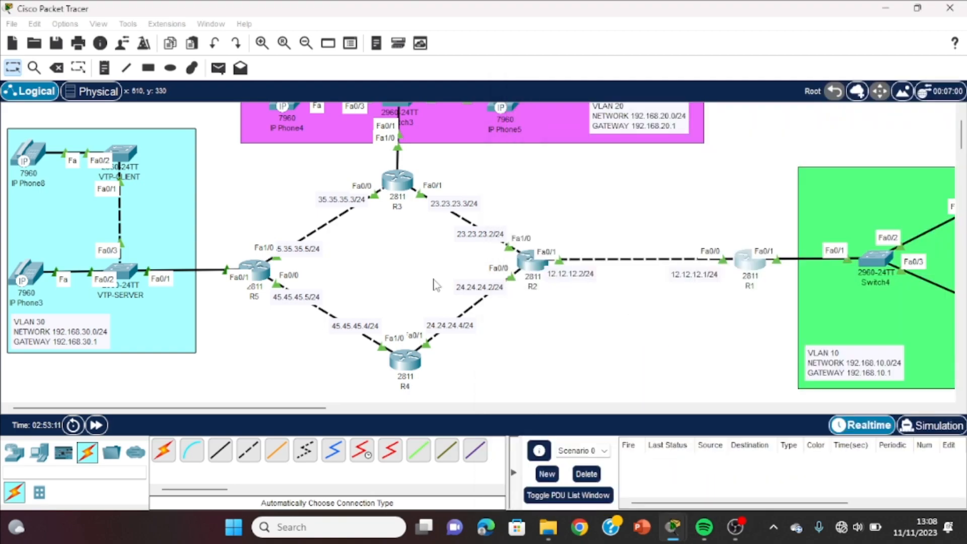
click(396, 177)
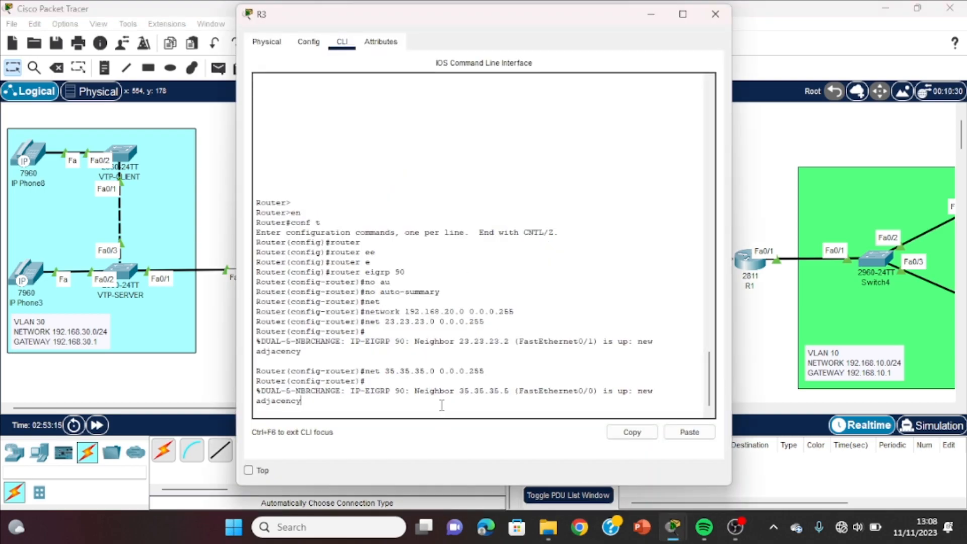
key(Return)
key(Return)
text(ex)
key(Return)
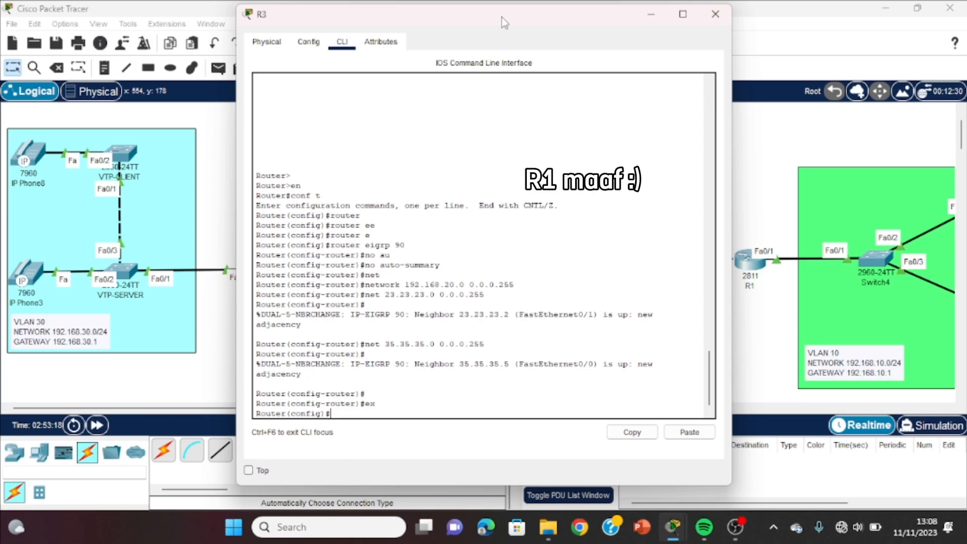
Step: Move R3's window clear of R1 in the topology and create dial peer 3 with dial-peer voice 3 voip
drag(483, 15, 225, 40)
text(dial)
key(Tab)
text(voice 3 voip)
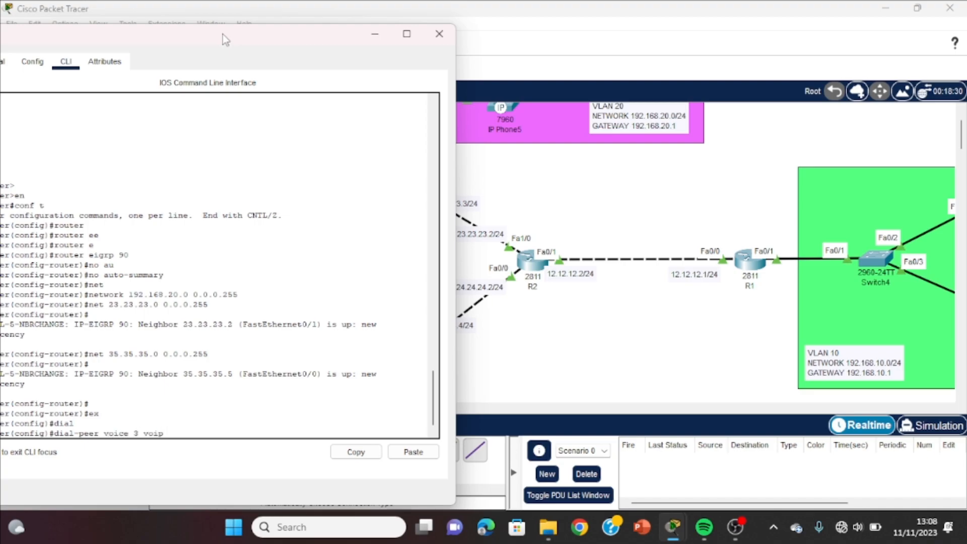
key(Return)
Step: Set the destination pattern of R3's dial peer 3 to 1.. for the extensions starting with 1
text(des)
key(Tab)
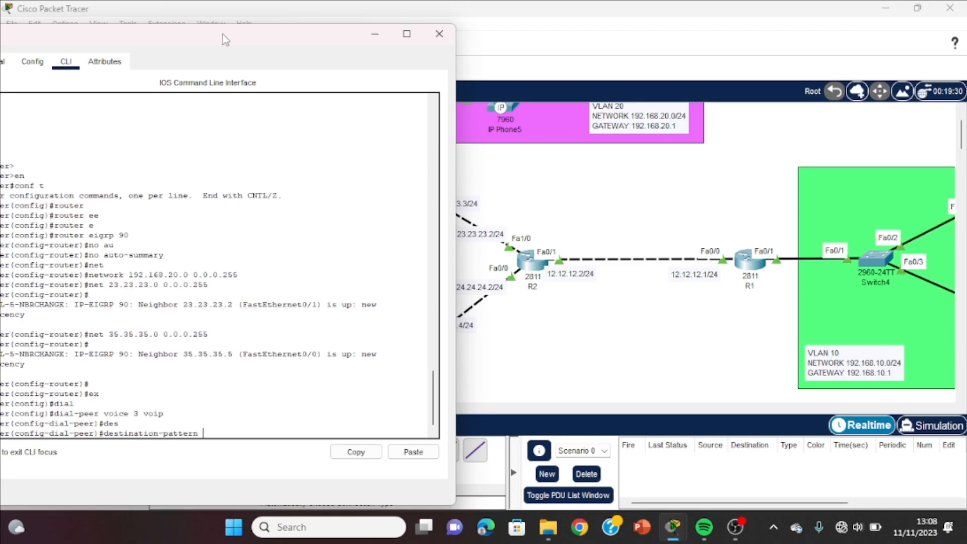
text(1.)
key(Return)
Step: Set the session target of R3's dial peer 3 to ipv4:12.12.12.1, R1's address on the link towards R2
text(se)
key(Tab)
text(t)
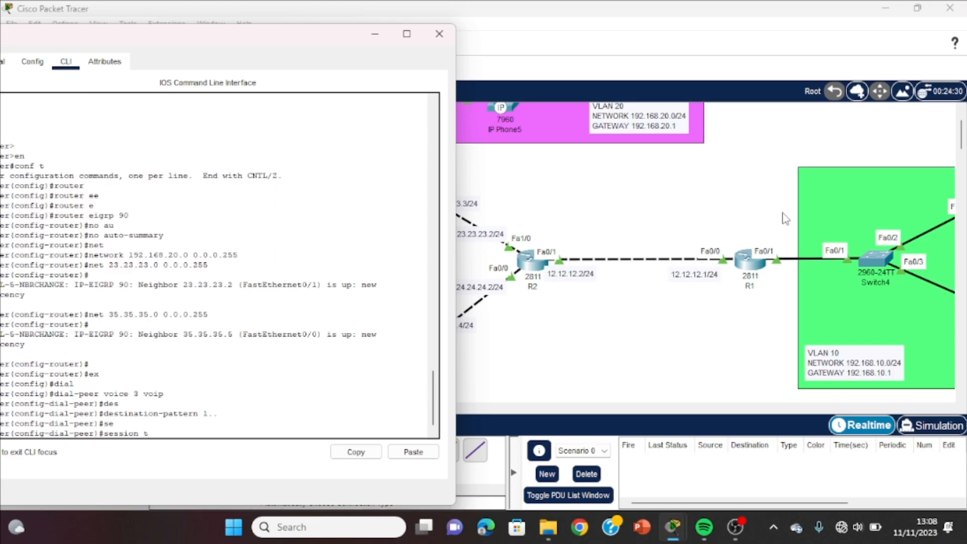
key(Tab)
text(ip)
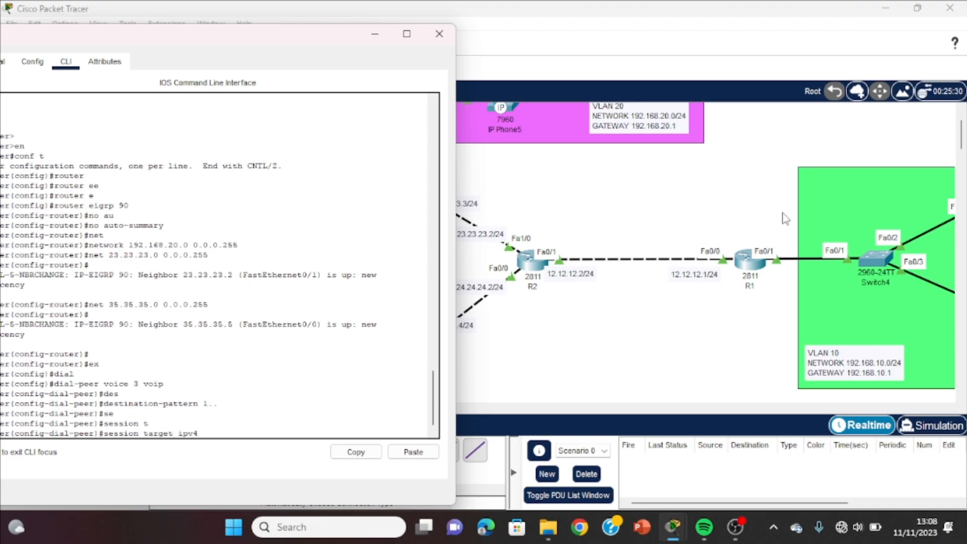
text(v4:12.12.12.1)
key(Return)
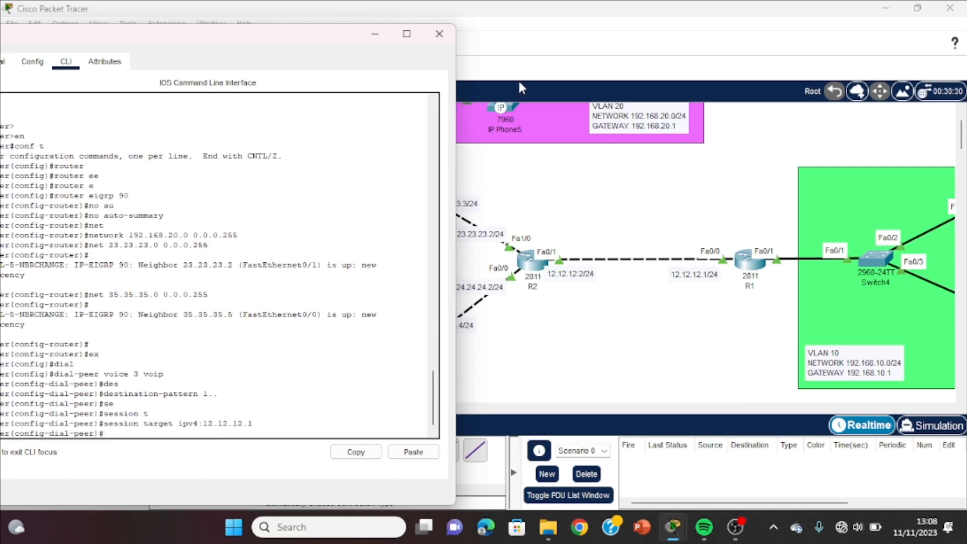
Step: Move R3's window clear of R5, leave dial peer 3 and create dial peer 4 with dial-peer voice 4 voip
drag(347, 39, 747, 86)
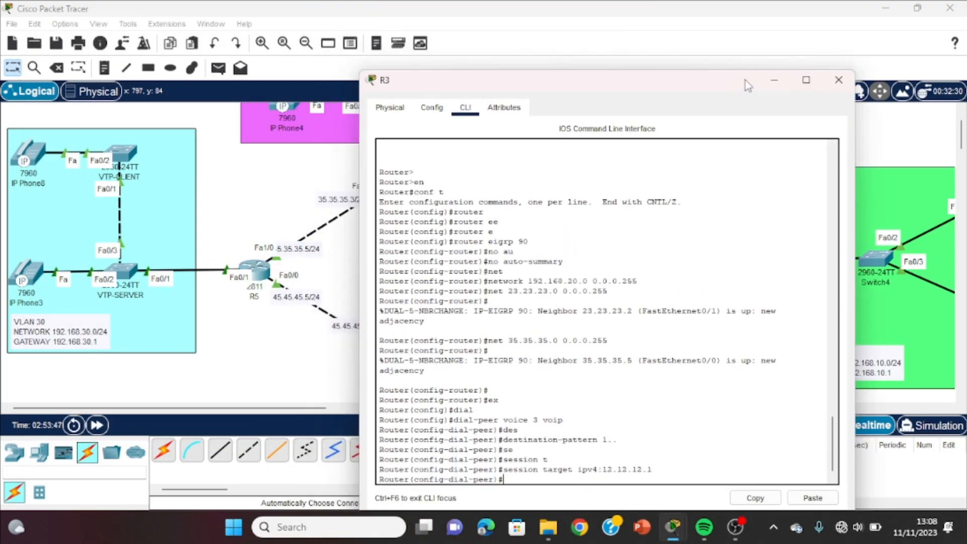
text(ex)
key(Return)
text(dial)
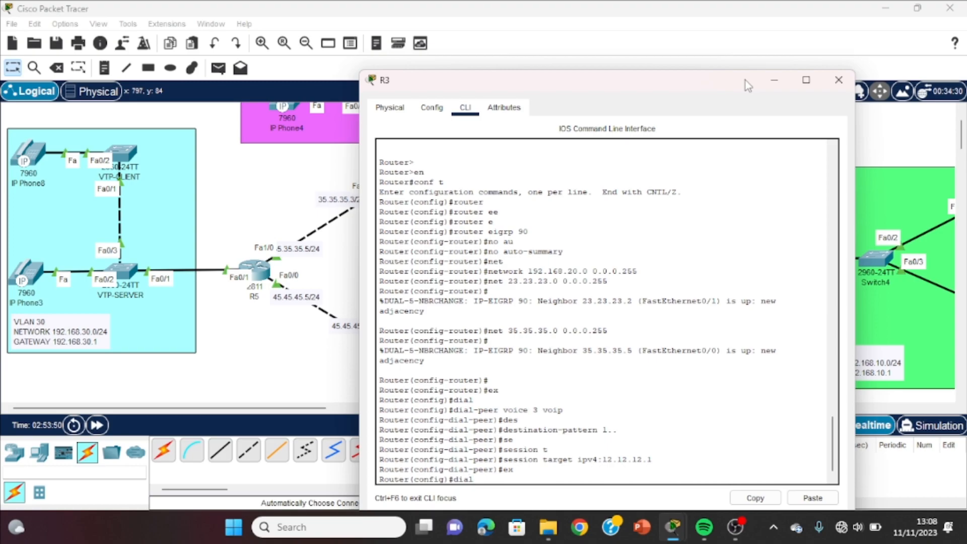
key(Tab)
text(voice)
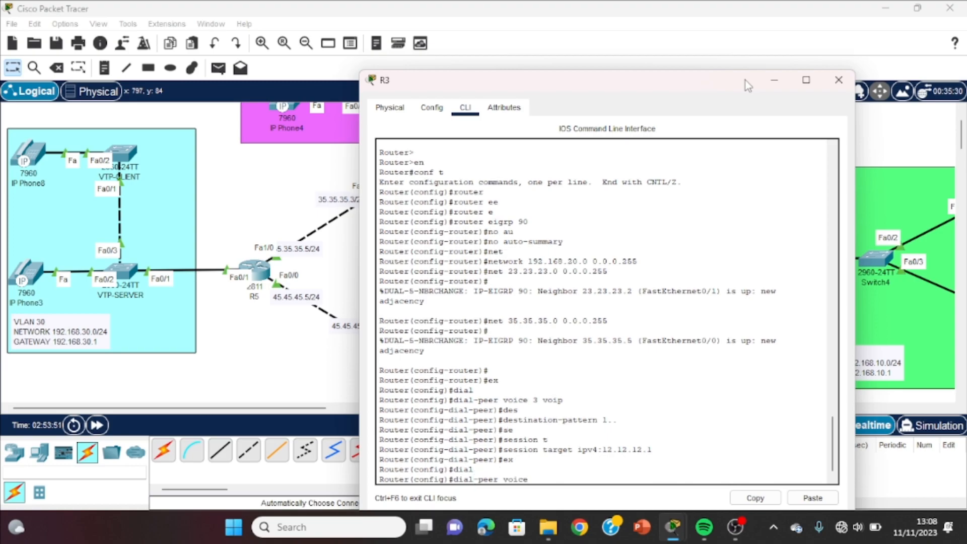
text( 4 voip)
key(Return)
Step: Set the destination pattern of R3's dial peer 4 to 3.. for the extensions starting with 3
text(des)
key(Tab)
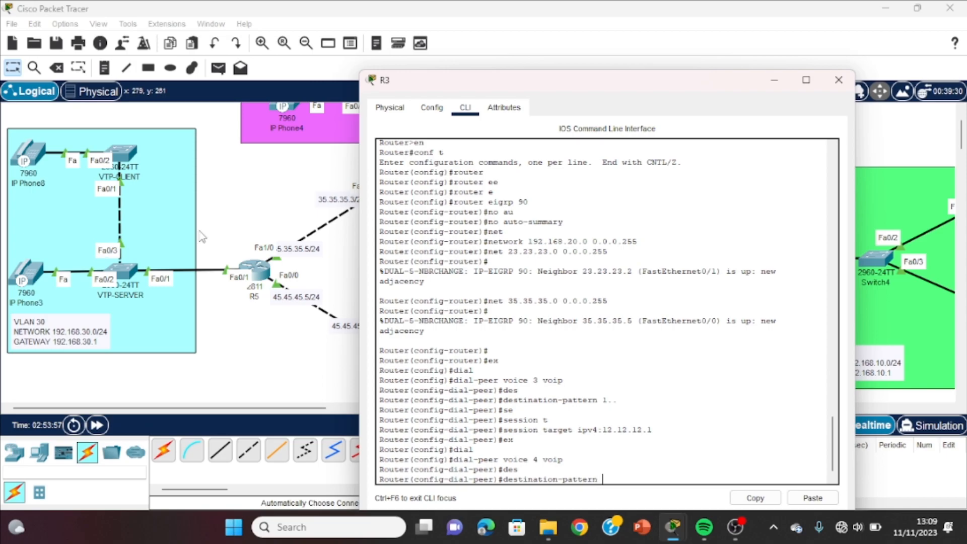
text(3..)
key(Return)
Step: Set the session target of R3's dial peer 4 to ipv4:35.35.35.5, R5's address on the link towards R3
text(sr)
key(Tab)
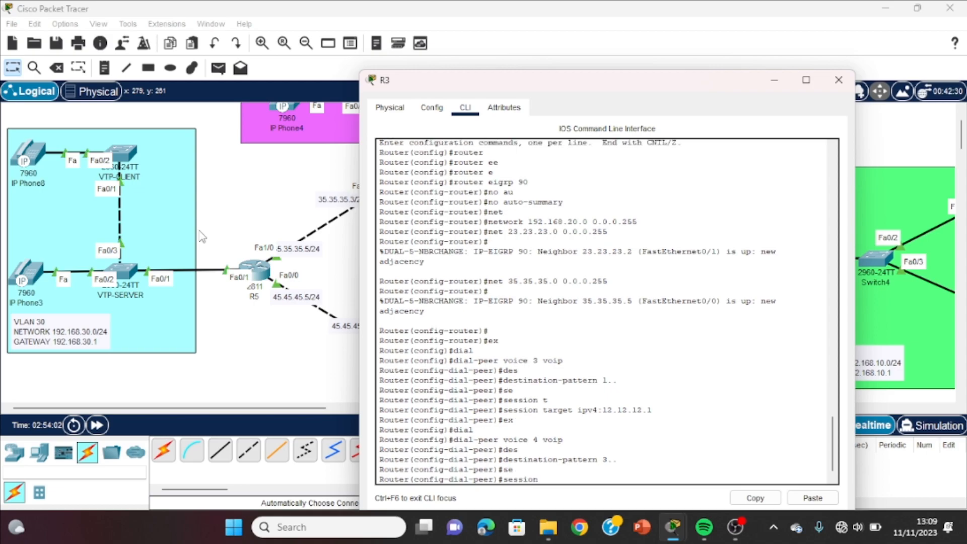
text(t)
key(Tab)
text(ipv4)
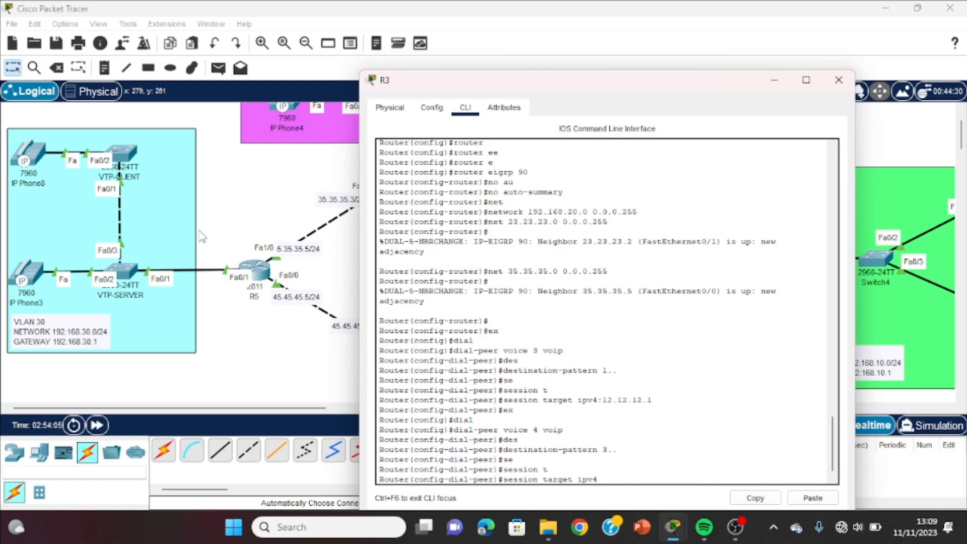
text(:)
click(245, 205)
double_click(296, 249)
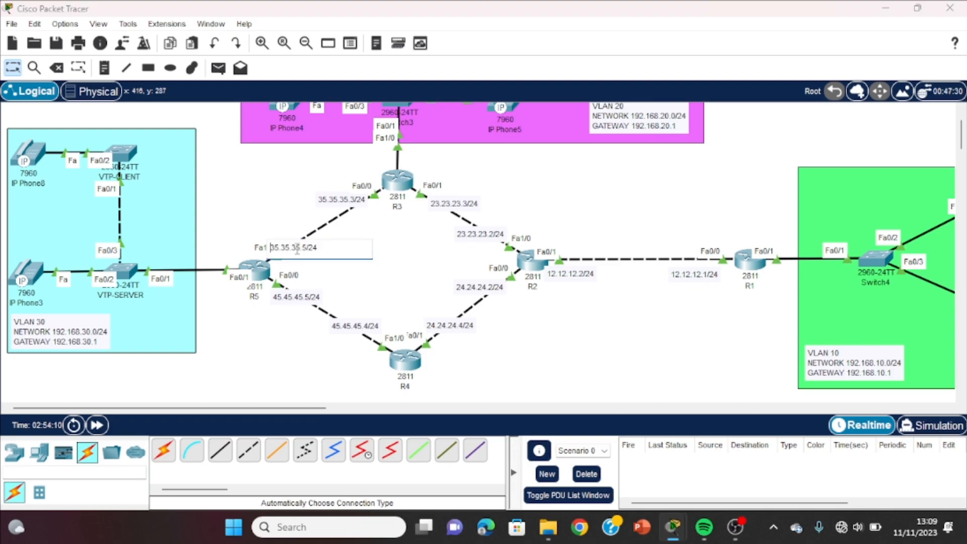
click(398, 180)
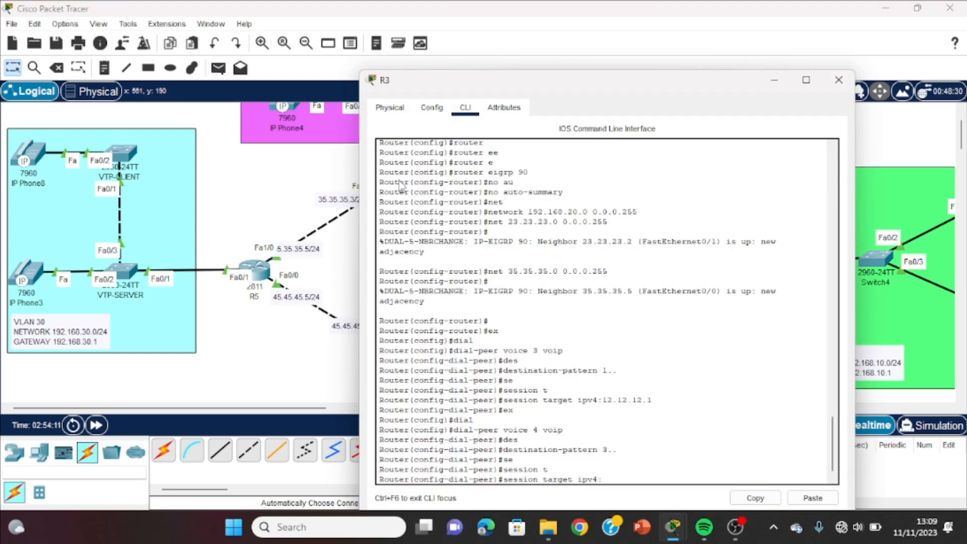
text(3)
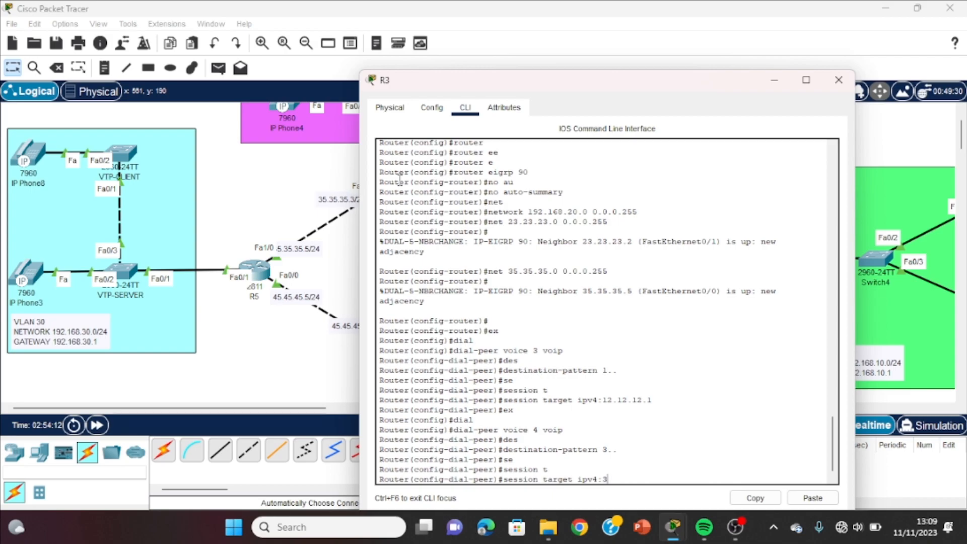
text(5.35.35.5)
key(Return)
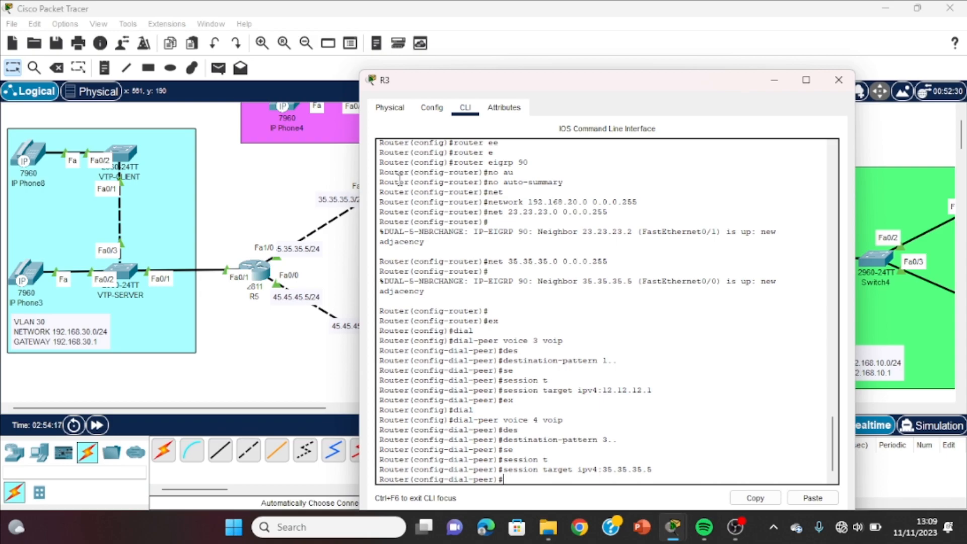
Step: Switch to R5's command line and leave its EIGRP configuration for global configuration mode
click(285, 198)
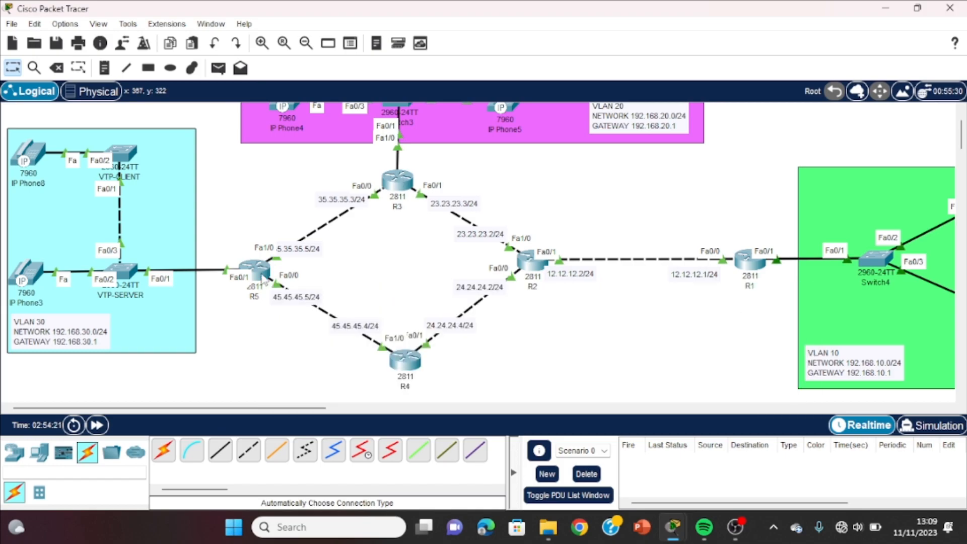
click(262, 277)
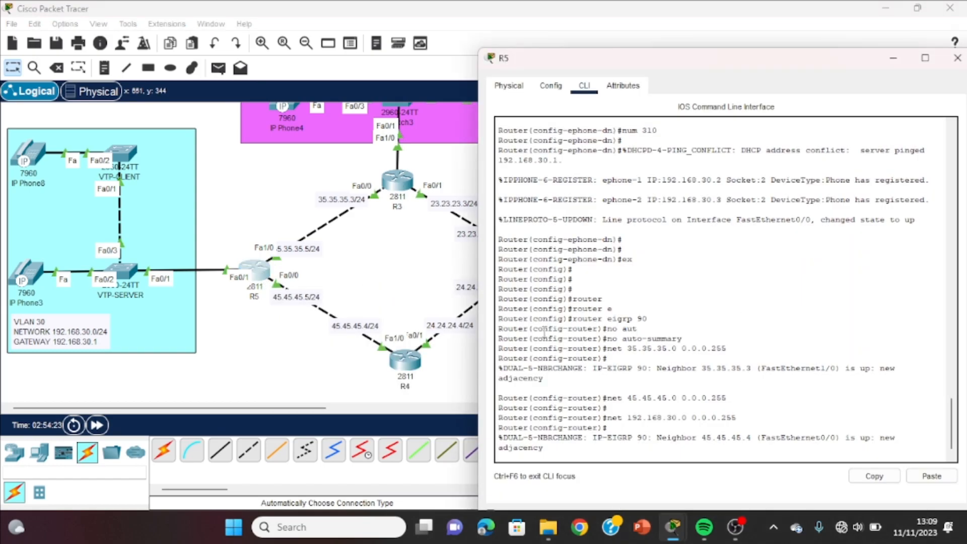
key(Return)
key(Return)
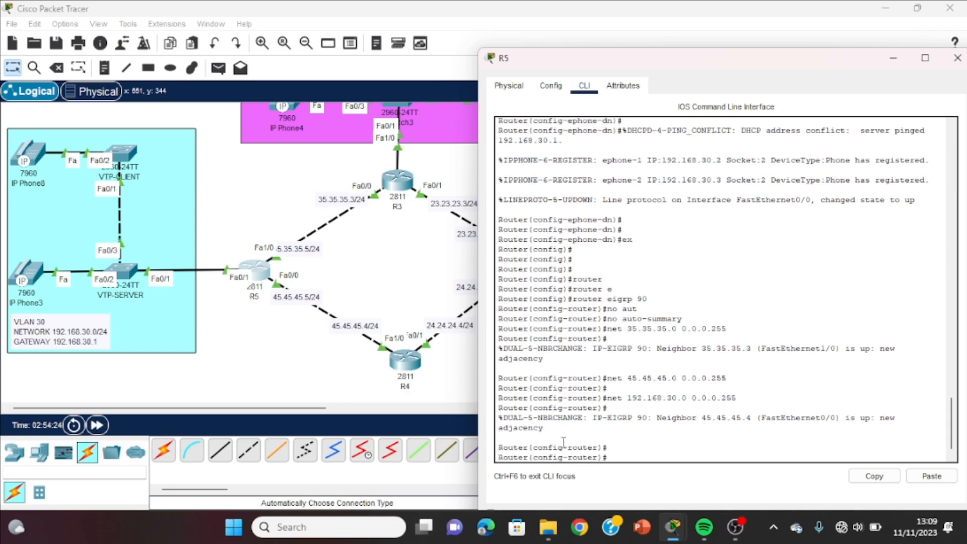
text(ex)
key(Return)
key(Return)
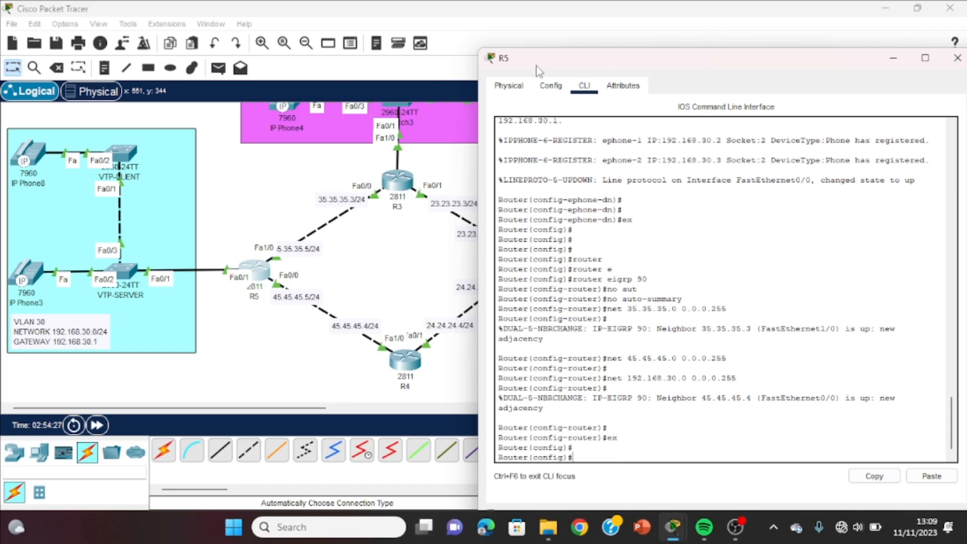
Step: Move R5's window clear of R1 and create dial peer 5 on R5 with dial-peer voice 5 voip
drag(585, 65, 289, 63)
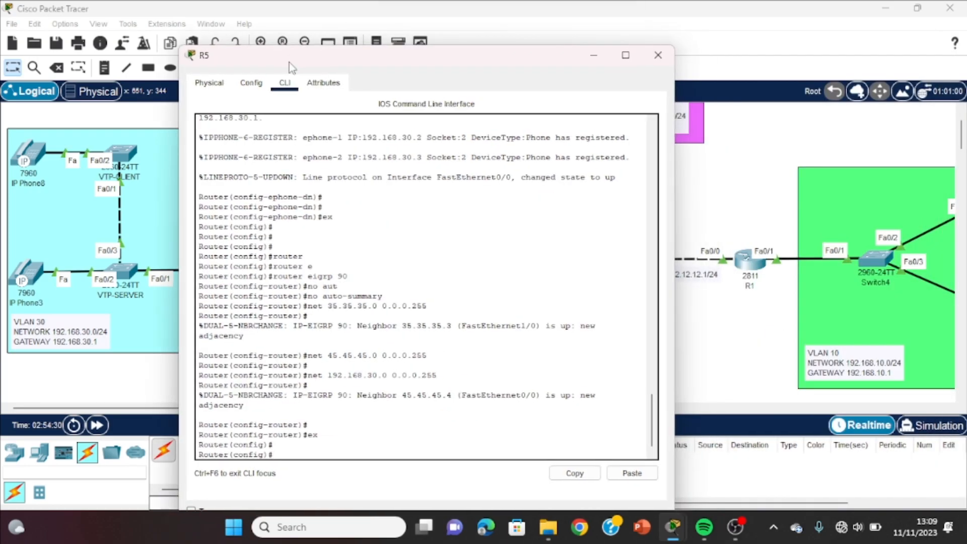
text(dial)
key(Tab)
text(voice 5)
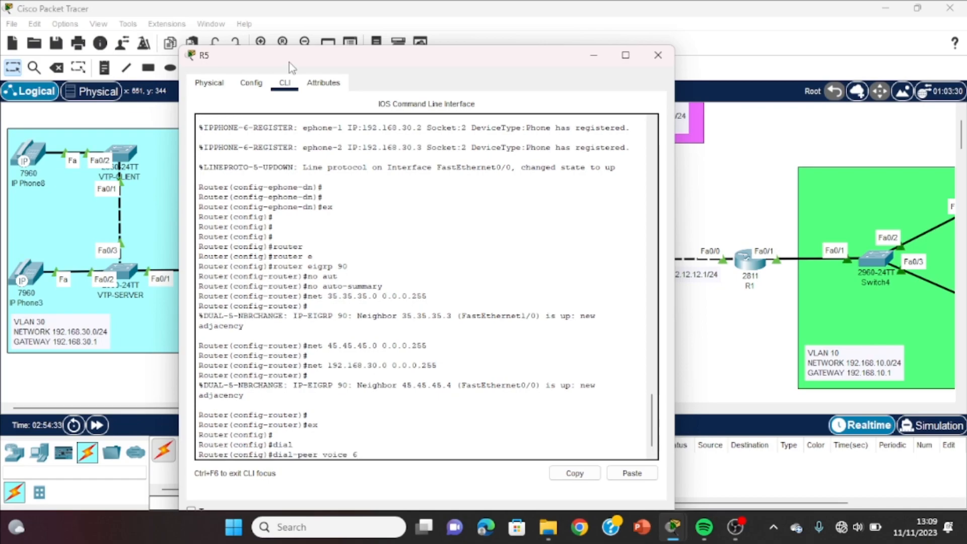
text( voip)
key(Return)
Step: Set the destination pattern of R5's dial peer 5 to 1.. for the extensions starting with 1
text(des)
key(Tab)
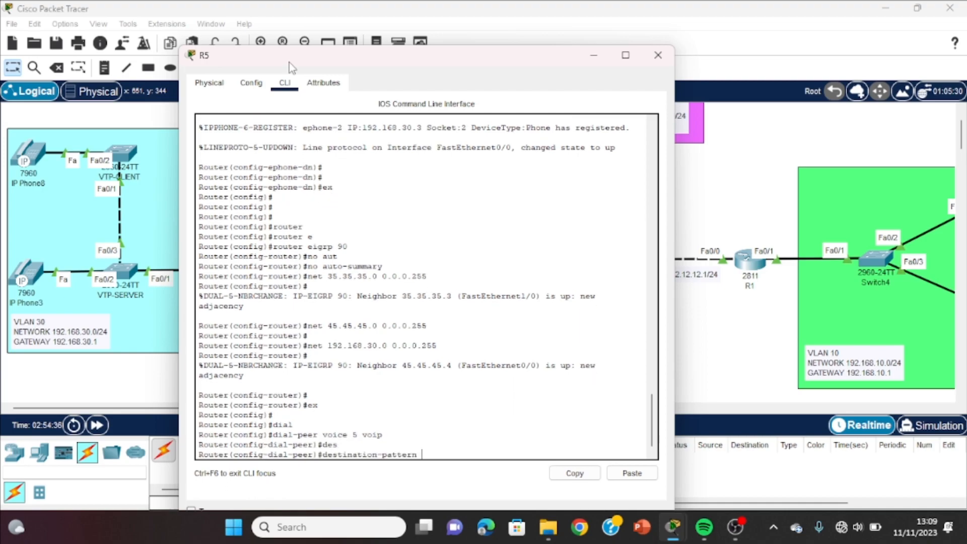
text(1..)
key(Return)
Step: Set the session target of R5's dial peer 5 to ipv4:12.12.12.1, R1's address on the link towards R2
text(se)
key(Tab)
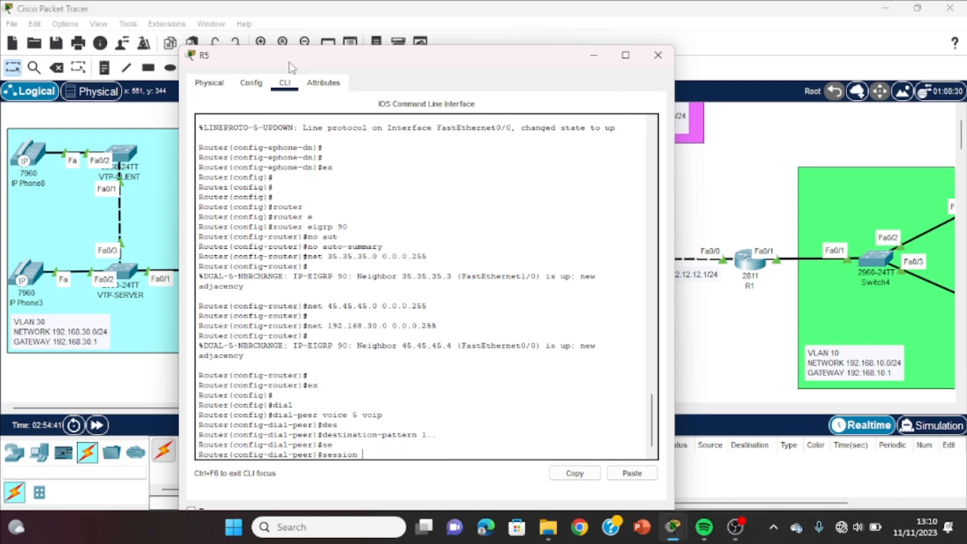
text(t)
key(Tab)
text(ipv4)
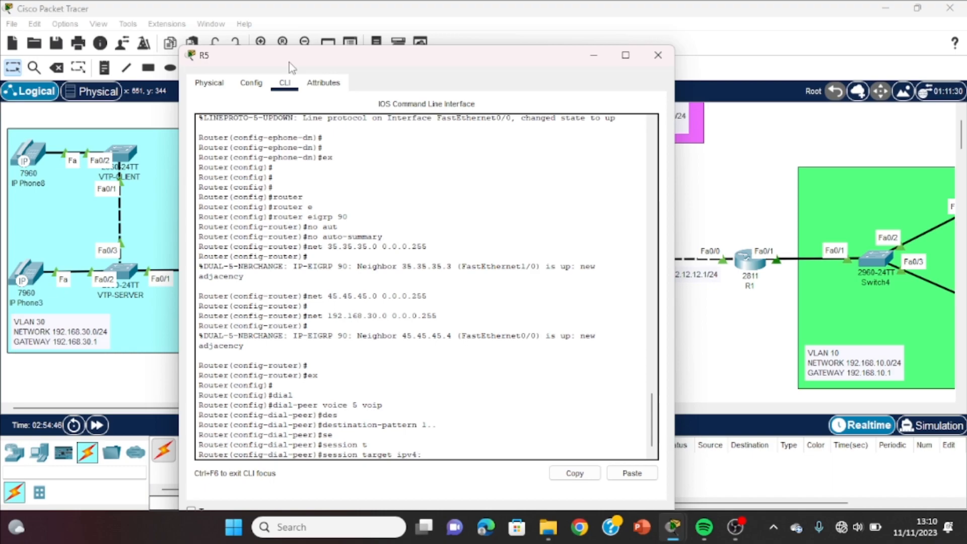
text(:12.12.12.)
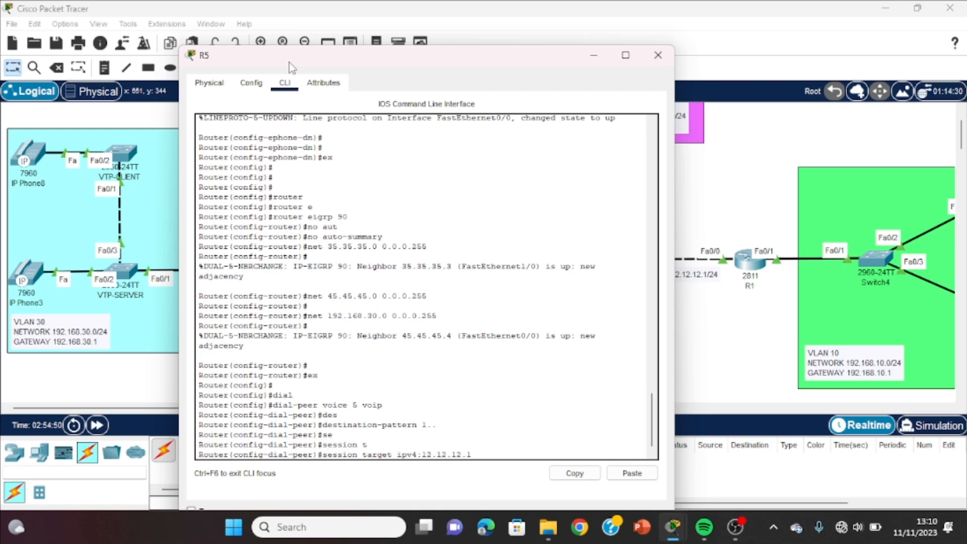
text(1)
key(Return)
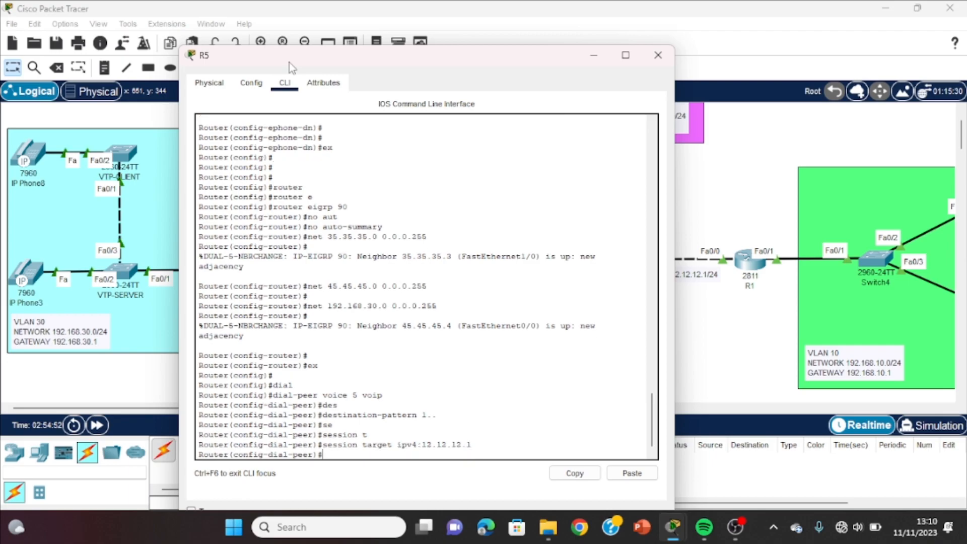
Step: Leave dial peer 5 and create dial peer 6 on R5 with dial-peer voice 6 voip
text(ex)
key(Return)
text(dial)
key(Tab)
text(voice)
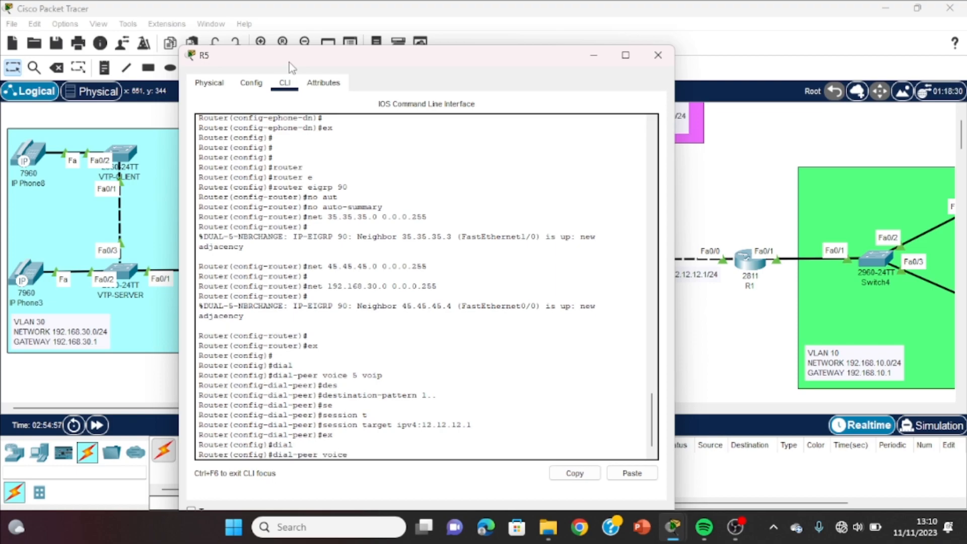
text( 6 voip)
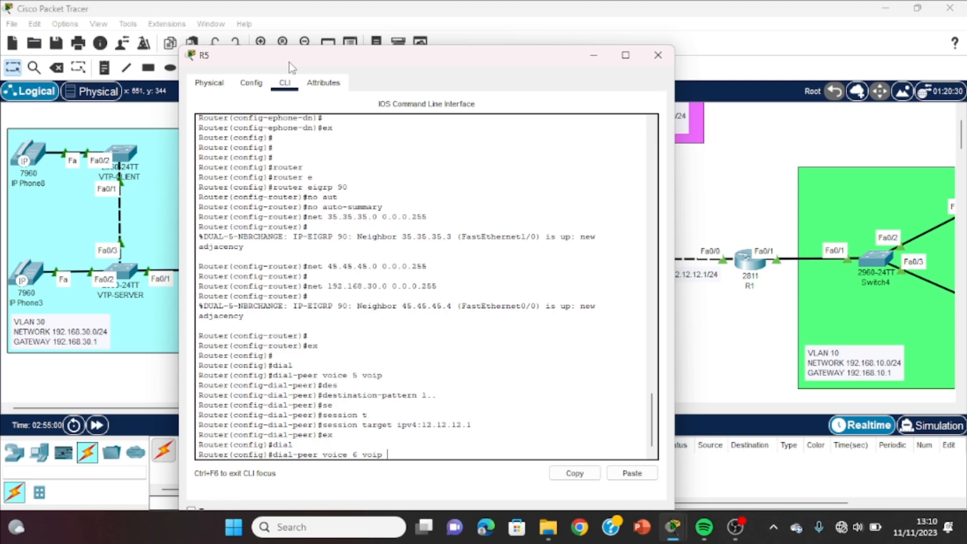
key(Return)
Step: Set the destination pattern of R5's dial peer 6 to 2.. for the extensions starting with 2
text(se)
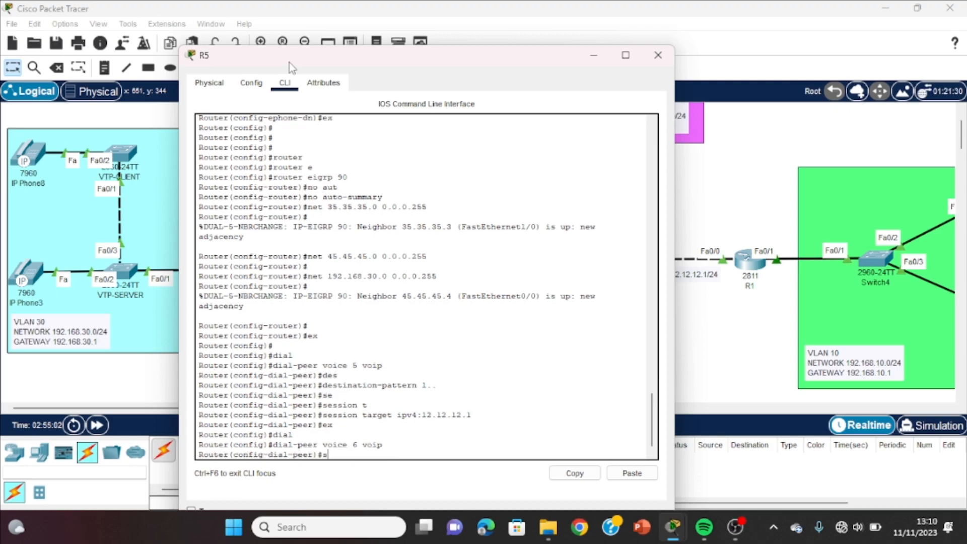
key(BackSpace)
key(BackSpace)
text(des)
key(Tab)
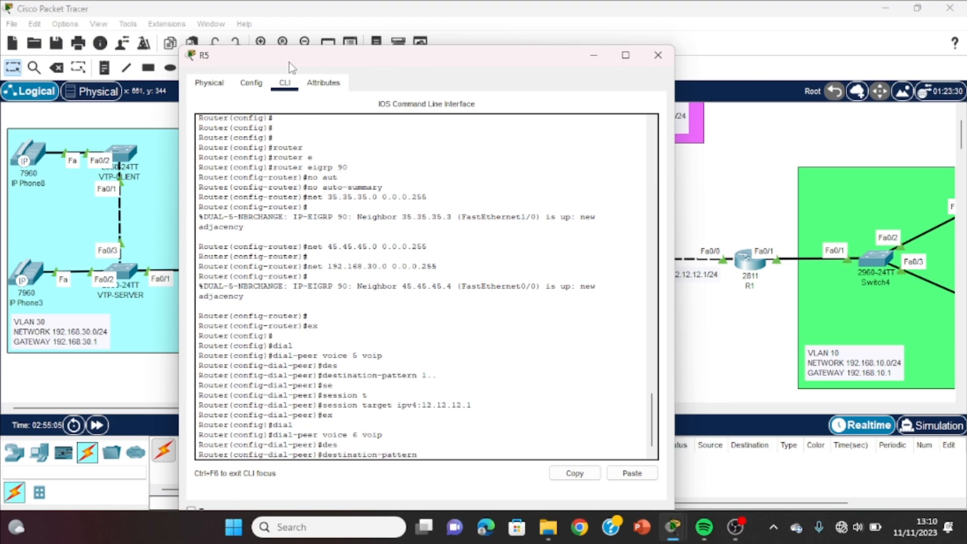
text(2..)
key(Return)
text(des)
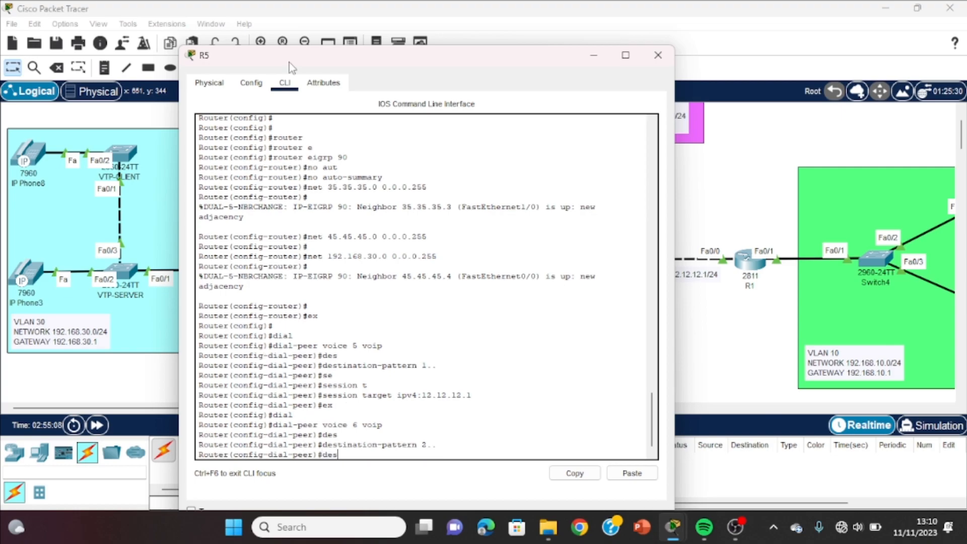
key(Tab)
key(BackSpace)
key(BackSpace)
key(BackSpace)
key(BackSpace)
key(BackSpace)
key(BackSpace)
key(BackSpace)
key(BackSpace)
key(BackSpace)
key(BackSpace)
key(BackSpace)
key(BackSpace)
key(BackSpace)
key(BackSpace)
key(BackSpace)
key(BackSpace)
key(BackSpace)
key(BackSpace)
key(BackSpace)
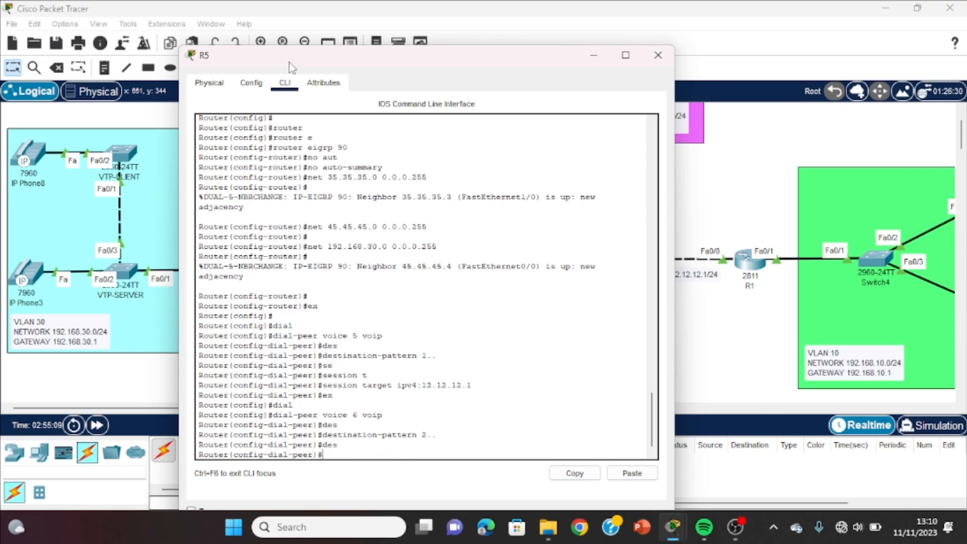
key(BackSpace)
Step: Set the session target of R5's dial peer 6 to ipv4:35.35.35.3, R3's address on the link towards R5
text(se)
key(Tab)
text(ip)
key(BackSpace)
key(BackSpace)
text(t)
key(Tab)
text(ipv4)
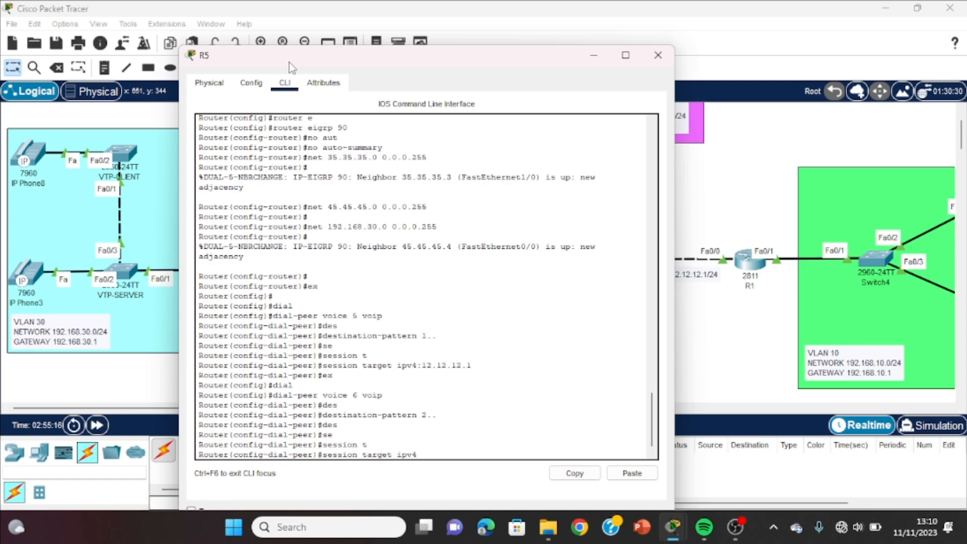
text(:)
drag(311, 55, 622, 82)
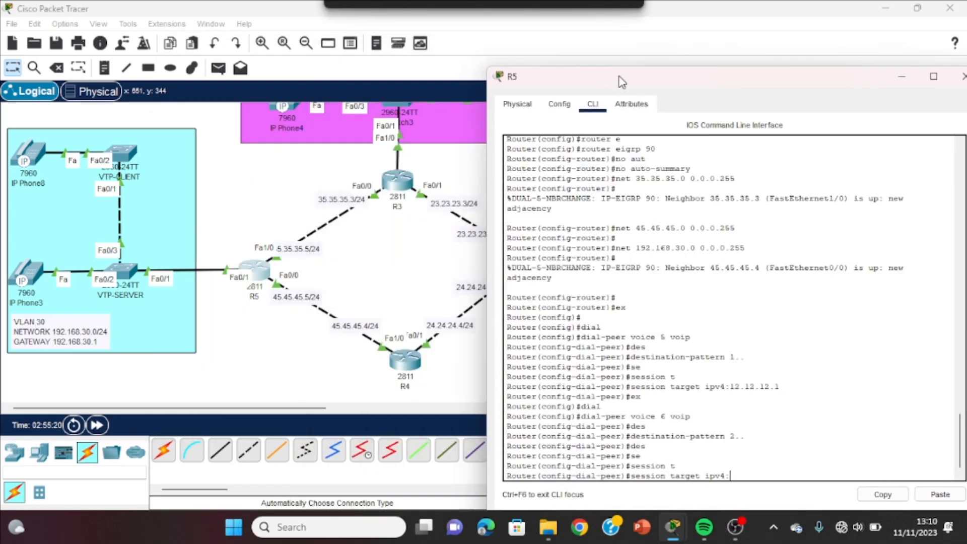
click(356, 218)
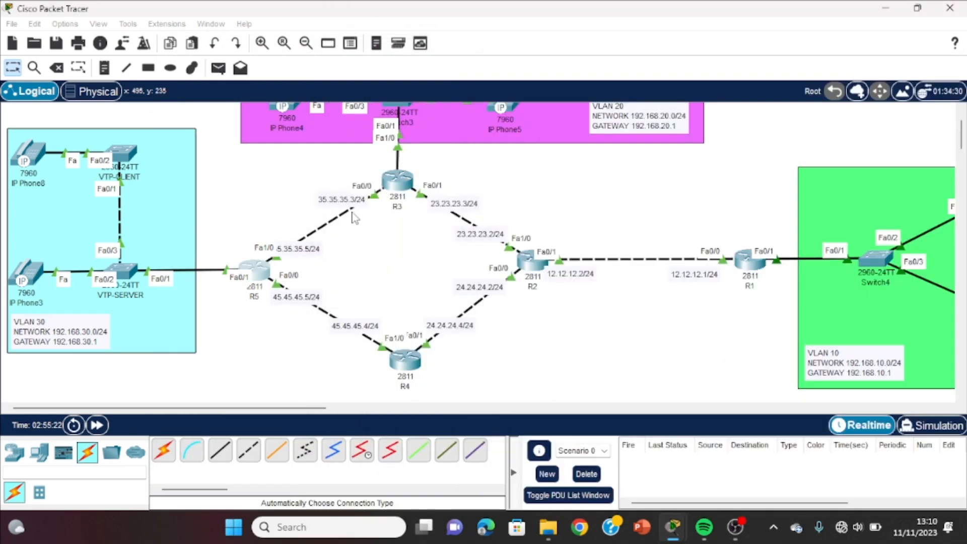
double_click(353, 197)
click(265, 272)
text(35.35.35.3)
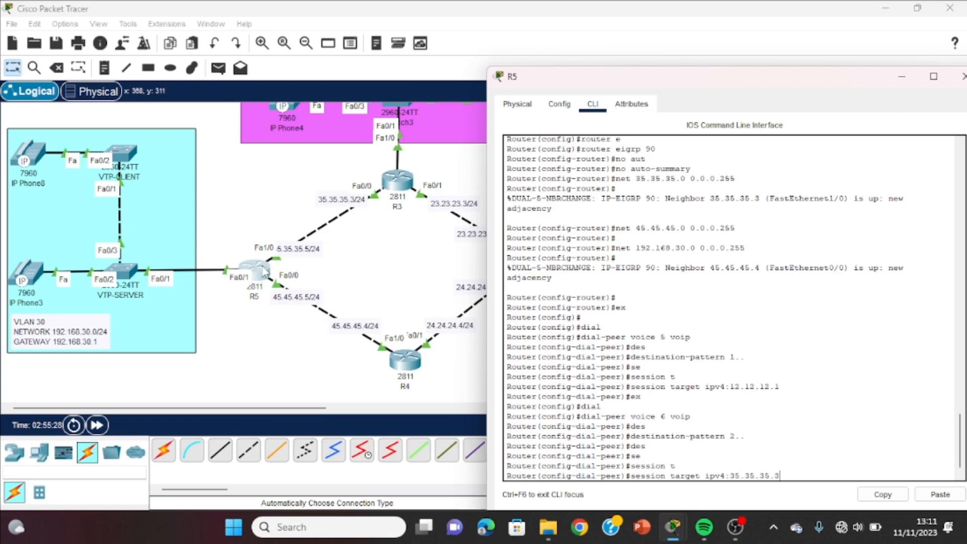
key(Return)
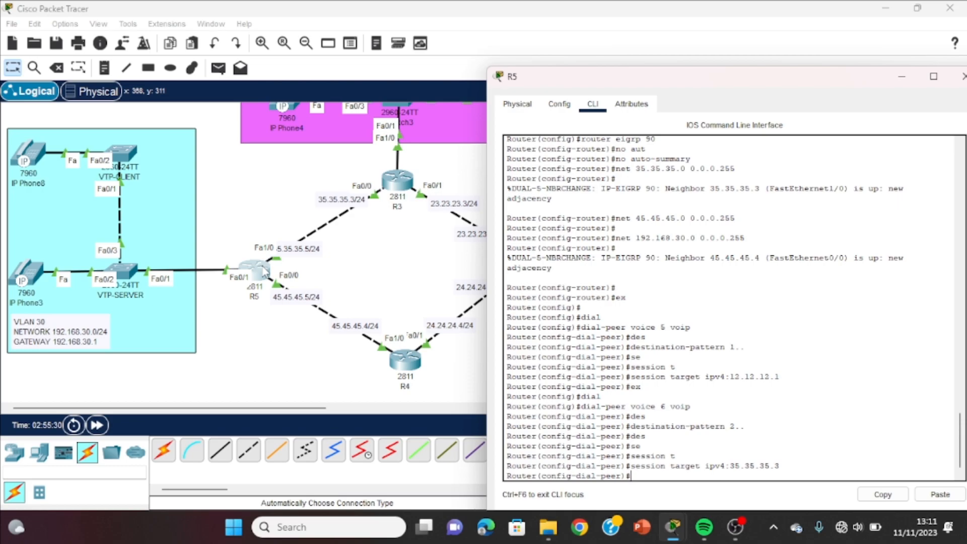
Step: Delete the current scenario's PDUs and send a simple PDU from R5 to R1 to test connectivity
click(251, 186)
key(p)
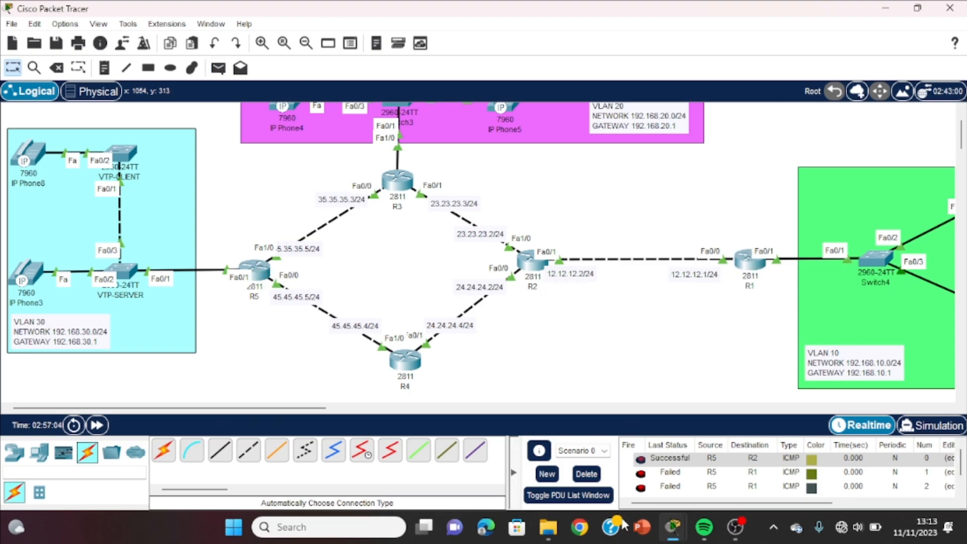
click(587, 474)
key(p)
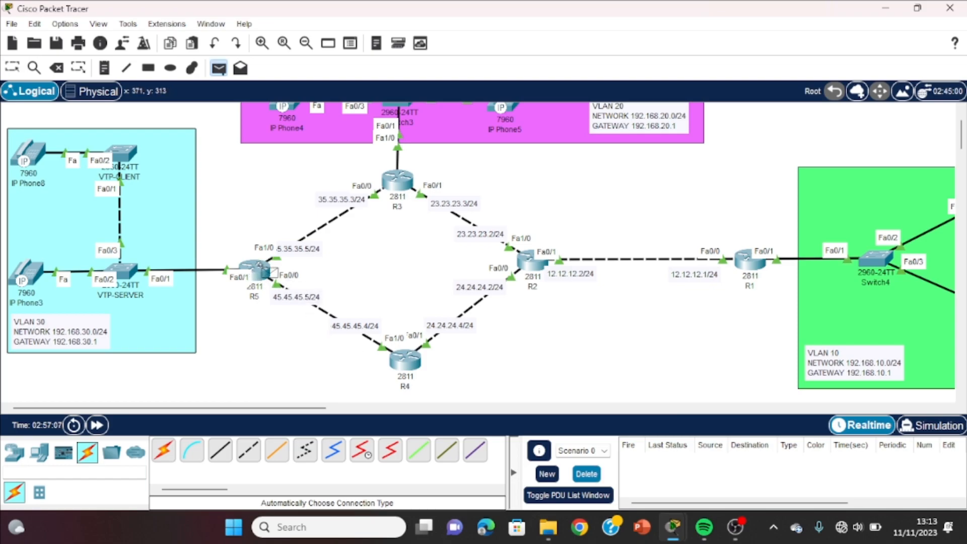
click(261, 268)
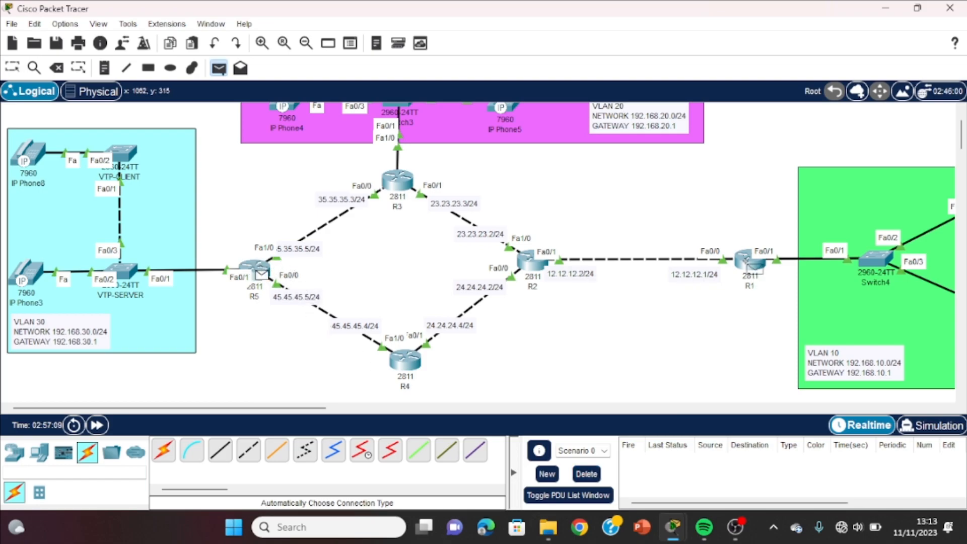
click(752, 266)
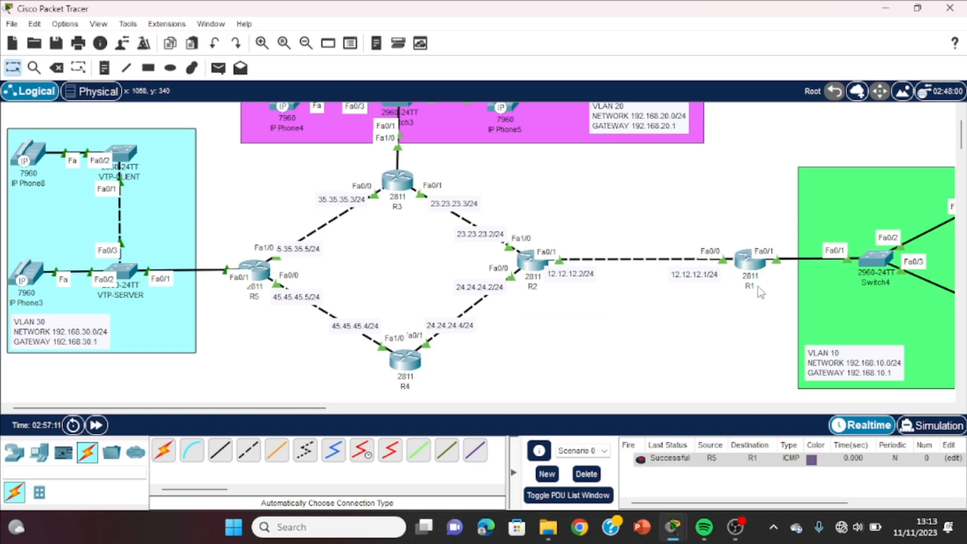
Step: Place a test call from IP Phone0 in VLAN 10 to extension 200, then hang up
scroll(757, 292, down, 1)
scroll(759, 293, up, 1)
scroll(758, 292, right, 10)
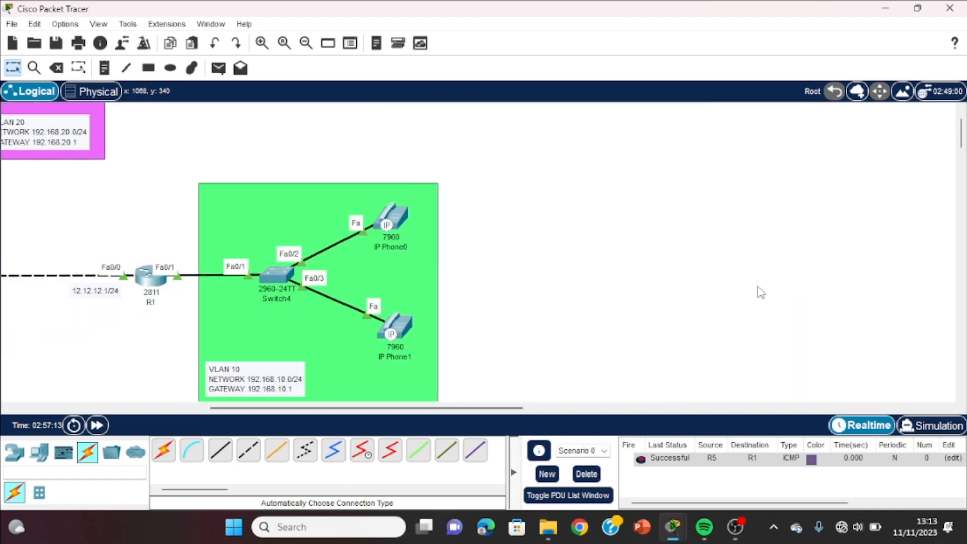
scroll(761, 292, left, 2)
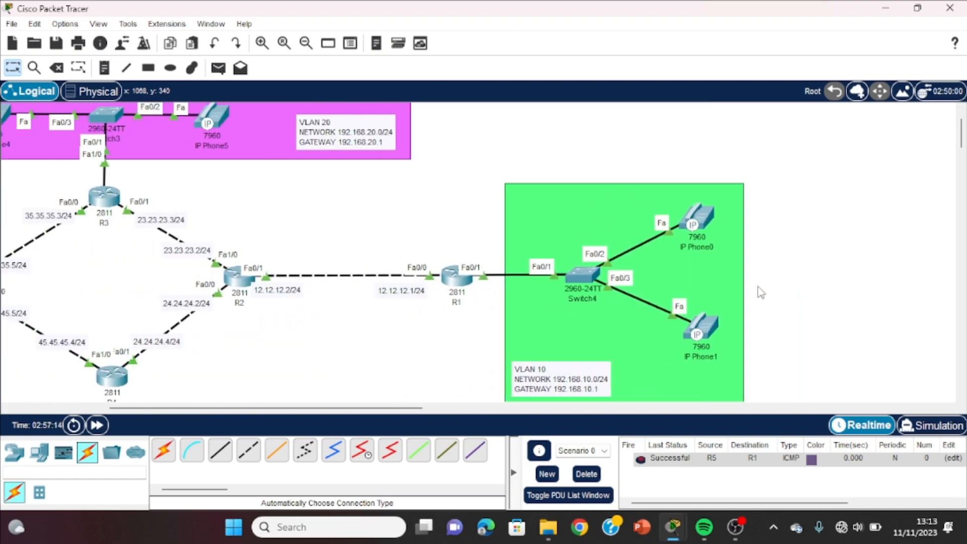
click(707, 219)
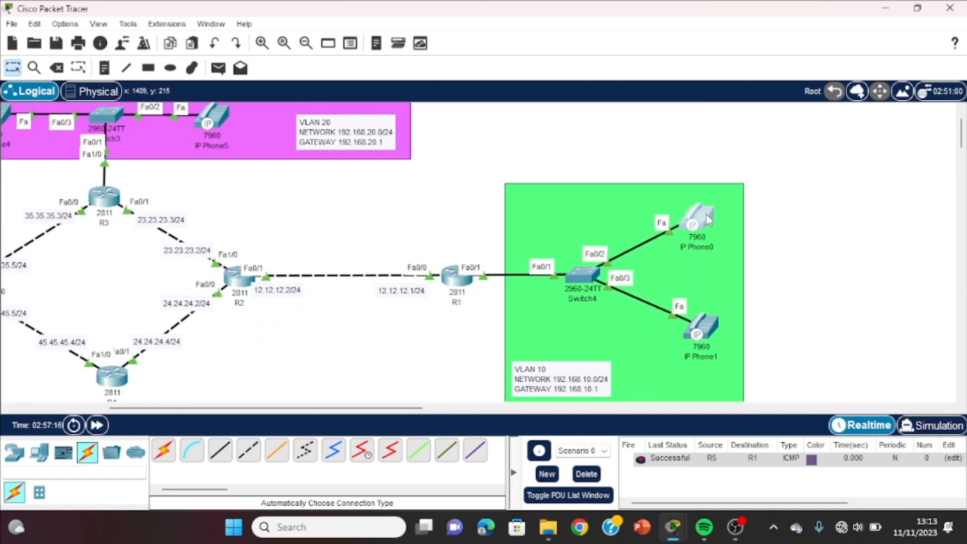
text(200)
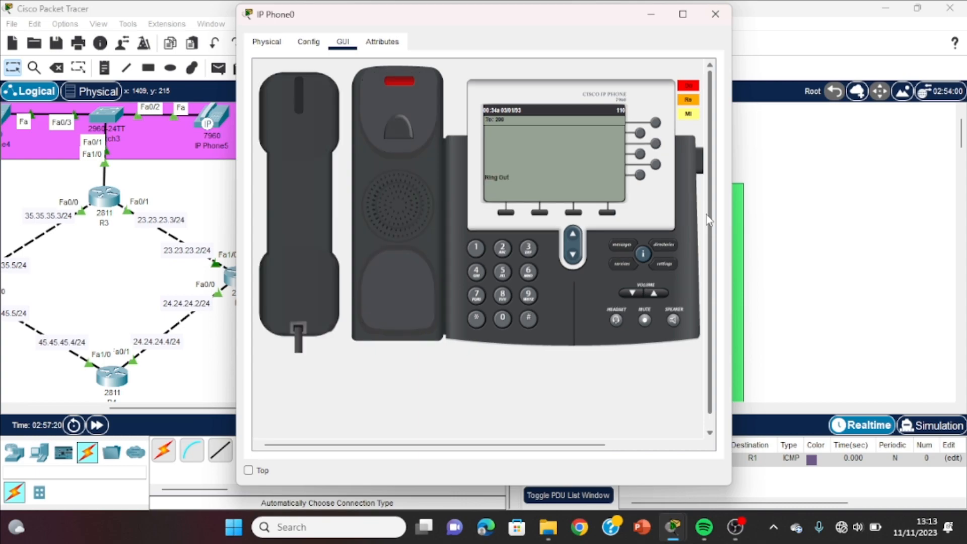
click(285, 149)
Step: Place a test call from IP Phone0 to extension 210 and hang up
text(2)
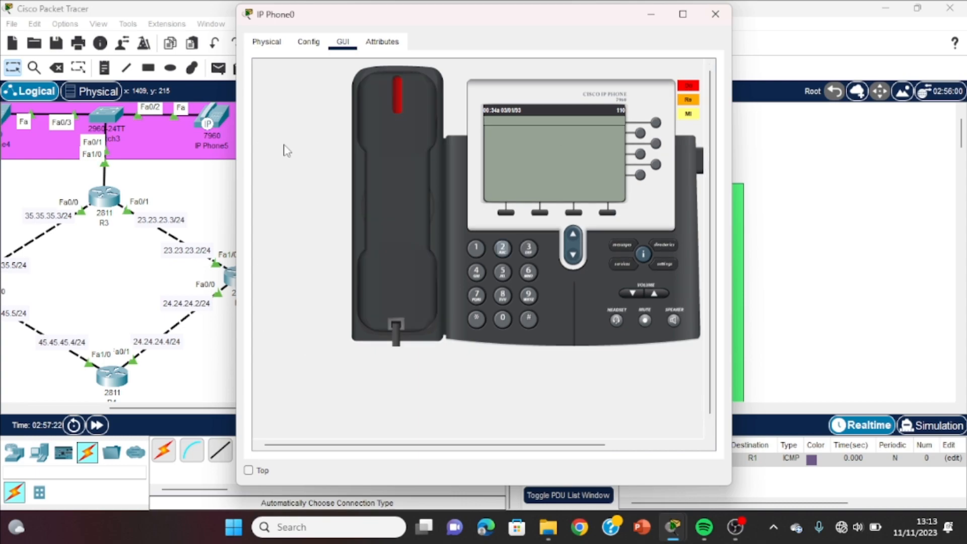
text(10)
click(285, 150)
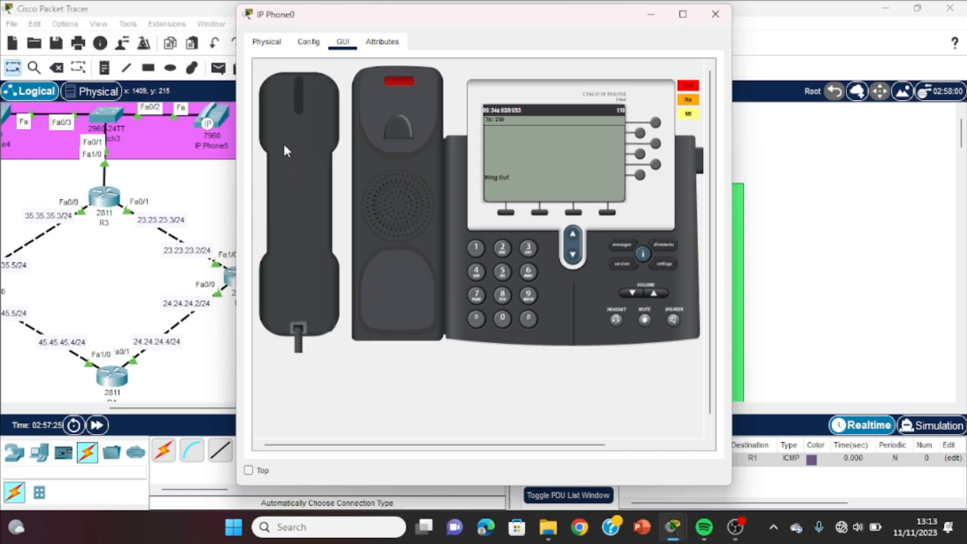
click(281, 146)
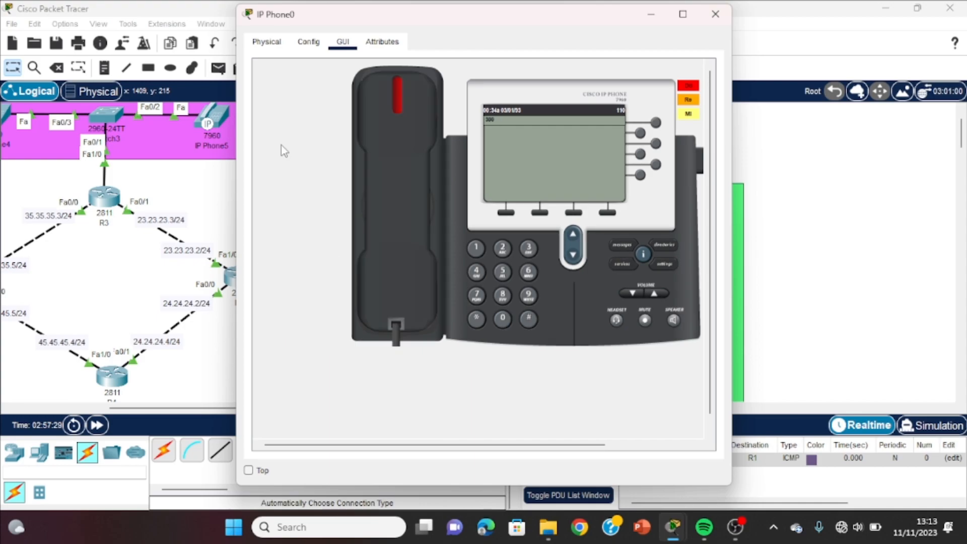
Step: Test calls from IP Phone0 to extensions 300 and 310, hang up after each, and close the phone
click(283, 150)
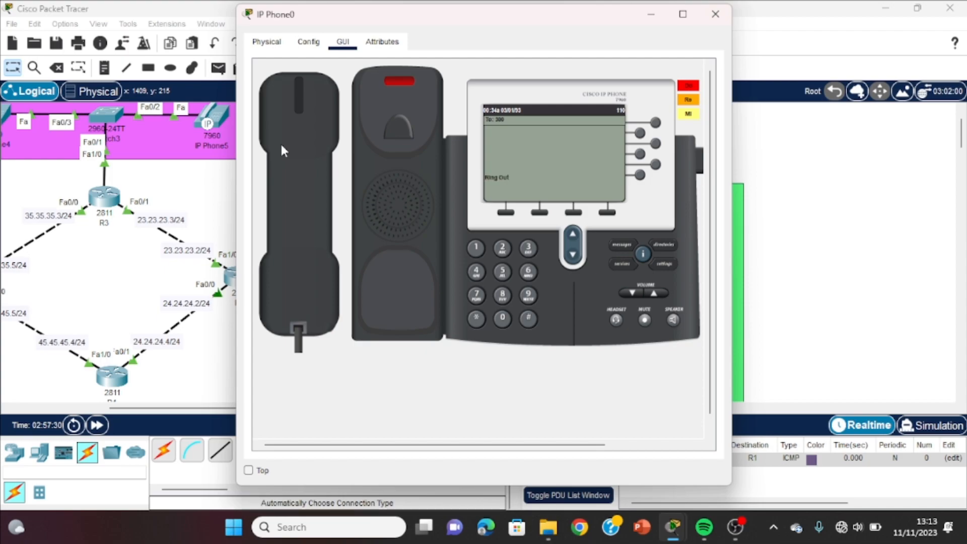
click(284, 149)
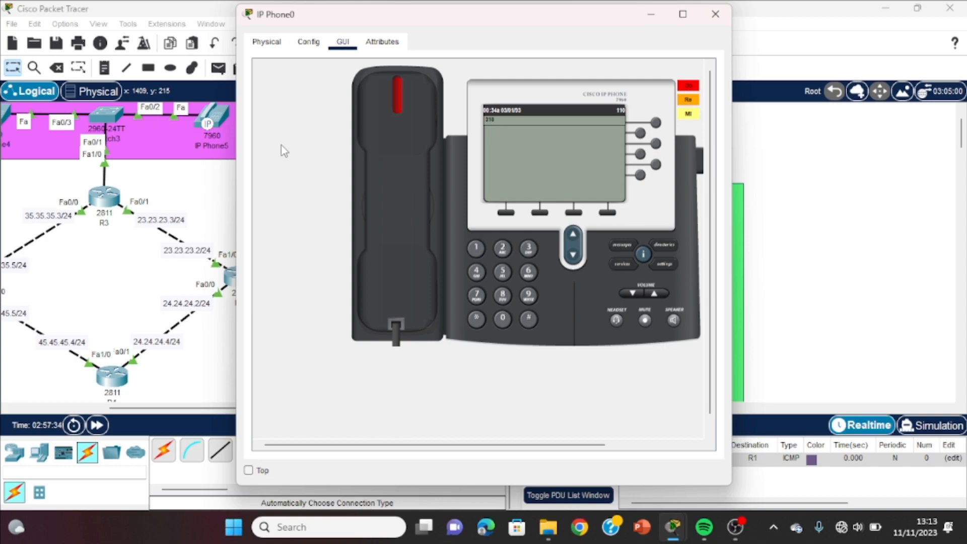
click(283, 150)
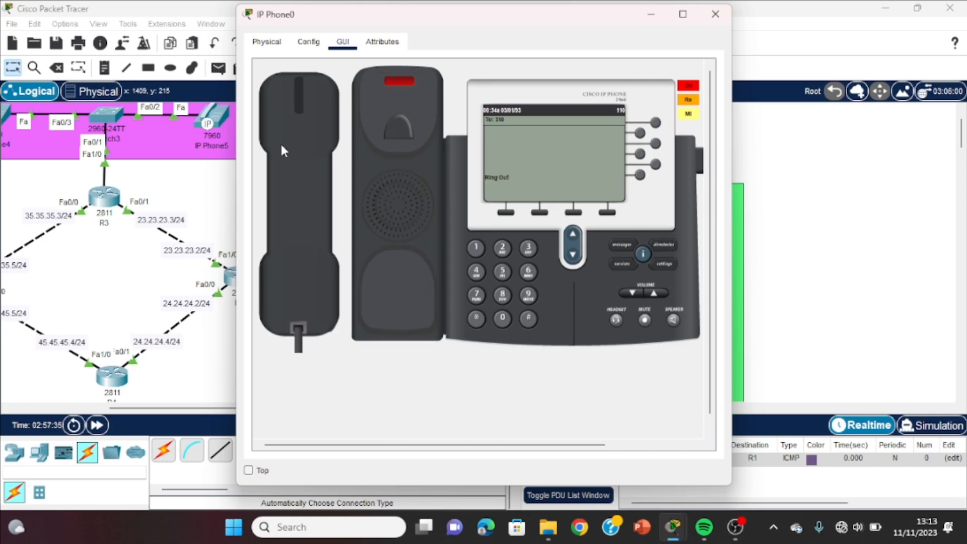
click(281, 146)
click(725, 15)
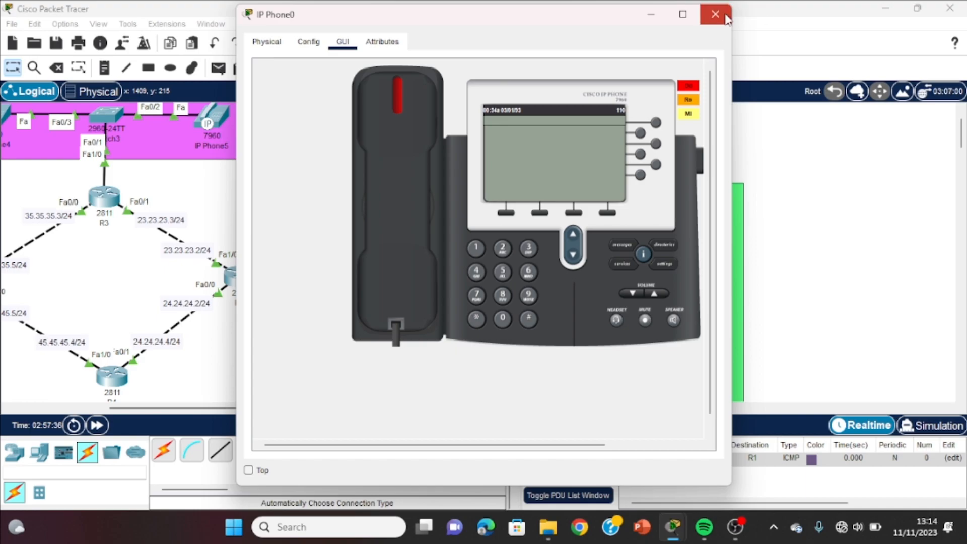
Step: Place a test call from IP Phone3 in VLAN 30 to extension 100, hang up and close the phone
scroll(462, 234, left, 6)
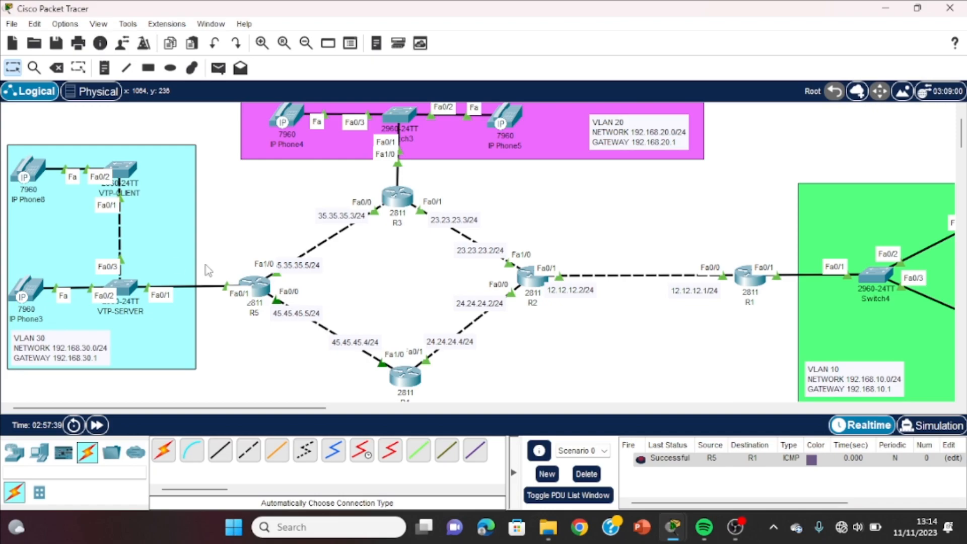
click(28, 291)
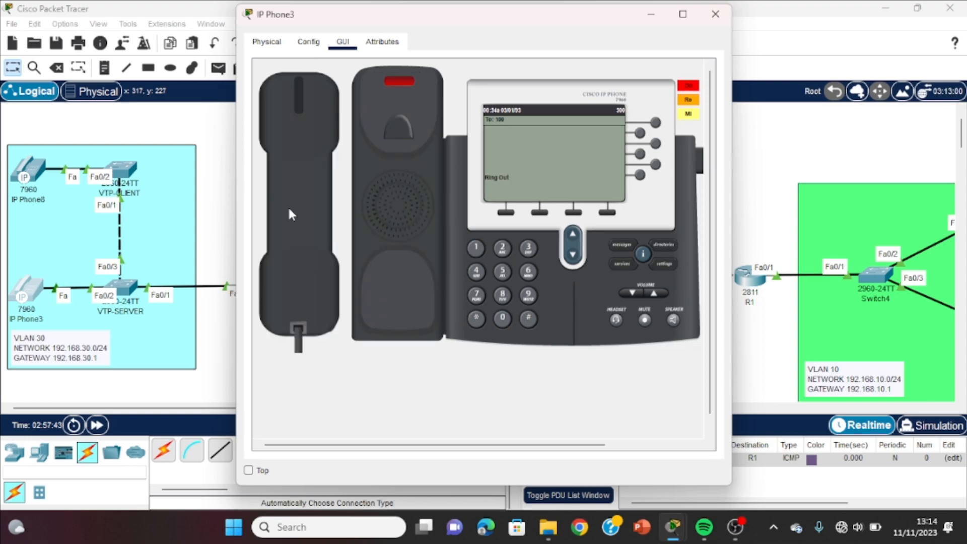
click(312, 187)
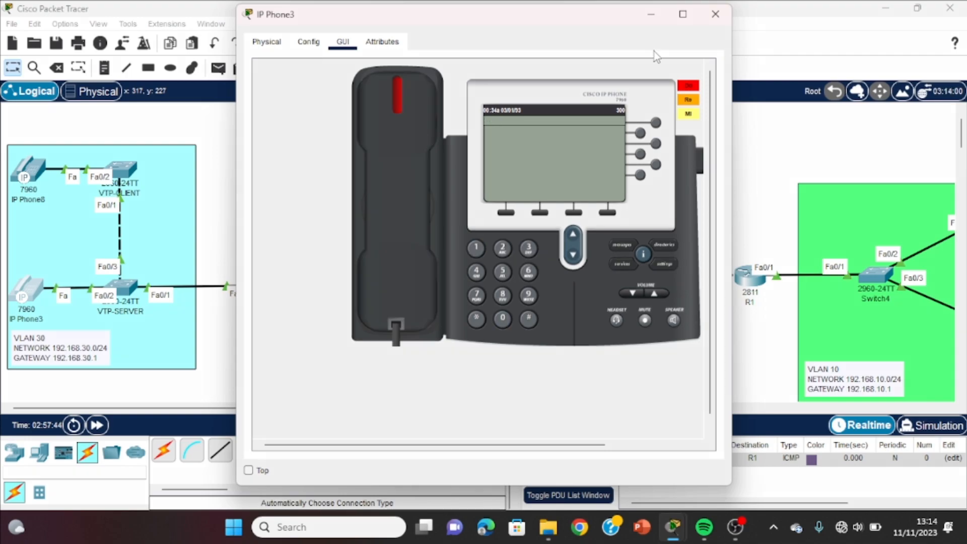
click(713, 15)
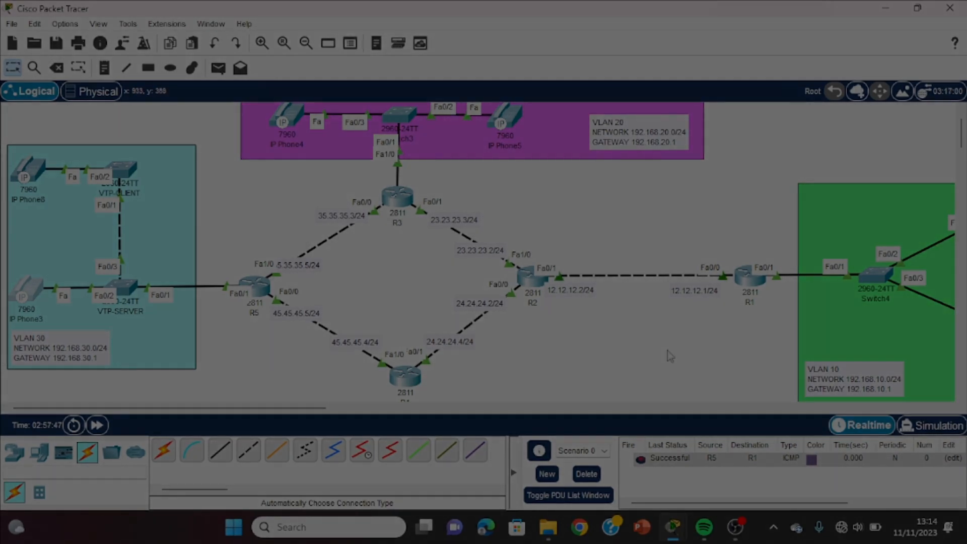
click(734, 525)
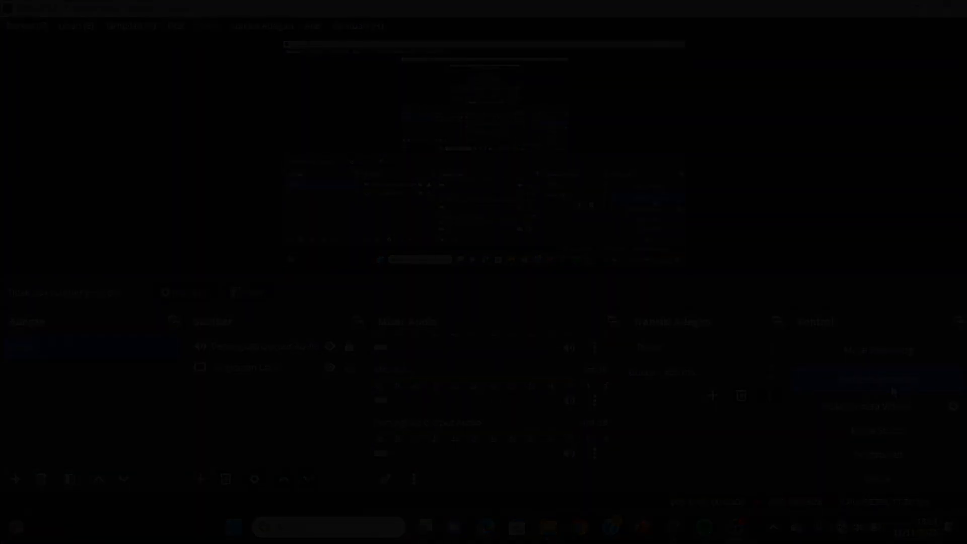